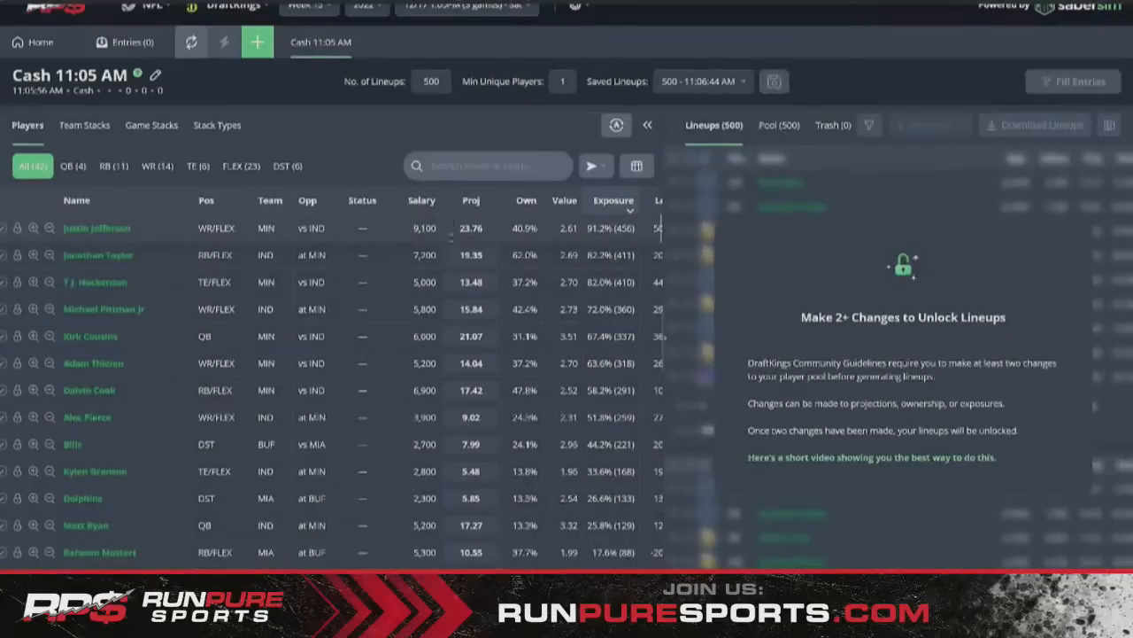
- Lower Justin Jefferson's projection to 23.7 and Jonathan Taylor's to 19.3 in the Proj column
left_click(449, 233)
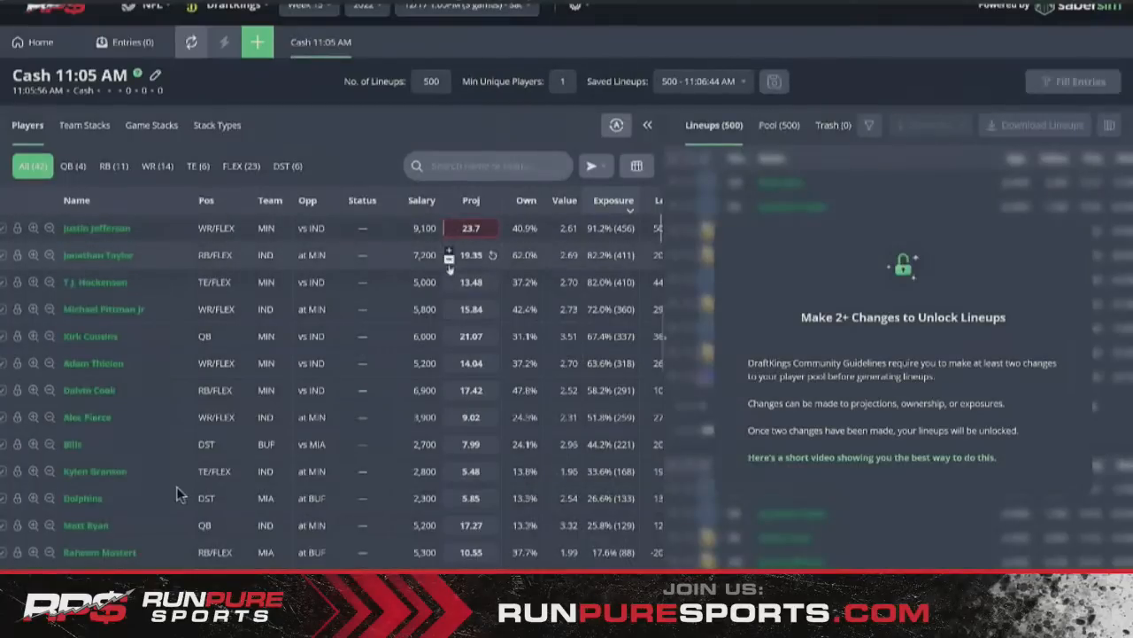
left_click(450, 259)
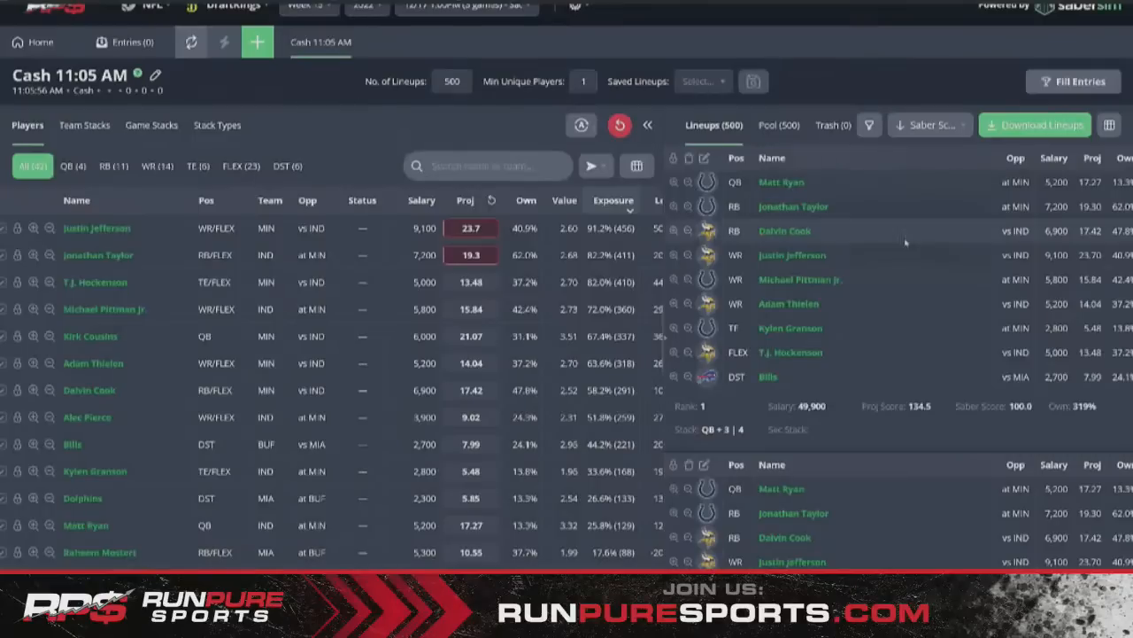
- Review lineup exposure on the Stack Types and Team Stacks tabs
scroll(889, 273, "down", 2)
scroll(890, 273, "down", 2)
scroll(890, 275, "up", 3)
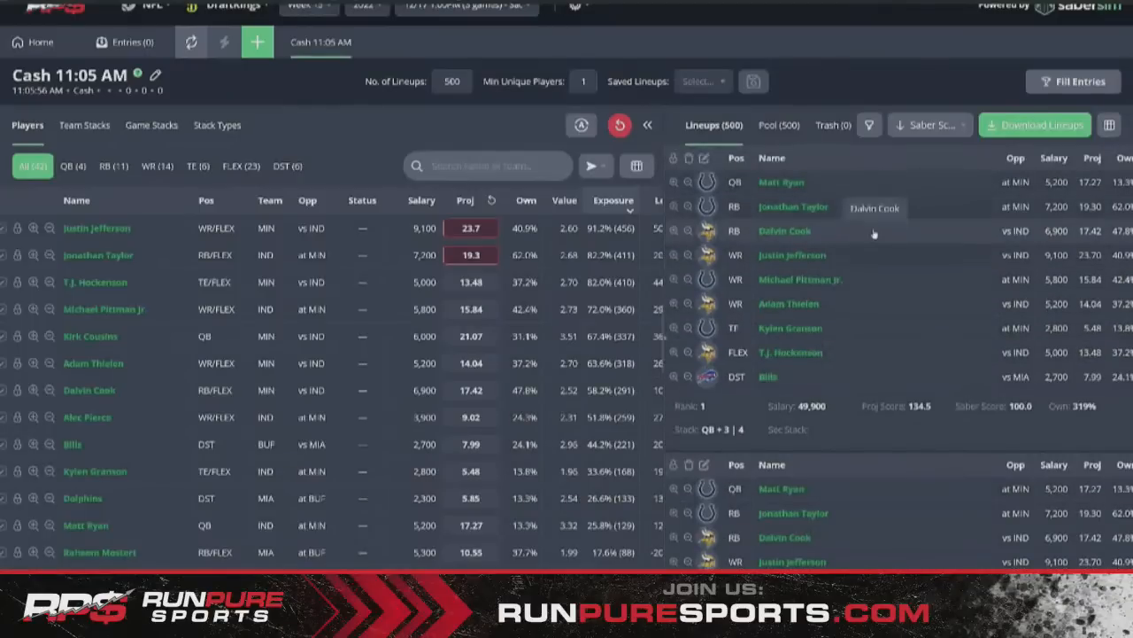
left_click(215, 125)
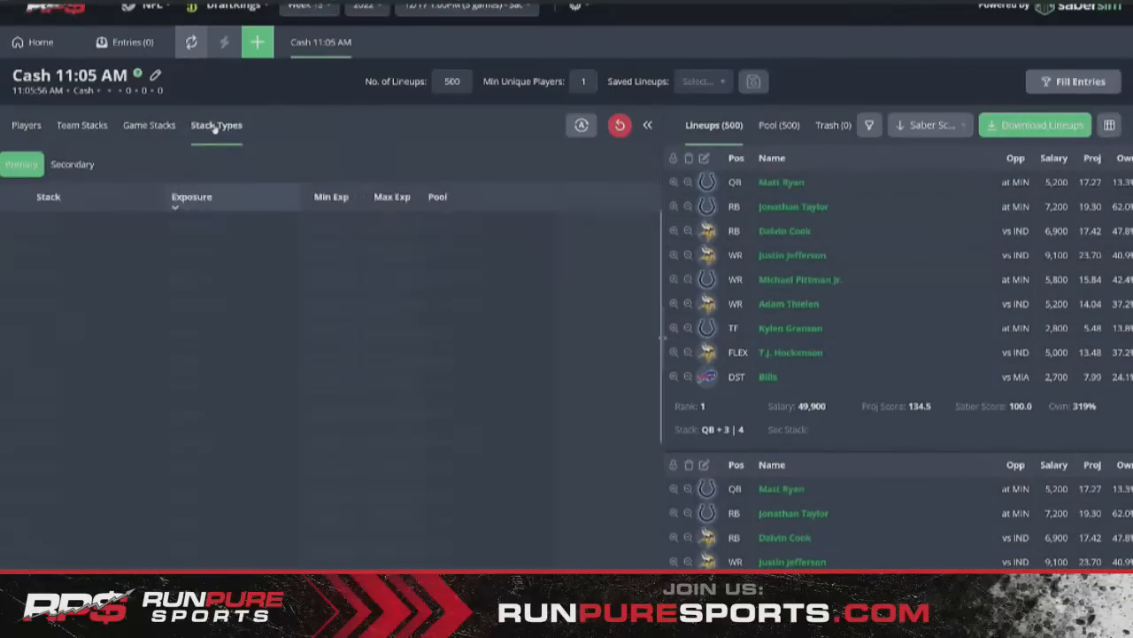
left_click(78, 133)
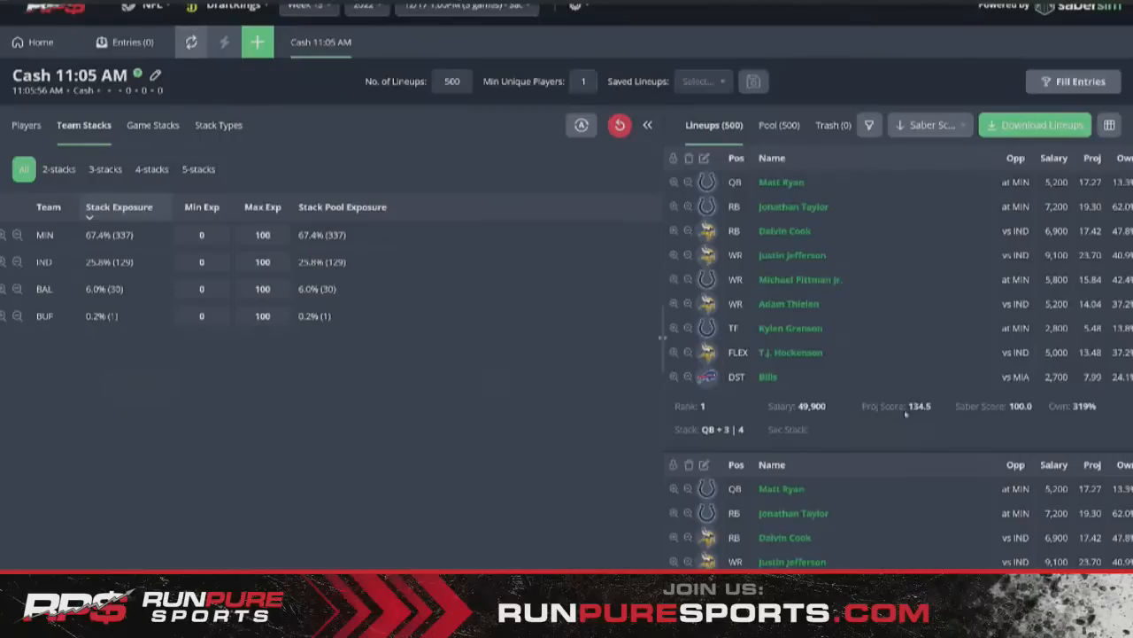
scroll(918, 423, "down", 3)
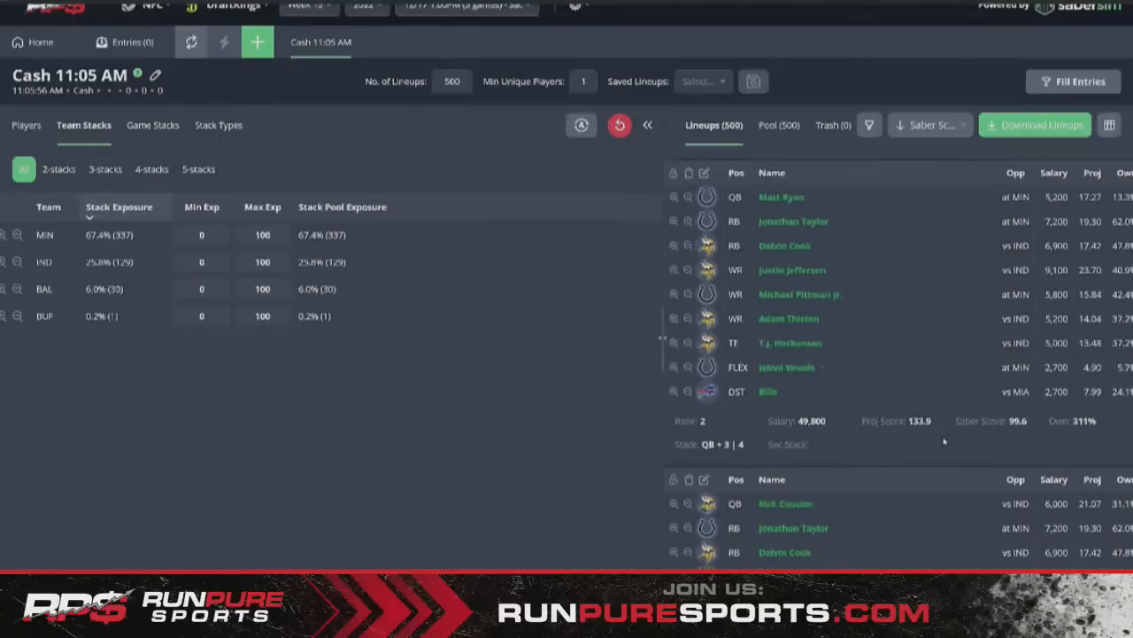
scroll(944, 440, "down", 3)
scroll(894, 394, "up", 6)
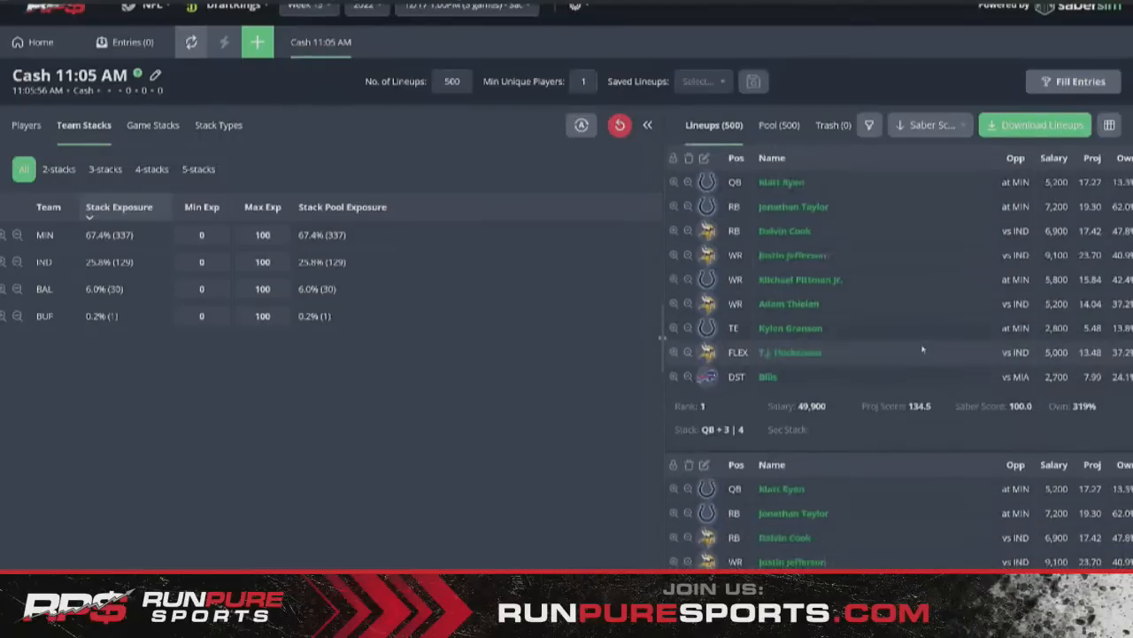
- Sort the generated lineups by Proj Score and return to the Players table
left_click(929, 124)
left_click(925, 203)
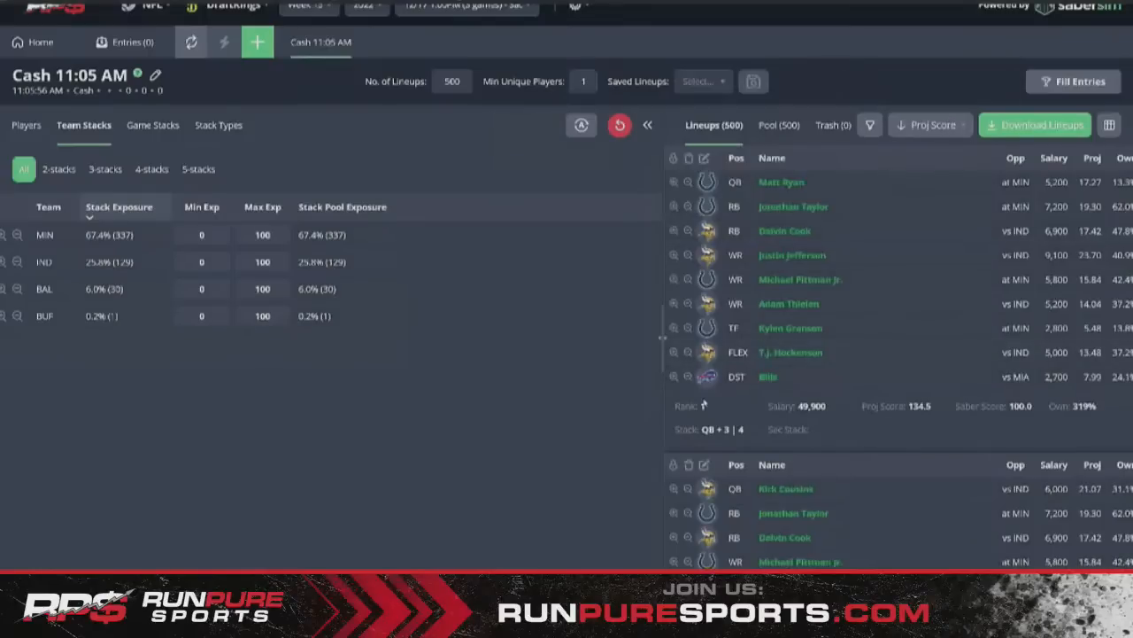
left_click(27, 125)
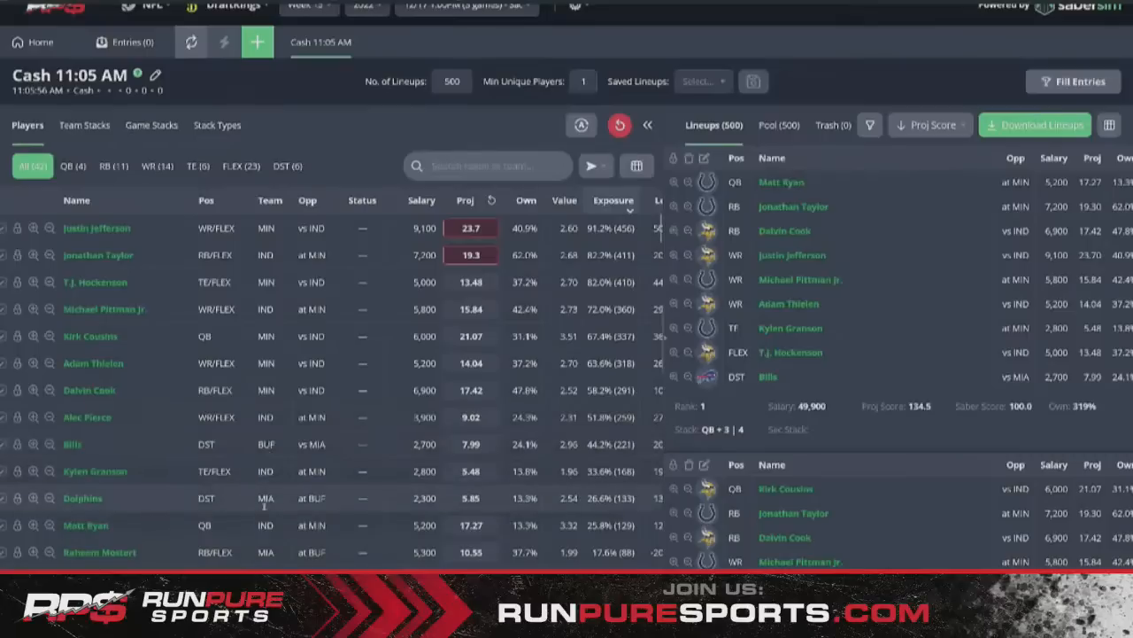
scroll(273, 496, "down", 1)
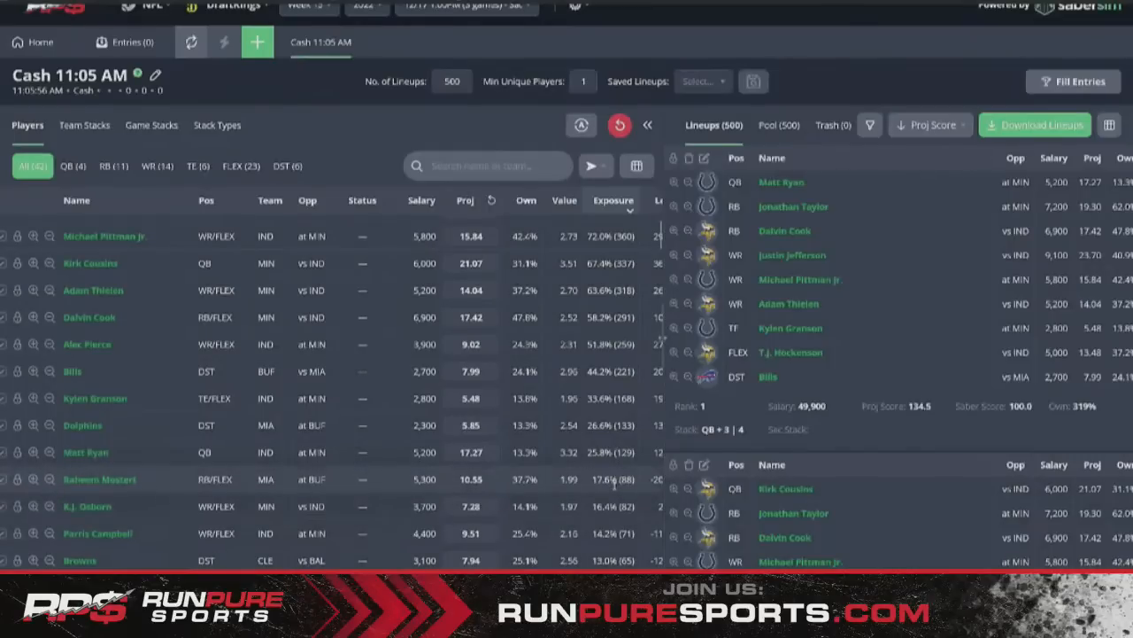
scroll(613, 483, "up", 2)
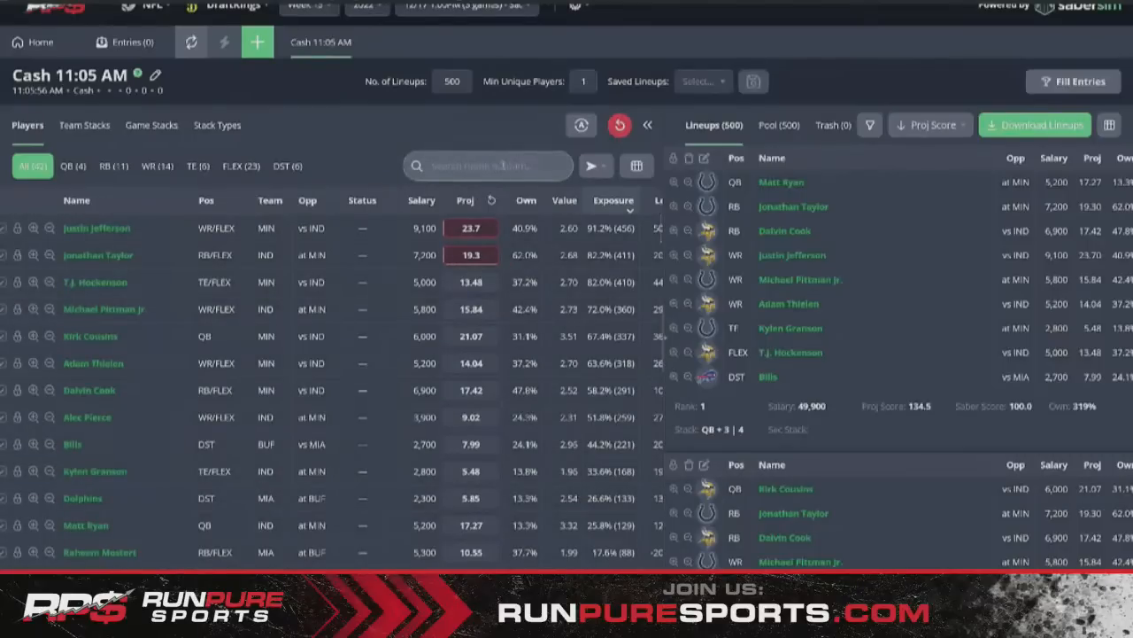
- Glance at the QB-only pool, then sort all positions by Own, highest first
left_click(71, 167)
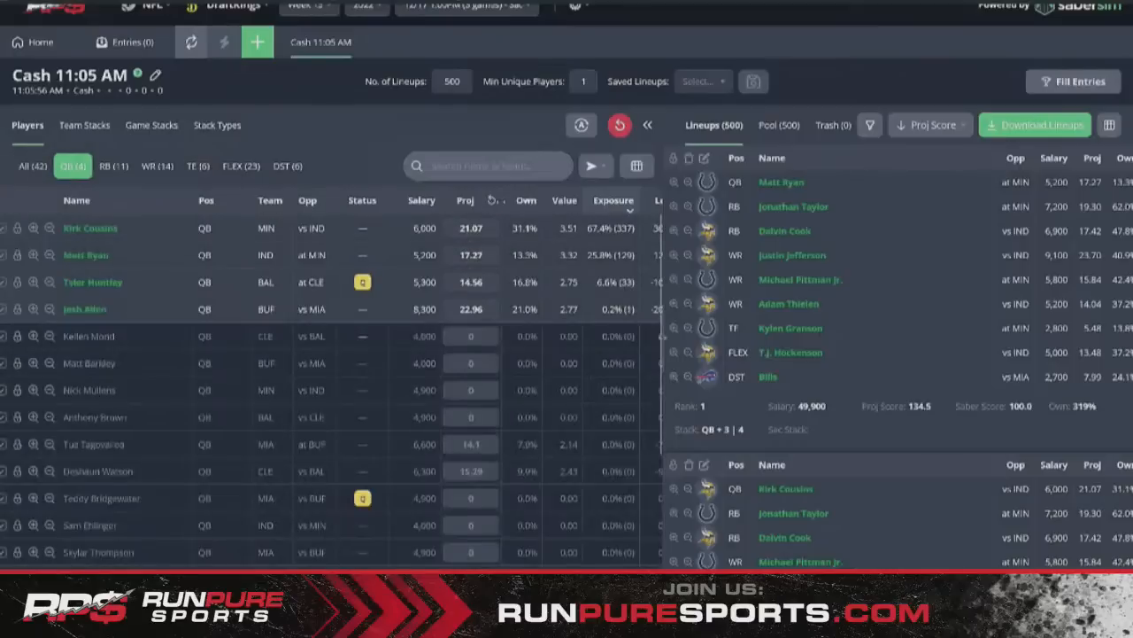
scroll(518, 204, "right", 1)
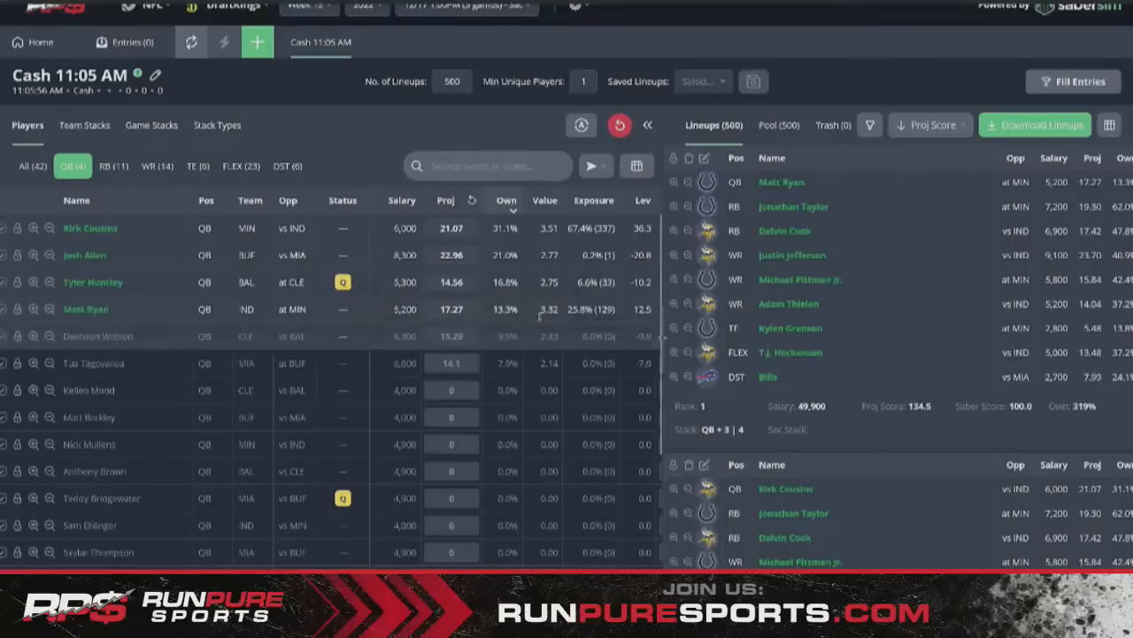
left_click(33, 166)
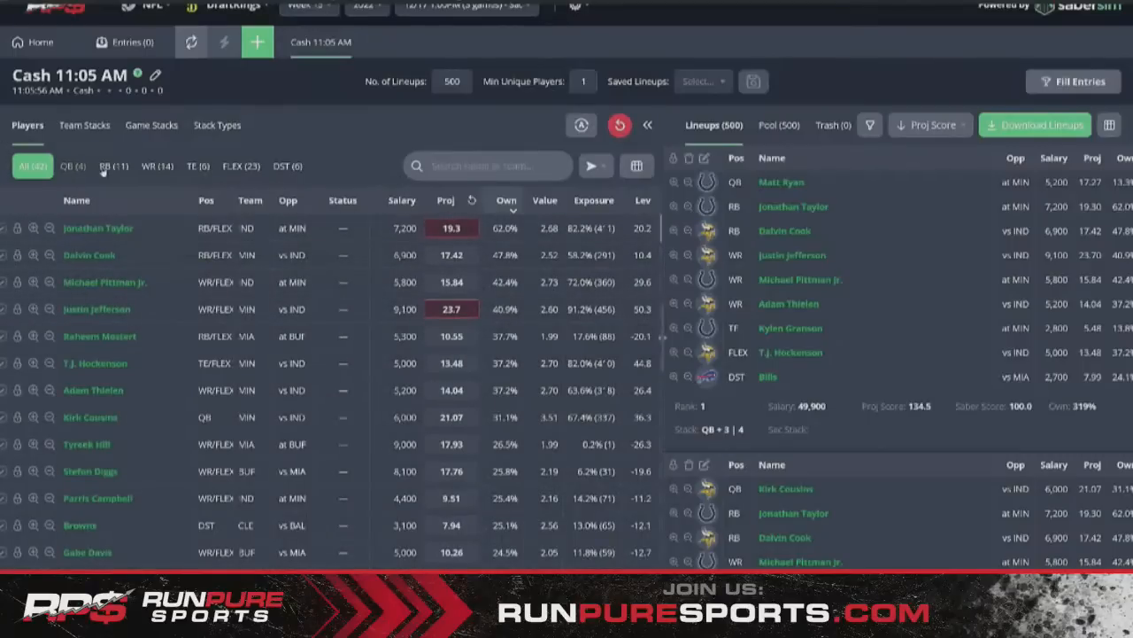
left_click(72, 165)
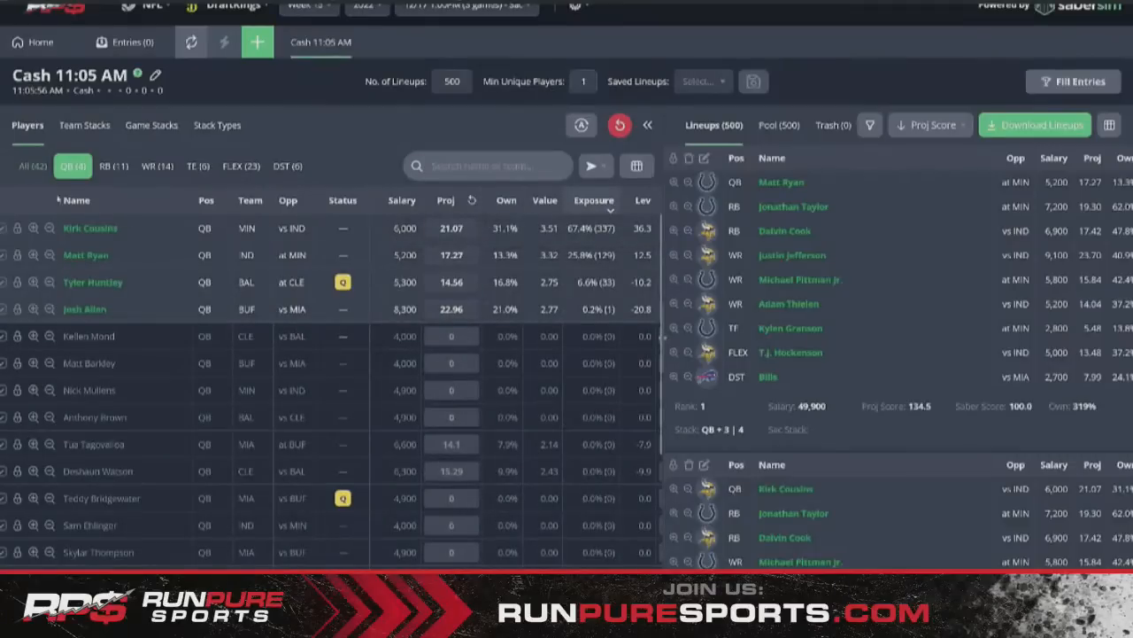
left_click(31, 167)
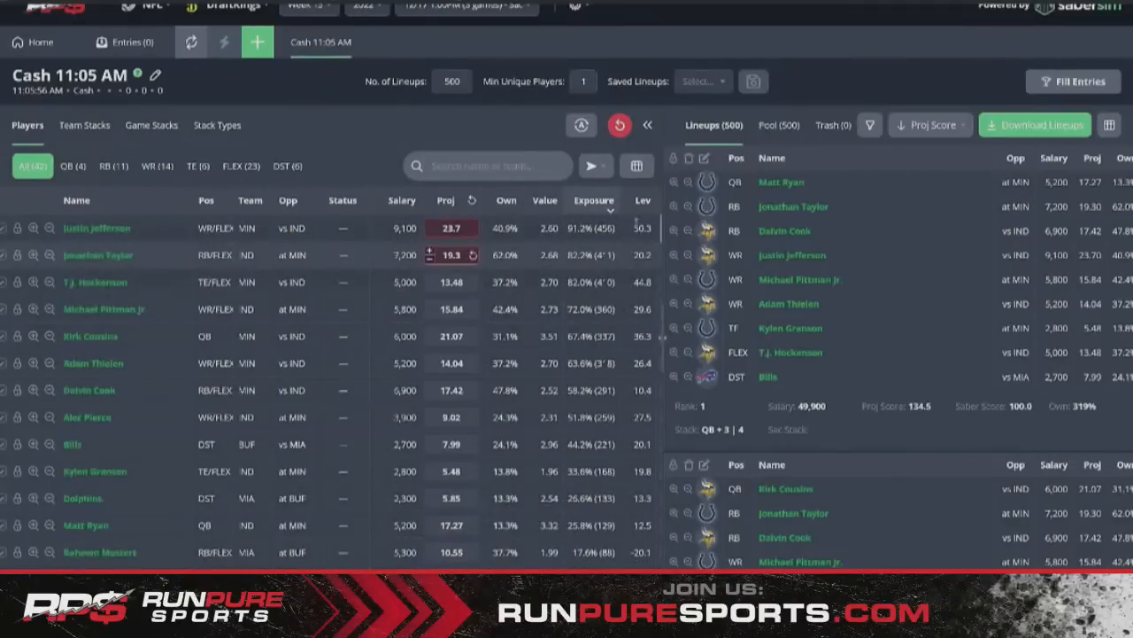
left_click(509, 202)
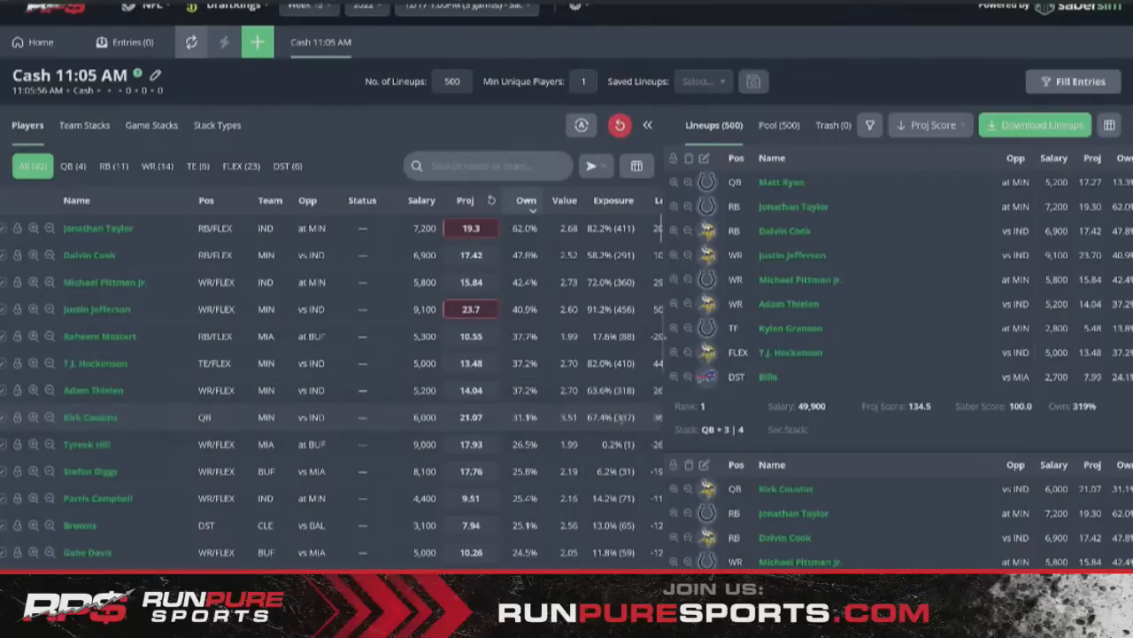
scroll(623, 418, "down", 3)
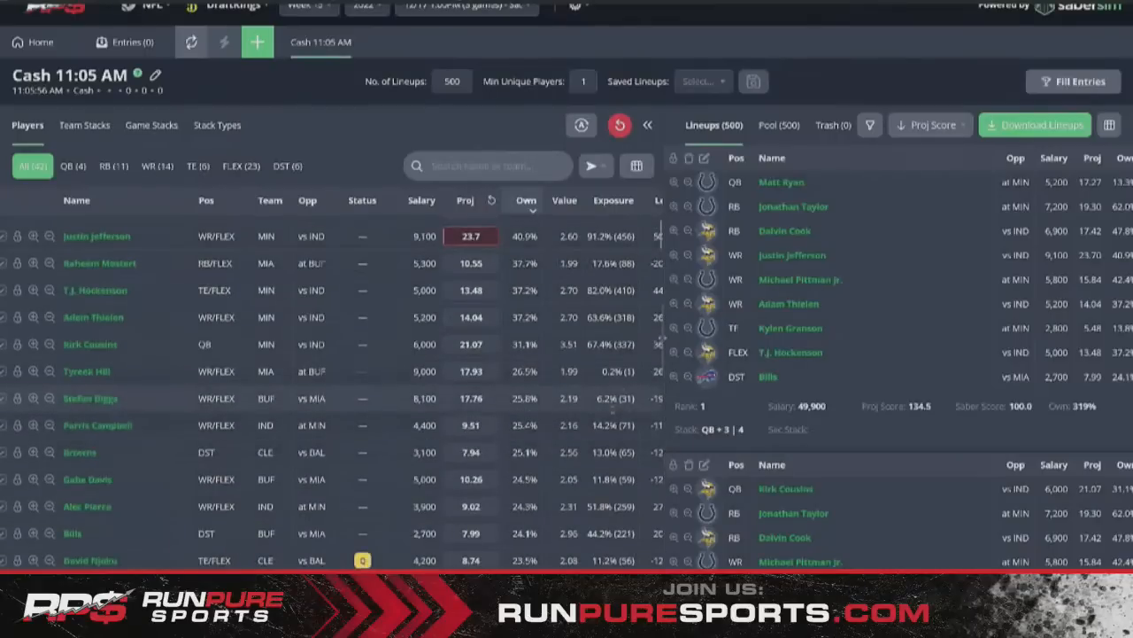
scroll(612, 409, "up", 3)
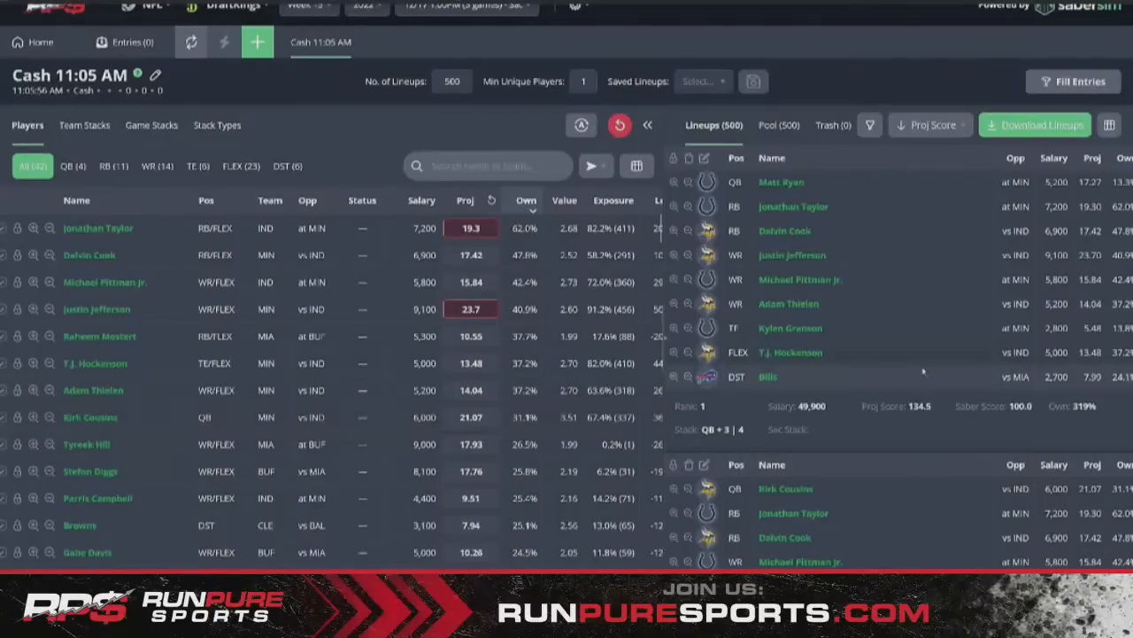
scroll(908, 366, "down", 3)
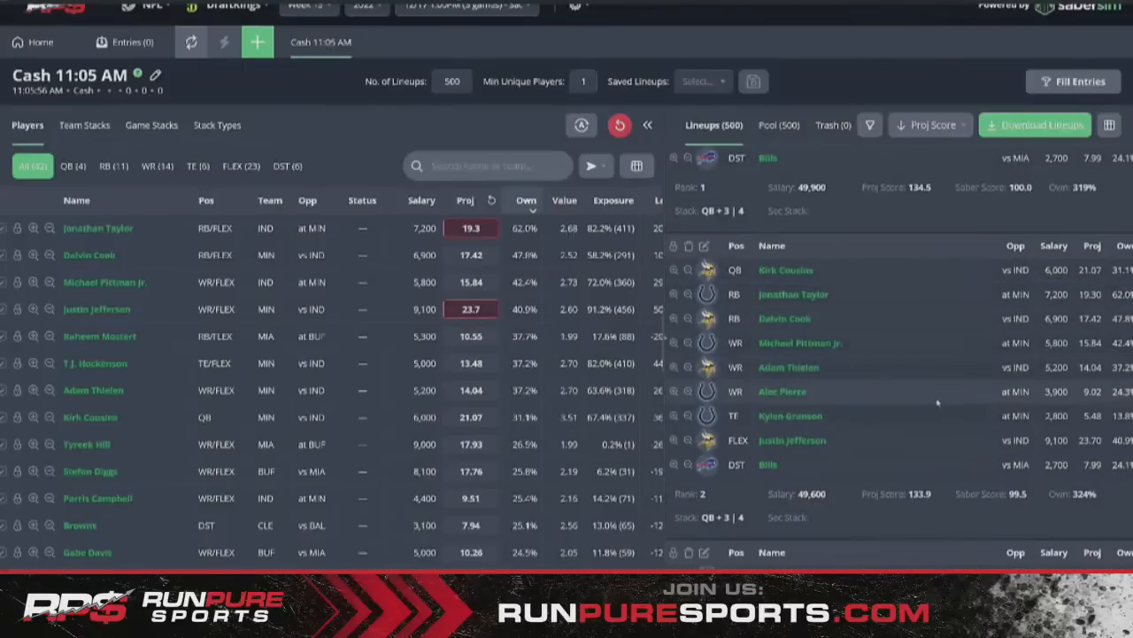
scroll(927, 401, "down", 1)
scroll(927, 401, "down", 2)
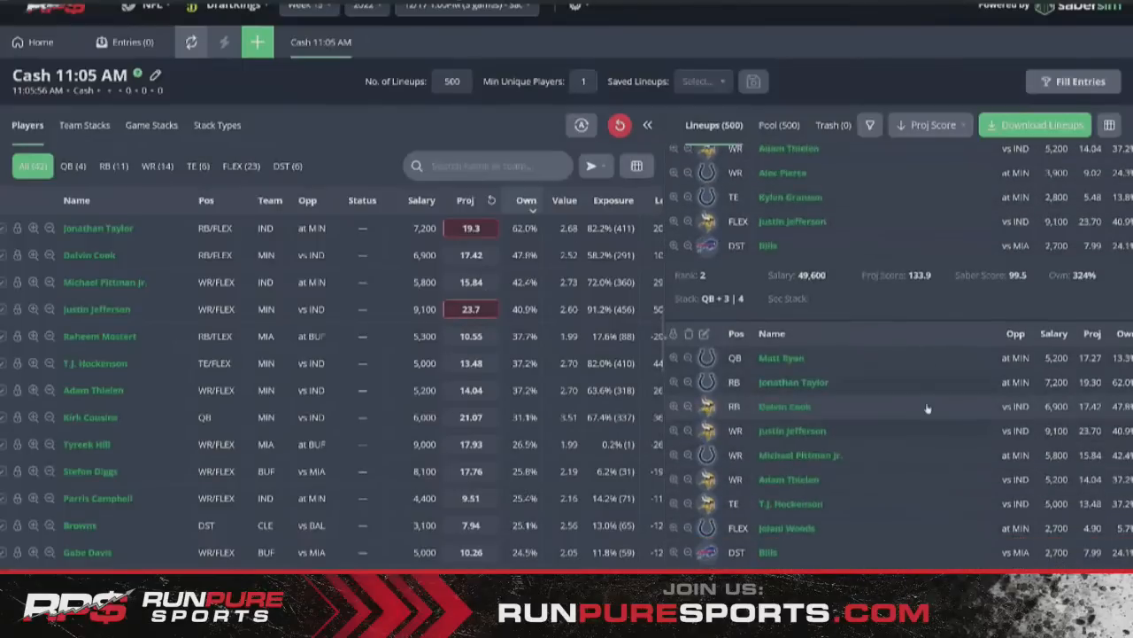
scroll(927, 406, "up", 6)
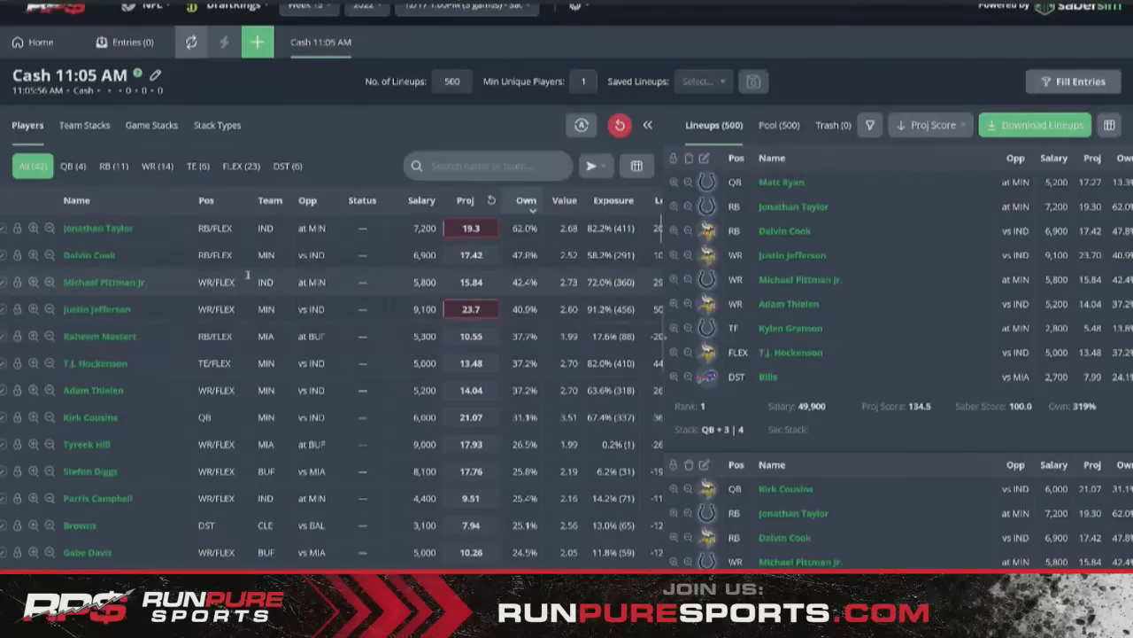
- Browse the QB, WR and All filters, ending on the QB (4) filter
left_click(75, 165)
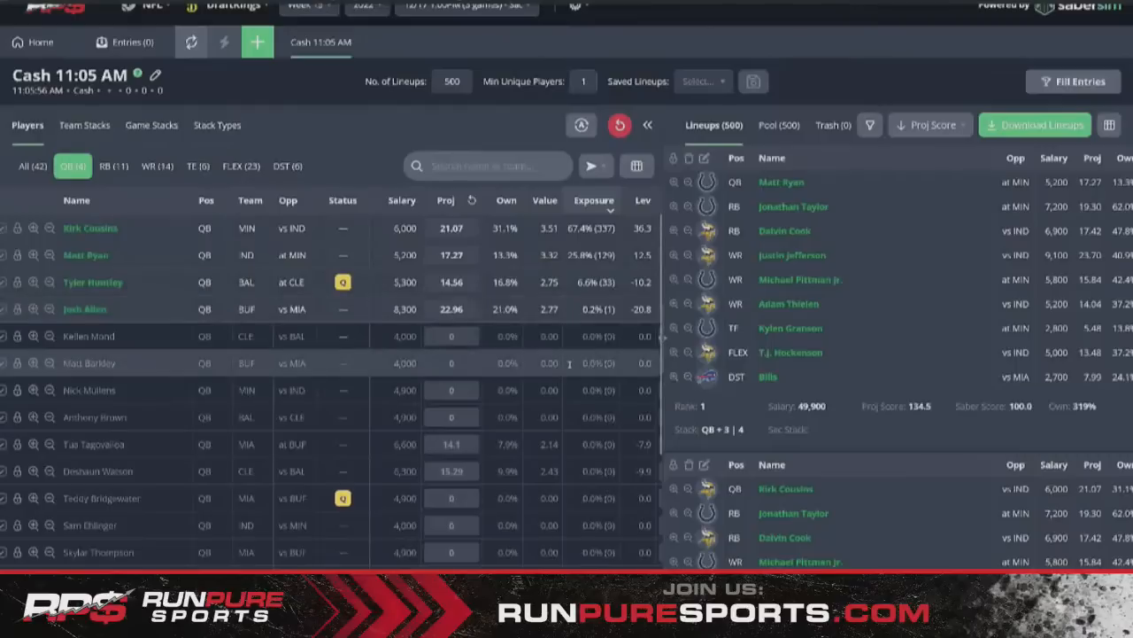
left_click(158, 166)
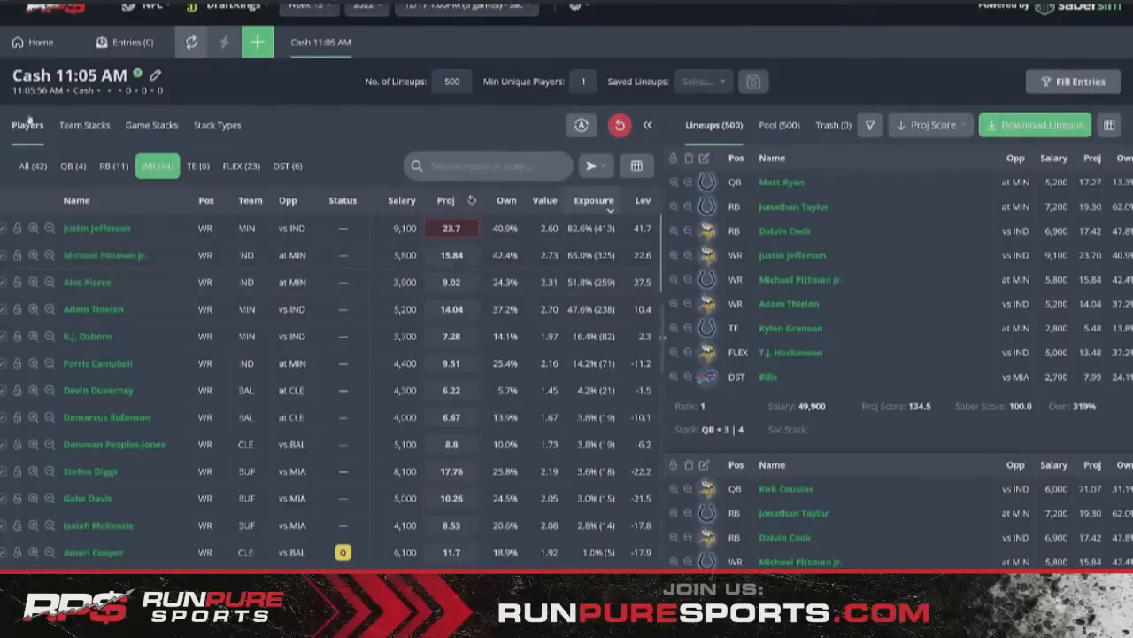
left_click(32, 167)
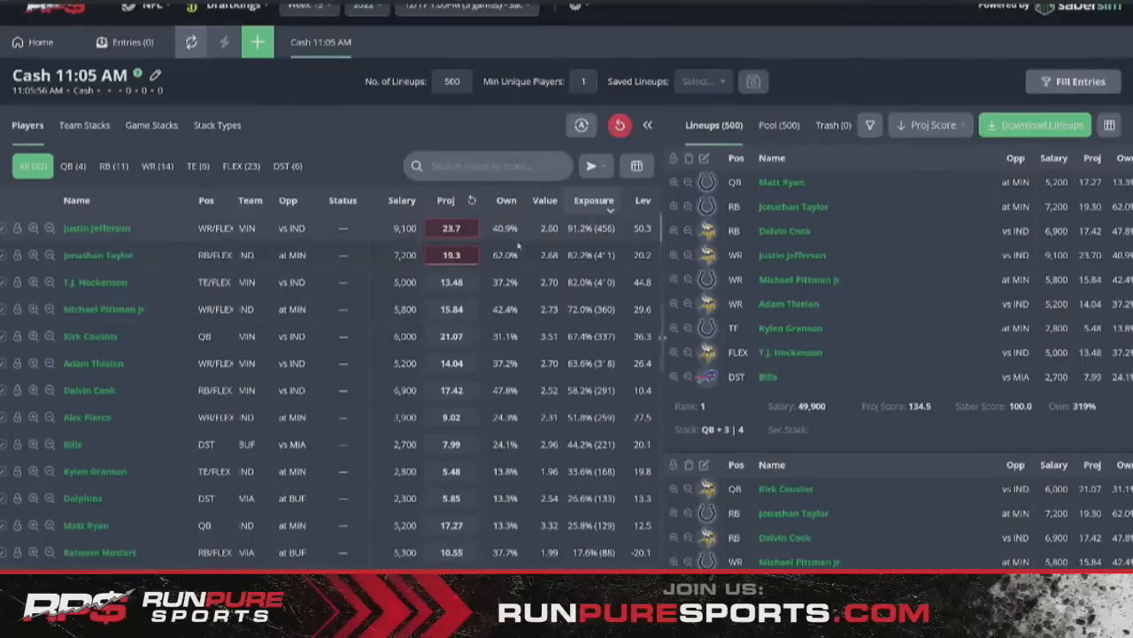
left_click(67, 171)
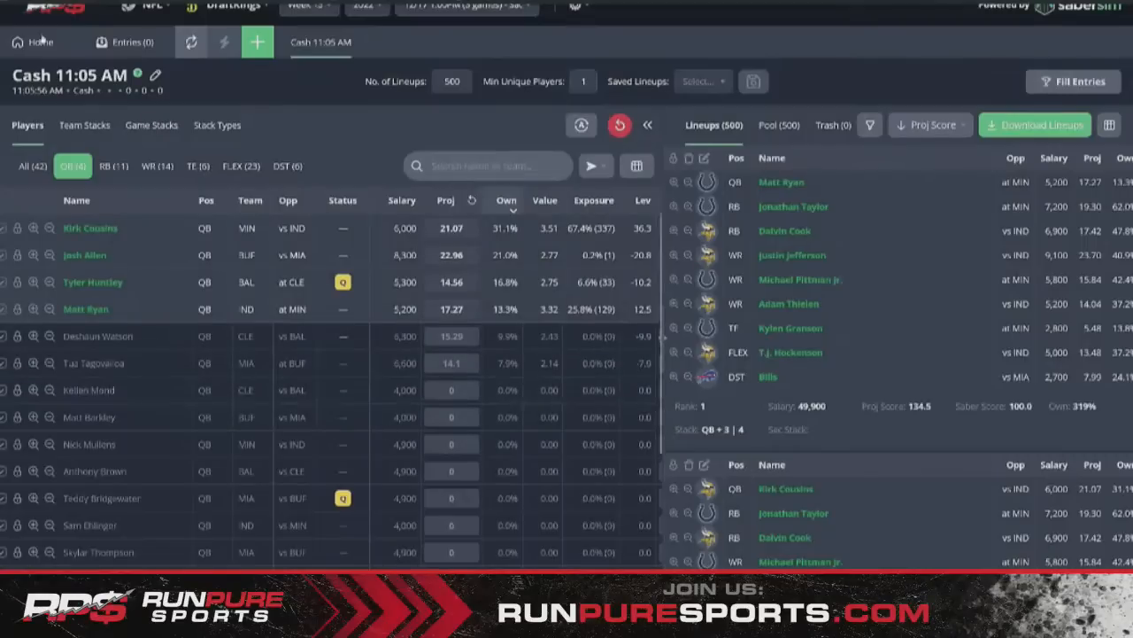
- Set up a new GPP contest: 150-max entries, over 50,000 entrants, pool size 1500, then start the build
left_click(257, 48)
left_click(419, 174)
left_click(403, 206)
left_click(558, 174)
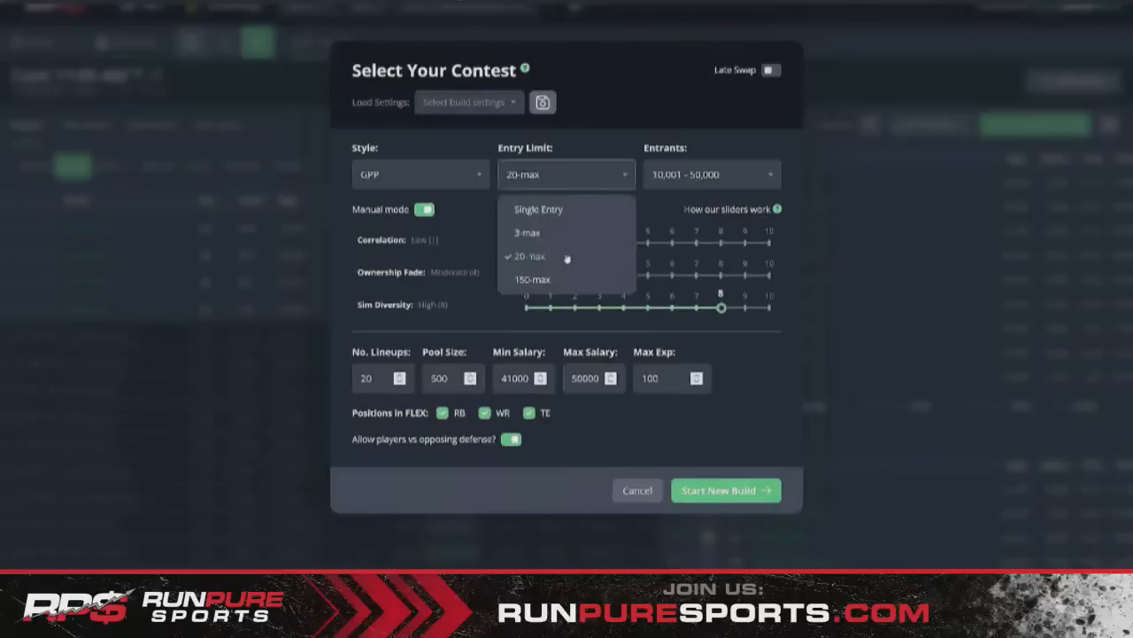
left_click(569, 283)
left_click(709, 174)
left_click(690, 326)
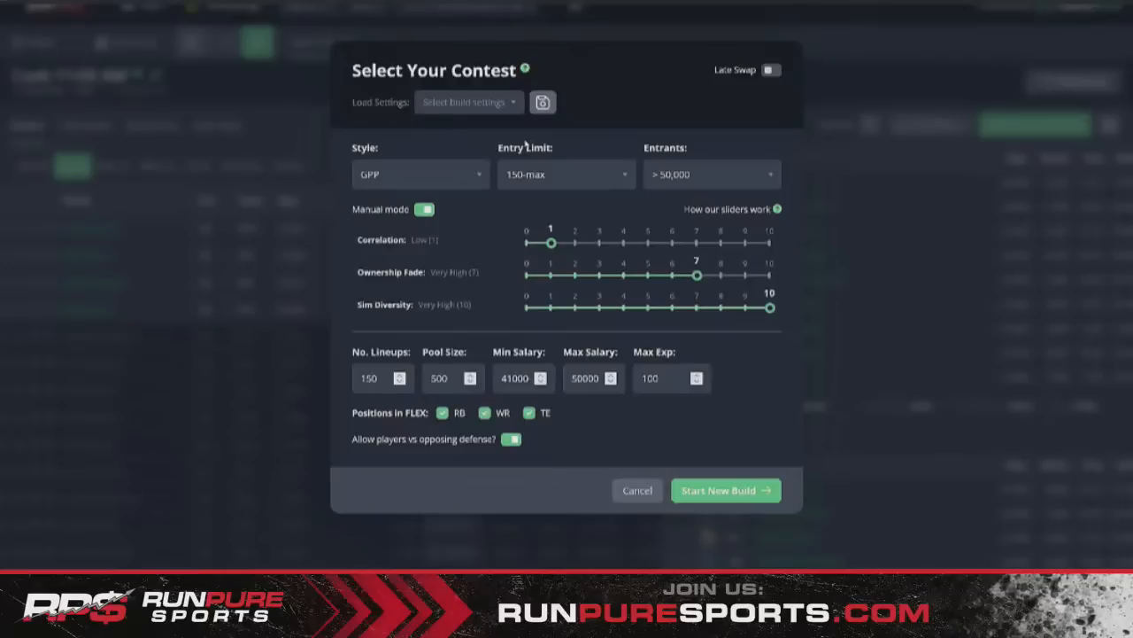
left_click(564, 178)
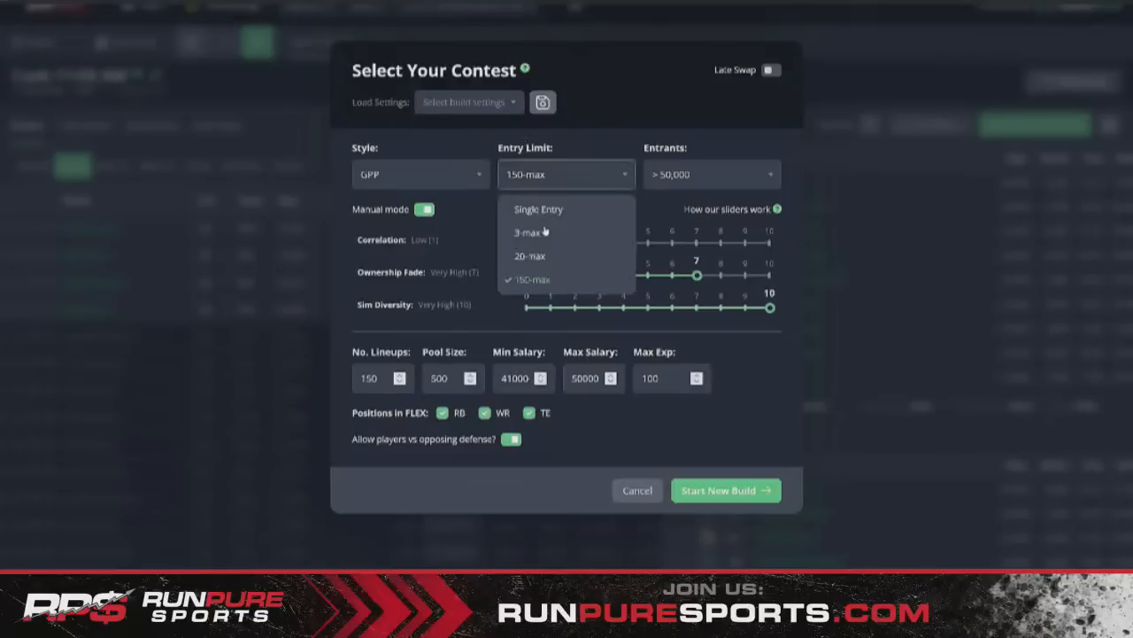
left_click(664, 216)
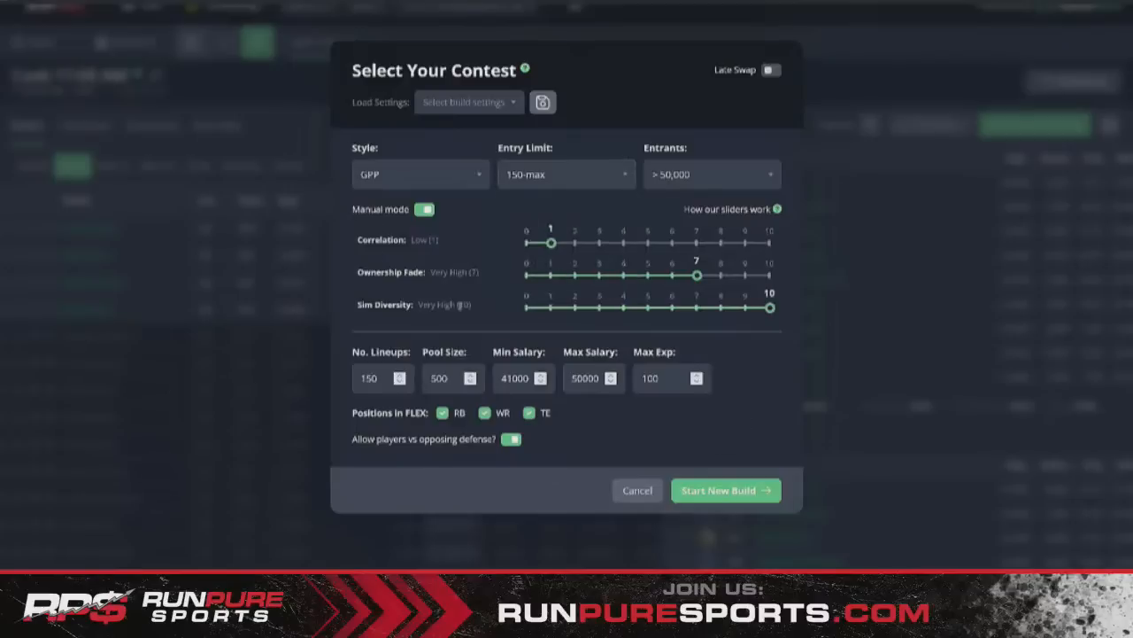
type("1500")
left_click(702, 493)
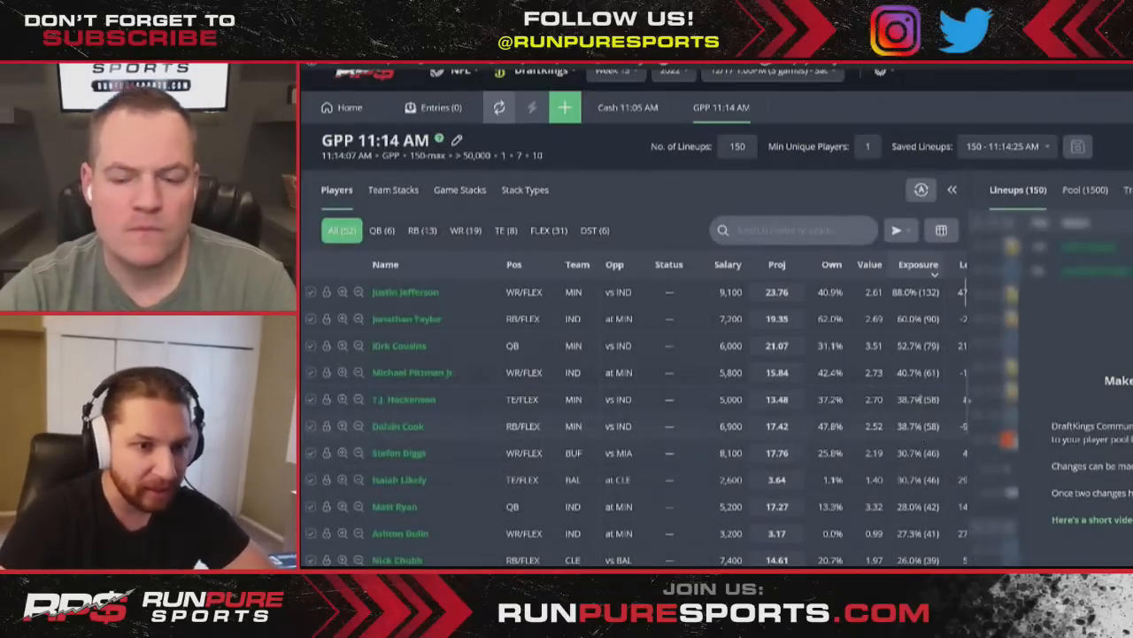
- Step Jefferson's projection down to 23.7 and Taylor's to 19.3, then scroll the 150 lineups
left_click(755, 297)
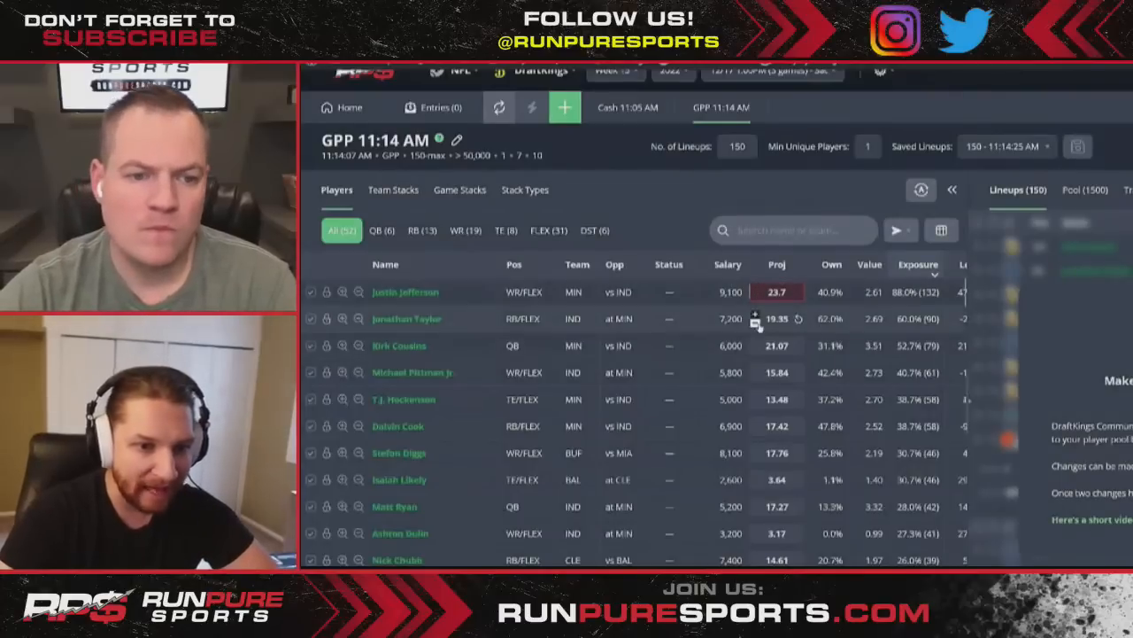
left_click(756, 324)
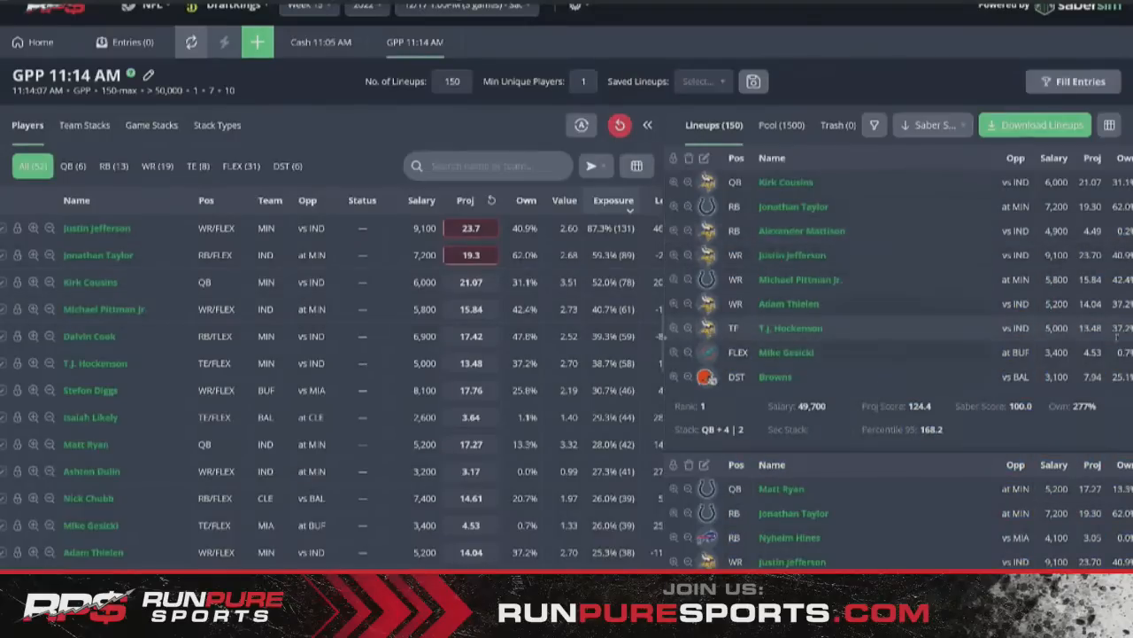
scroll(1117, 370, "down", 3)
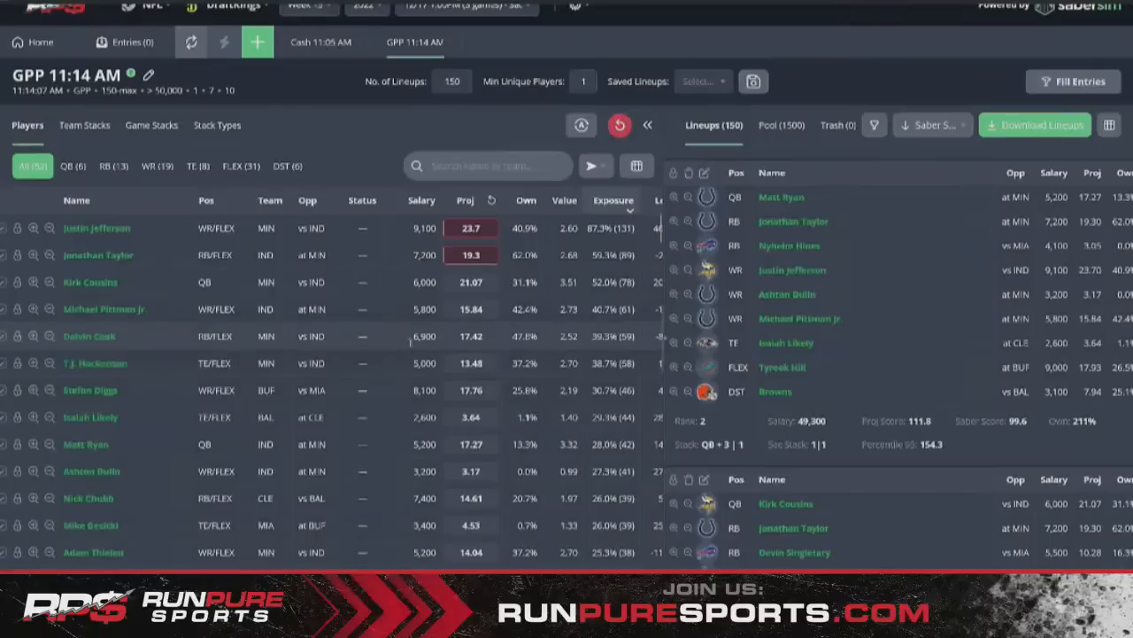
scroll(886, 355, "down", 5)
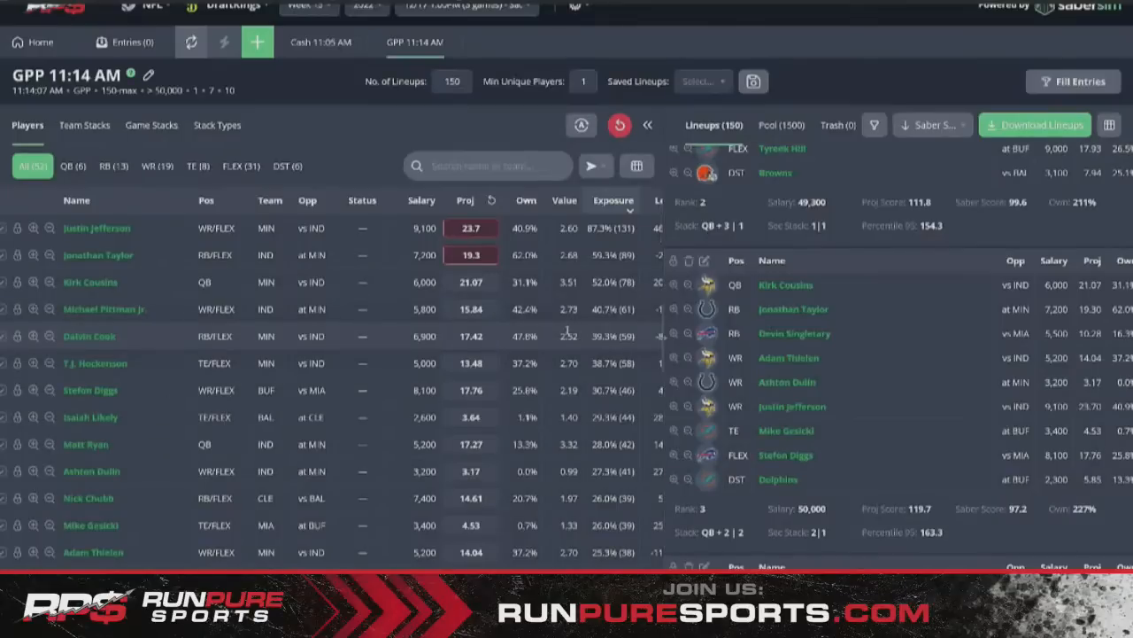
scroll(568, 332, "down", 1)
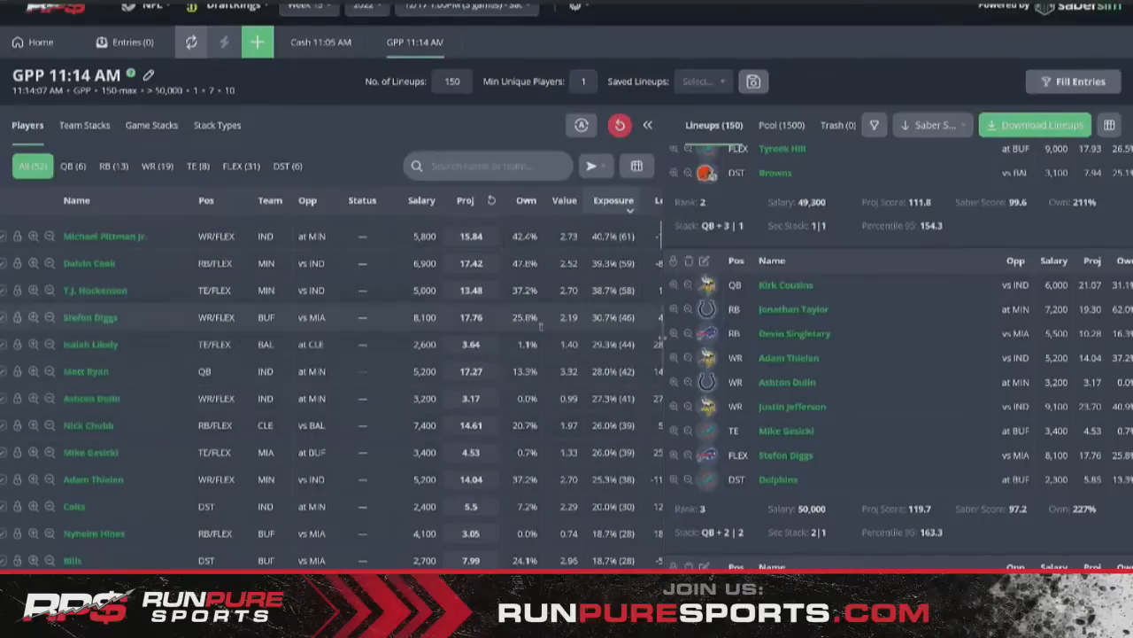
scroll(934, 379, "down", 3)
scroll(934, 379, "down", 3)
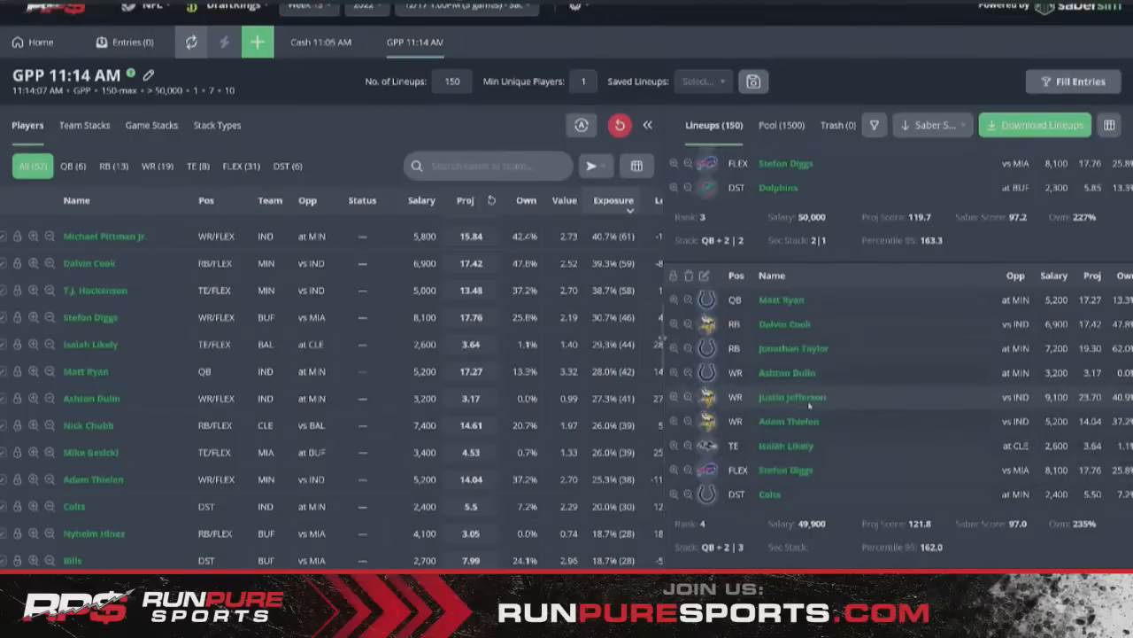
scroll(832, 349, "up", 8)
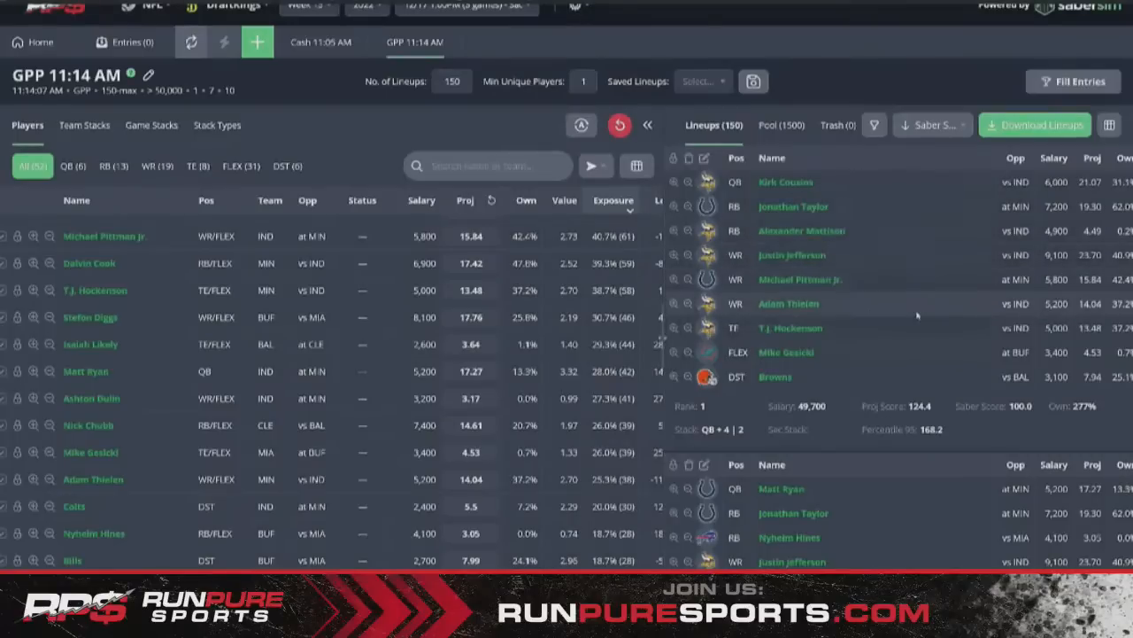
scroll(429, 372, "up", 2)
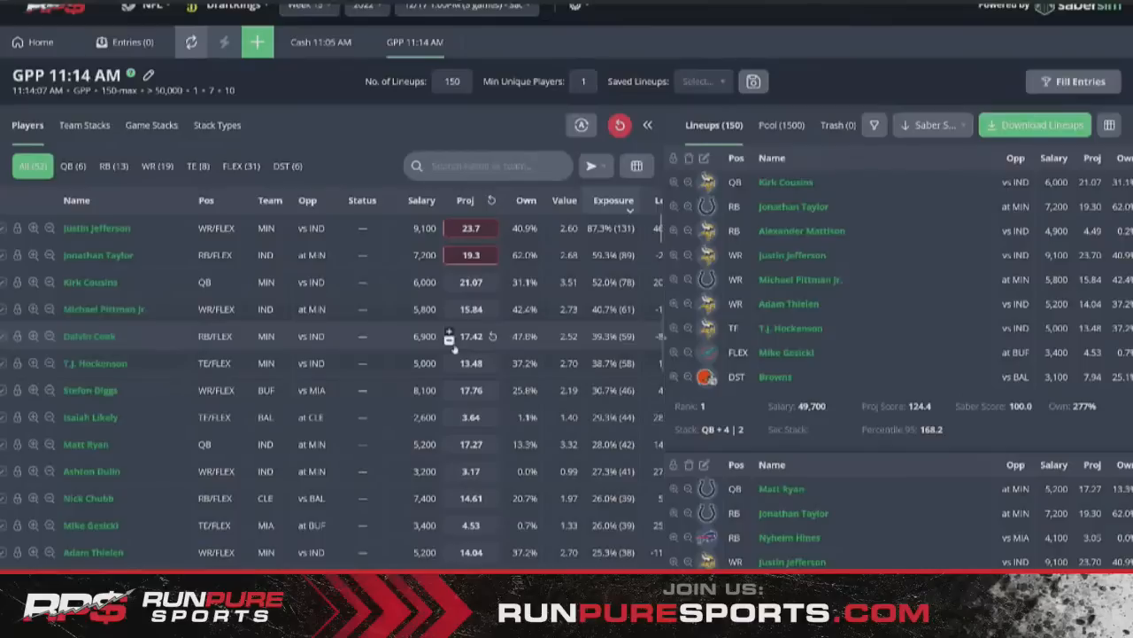
- Go to Home, confirm Reset All projections, and filter the table to quarterbacks
left_click(31, 42)
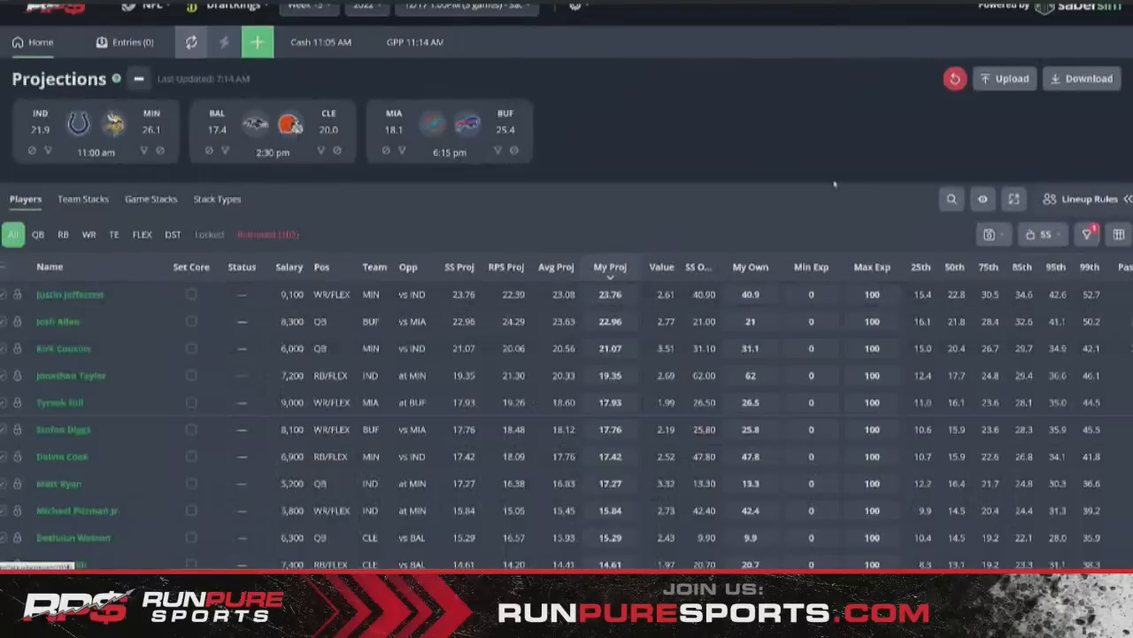
left_click(955, 79)
left_click(585, 321)
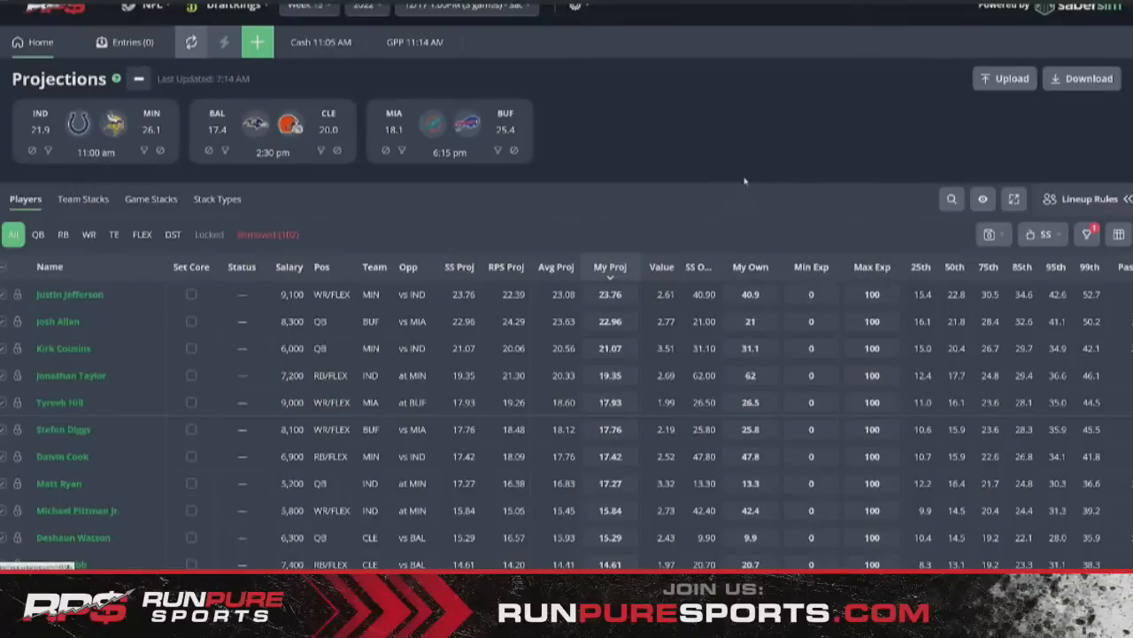
left_click(38, 234)
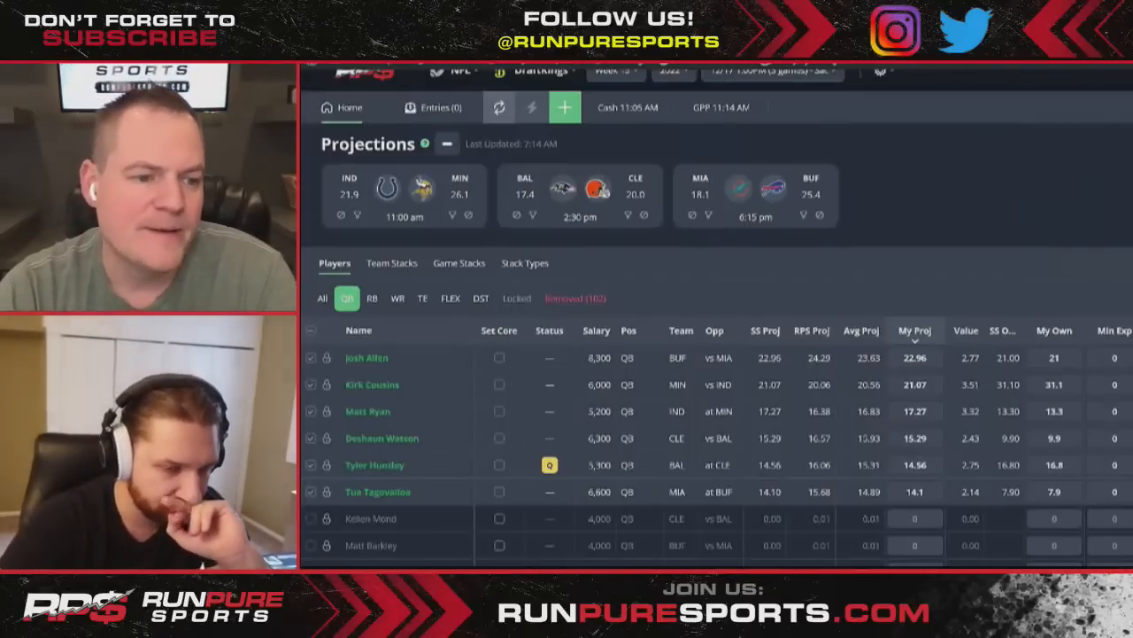
- Show all positions again and filter the table to MIA players only
left_click(325, 301)
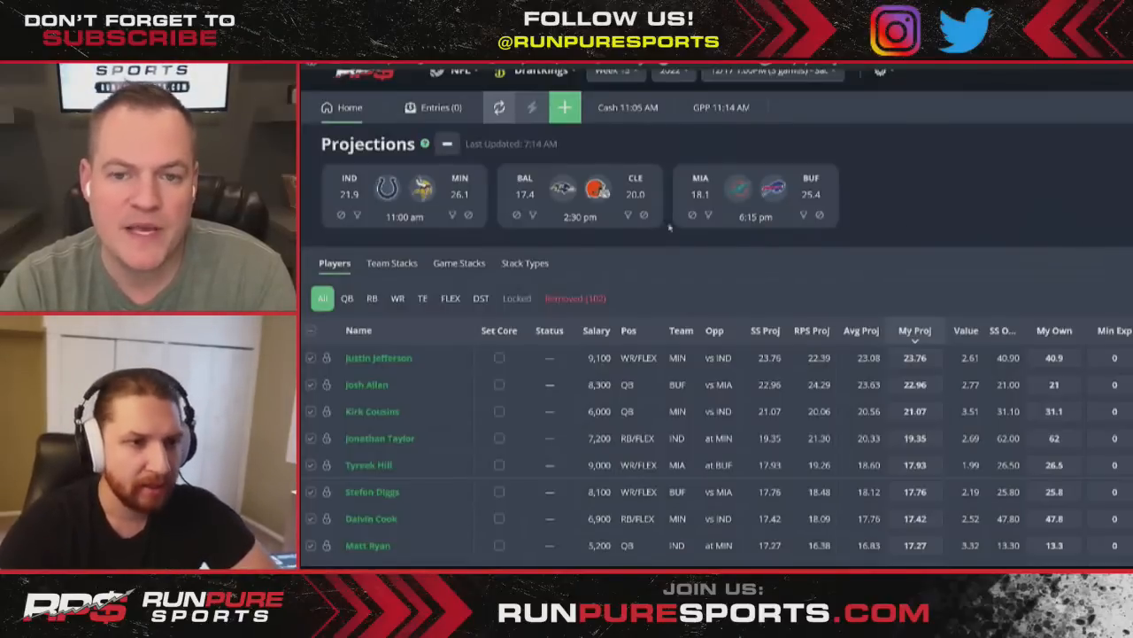
left_click(709, 215)
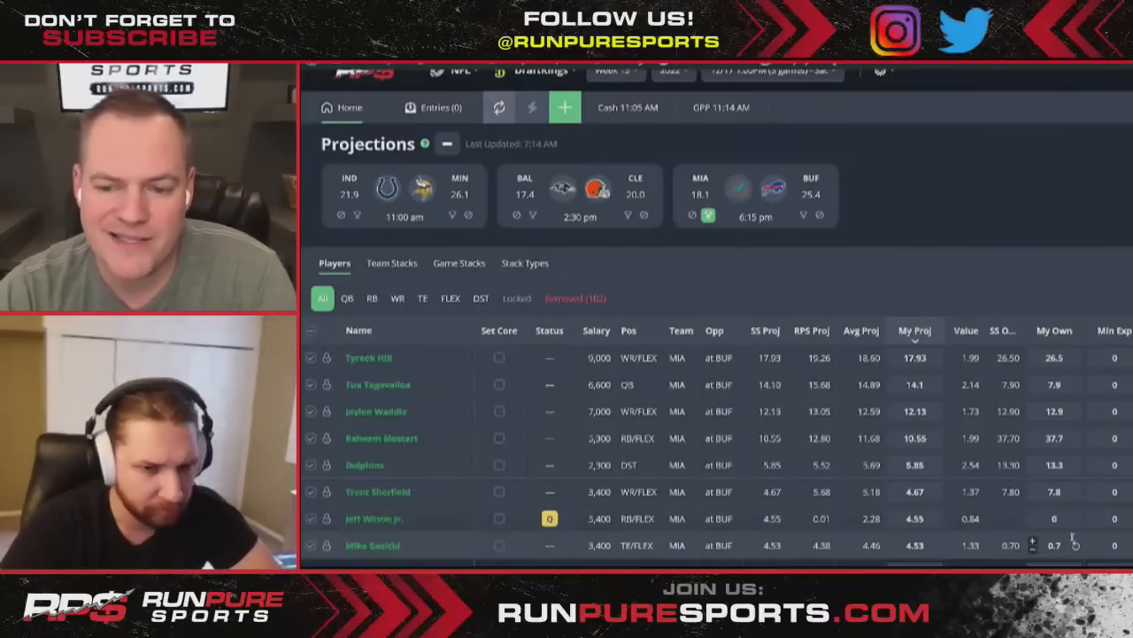
- Drop the MIA filter and apply the BUF team filter, toggling it off and on
left_click(706, 218)
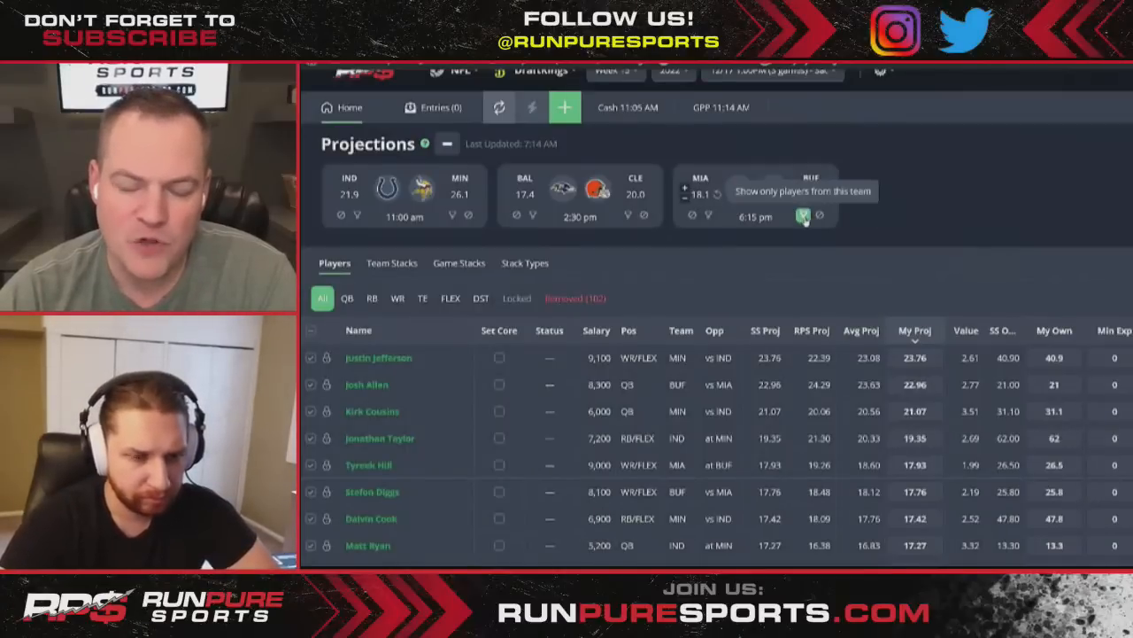
left_click(804, 215)
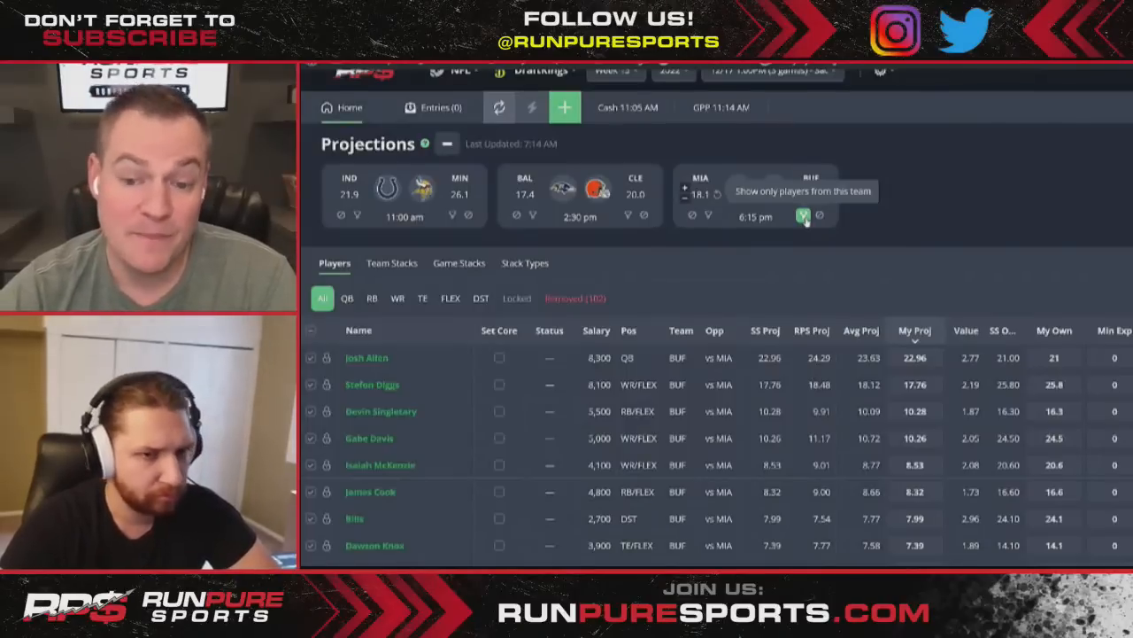
left_click(803, 214)
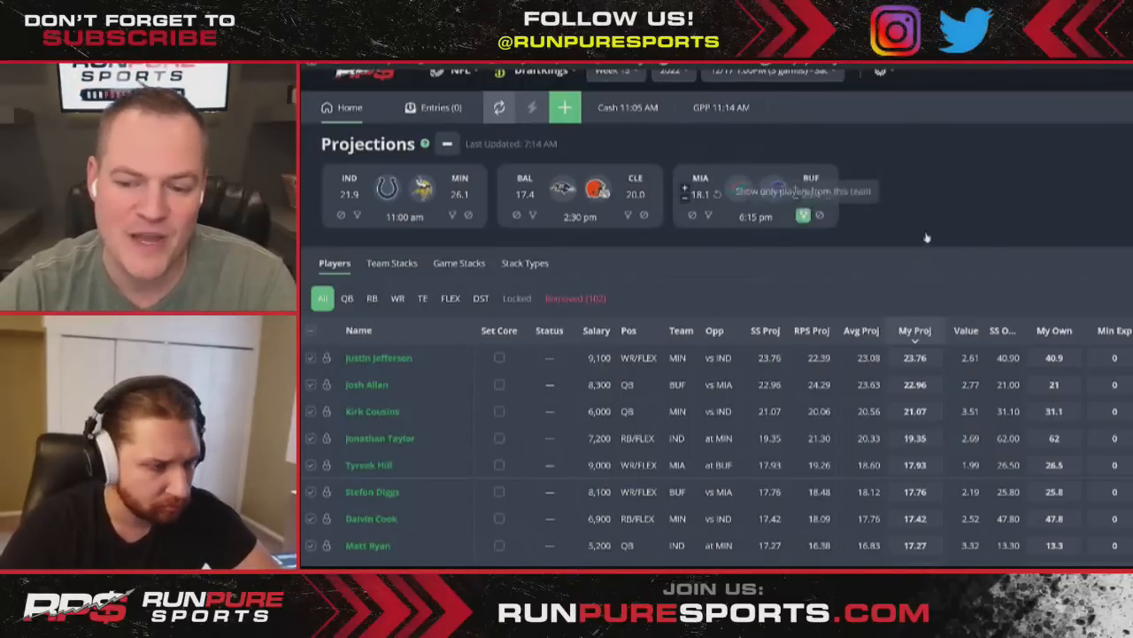
left_click(803, 214)
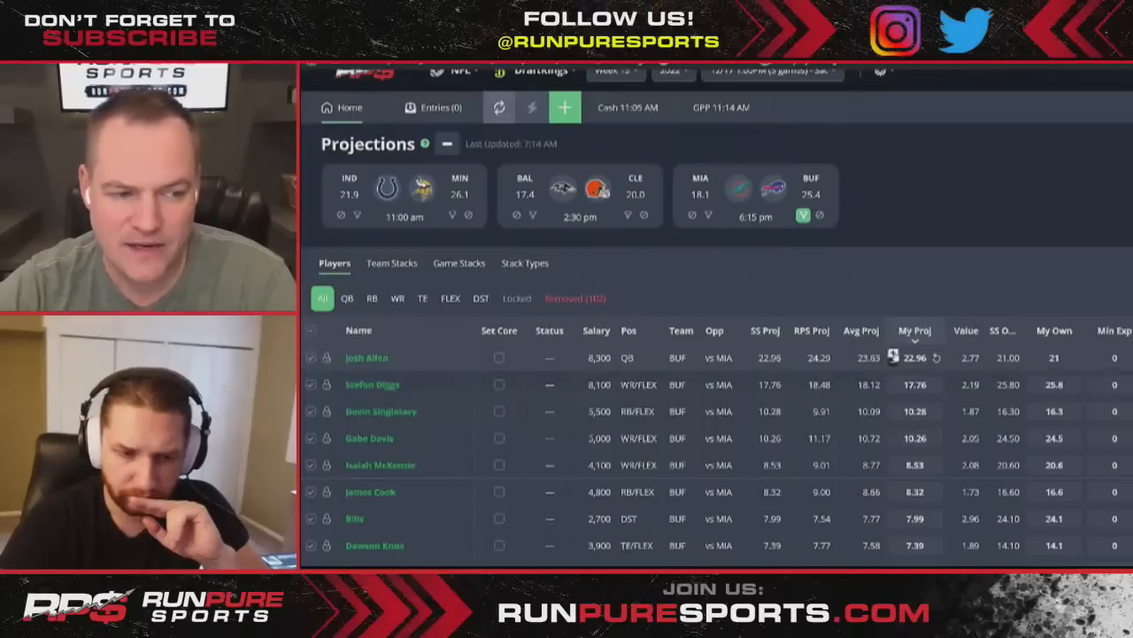
- Set Josh Allen's My Proj value to 24
left_click(893, 356)
type("24")
key("Return")
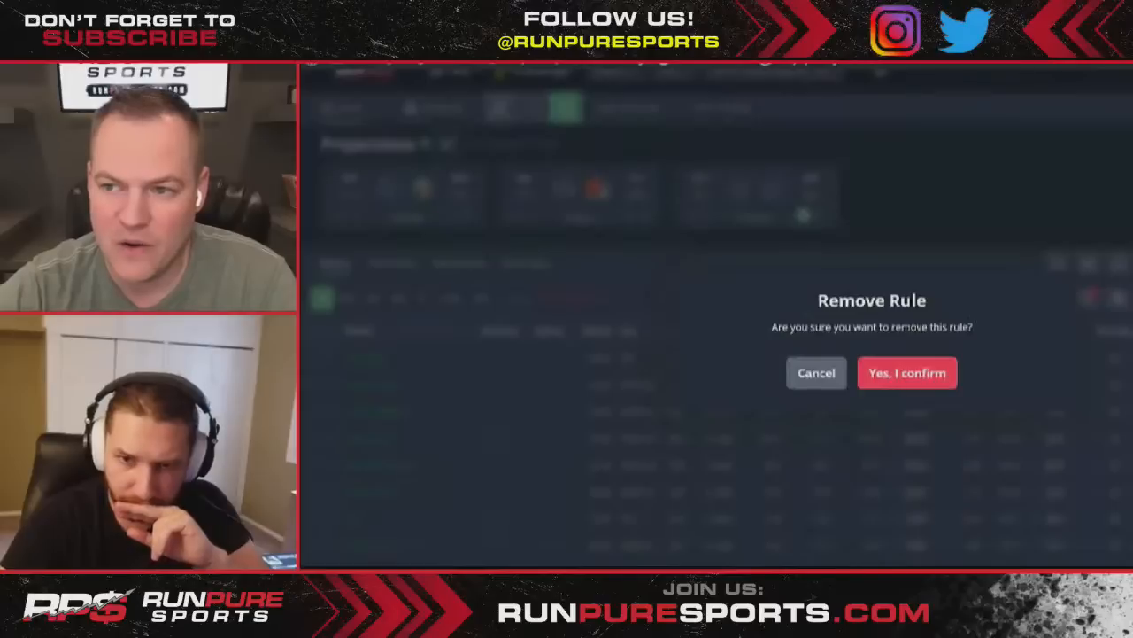
- Delete all existing lineup rules and begin a new stack rule
left_click(906, 372)
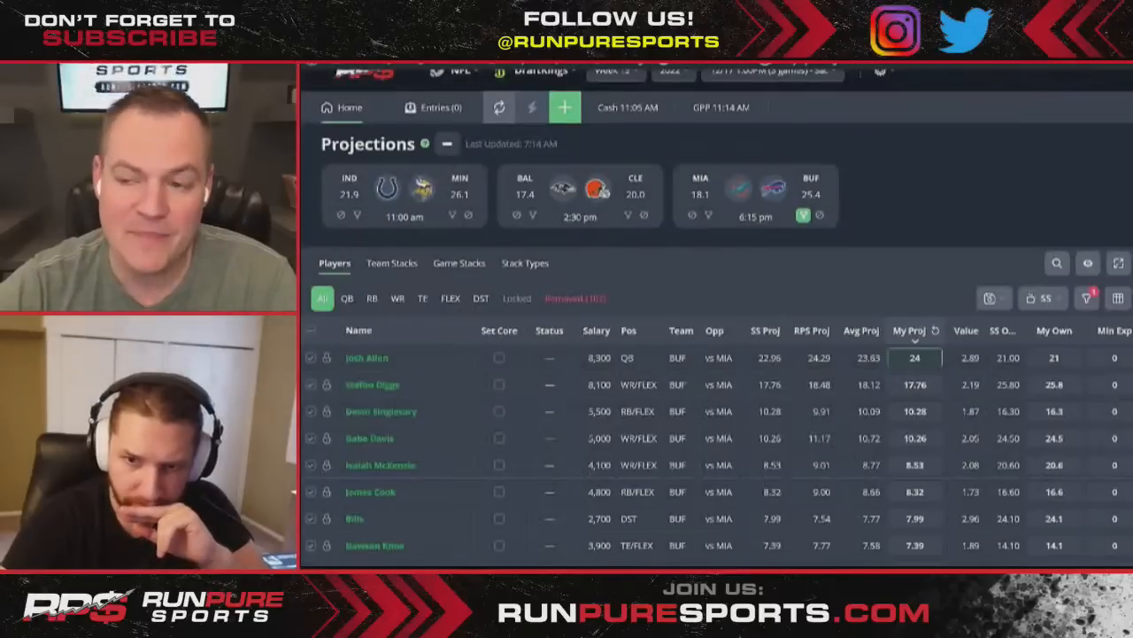
left_click(1131, 299)
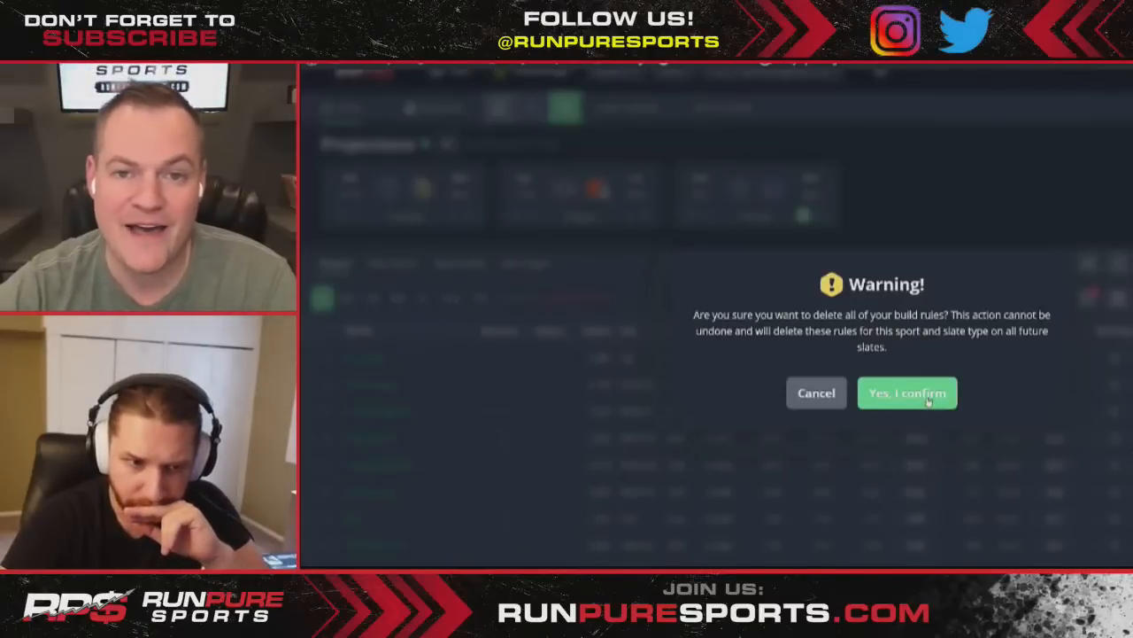
left_click(817, 393)
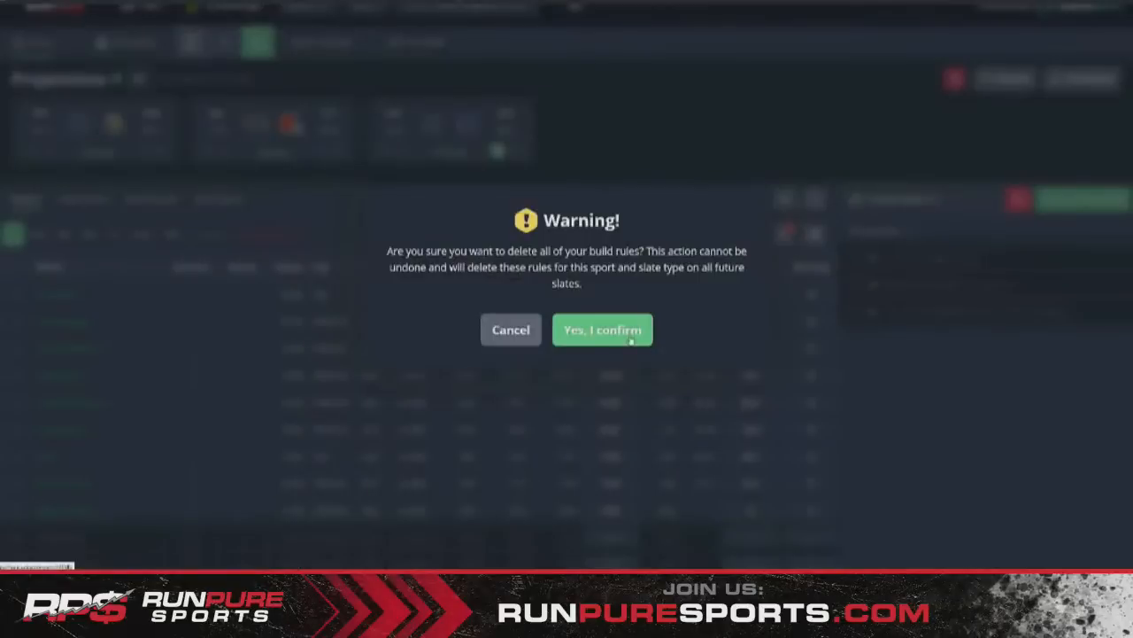
left_click(631, 340)
left_click(1084, 199)
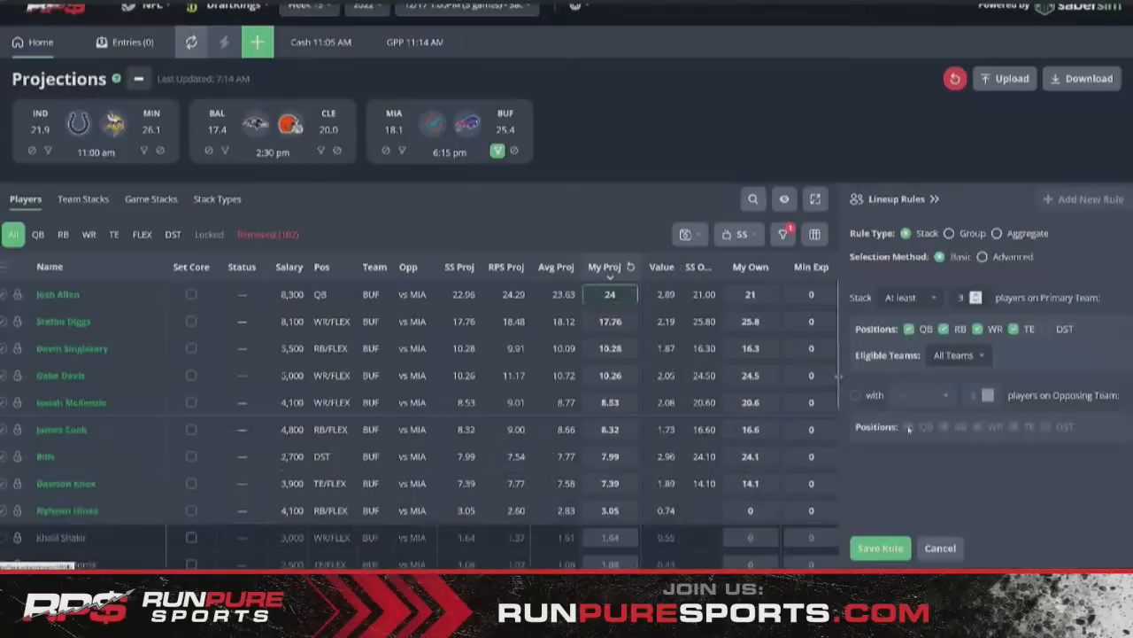
- Make the new rule a Group 'If' rule with Josh Allen as the primary player
left_click(966, 235)
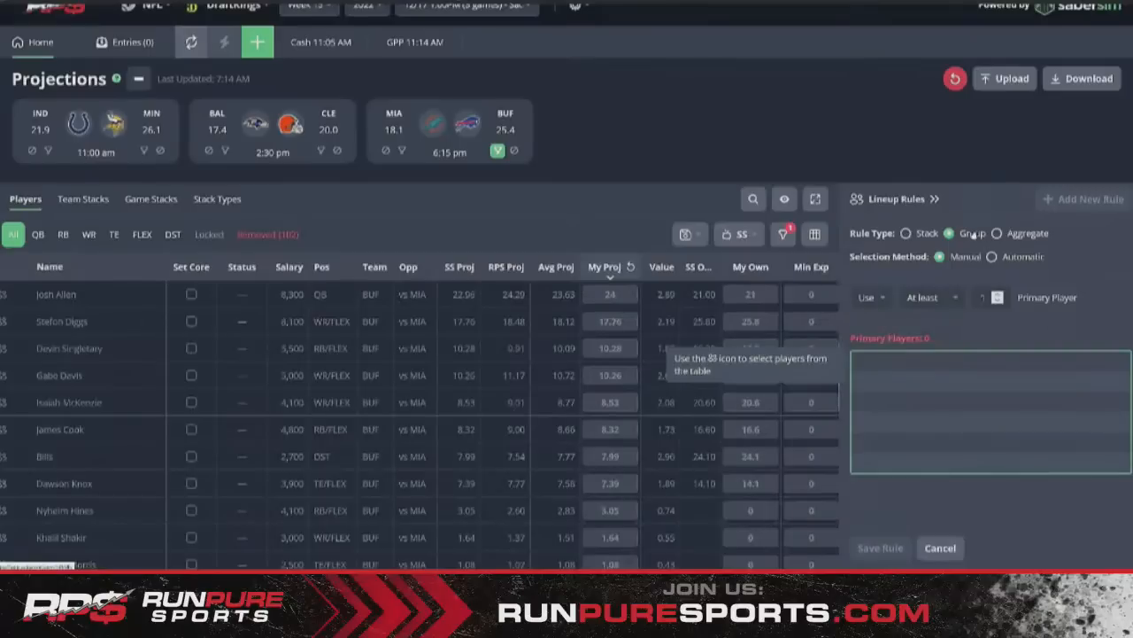
left_click(870, 301)
left_click(877, 350)
left_click(3, 297)
- Set the secondary quantity condition to At least 1
left_click(925, 327)
left_click(894, 404)
left_click(1052, 420)
left_click(920, 326)
left_click(895, 380)
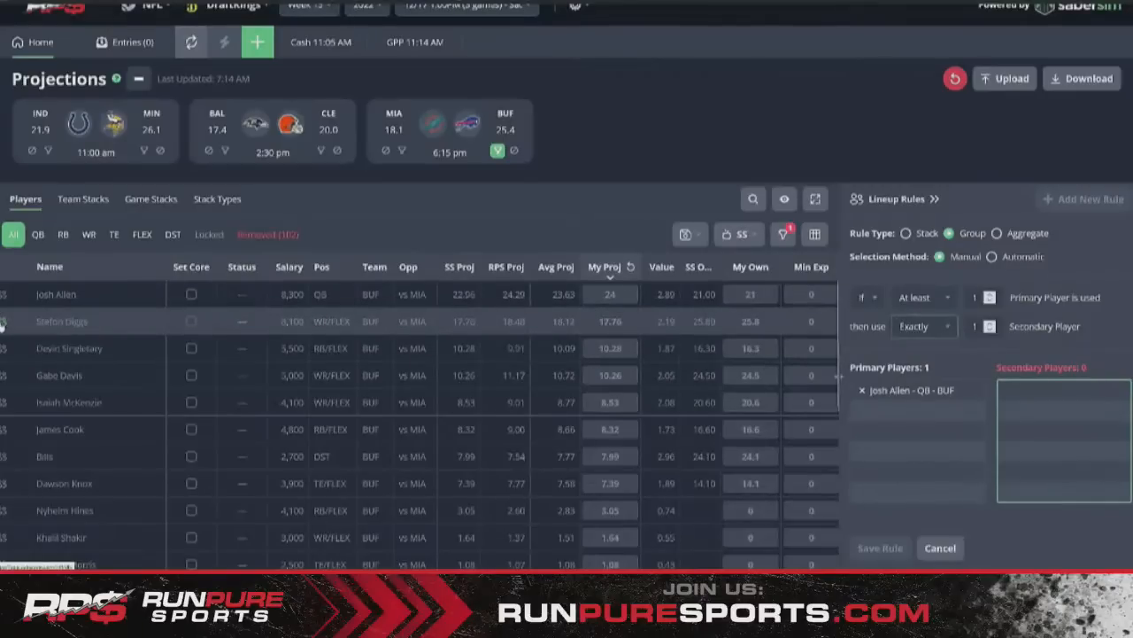
left_click(920, 329)
left_click(919, 357)
- Add Diggs, Davis, McKenzie, Cook and Knox as secondary players and save the rule
left_click(4, 322)
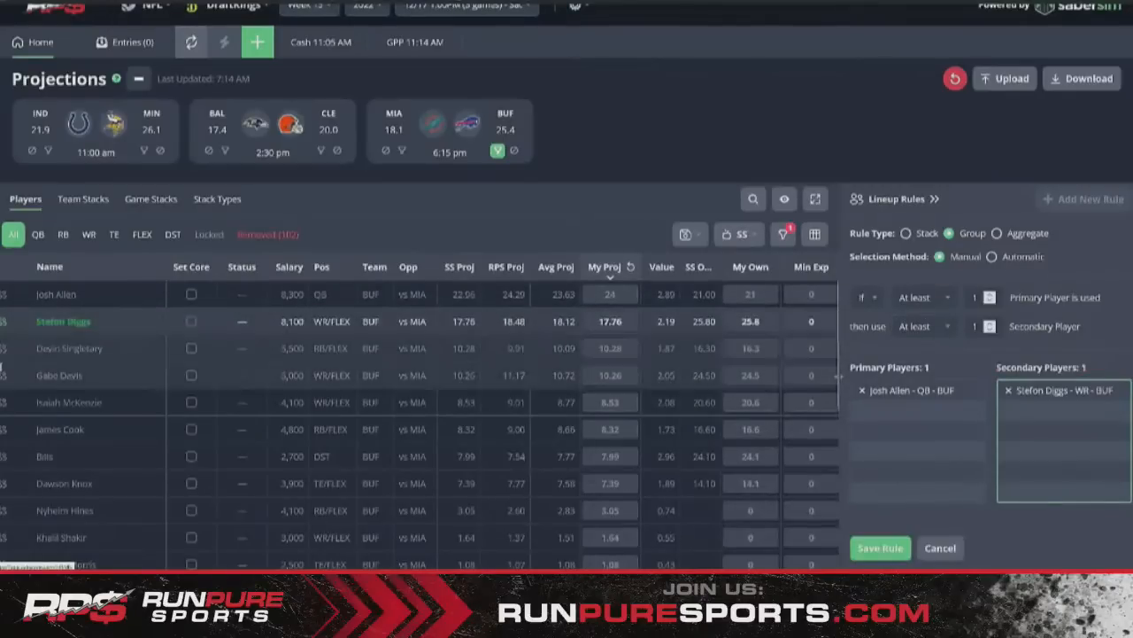
left_click(4, 375)
left_click(3, 404)
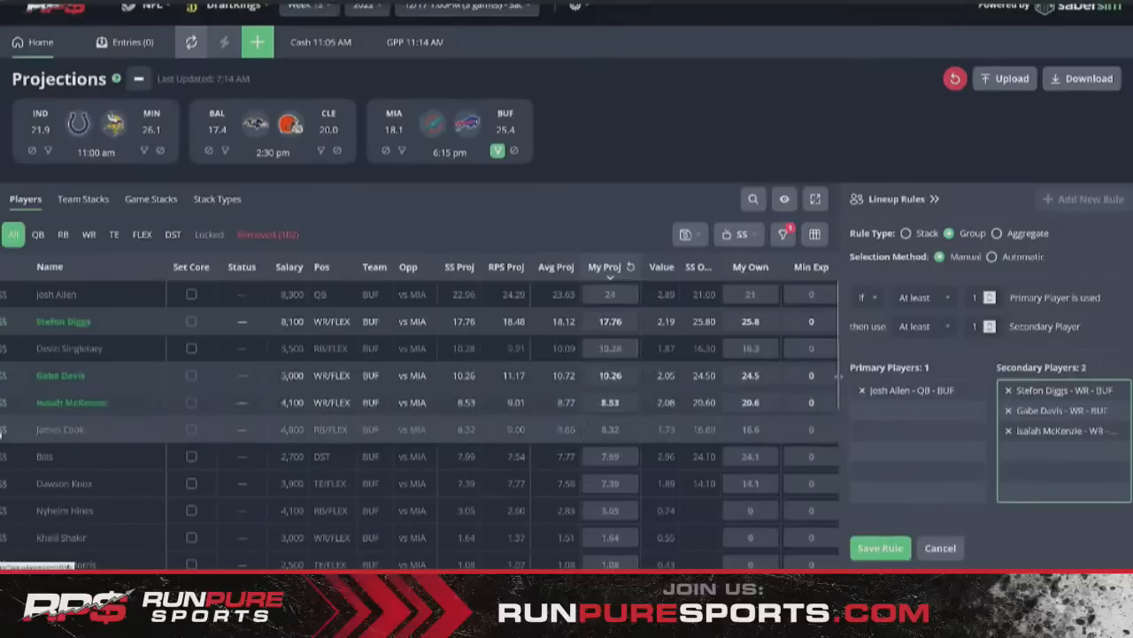
left_click(4, 429)
left_click(4, 484)
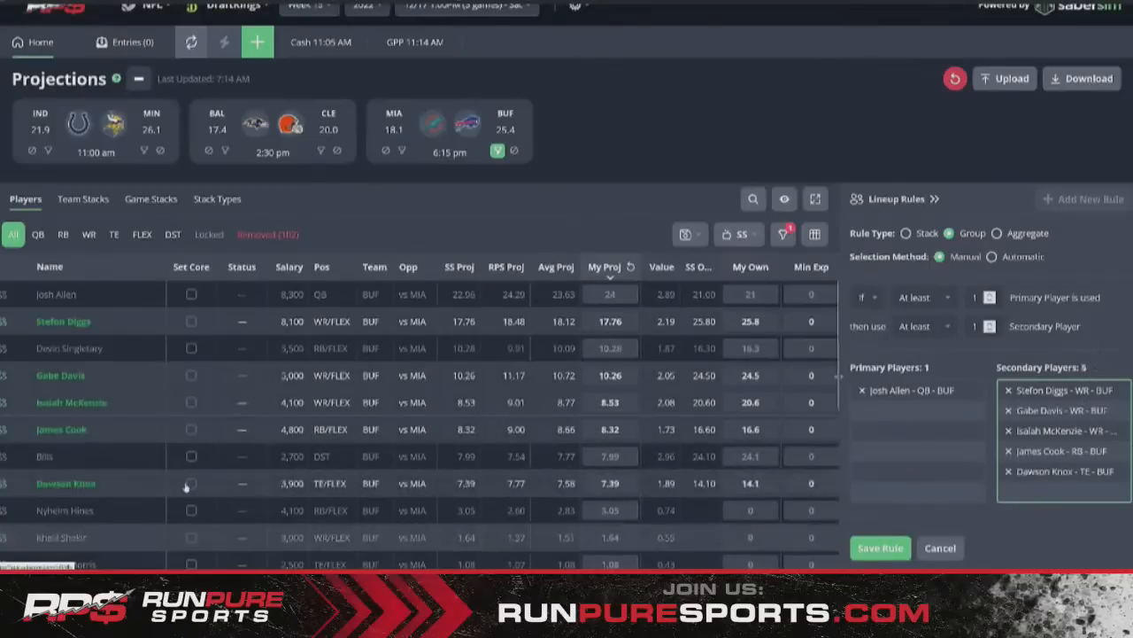
scroll(186, 480, "down", 1)
scroll(187, 477, "up", 1)
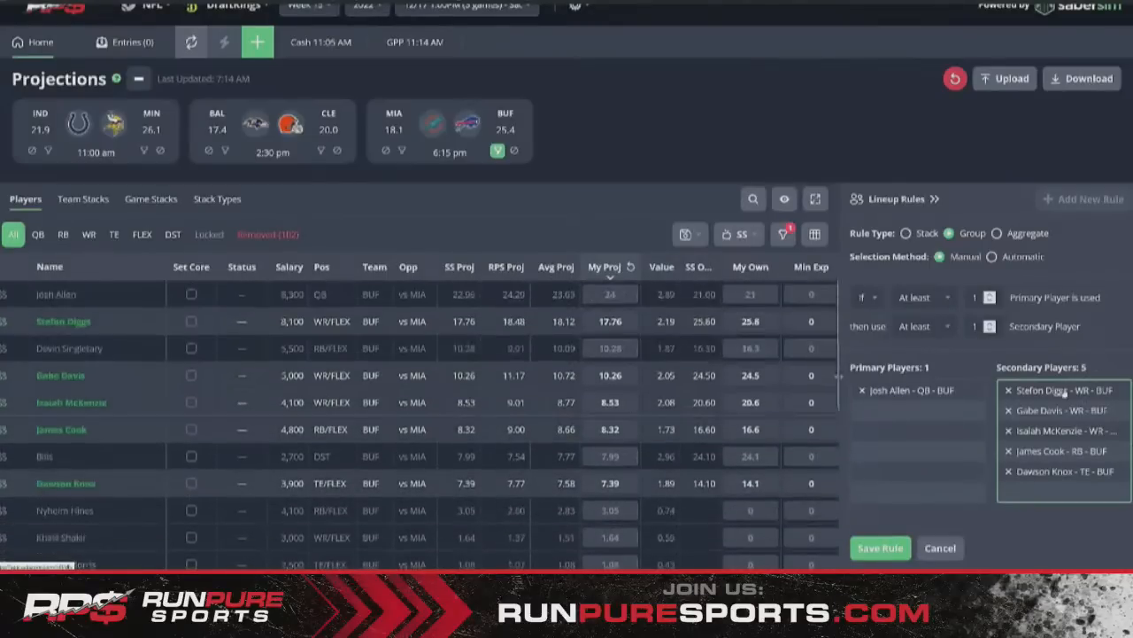
left_click(898, 546)
left_click(1091, 199)
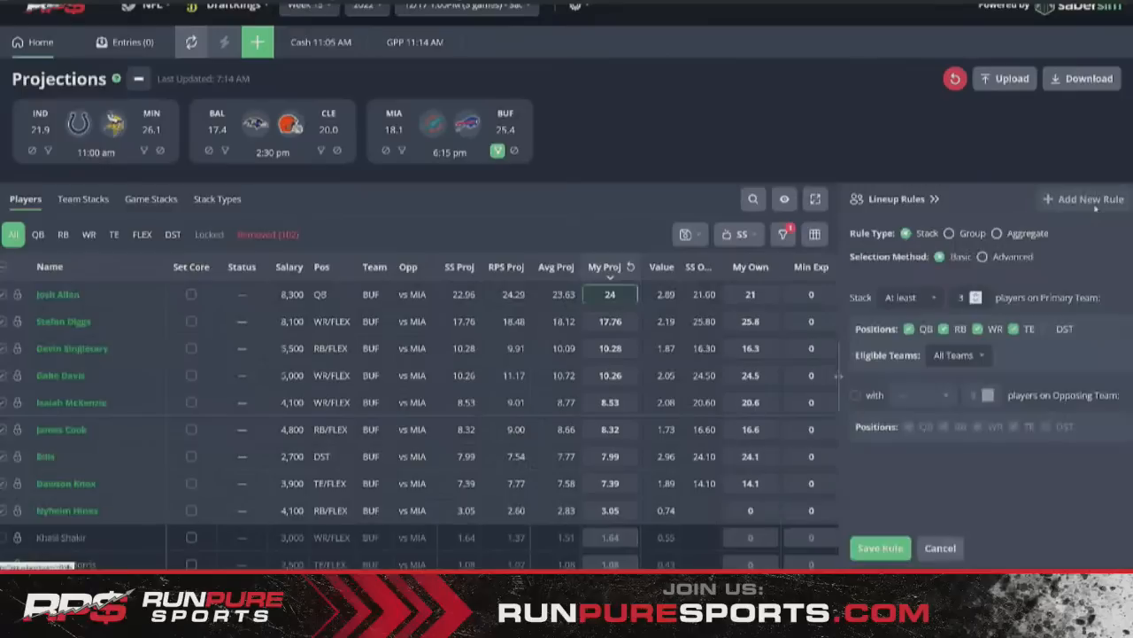
- Create a Group 'No more than 1' rule for Diggs, Davis, McKenzie, Cook and Knox, and save it
left_click(950, 234)
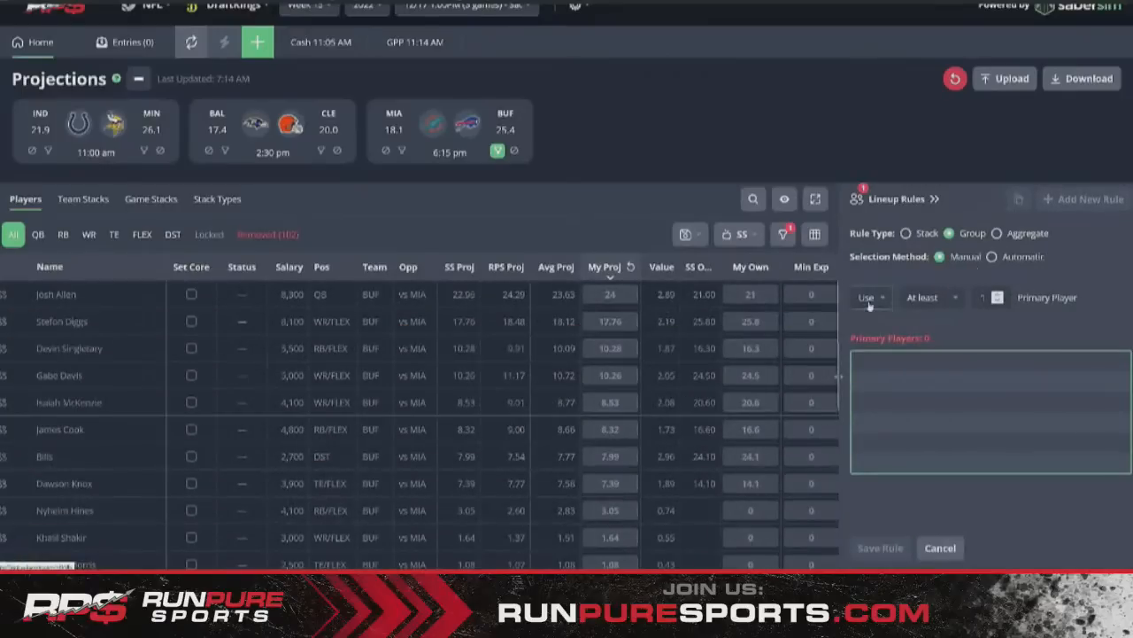
left_click(930, 297)
left_click(2, 324)
left_click(3, 376)
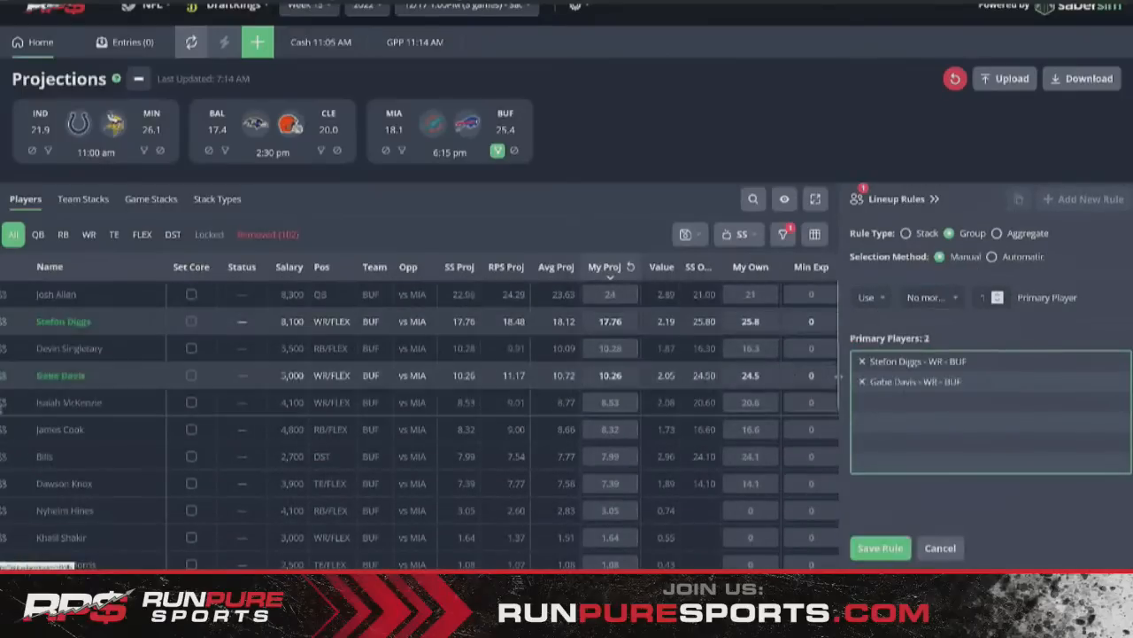
left_click(2, 403)
left_click(3, 429)
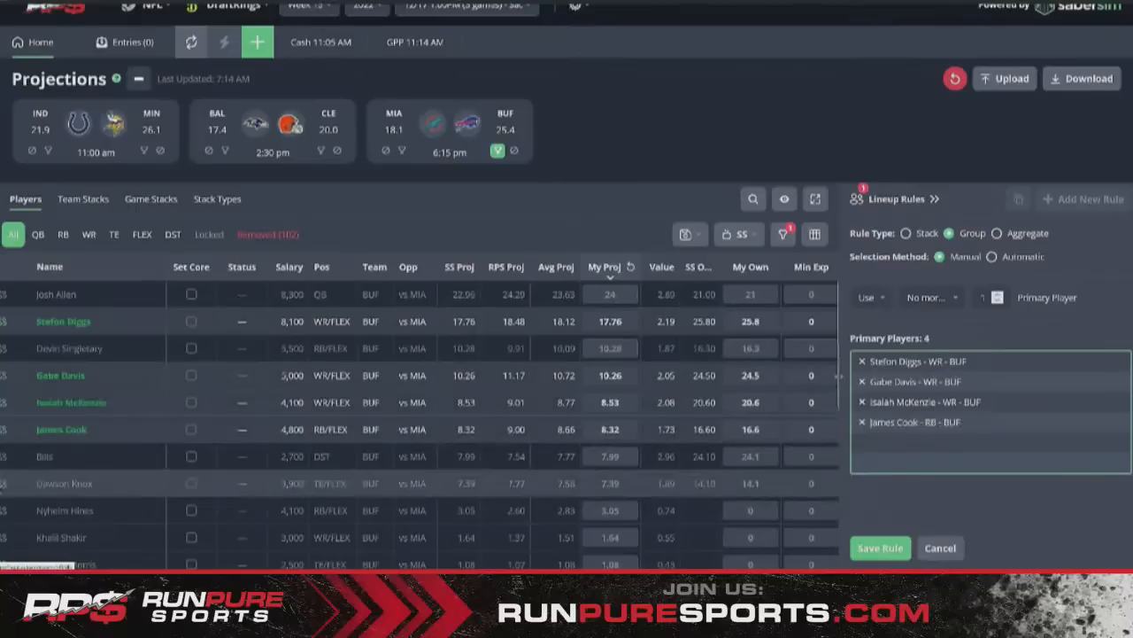
left_click(3, 484)
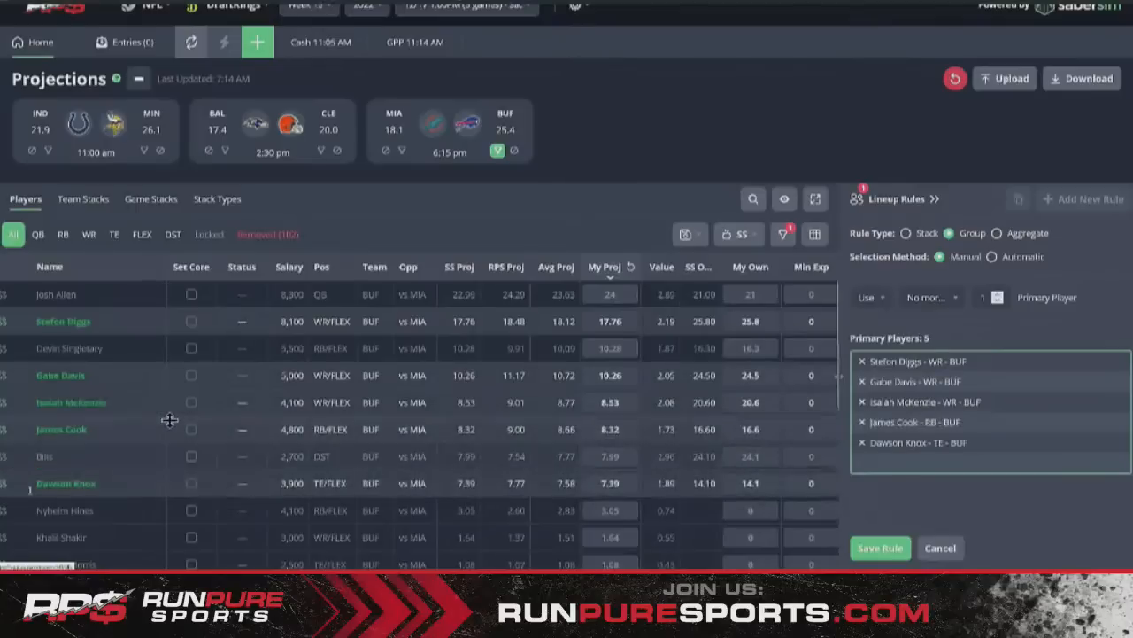
left_click(877, 550)
- Edit the saved <= 1 from 5 players rule to allow no more than 2, and save it
left_click(911, 232)
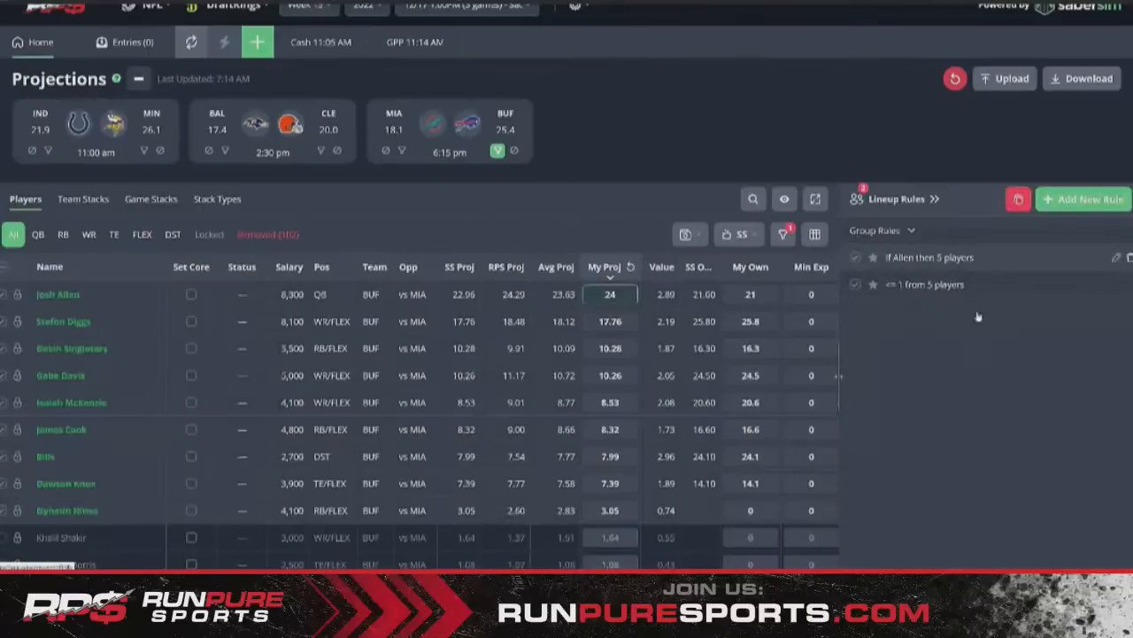
left_click(1115, 257)
left_click(940, 548)
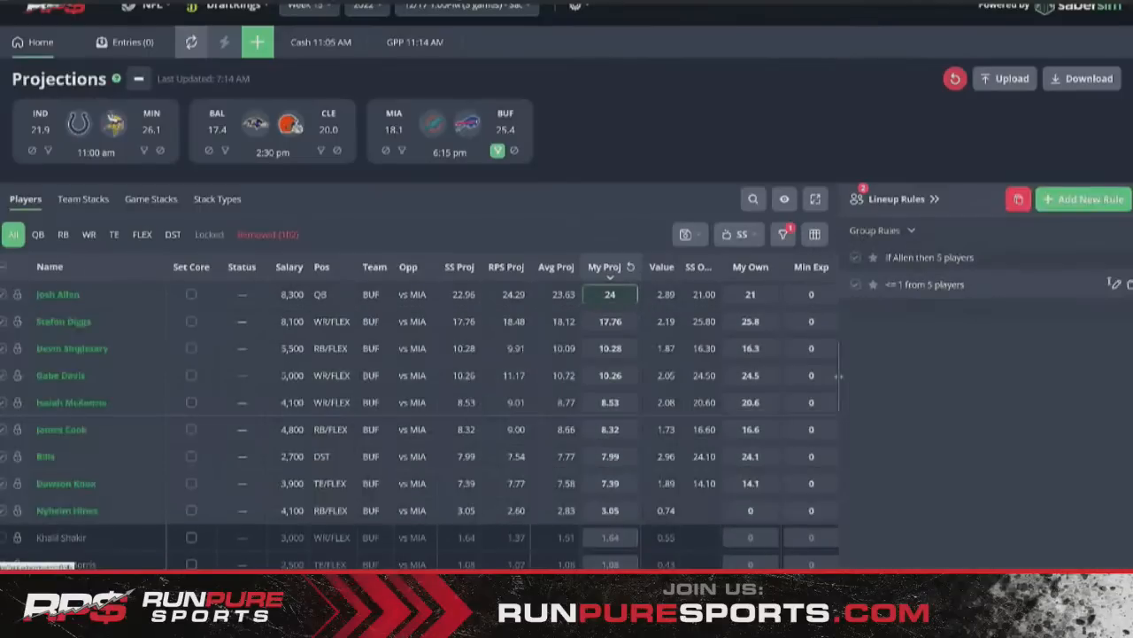
left_click(1115, 286)
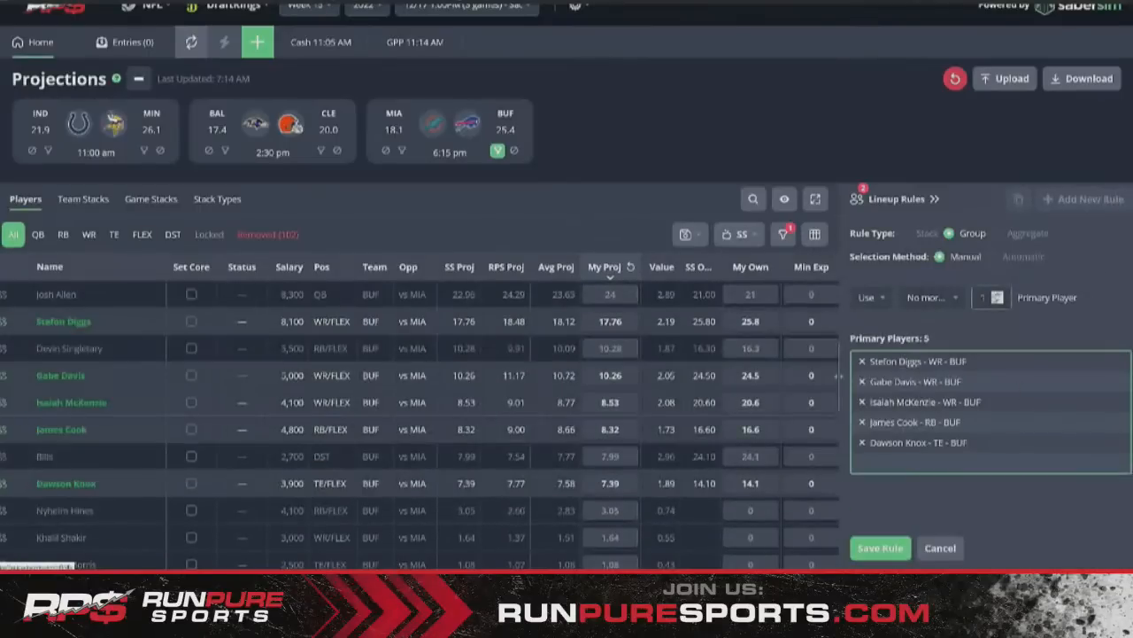
left_click(997, 294)
left_click(385, 149)
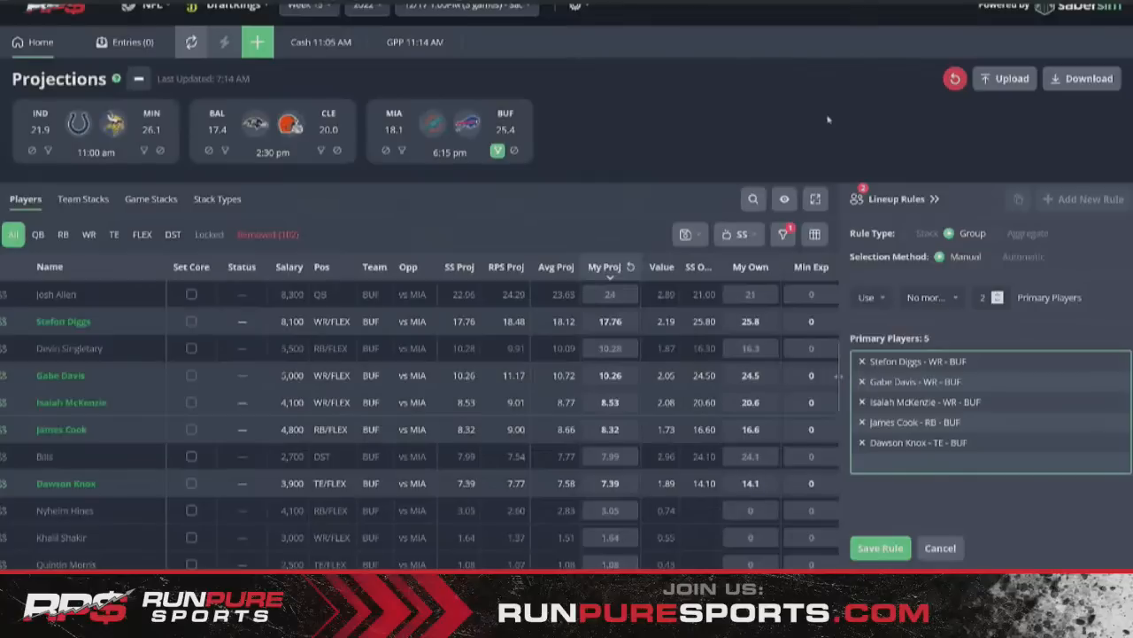
left_click(901, 548)
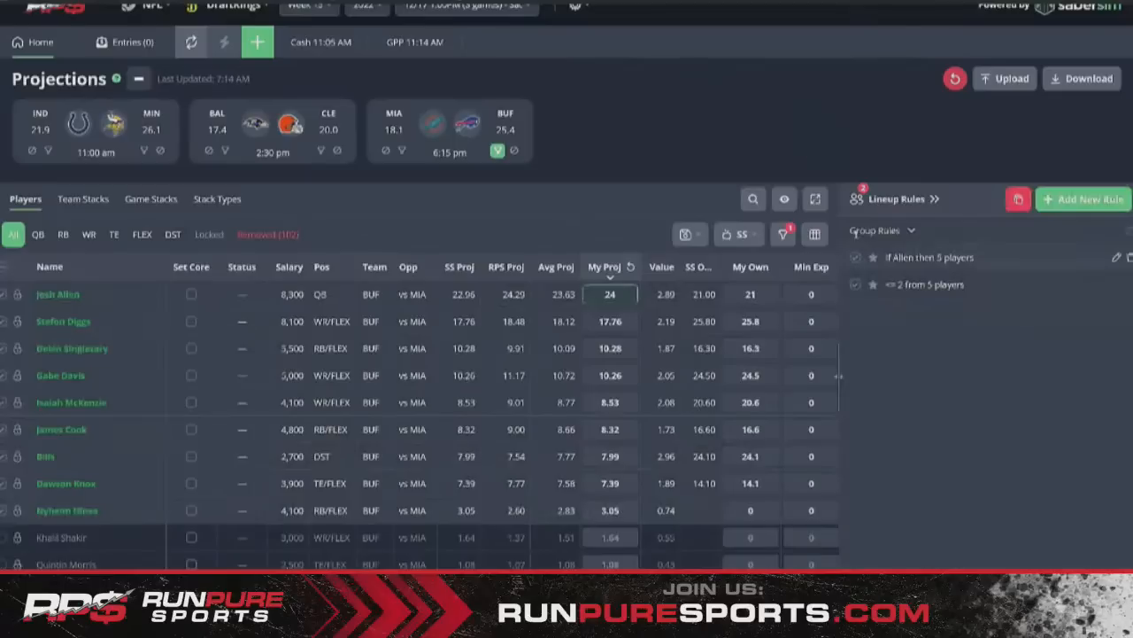
- Collapse Lineup Rules, filter to MIA, and set Tyreek Hill's projection to 19
left_click(934, 198)
left_click(402, 151)
left_click(609, 294)
type("19")
key("Return")
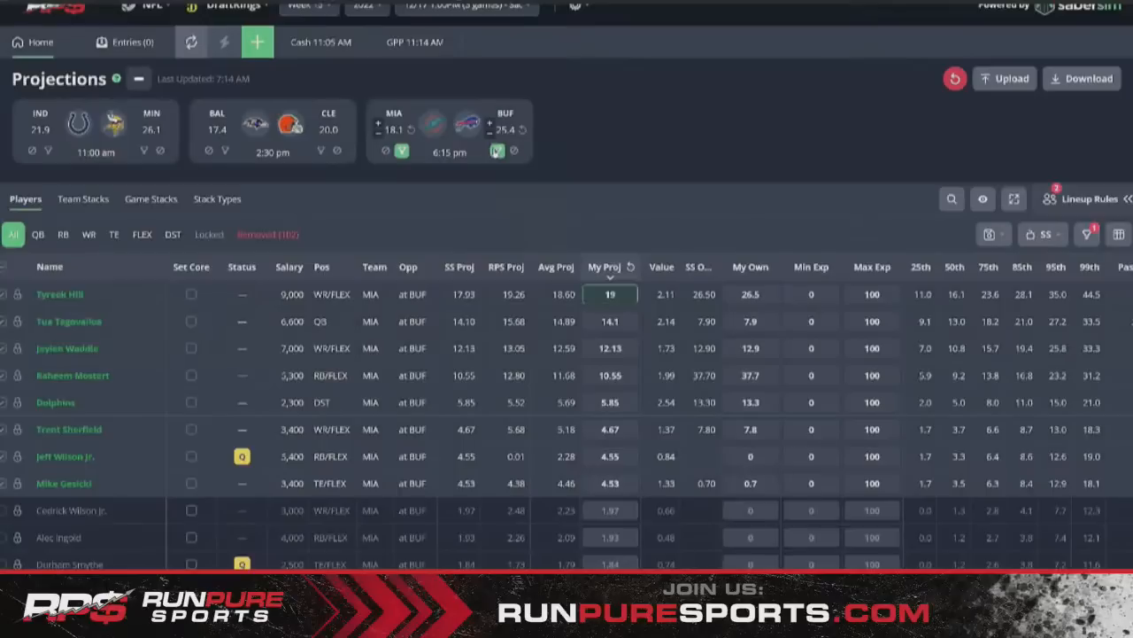
- Filter to MIN and set Jefferson to 25, Dalvin Cook to 19 and Hockenson to 11
left_click(498, 151)
left_click(402, 150)
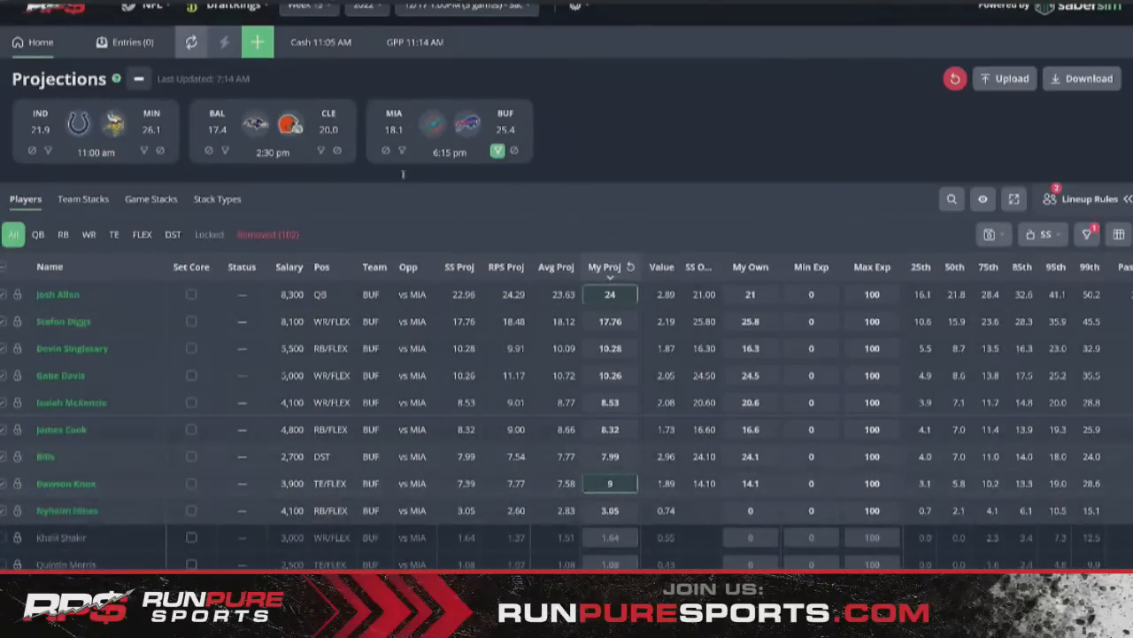
left_click(498, 151)
left_click(144, 152)
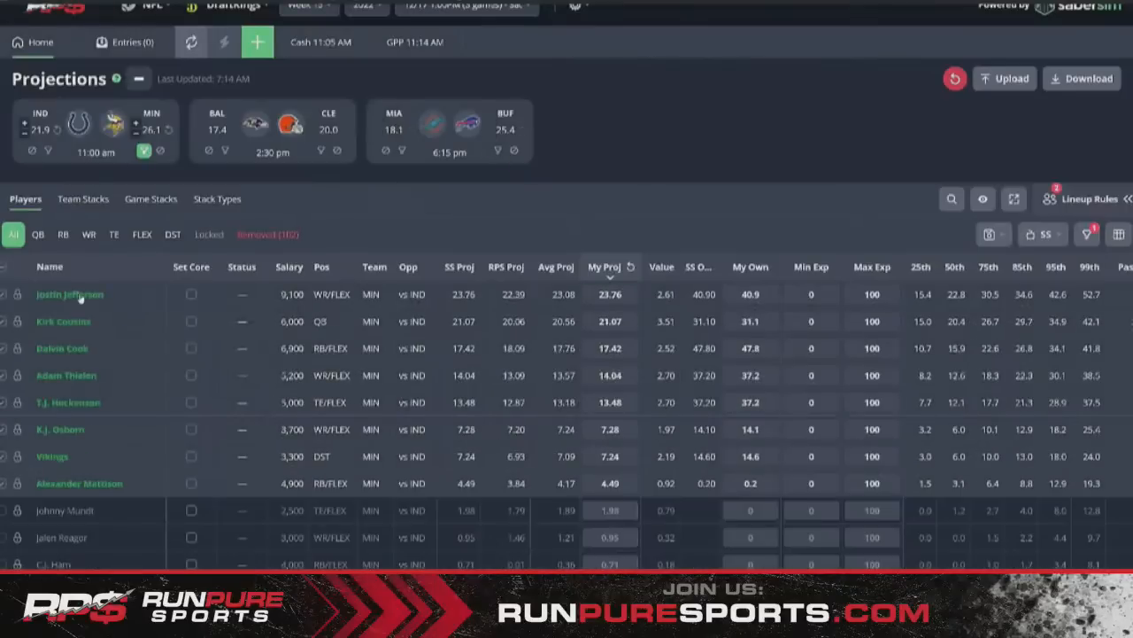
left_click(588, 294)
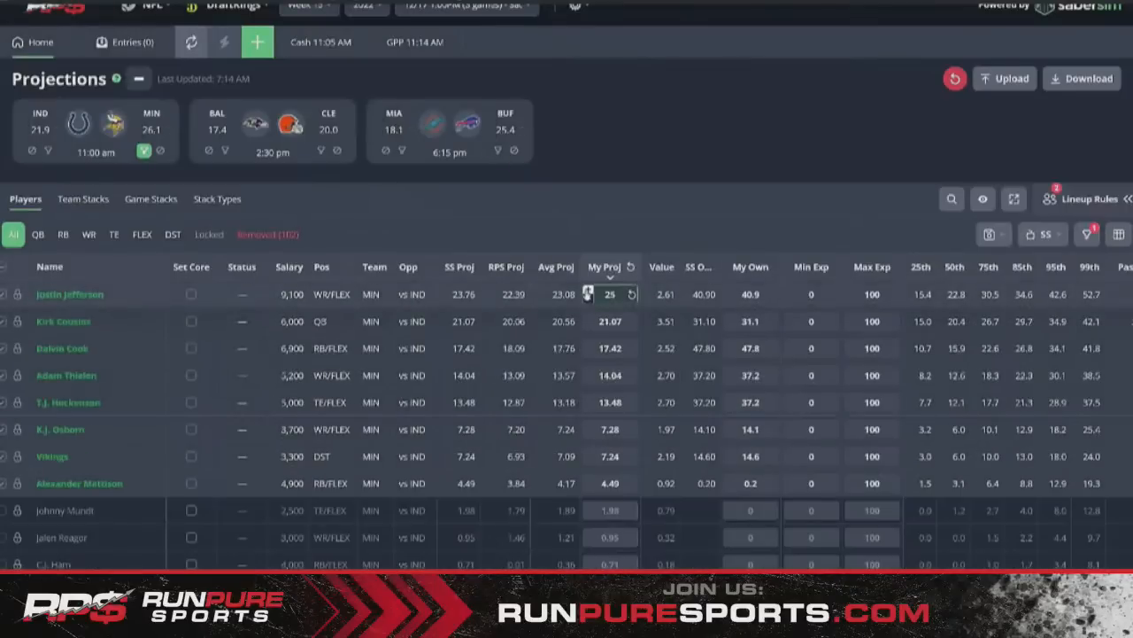
double_click(588, 345)
left_click(588, 408)
left_click(588, 407)
left_click(588, 407)
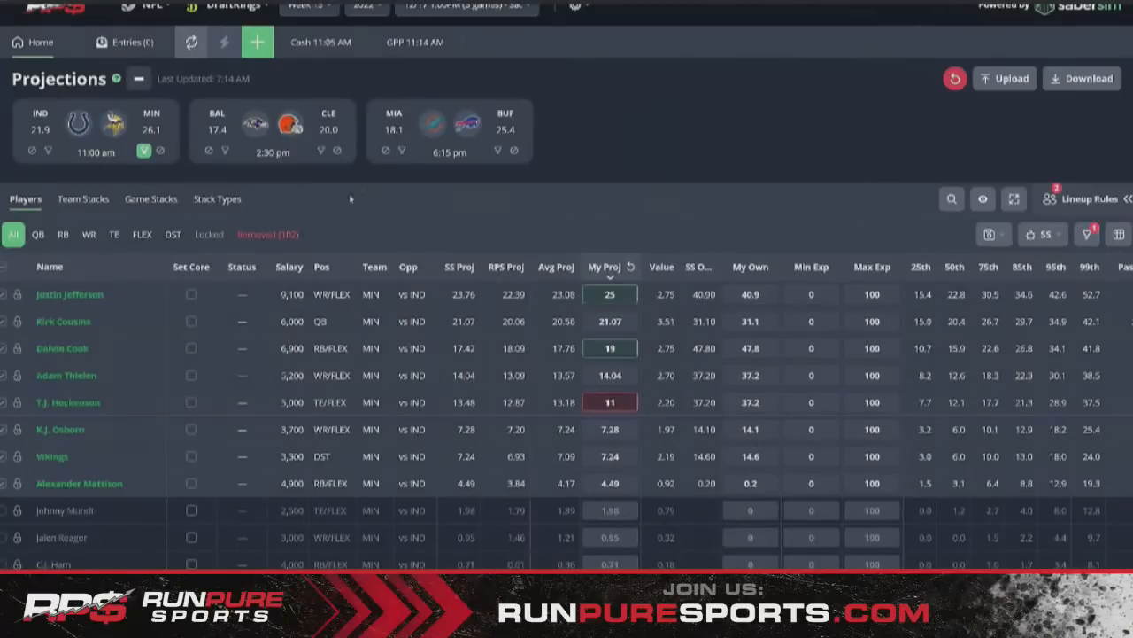
left_click(144, 151)
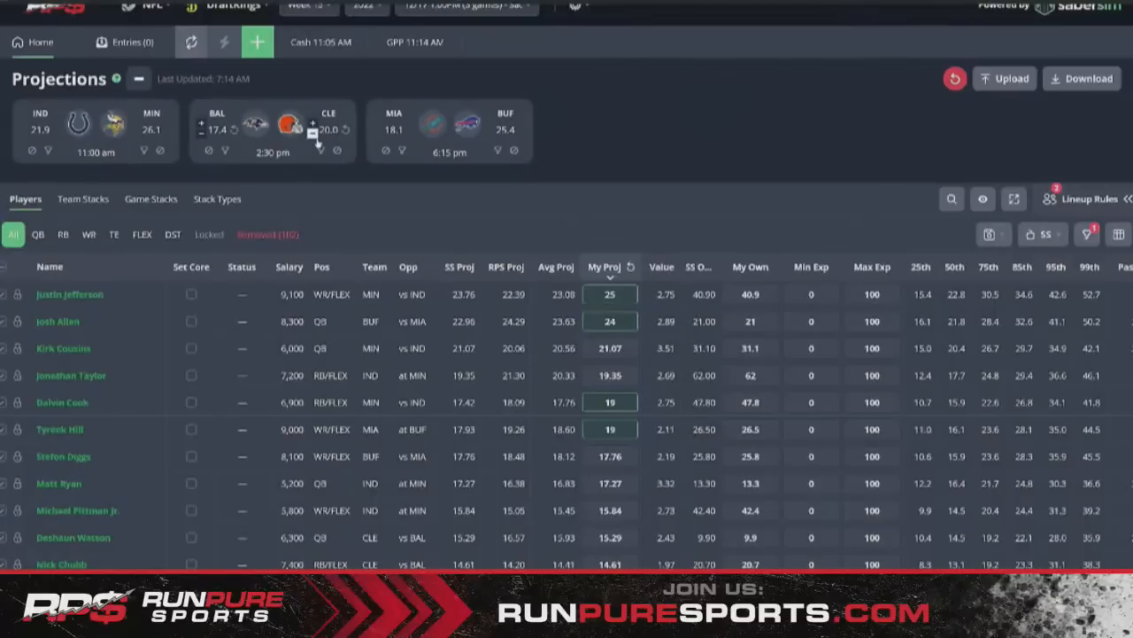
- Browse MIN, IND and CLE players with the game-card team filters
left_click(143, 151)
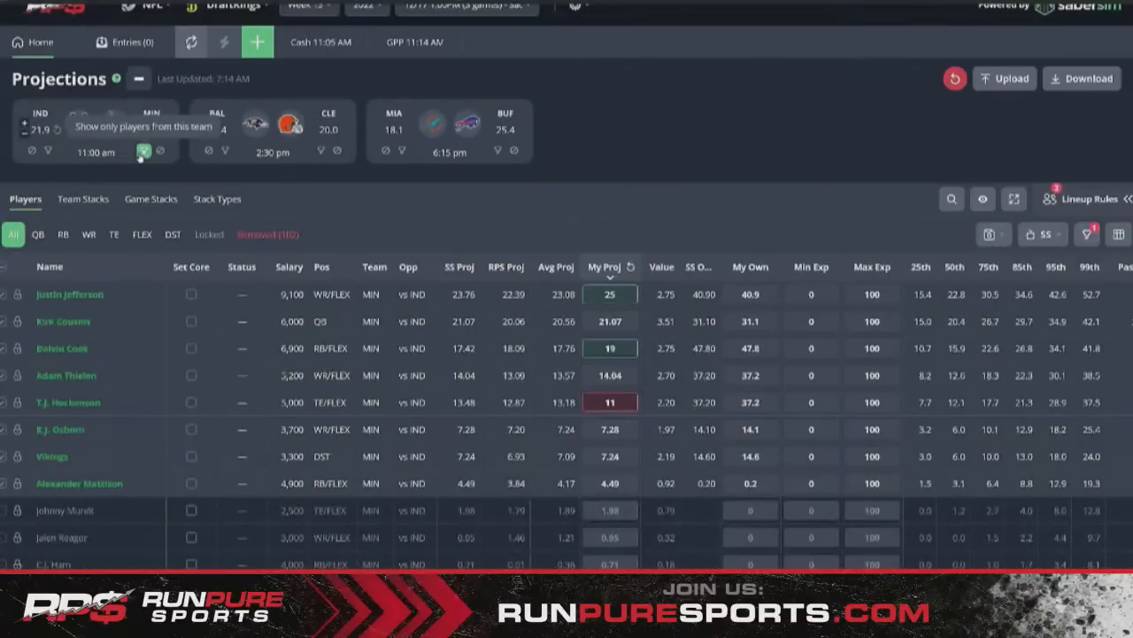
left_click(143, 151)
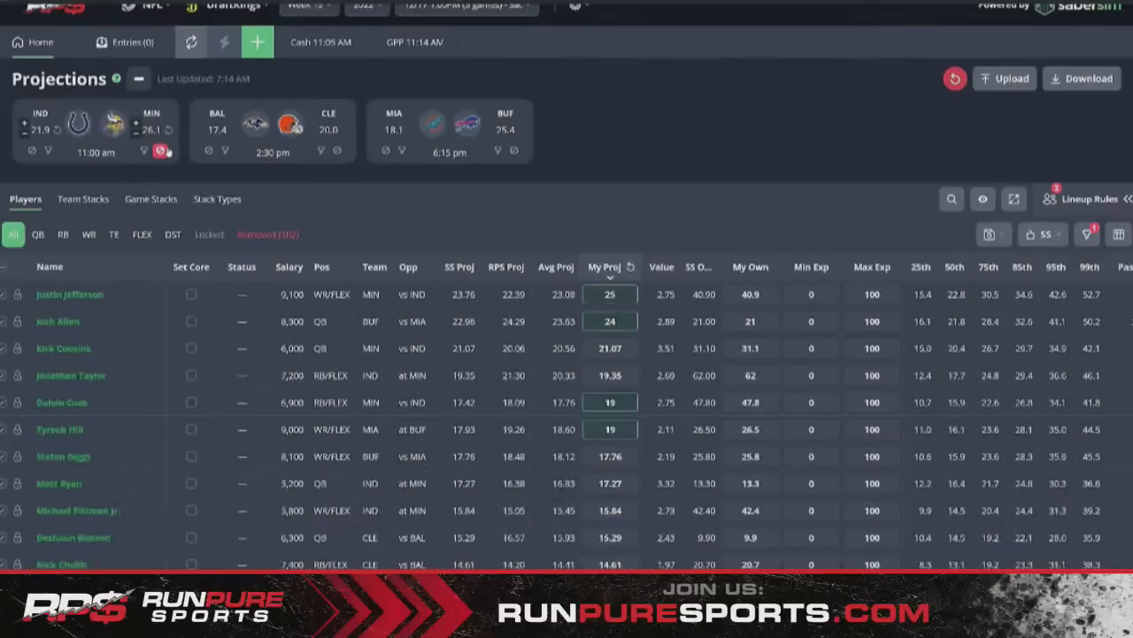
left_click(49, 151)
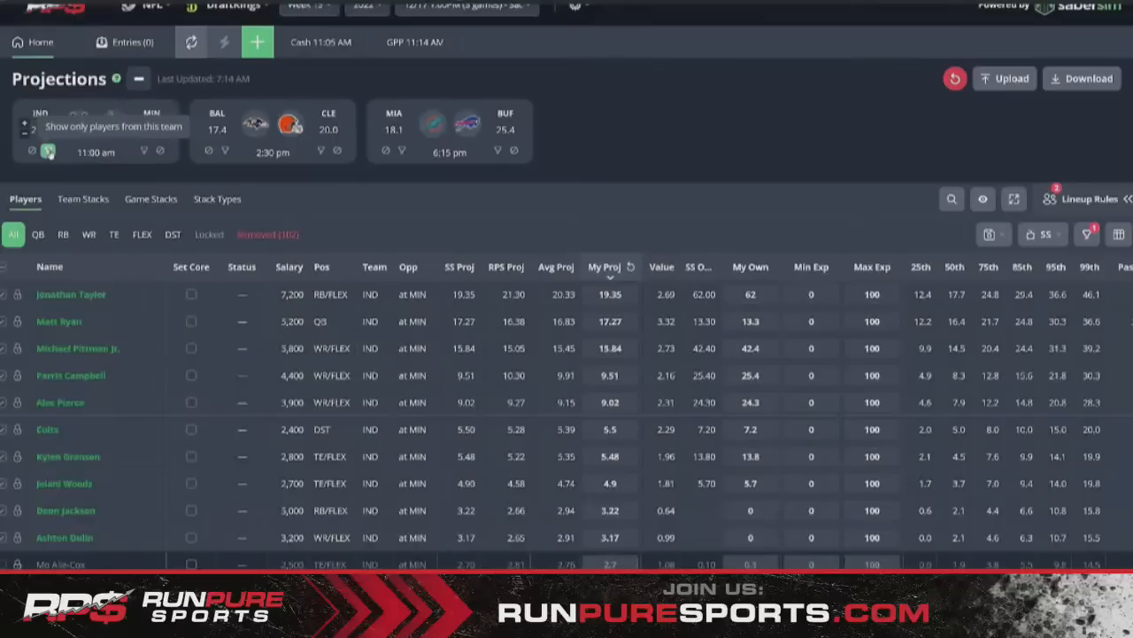
left_click(49, 152)
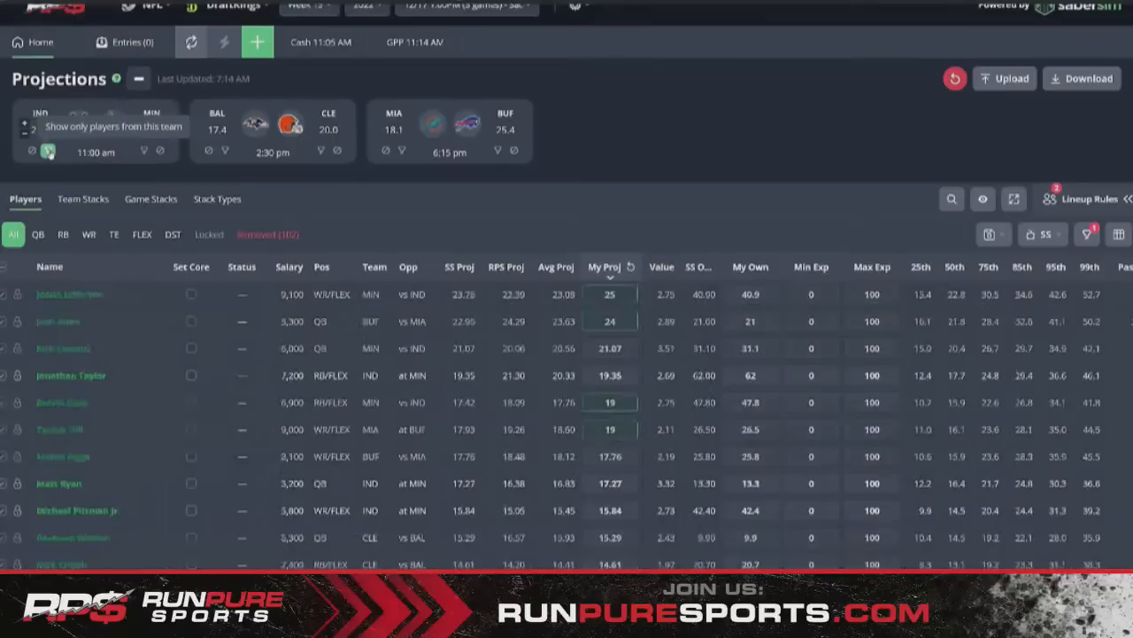
left_click(144, 151)
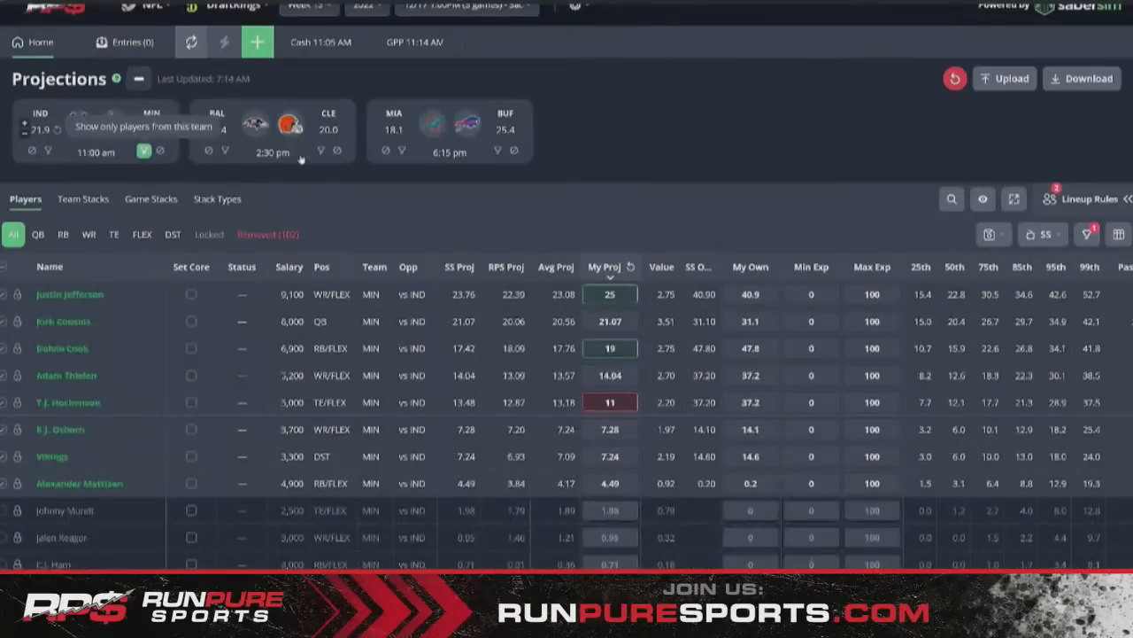
left_click(320, 152)
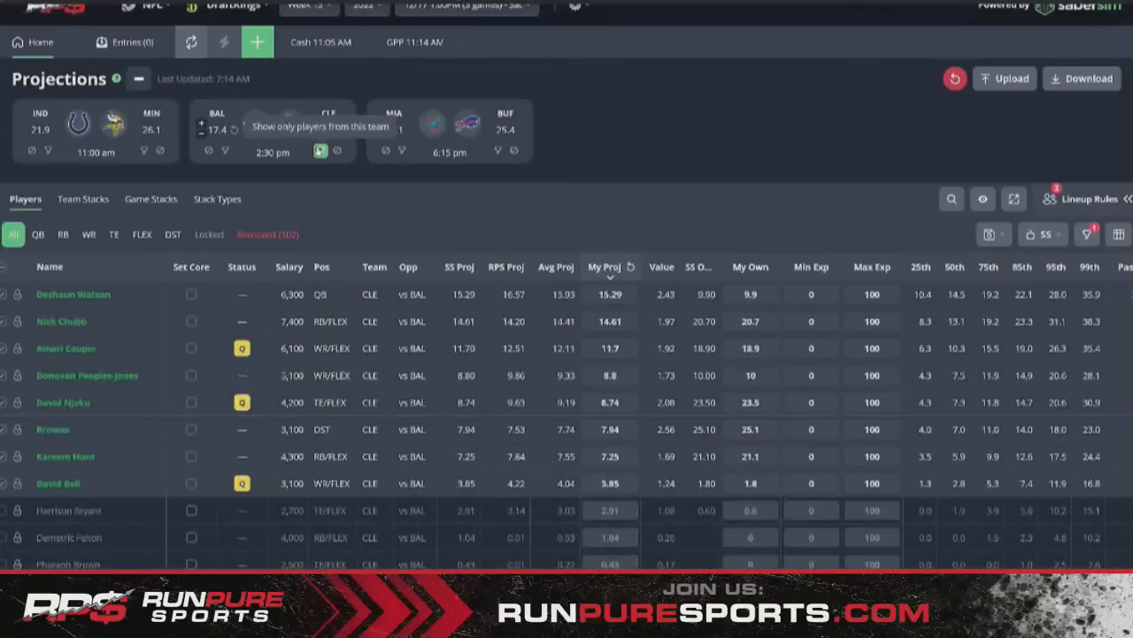
left_click(321, 151)
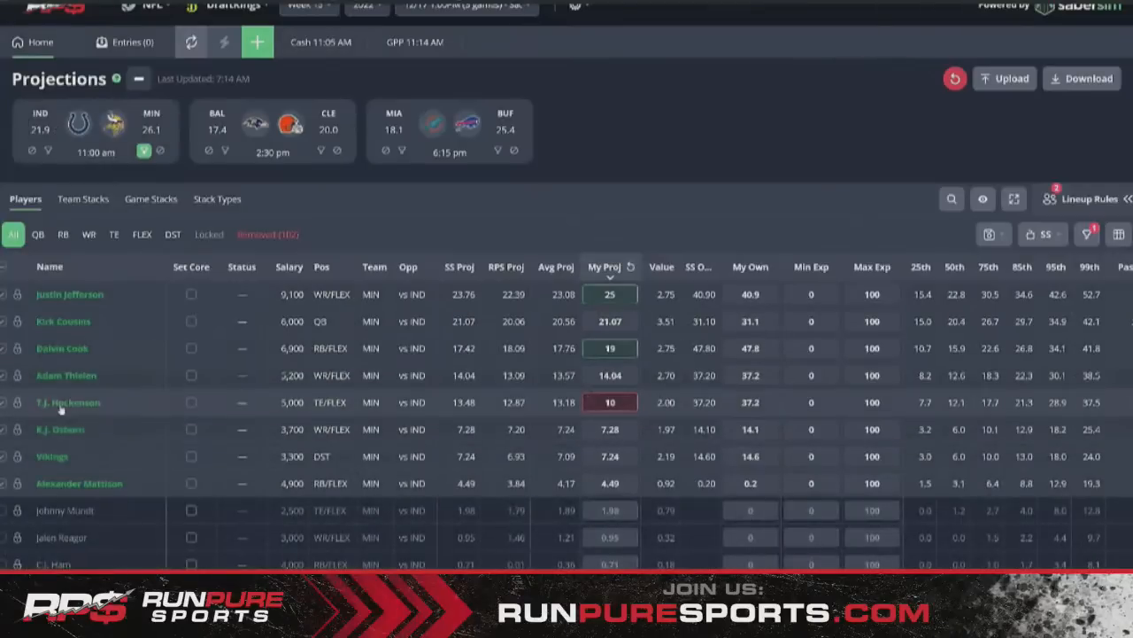
- Isolate CLE players and set David Njoku's projection to 10
left_click(143, 151)
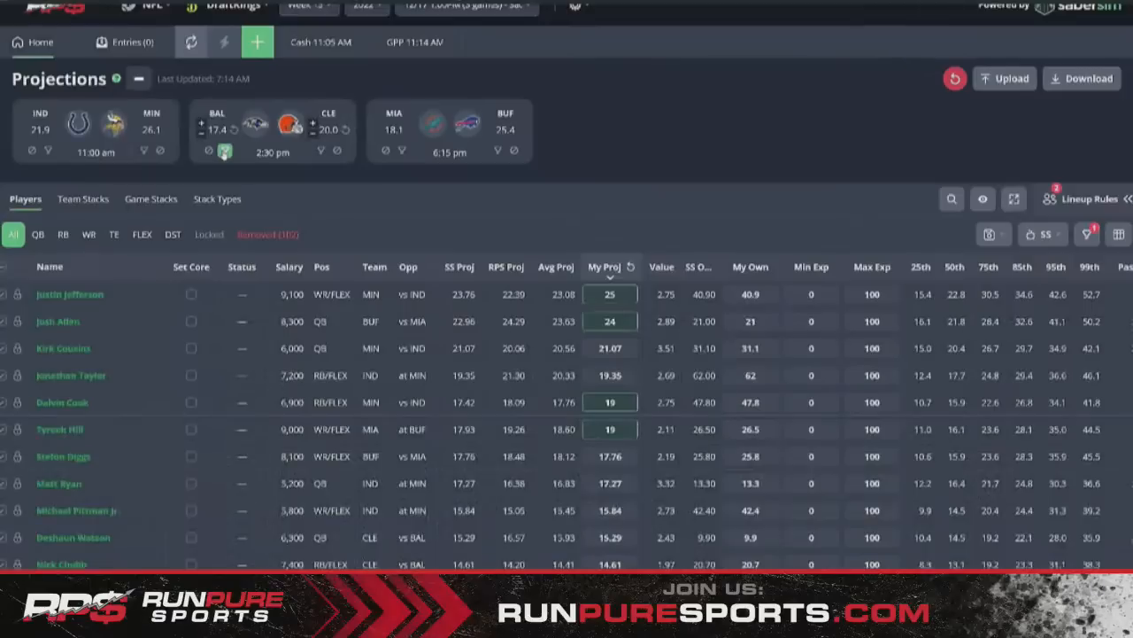
left_click(224, 153)
left_click(321, 150)
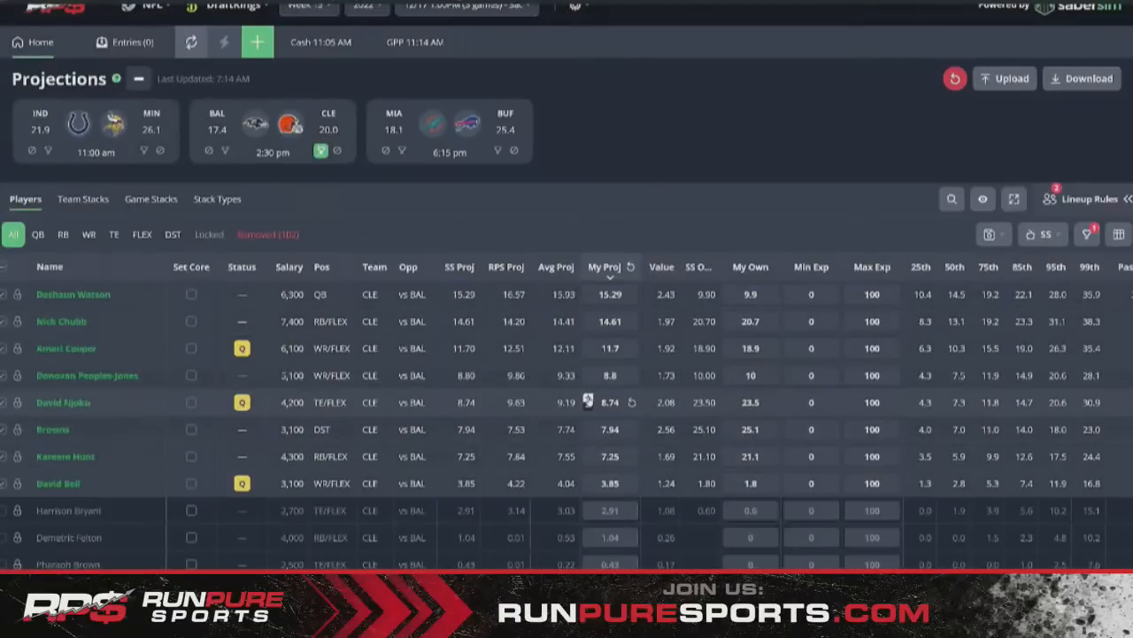
left_click(588, 400)
type("10")
key("Return")
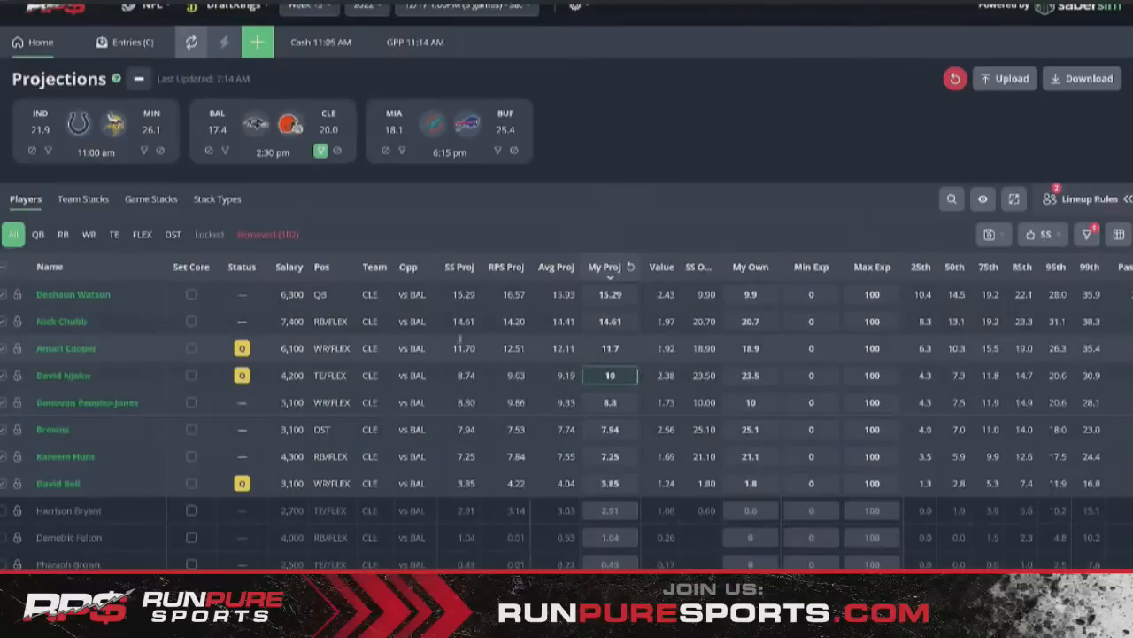
- Filter to BAL players and set Mark Andrews' projection to 10
left_click(320, 151)
left_click(498, 151)
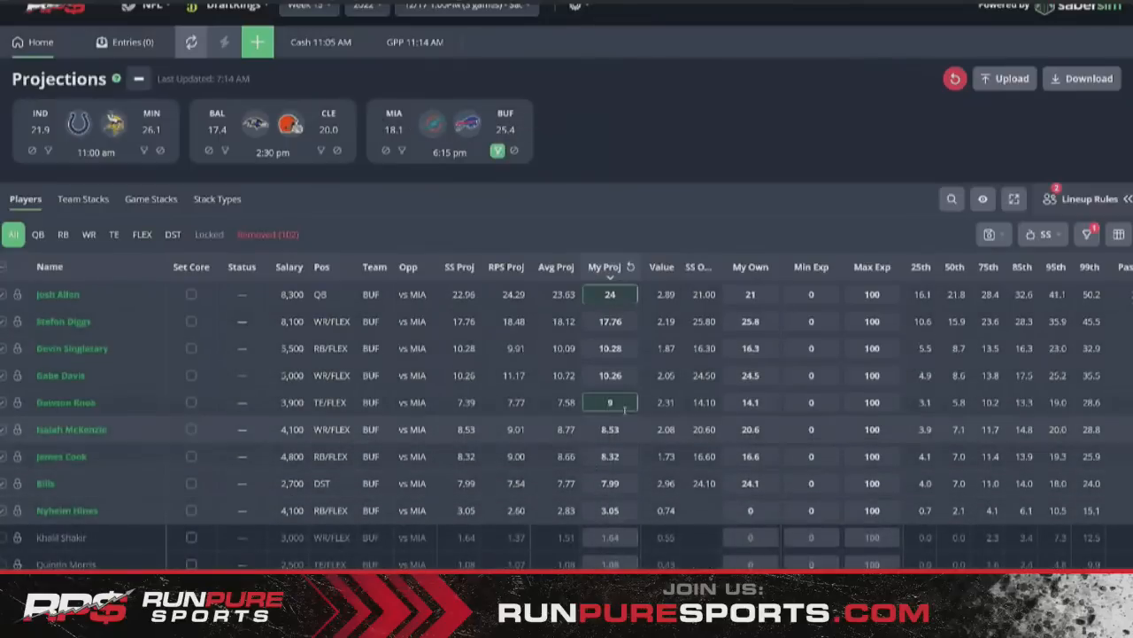
left_click(498, 151)
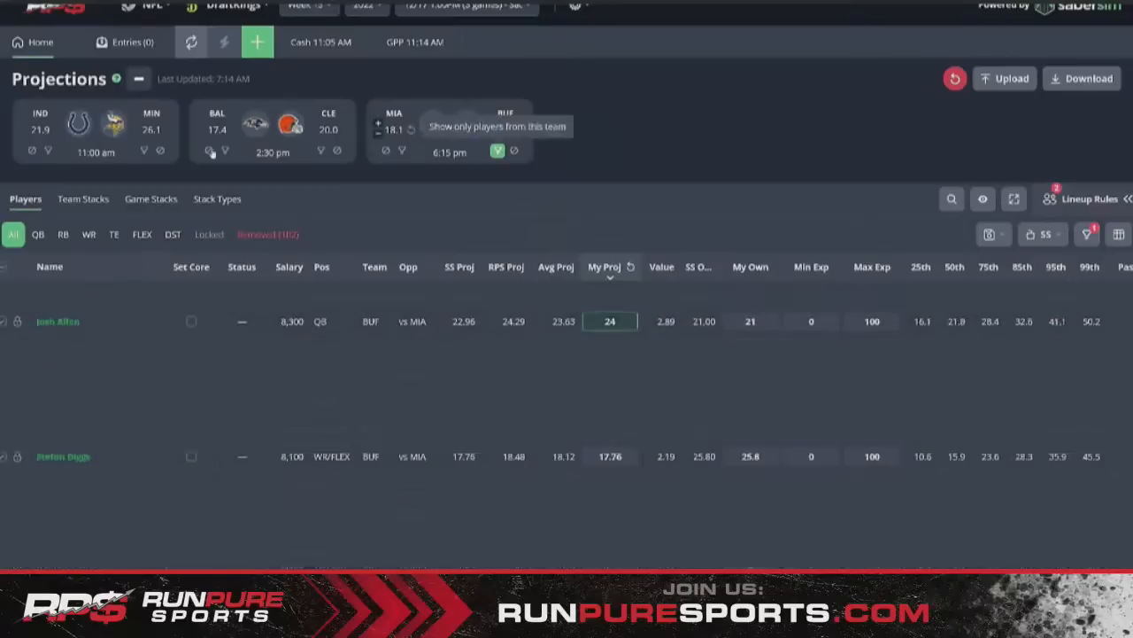
left_click(225, 150)
left_click(586, 323)
type("10")
key("Return")
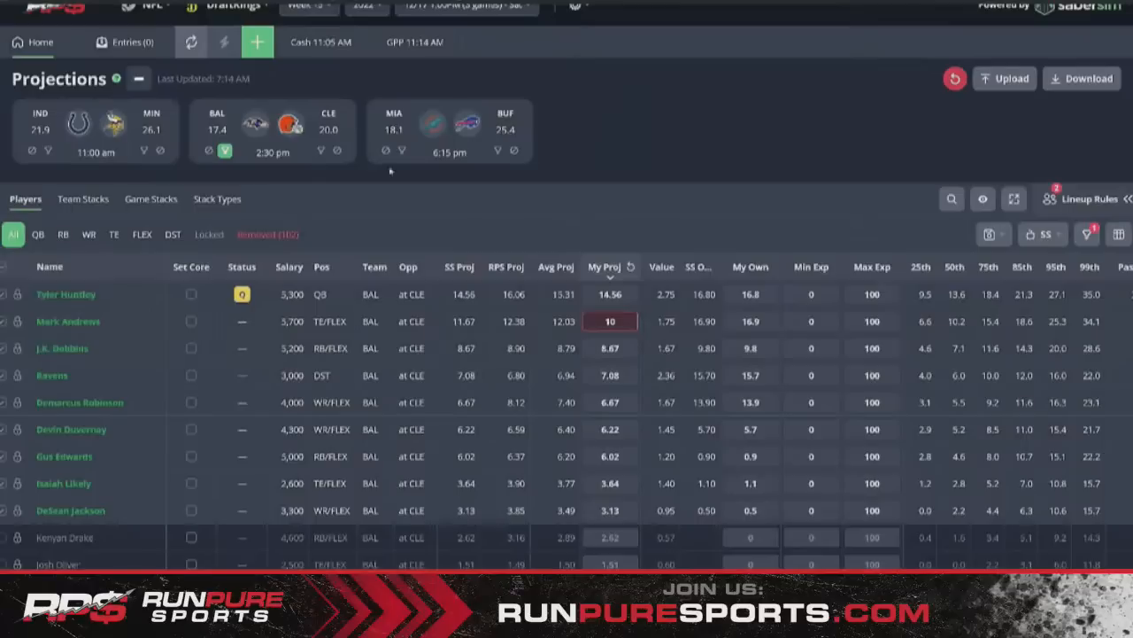
left_click(225, 150)
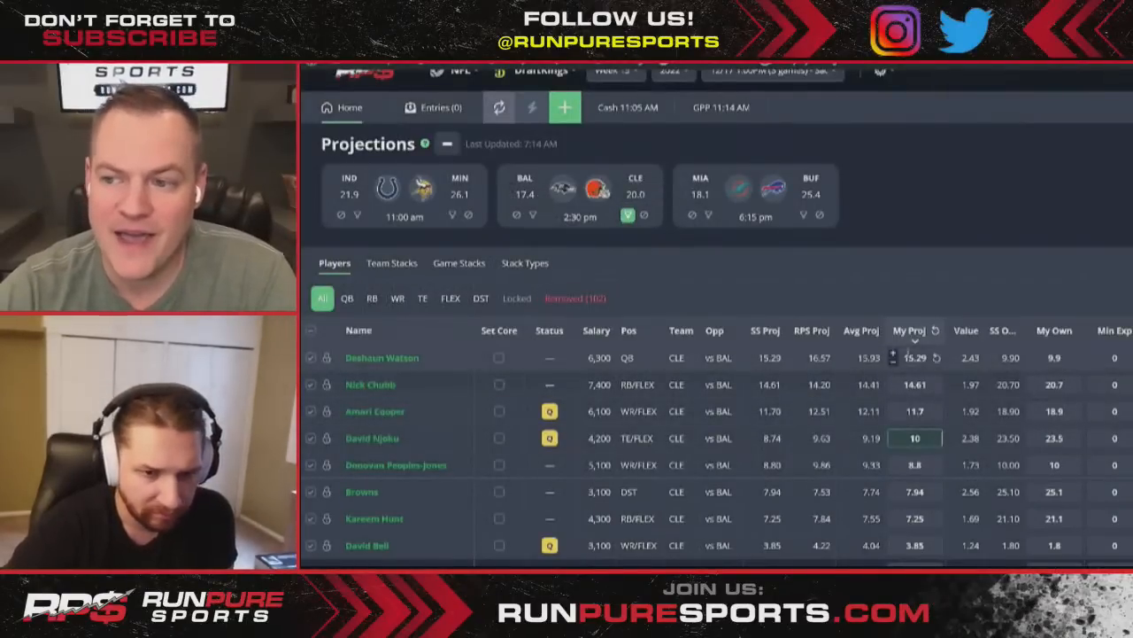
- Raise Deshaun Watson's projection to 18 with the stepper
left_click(894, 355)
left_click(894, 355)
left_click(894, 355)
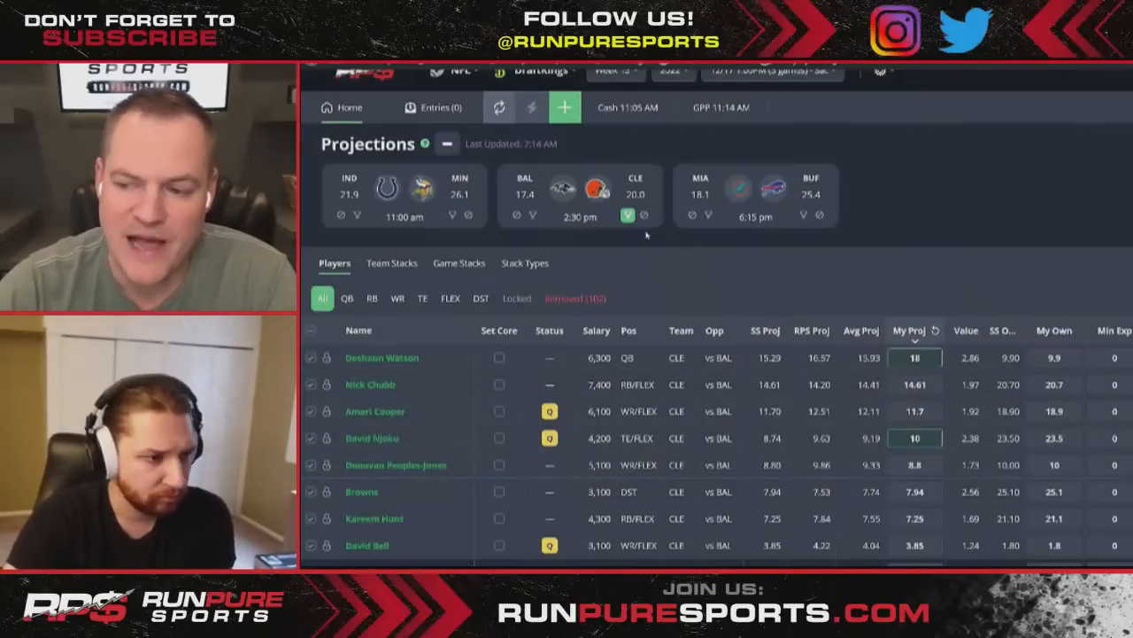
- Set J.K. Dobbins' projection to 11 with the table filtered to BAL
mouse_move(631, 225)
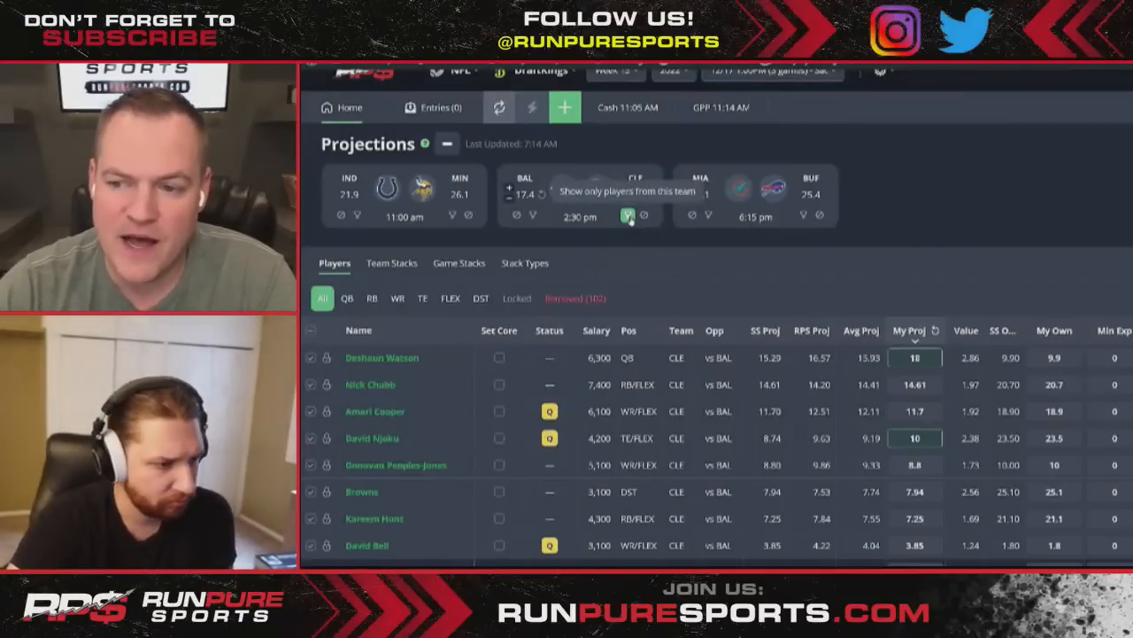
left_click(628, 217)
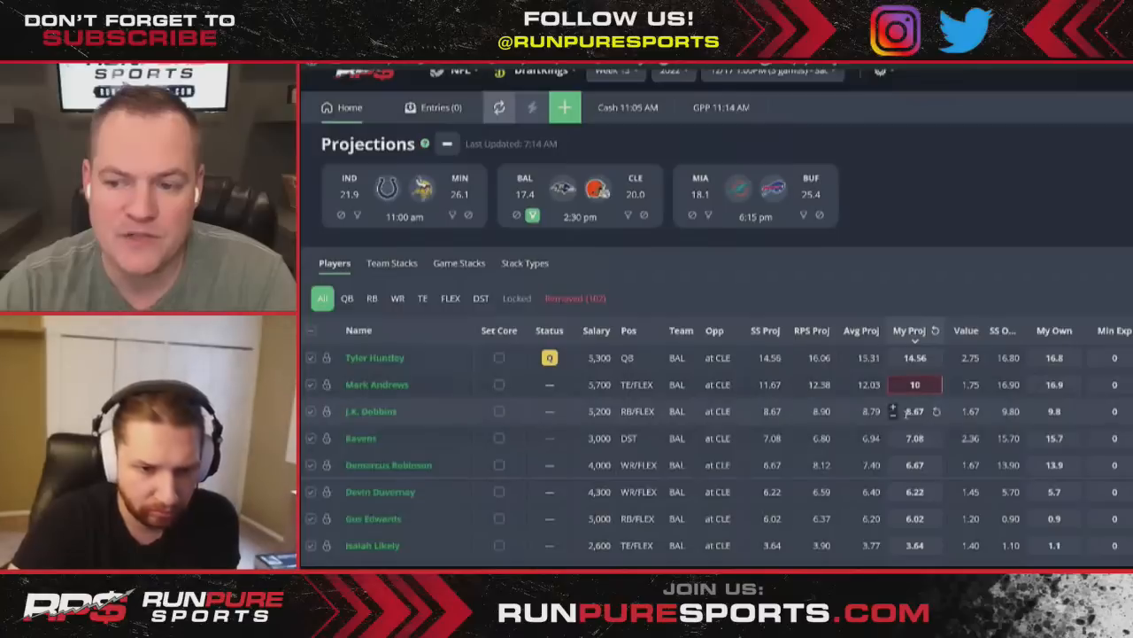
left_click(895, 410)
type("10")
left_click(974, 258)
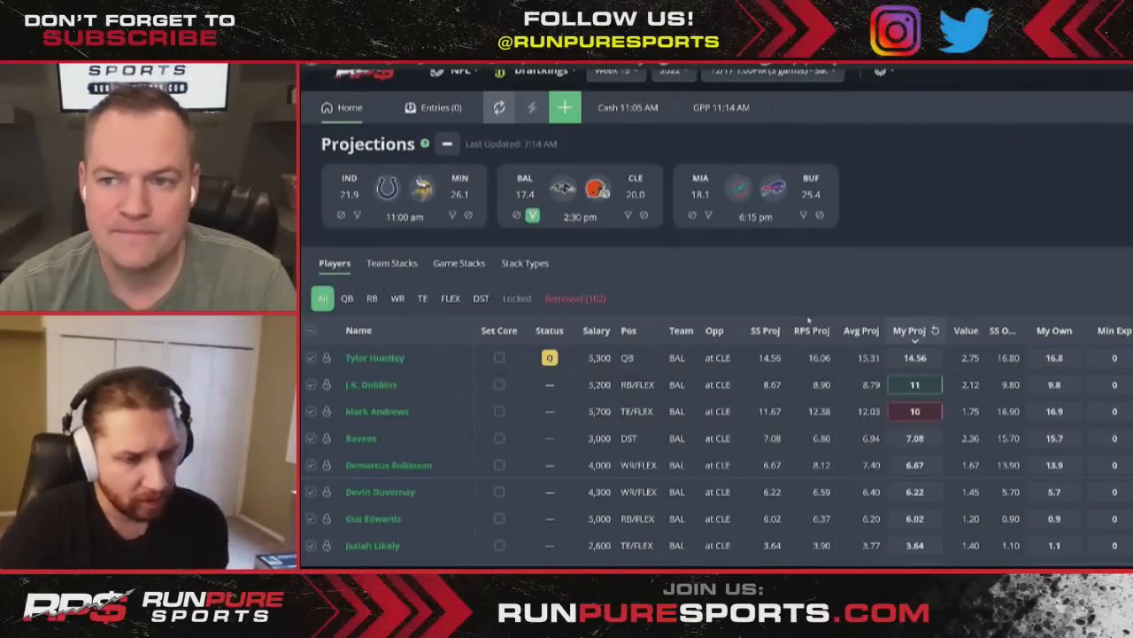
left_click(533, 217)
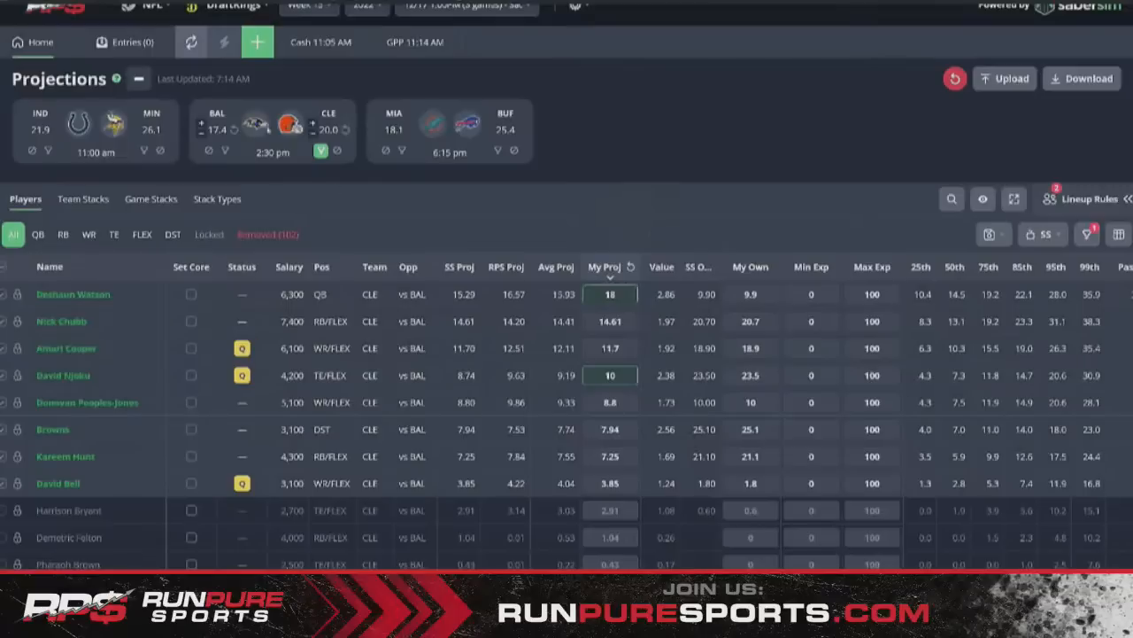
- Clear the CLE team filter so all teams show, and open the Lineup Rules panel
left_click(320, 151)
left_click(321, 151)
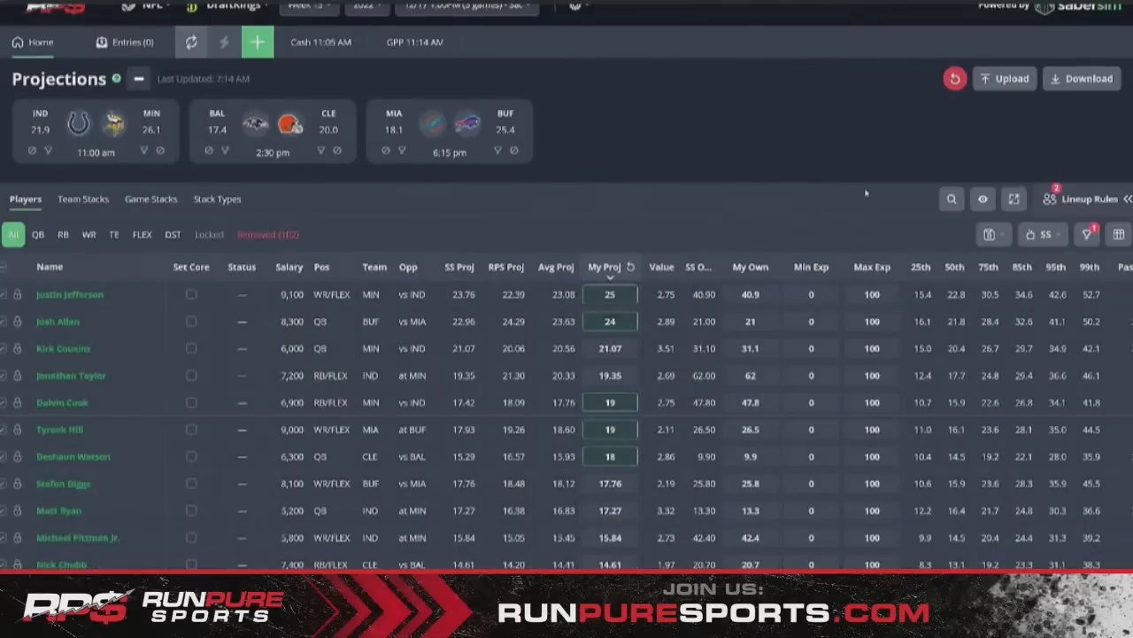
left_click(1076, 200)
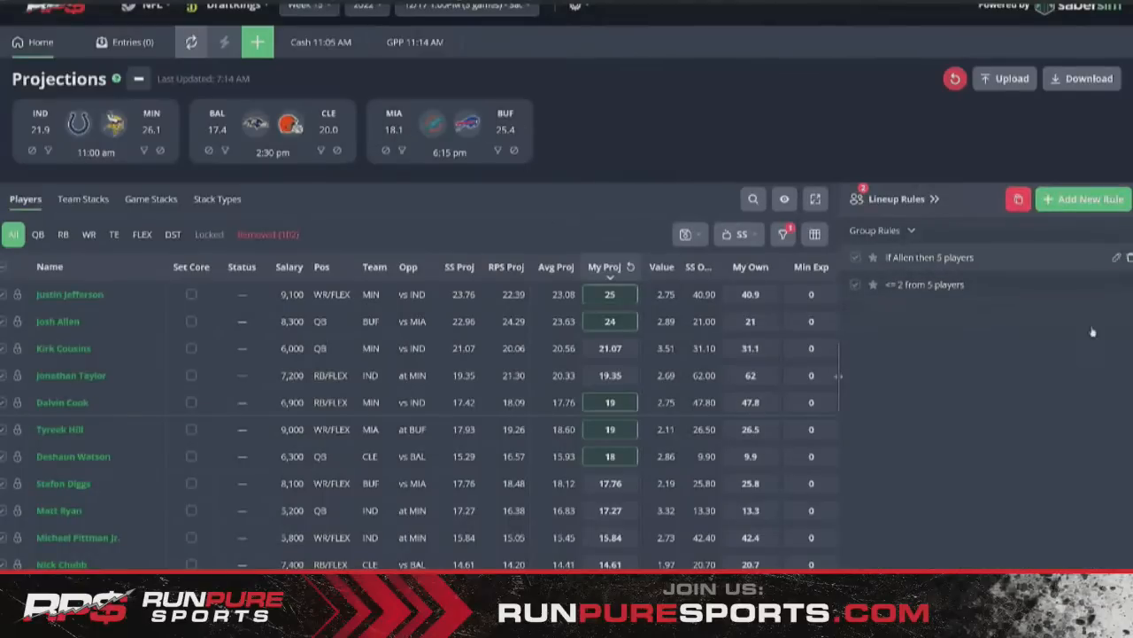
- Review the Allen and <= 2 from 5 rules without changes, then filter the table to IND
left_click(1117, 258)
left_click(949, 547)
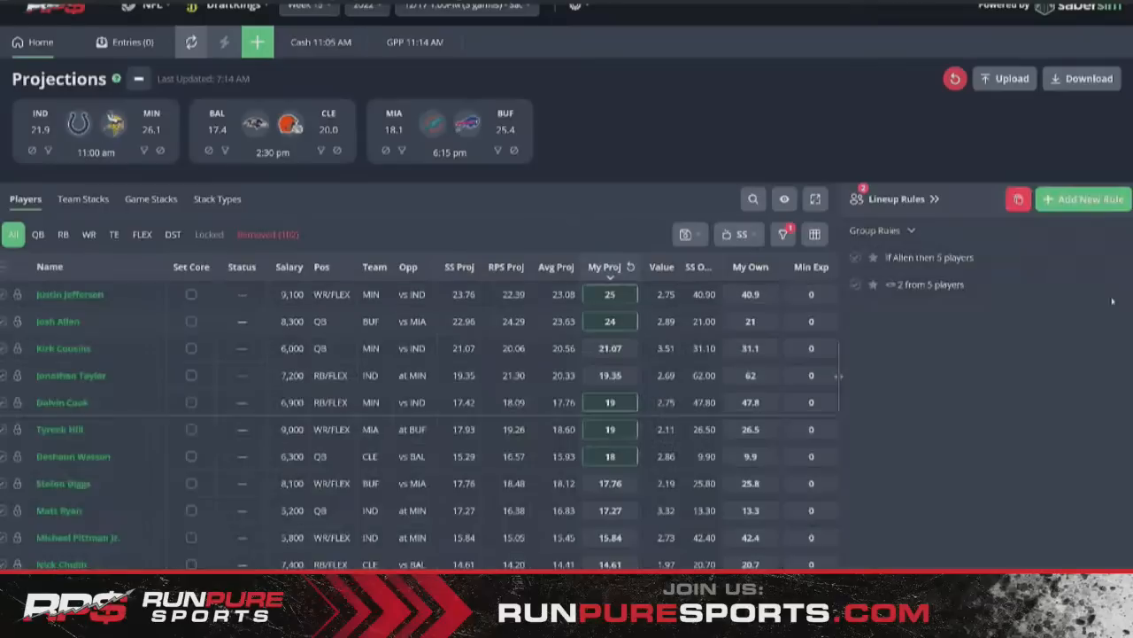
left_click(1116, 284)
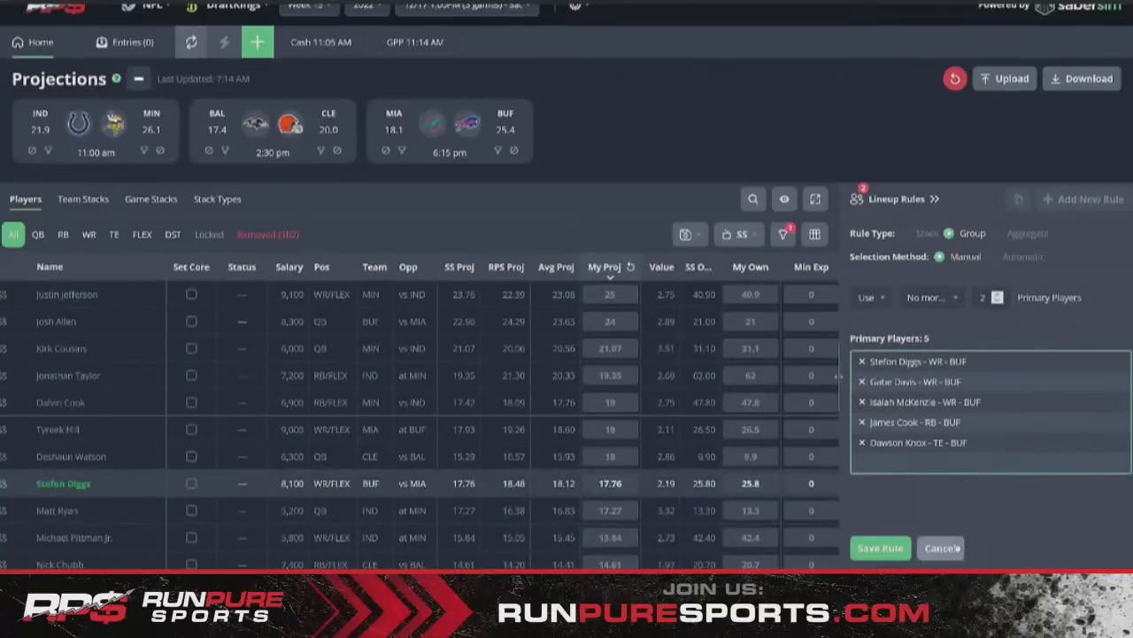
left_click(947, 547)
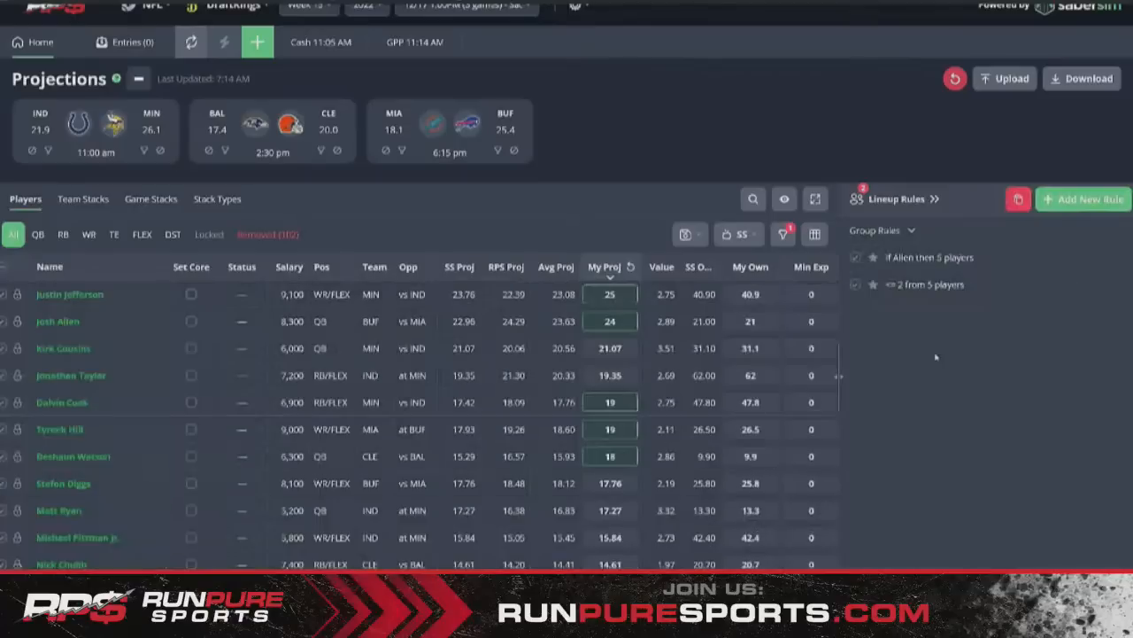
left_click(48, 150)
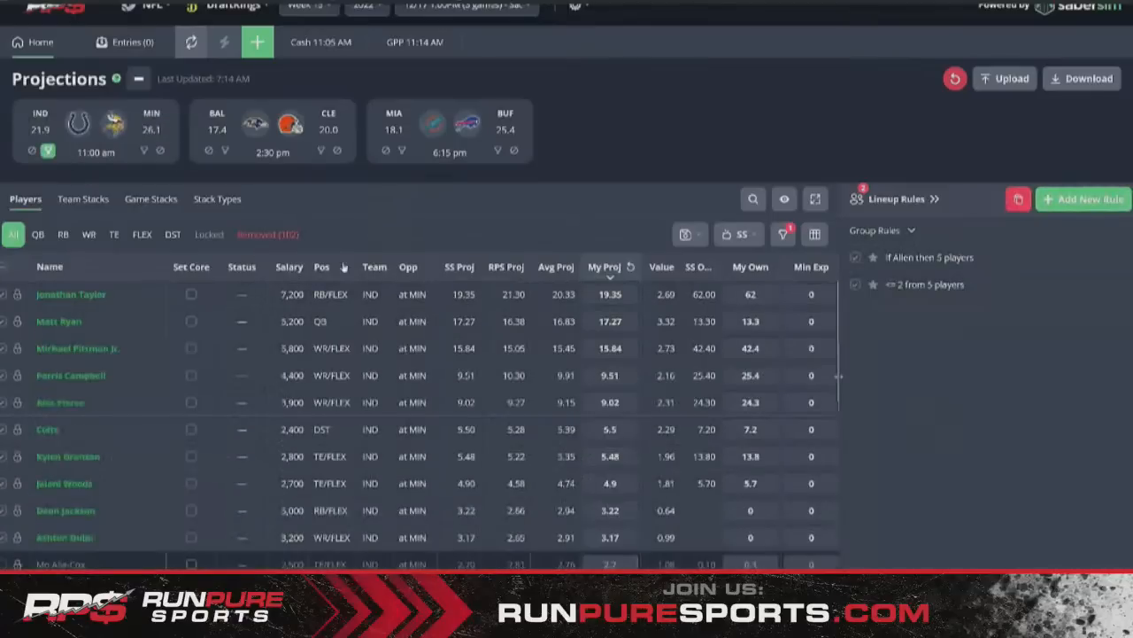
- Add a Group 'No more than 1' rule for Pittman Jr., Campbell and Pierce, and save it
left_click(1085, 199)
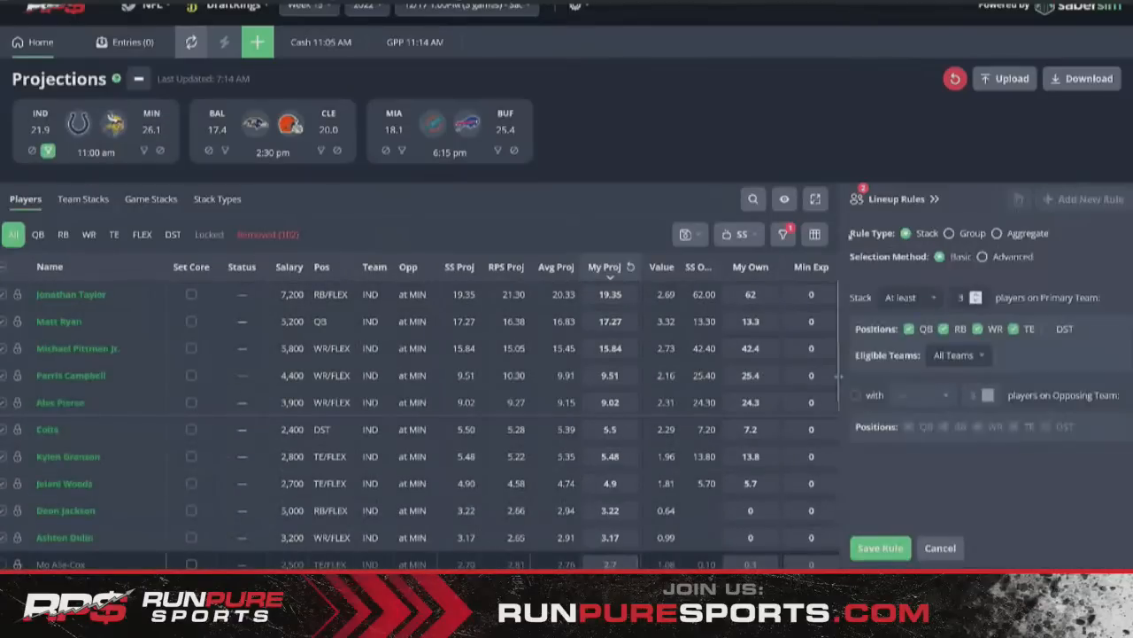
left_click(951, 233)
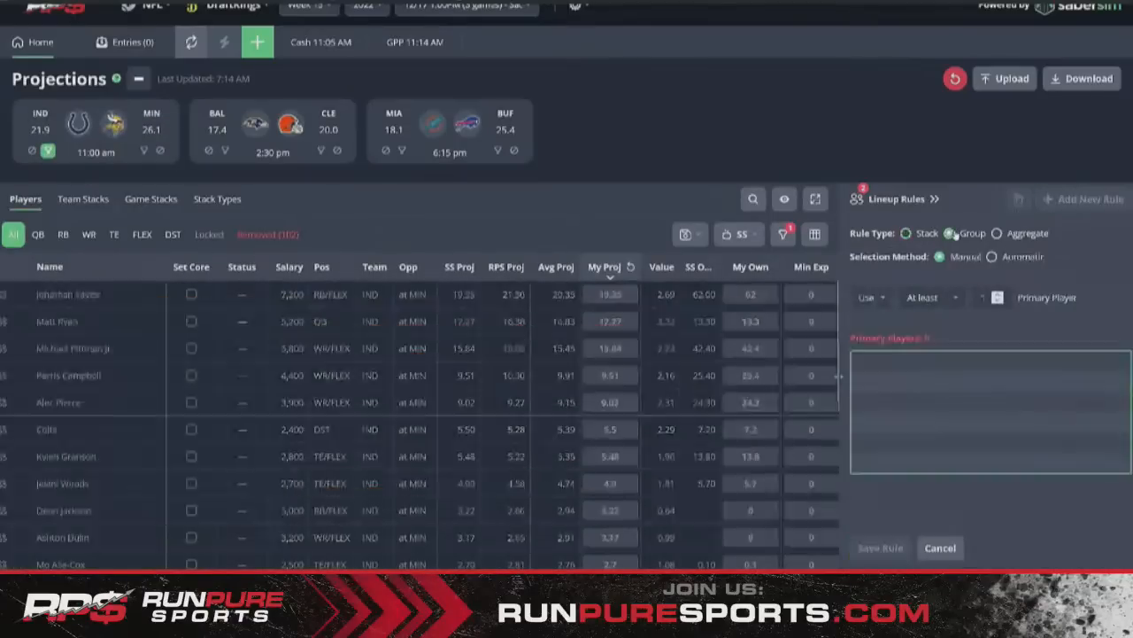
left_click(925, 297)
left_click(939, 381)
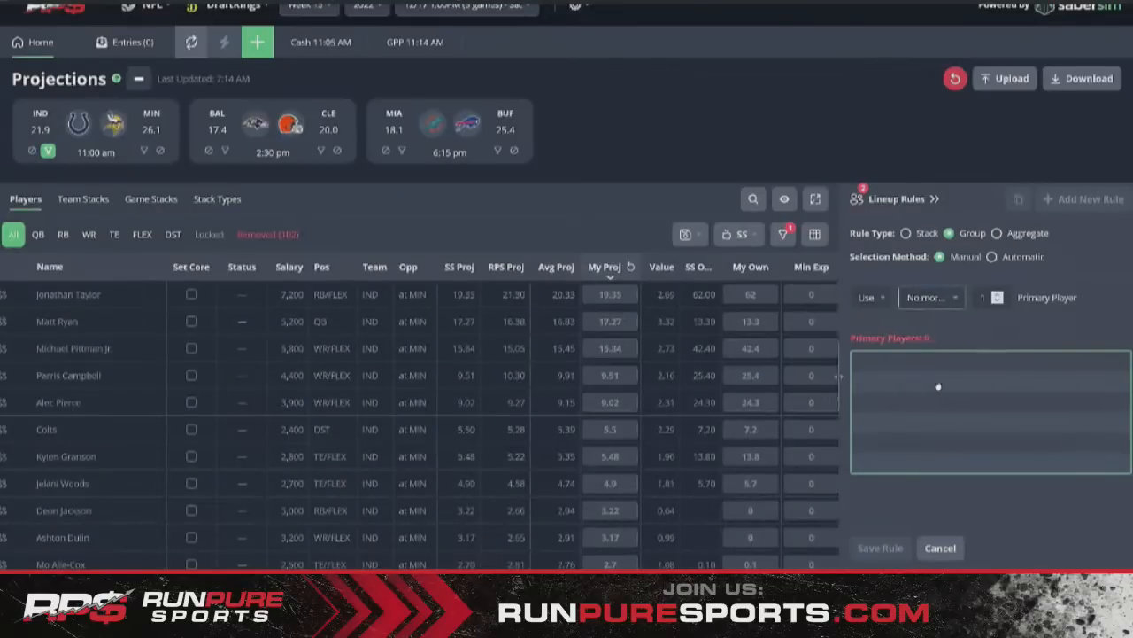
left_click(2, 352)
left_click(2, 375)
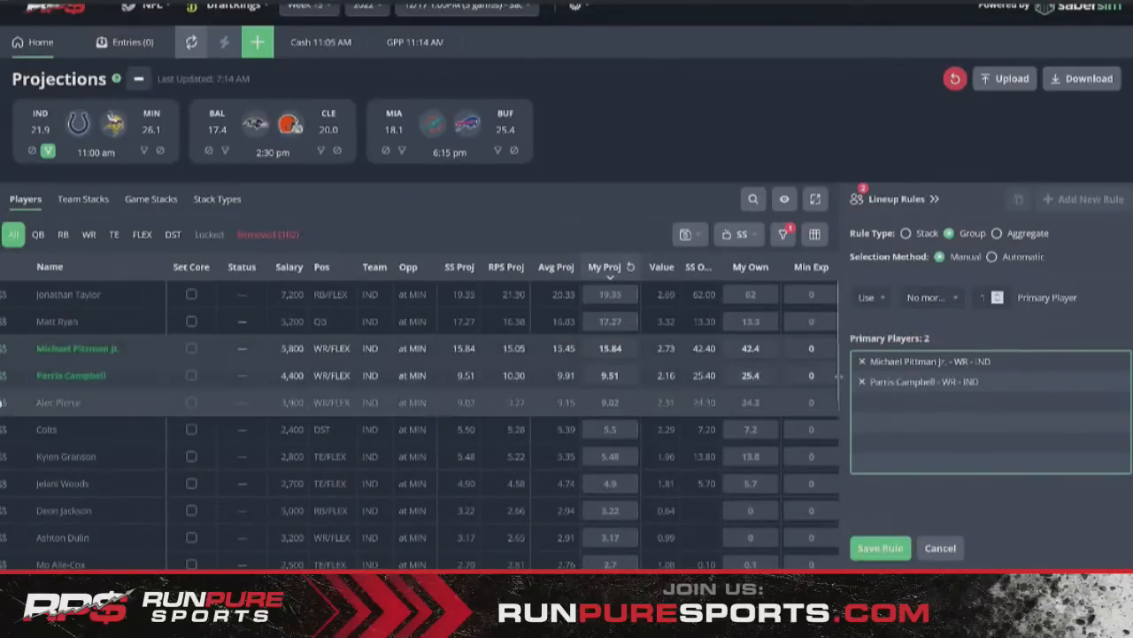
left_click(2, 402)
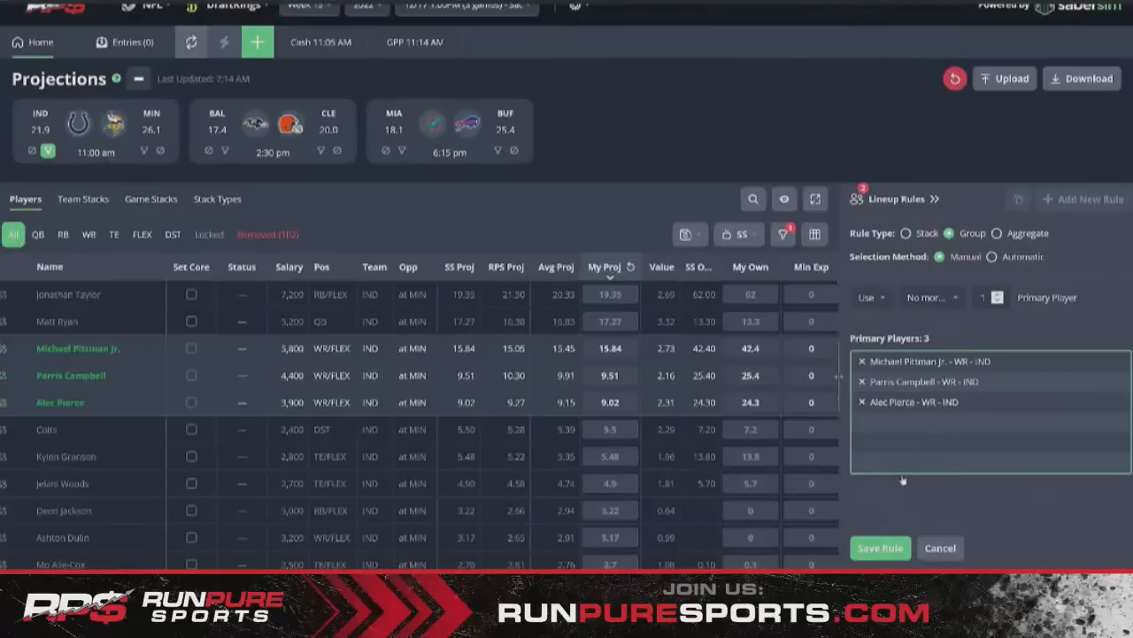
left_click(876, 548)
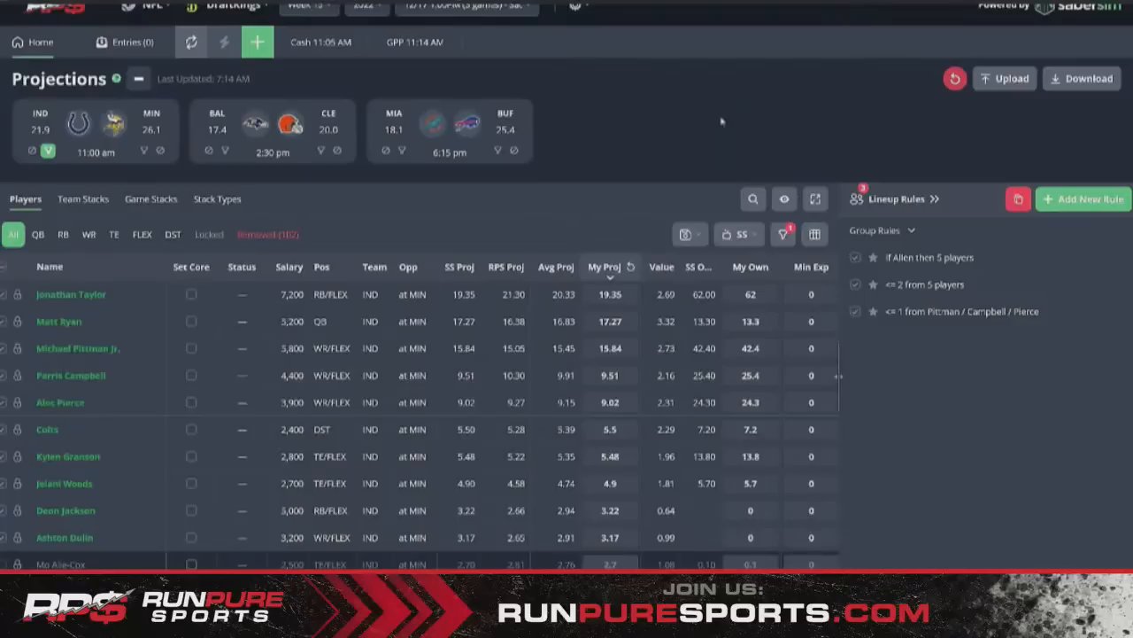
- Filter the table to MIN players and exclude Kirk Cousins from the player pool
left_click(498, 151)
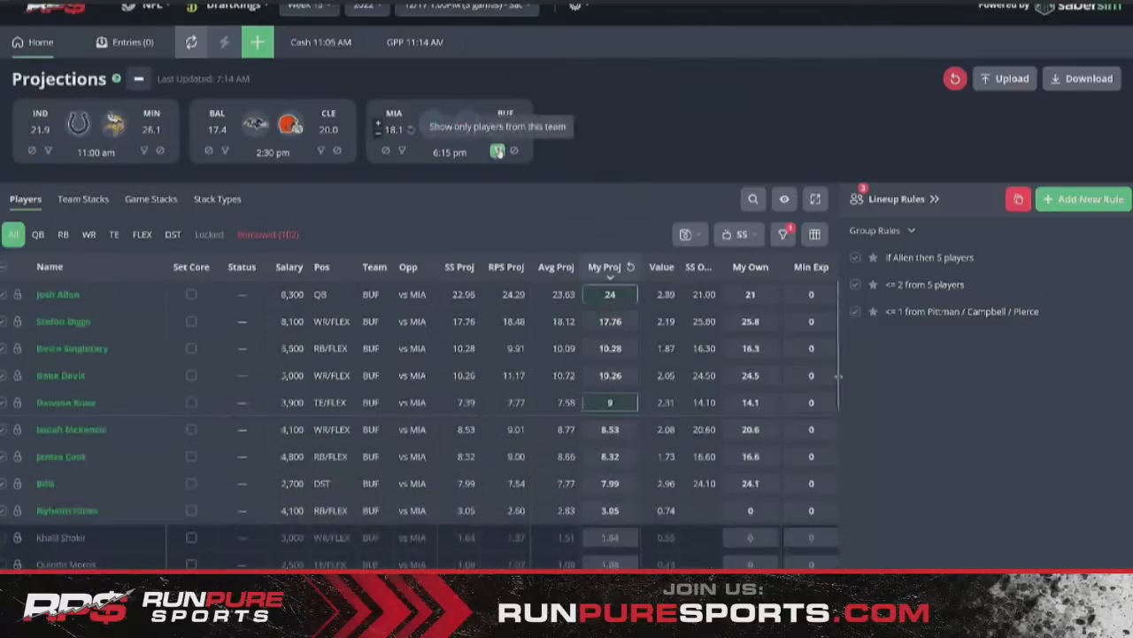
left_click(401, 150)
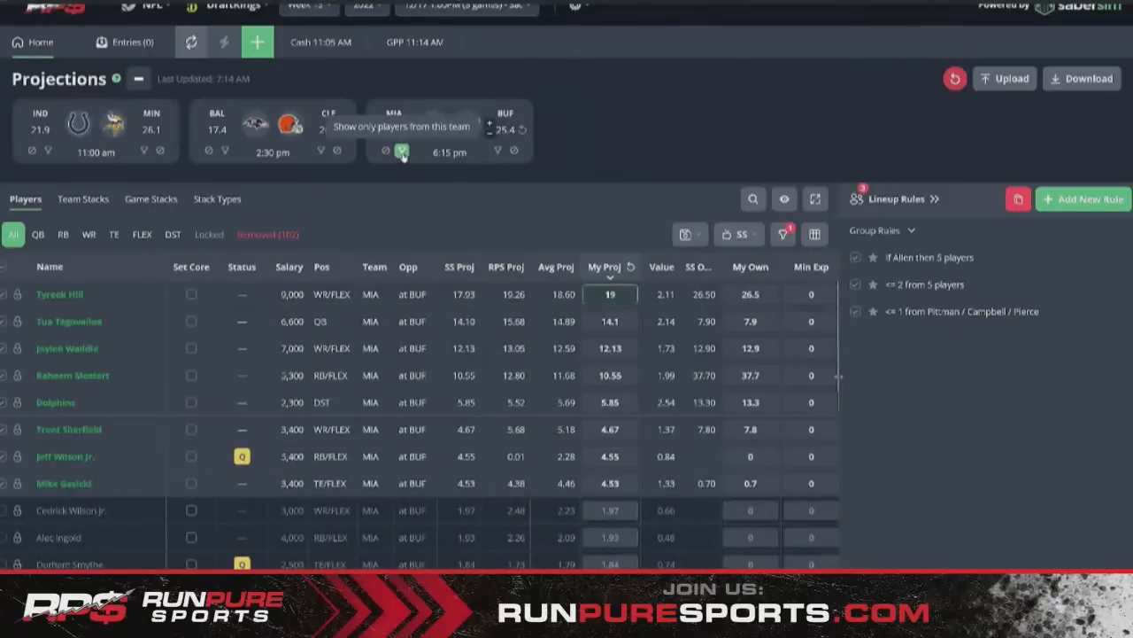
left_click(402, 151)
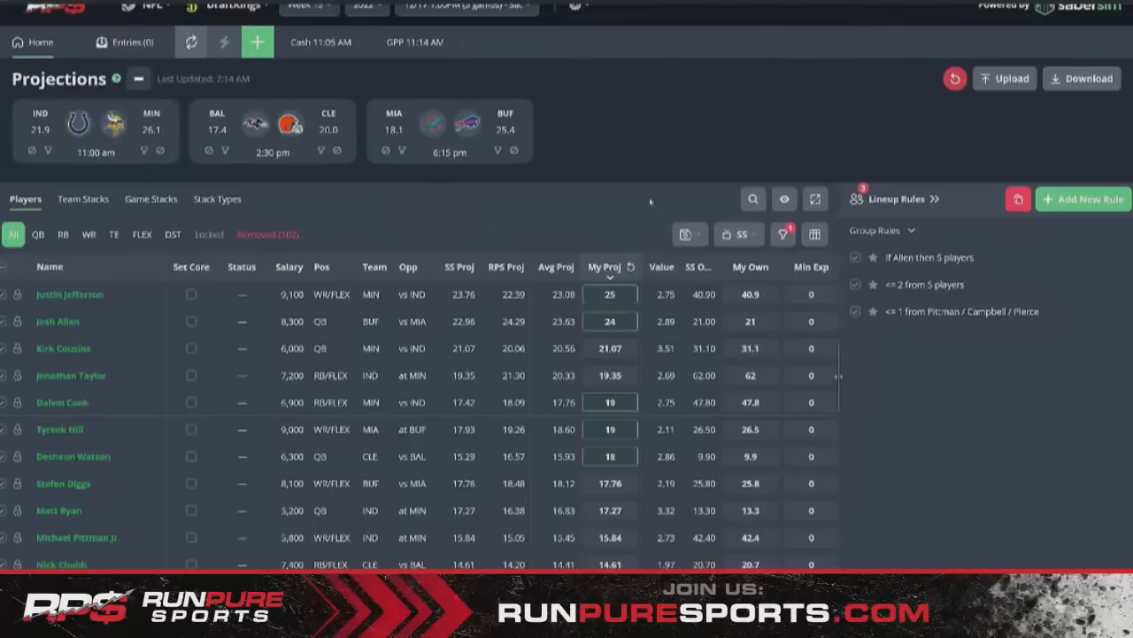
left_click(144, 151)
left_click(3, 322)
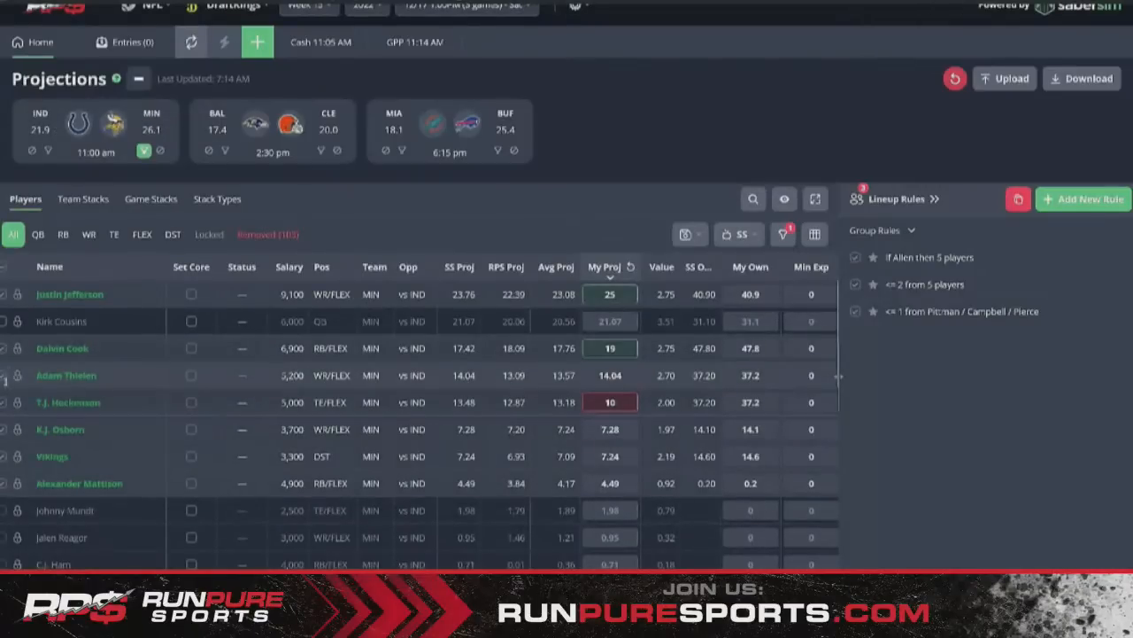
- Exclude Thielen, Osborn, Mattison, Hockenson and the Vikings DST, then filter to IND
left_click(4, 376)
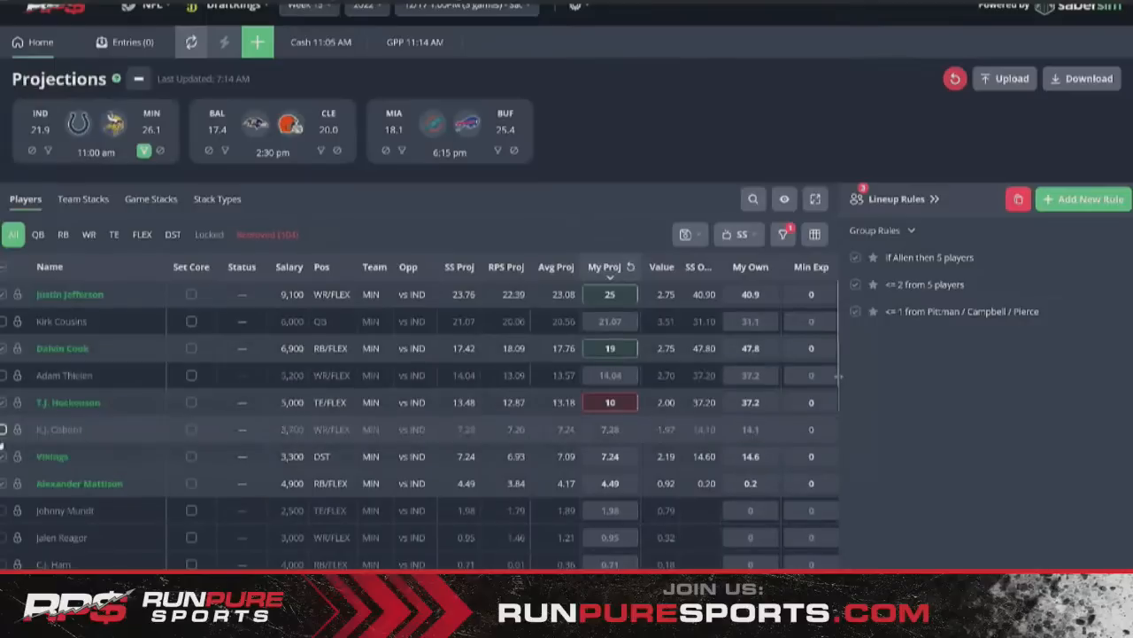
left_click(2, 429)
left_click(2, 483)
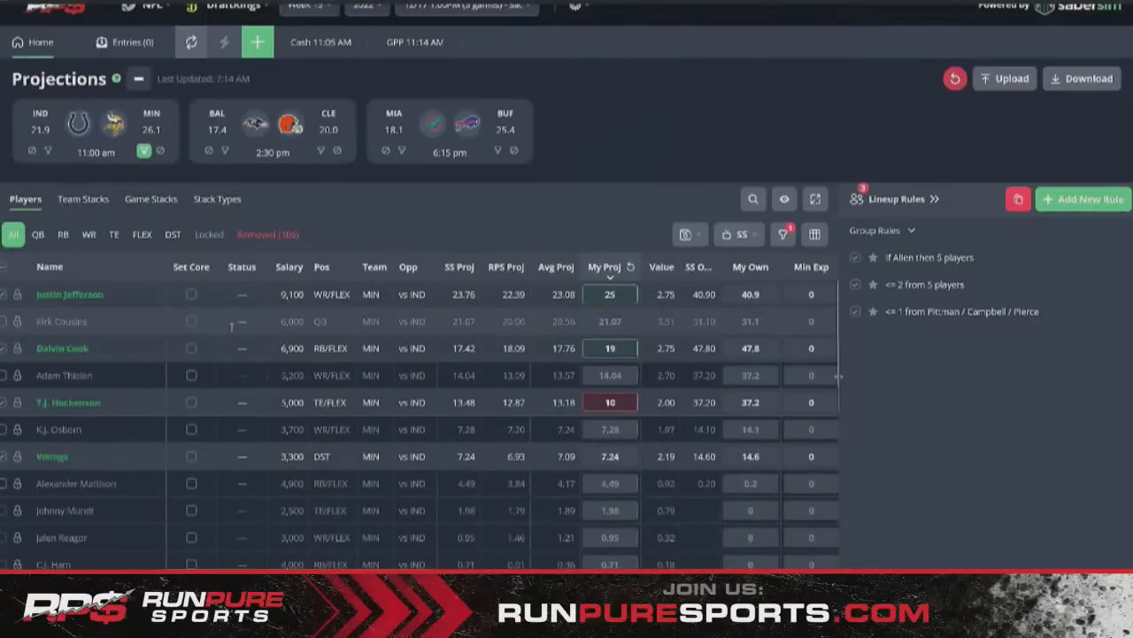
left_click(3, 403)
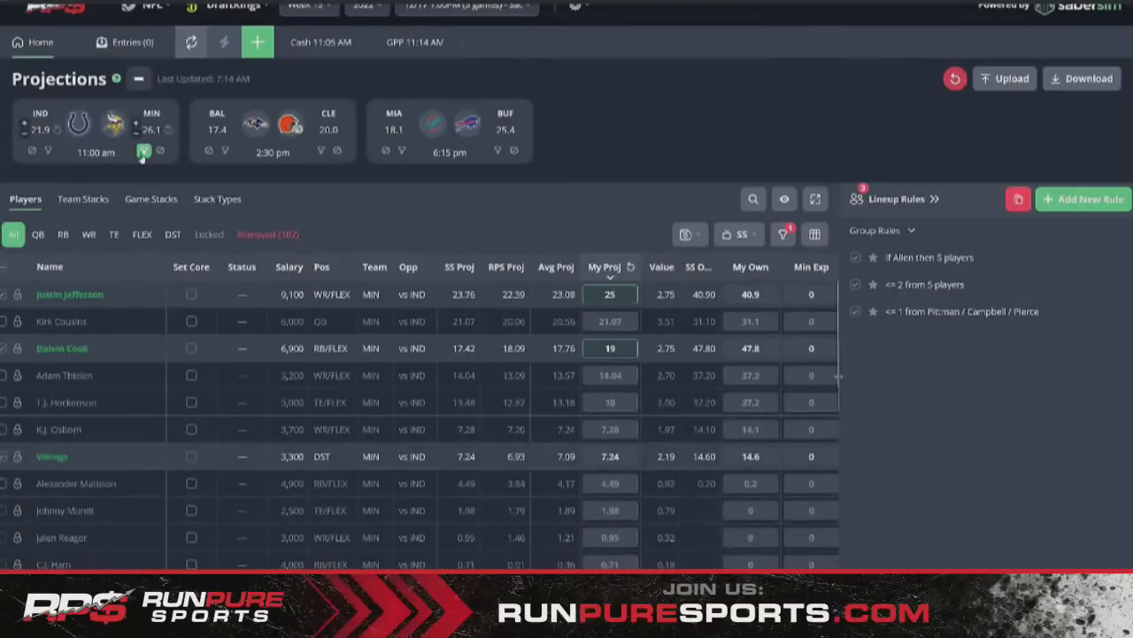
left_click(4, 456)
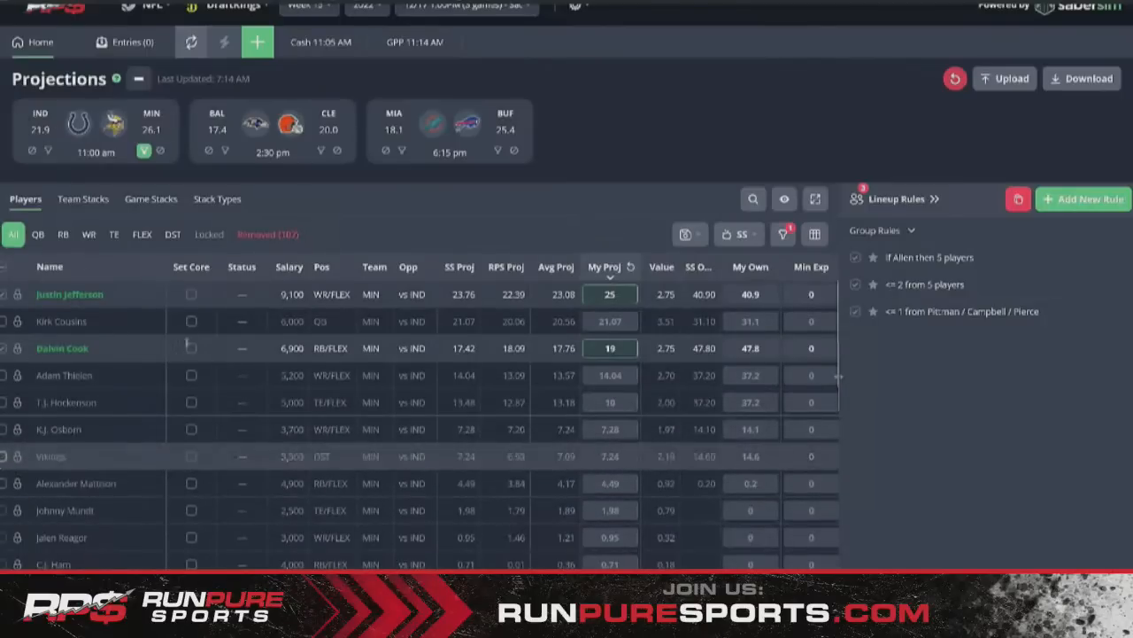
left_click(48, 150)
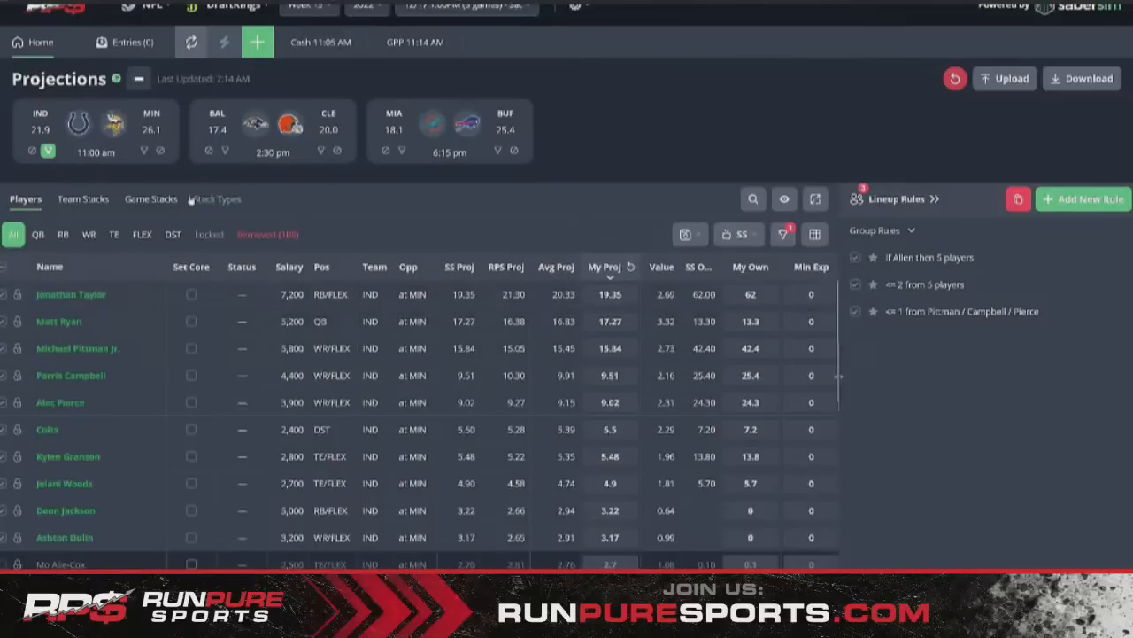
- Turn off the IND team filter and scroll the table to review players from all games
left_click(48, 150)
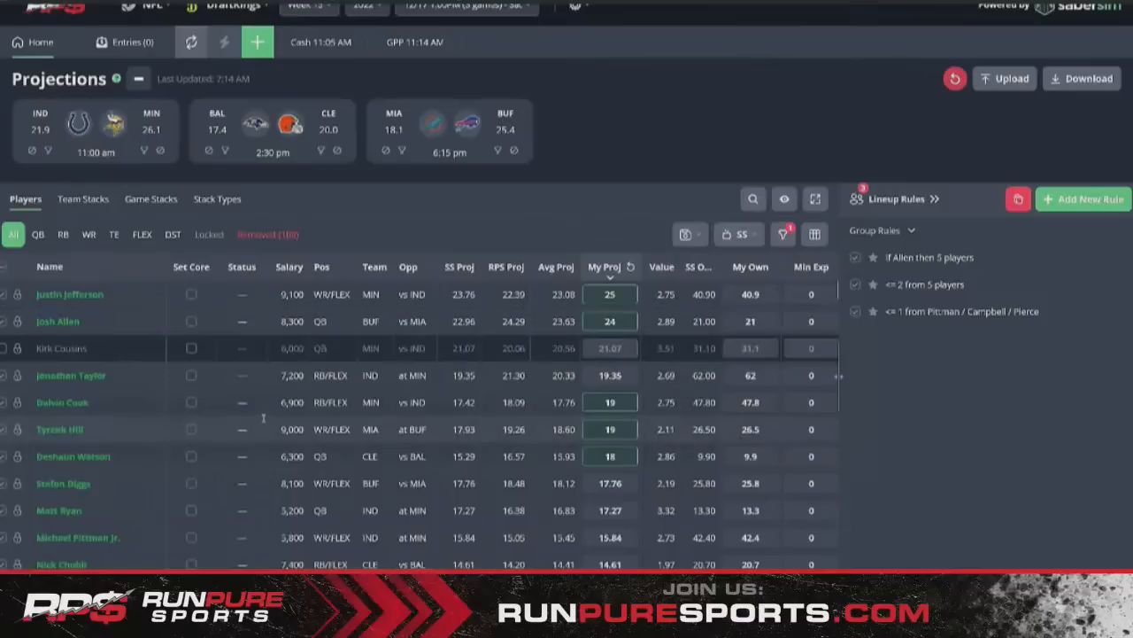
scroll(392, 475, "down", 2)
scroll(392, 476, "up", 2)
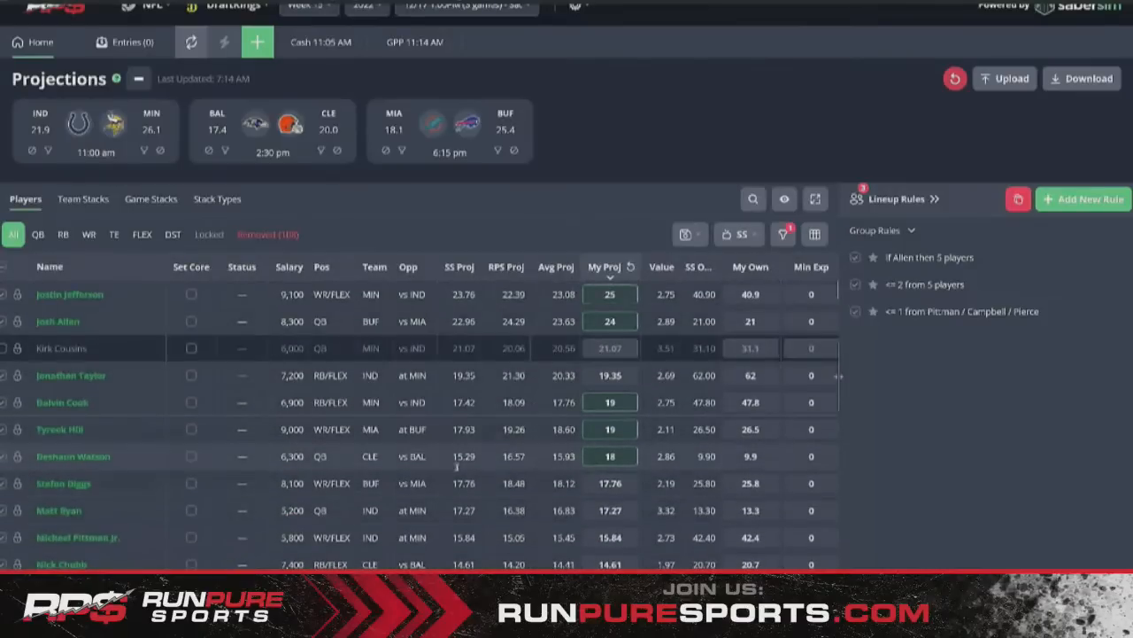
scroll(462, 481, "down", 2)
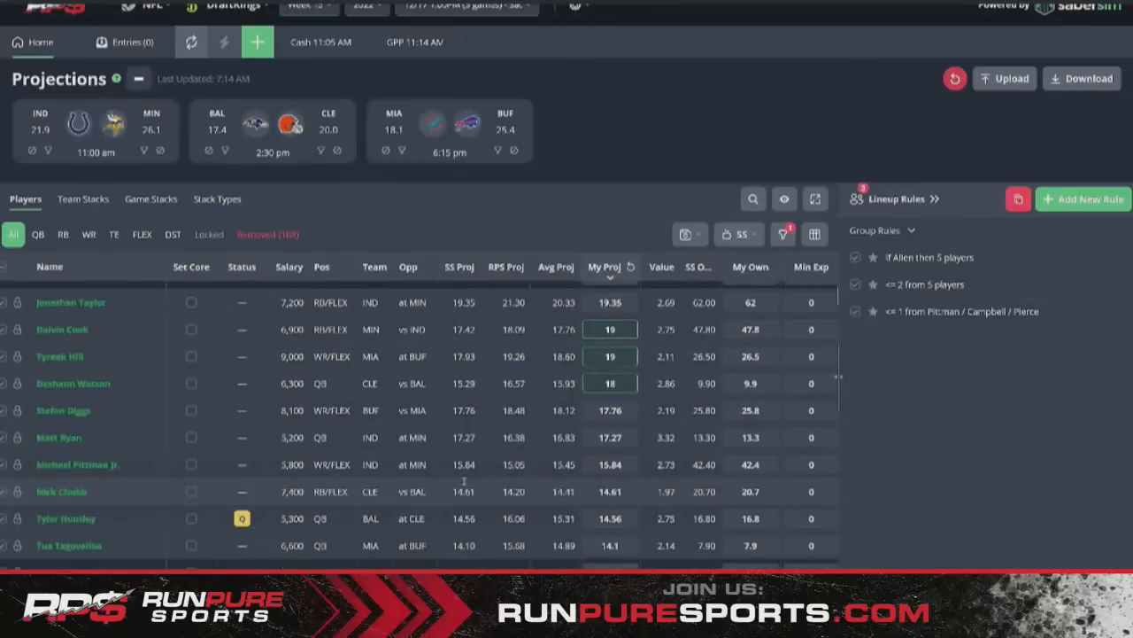
scroll(462, 481, "up", 2)
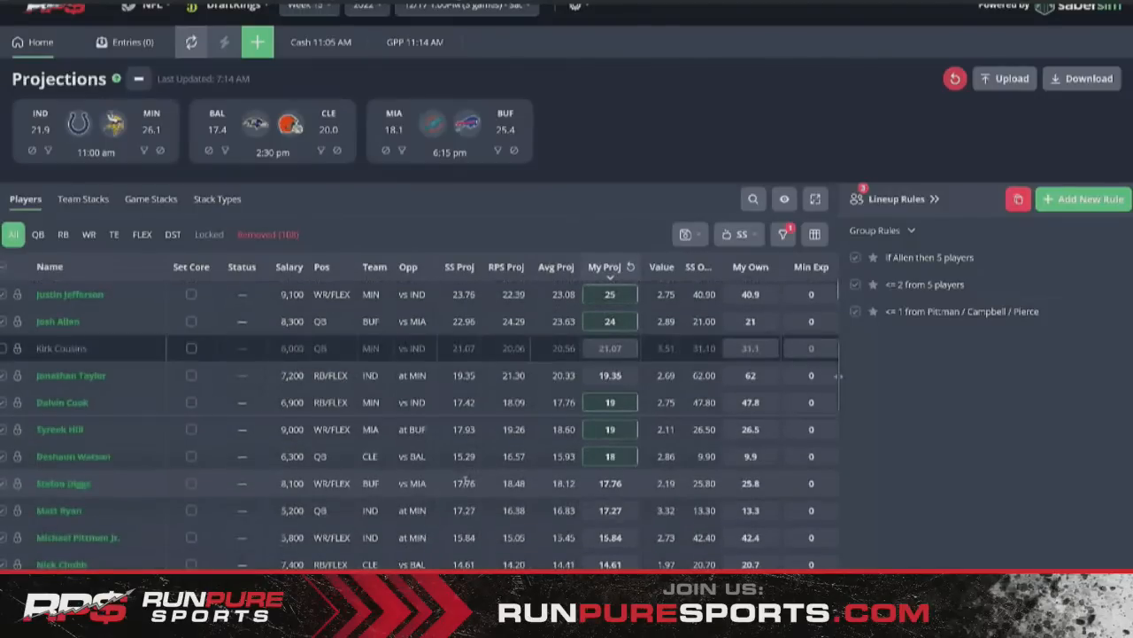
- Filter to BAL and raise J.K. Dobbins' My Proj from 11 to 12
left_click(225, 151)
left_click(588, 317)
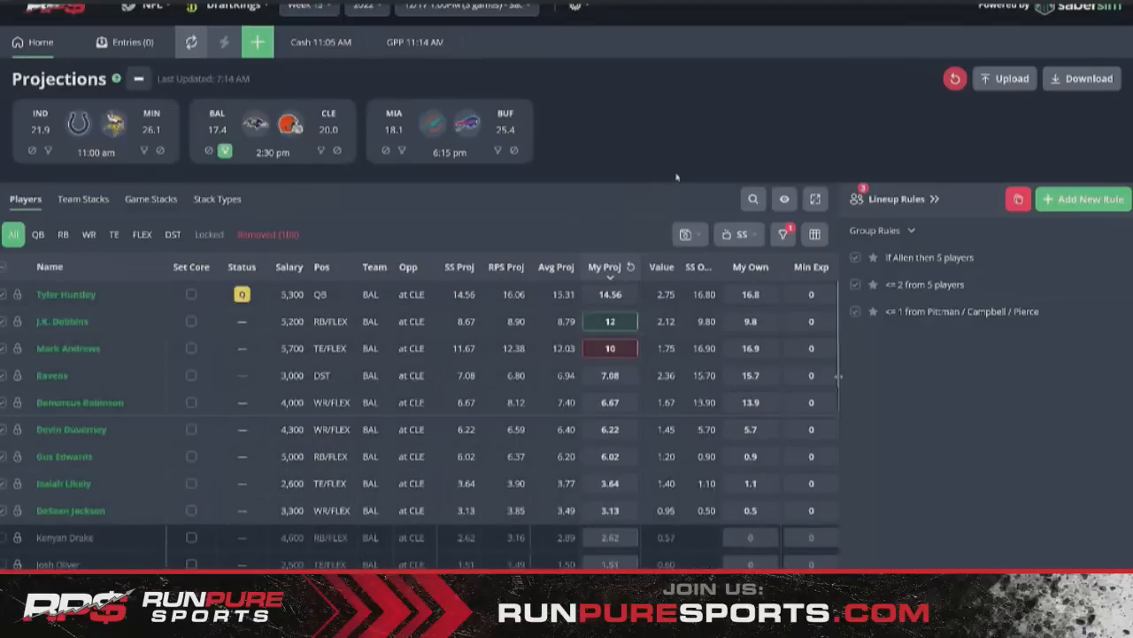
left_click(225, 152)
- Check the MIA and BUF players, then clear the team filters
left_click(401, 151)
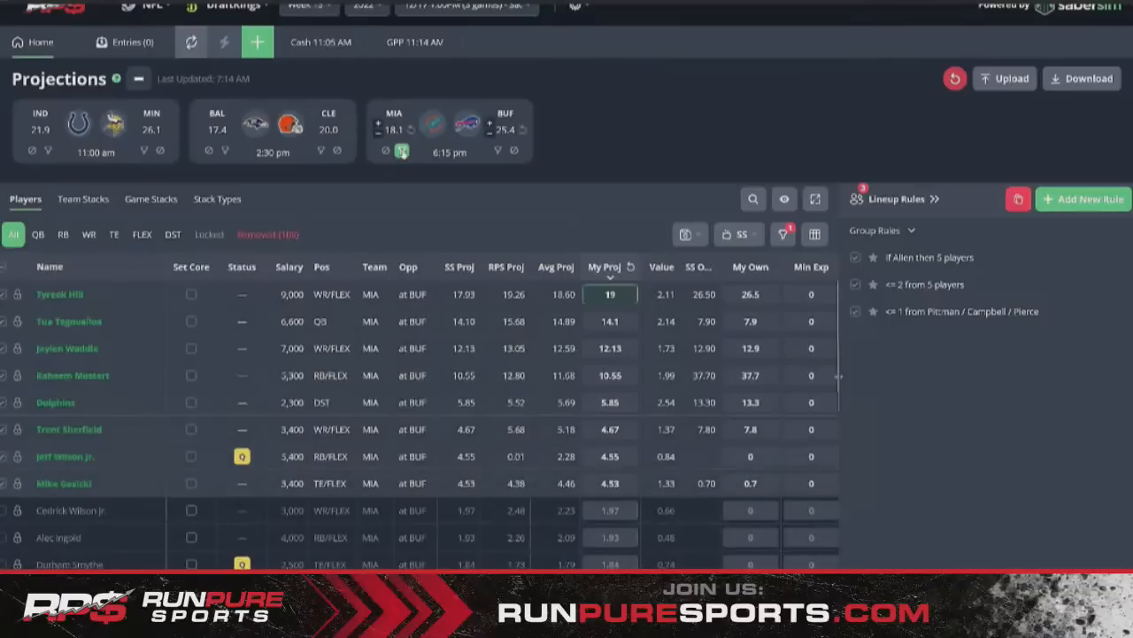
left_click(401, 152)
left_click(497, 151)
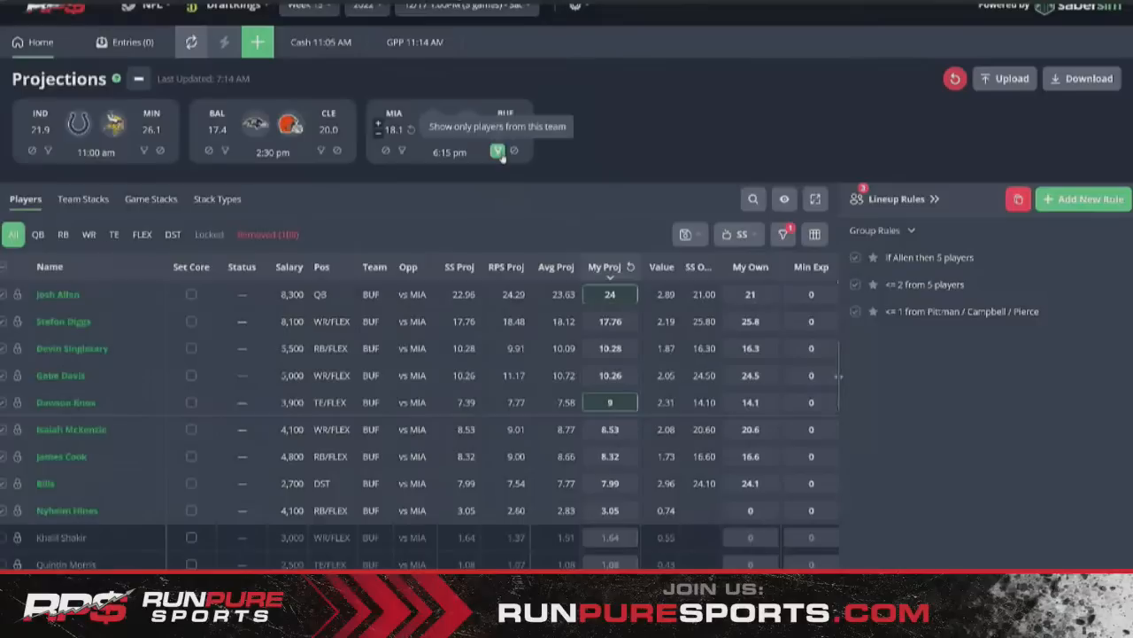
left_click(498, 151)
left_click(401, 152)
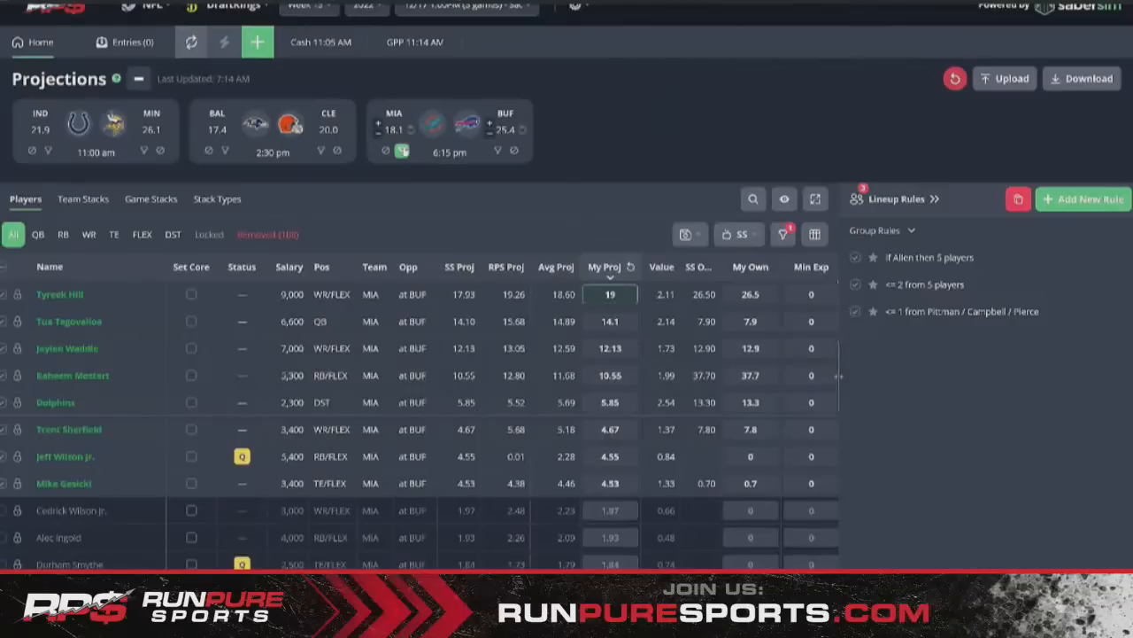
left_click(401, 152)
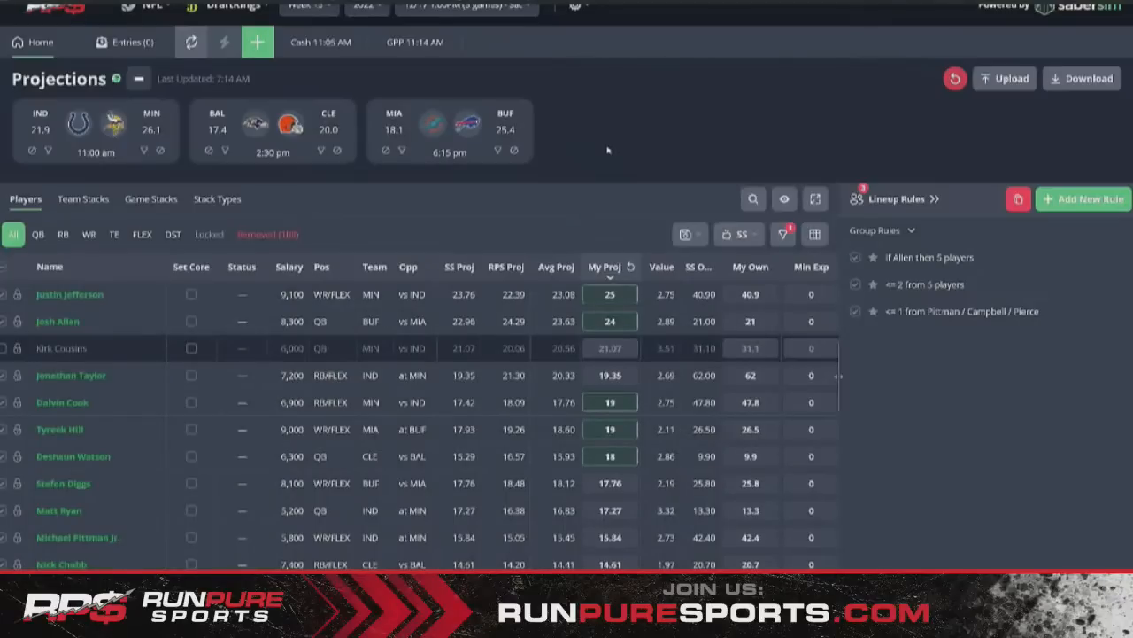
left_click(402, 150)
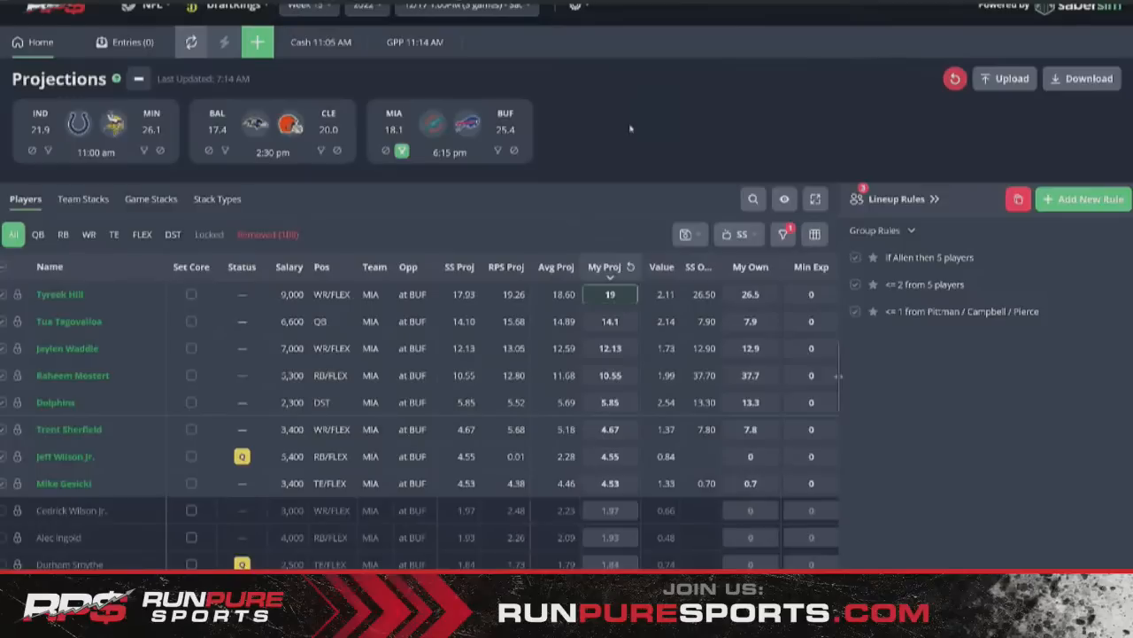
left_click(401, 151)
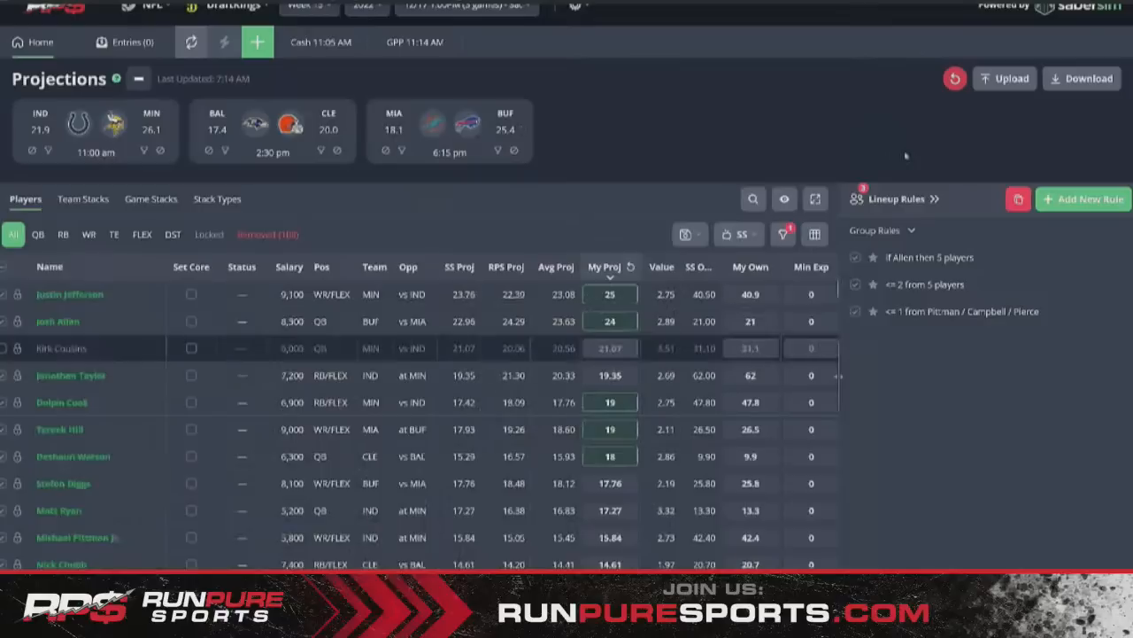
left_click(934, 198)
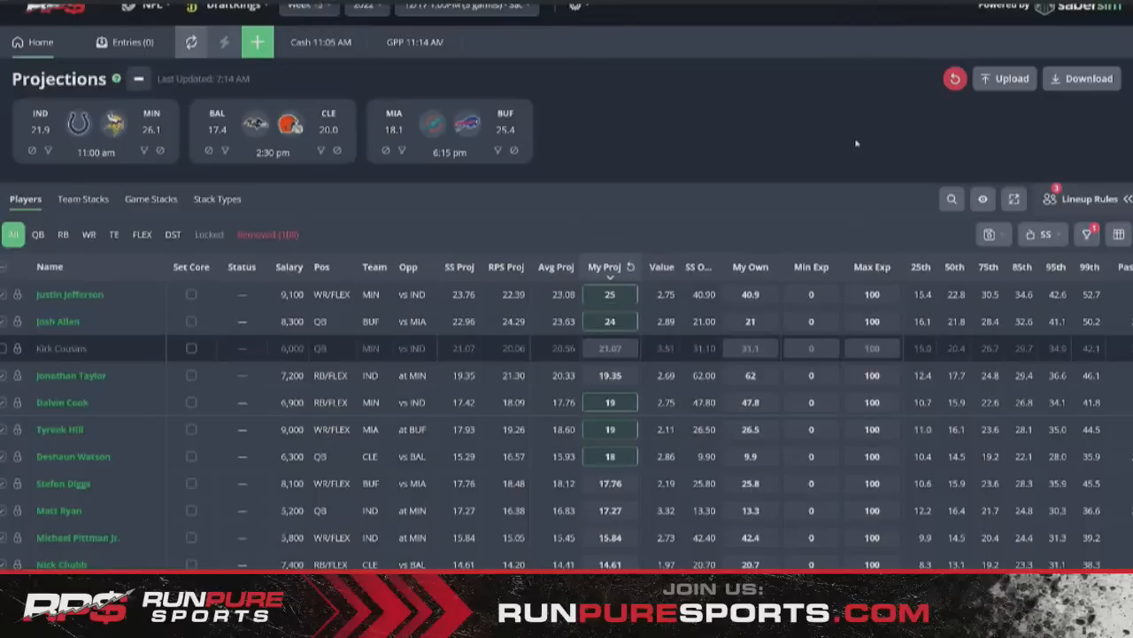
left_click(1087, 199)
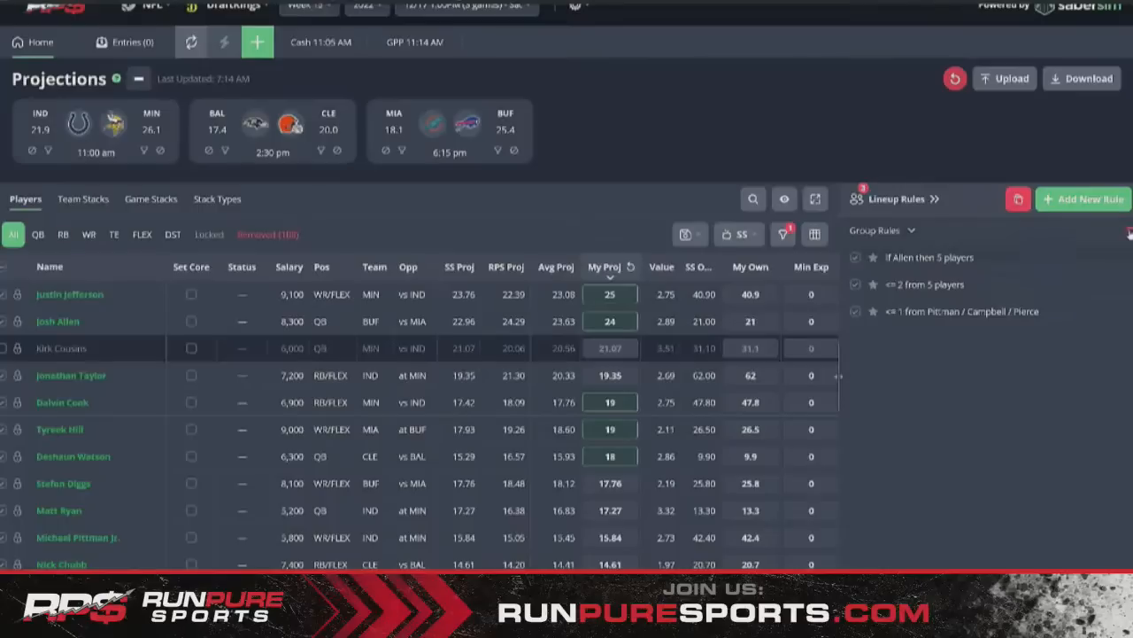
left_click(912, 199)
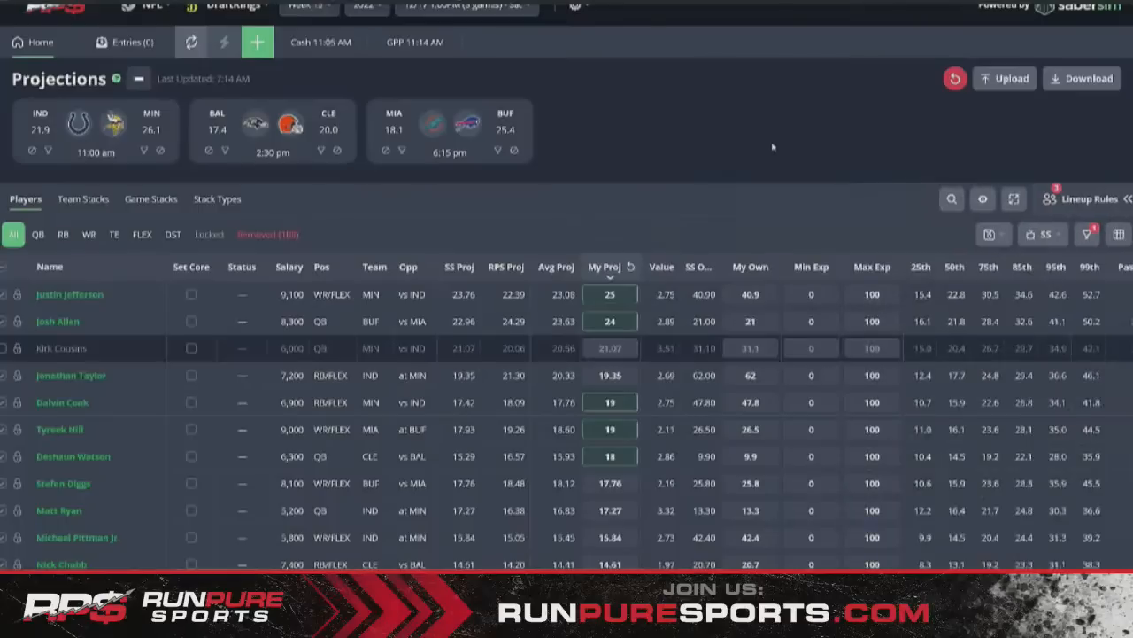
left_click(1055, 202)
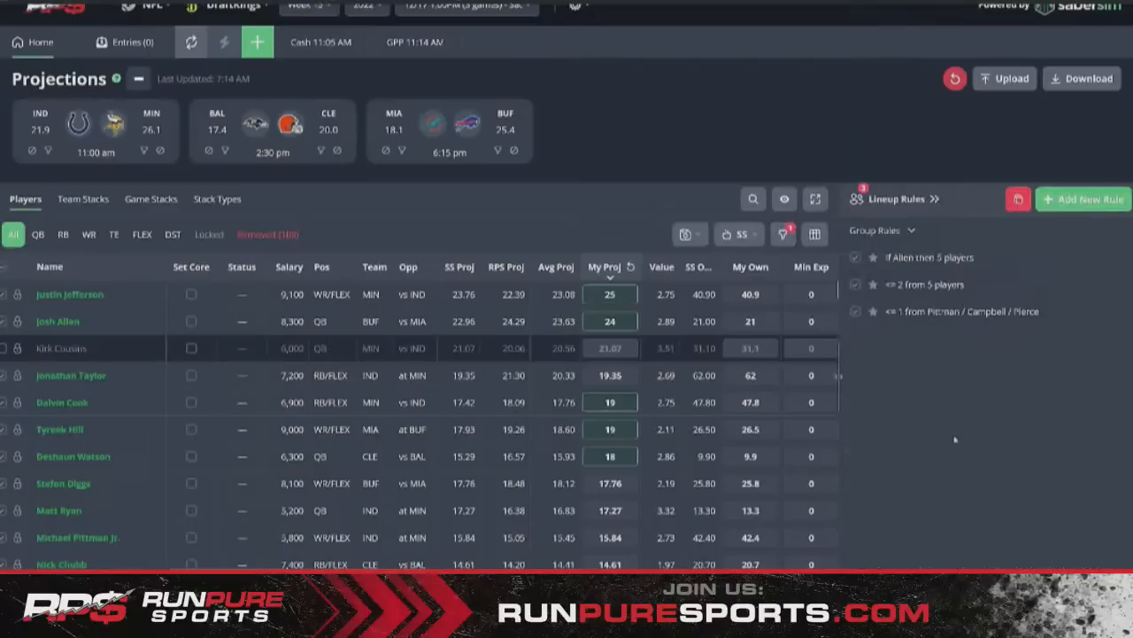
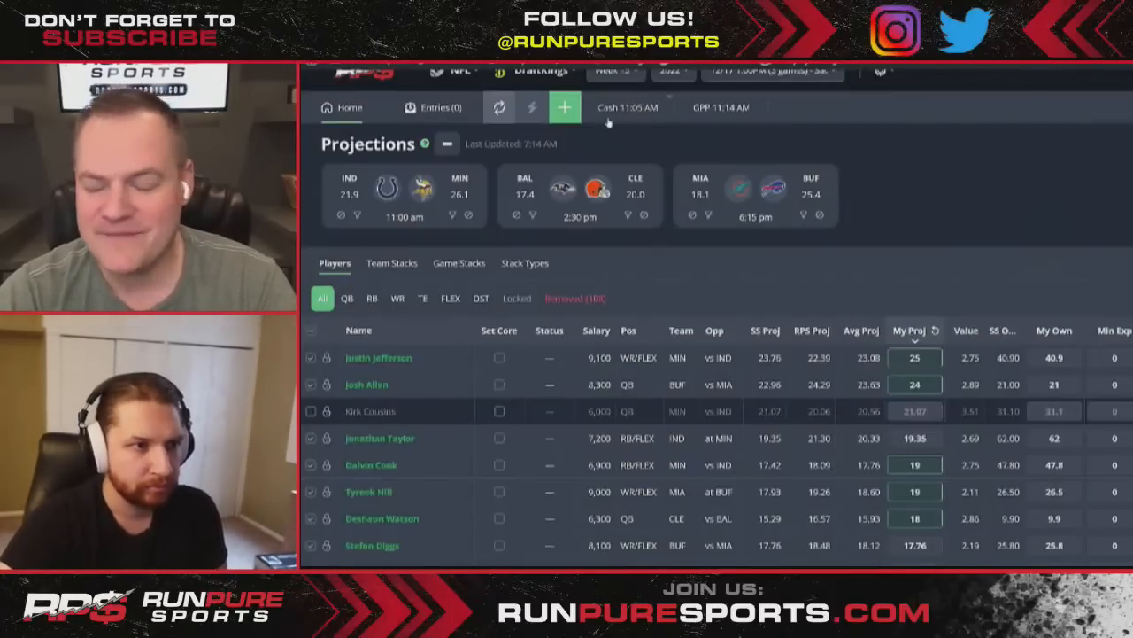
- Start a Manual-mode contest setup with a 150-max entry limit and over 50,000 entrants
left_click(565, 107)
left_click(727, 274)
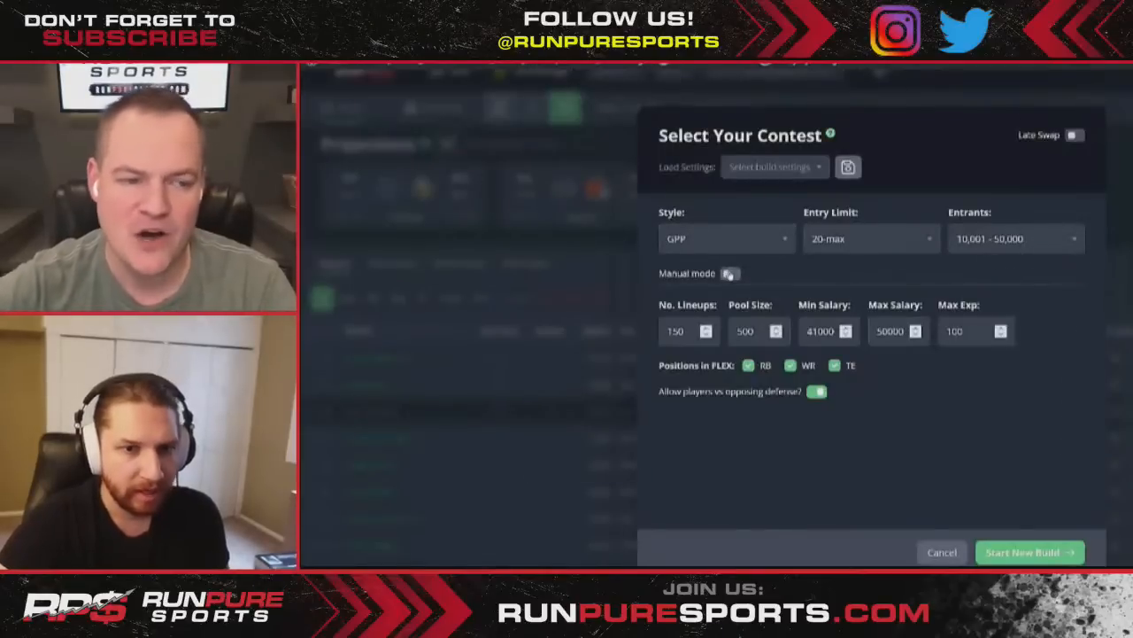
left_click(888, 244)
left_click(873, 346)
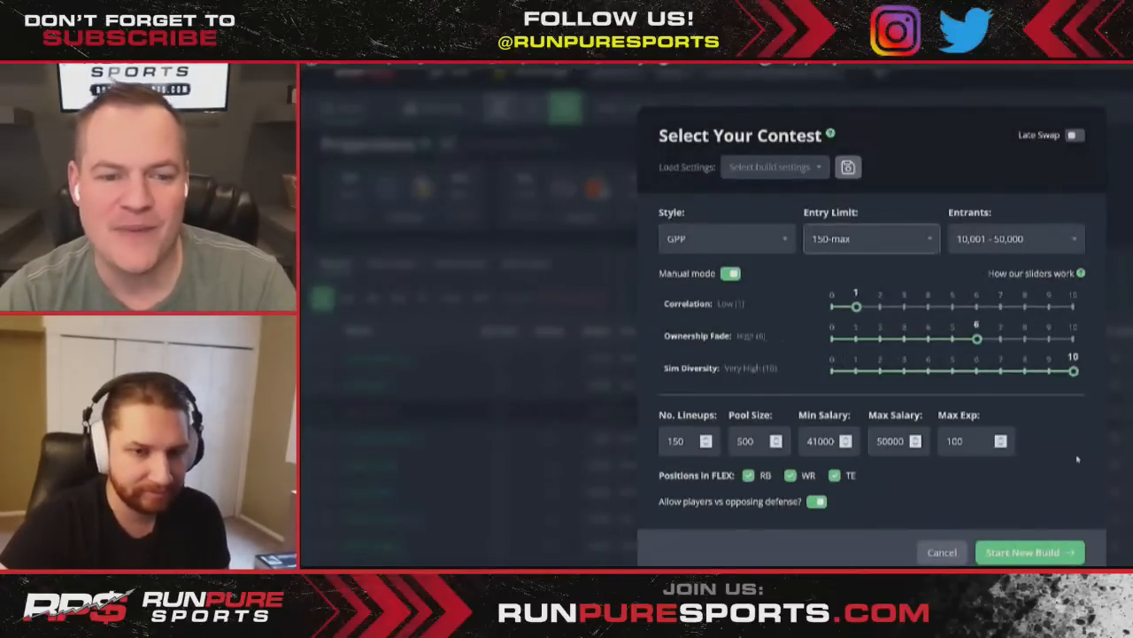
left_click(1027, 239)
left_click(984, 389)
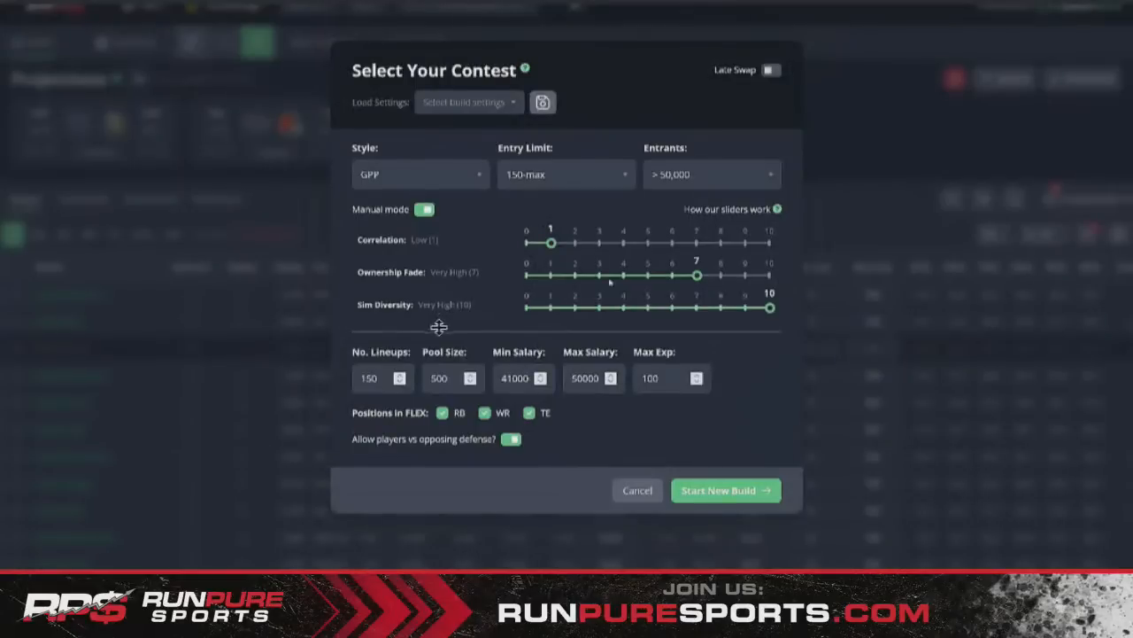
- Set Ownership Fade to 3 and pool size to 1500, then generate the build
left_click(599, 273)
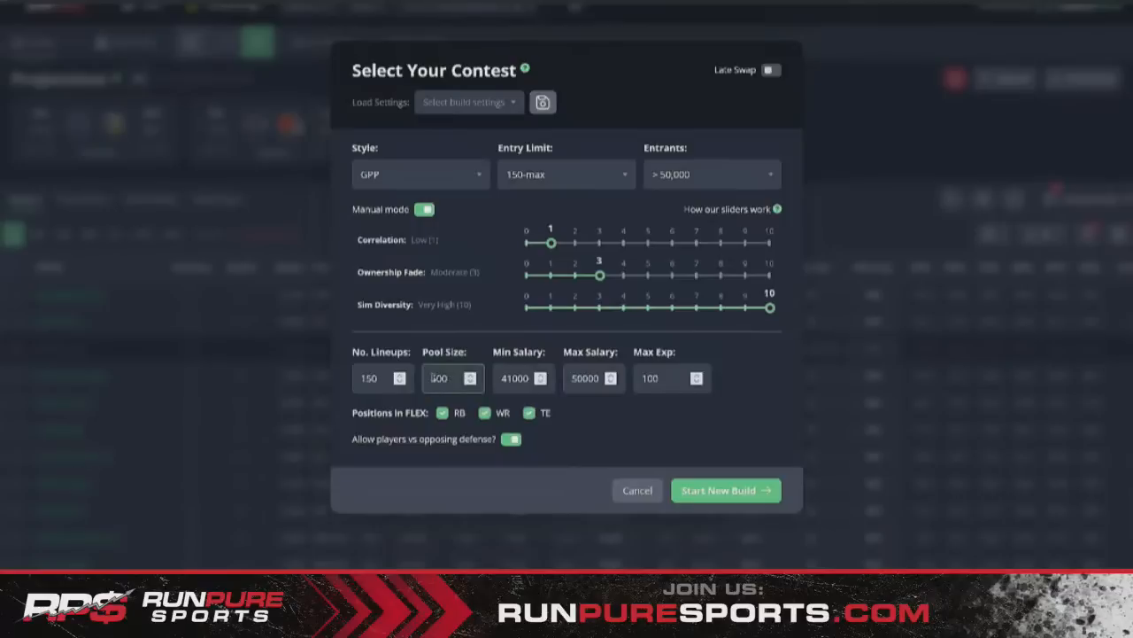
type("1")
double_click(681, 432)
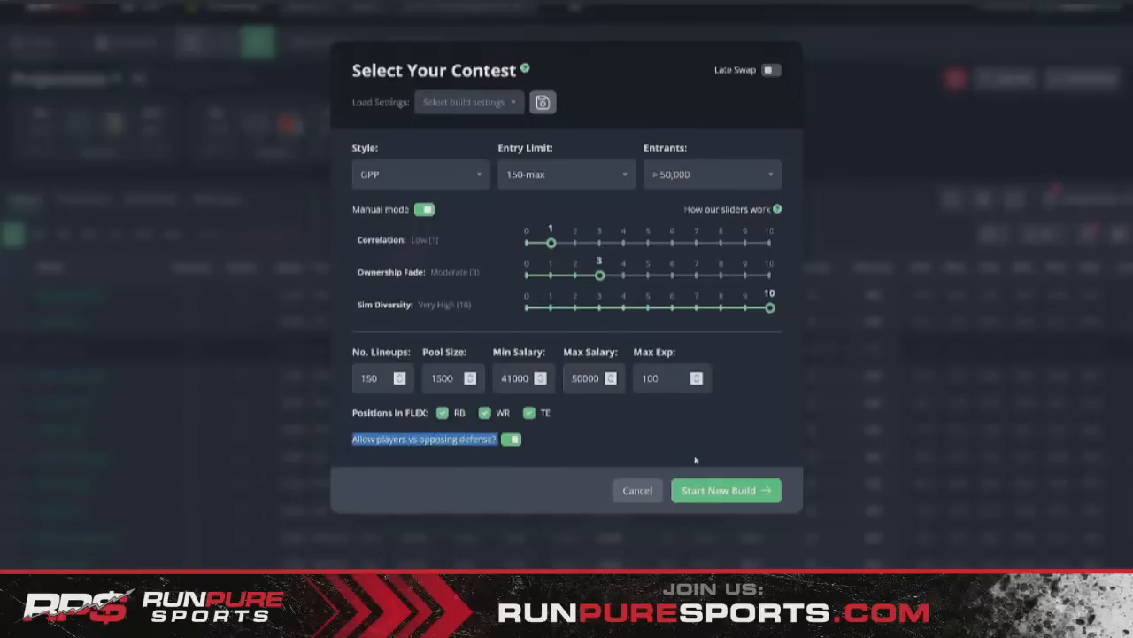
left_click(703, 457)
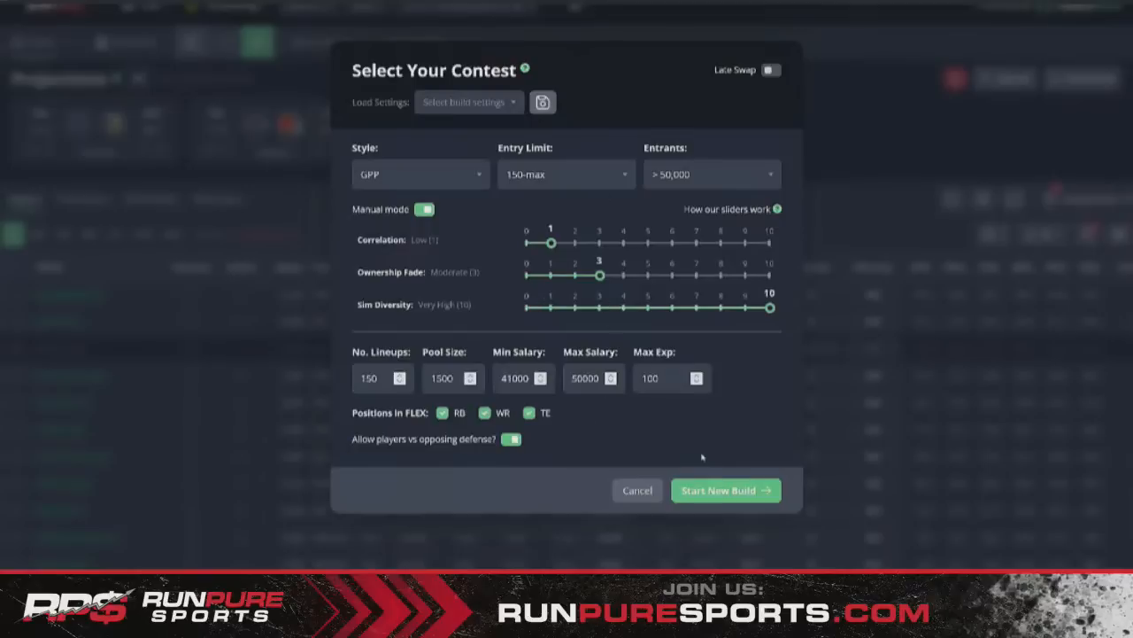
left_click(739, 497)
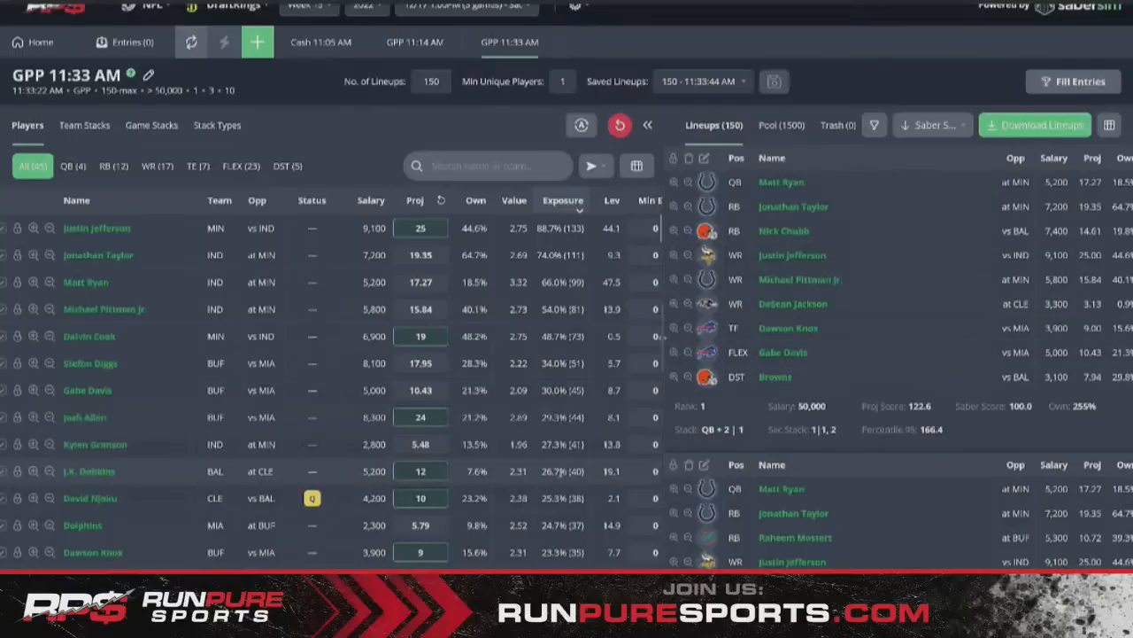
- Sort the build's players by ownership, then by exposure, with Justin Jefferson leading at 88.7%
scroll(425, 469, "down", 1)
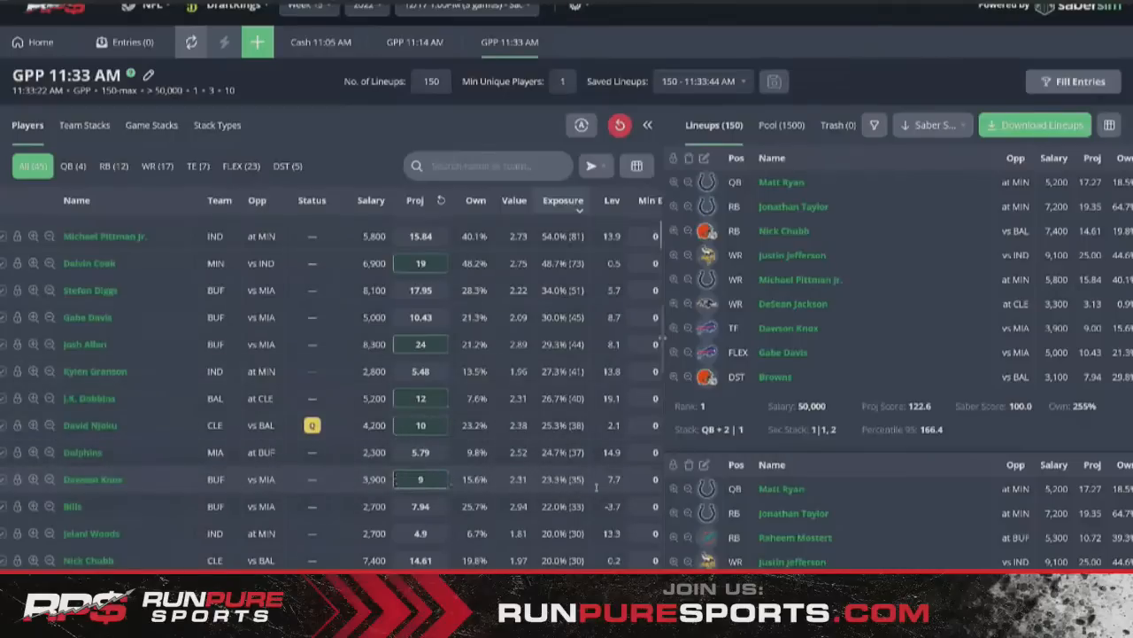
scroll(595, 486, "down", 6)
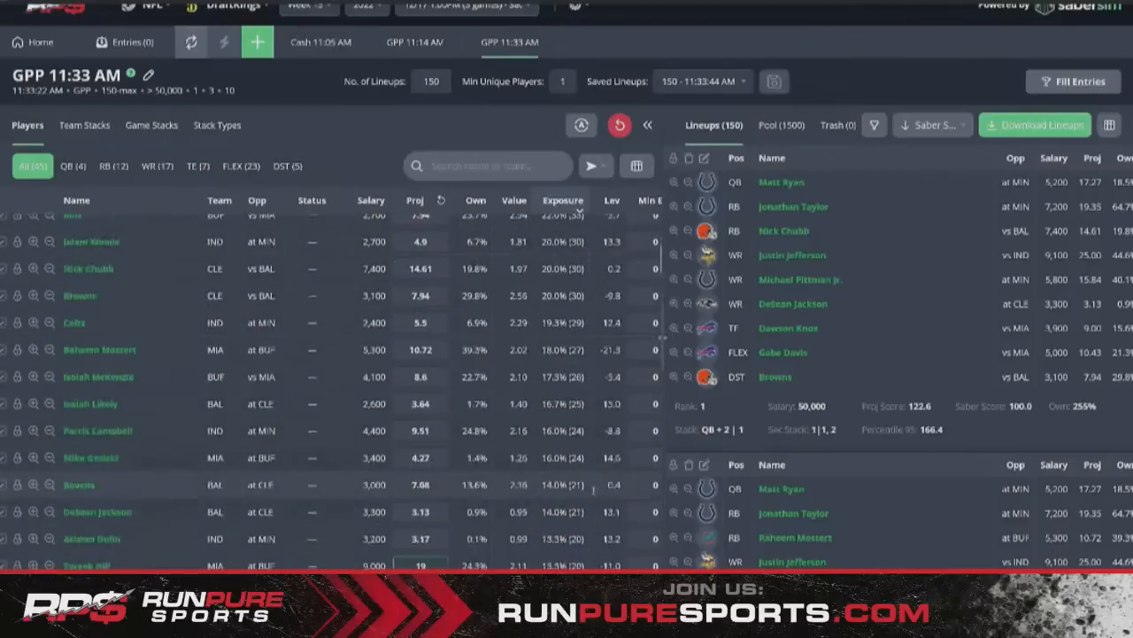
scroll(422, 443, "up", 8)
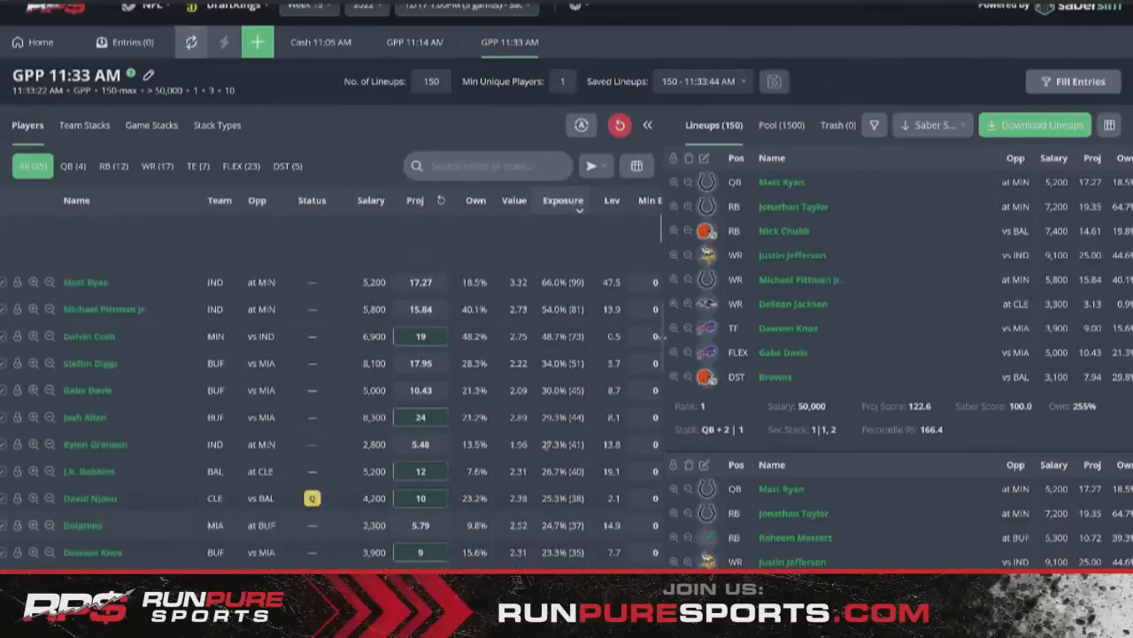
left_click(467, 201)
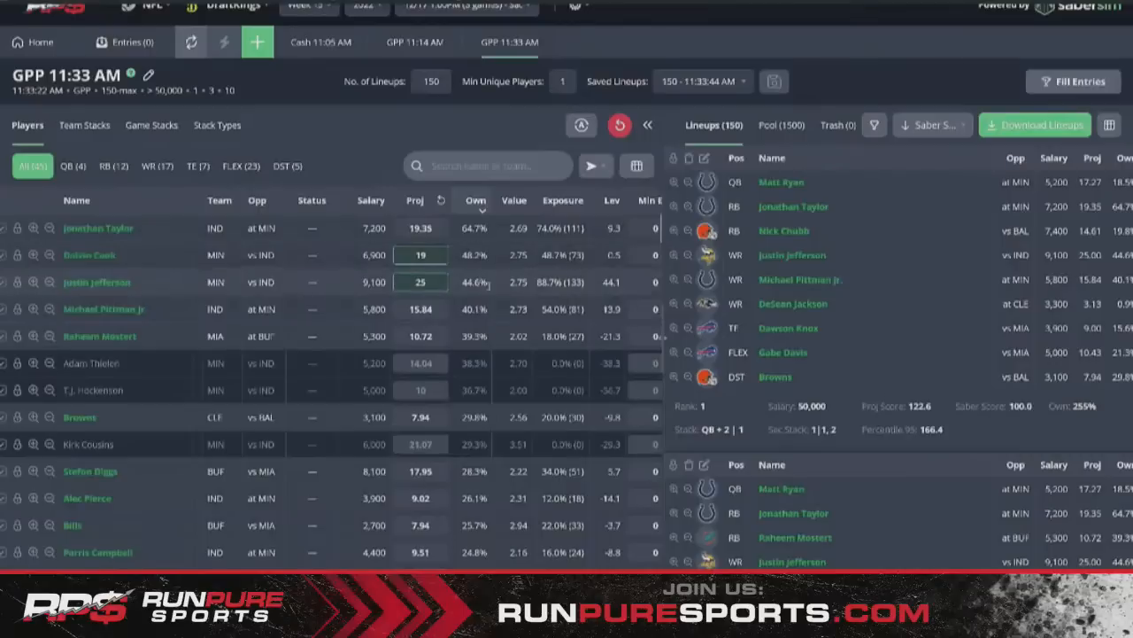
left_click(558, 201)
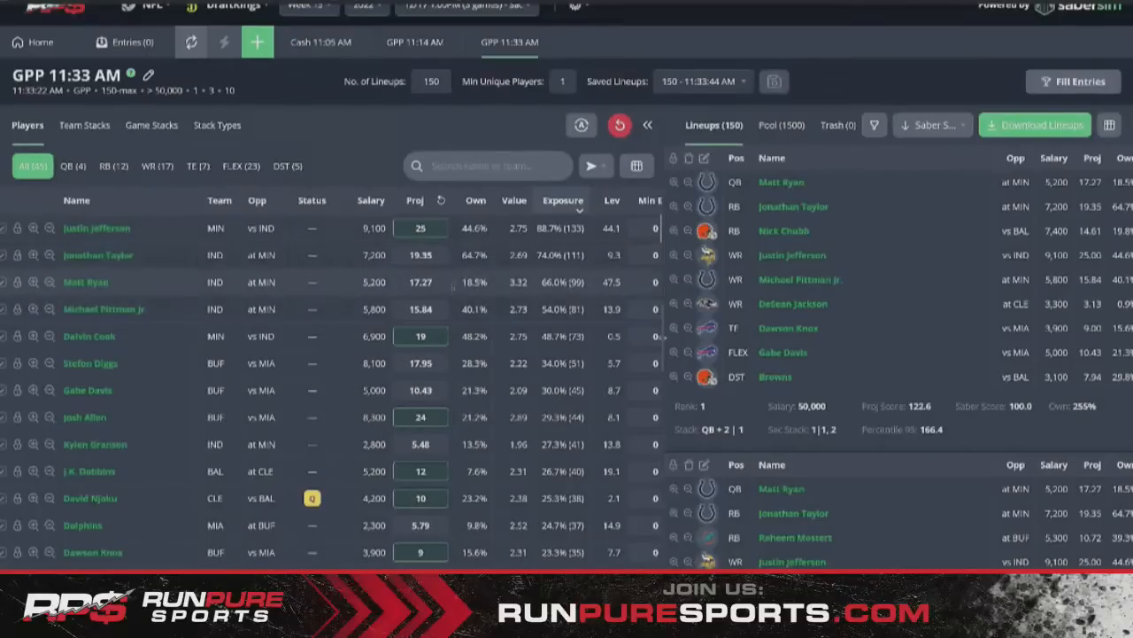
- Filter the build to quarterbacks and rank them by exposure, Matt Ryan first at 66.0%
left_click(75, 168)
left_click(476, 201)
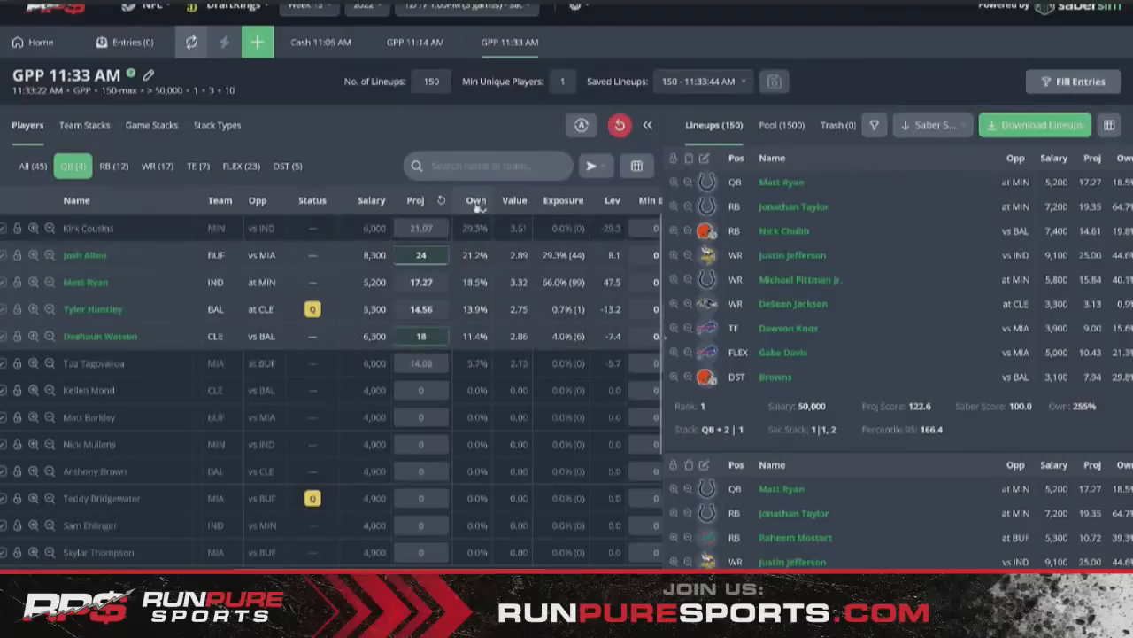
scroll(467, 280, "right", 1)
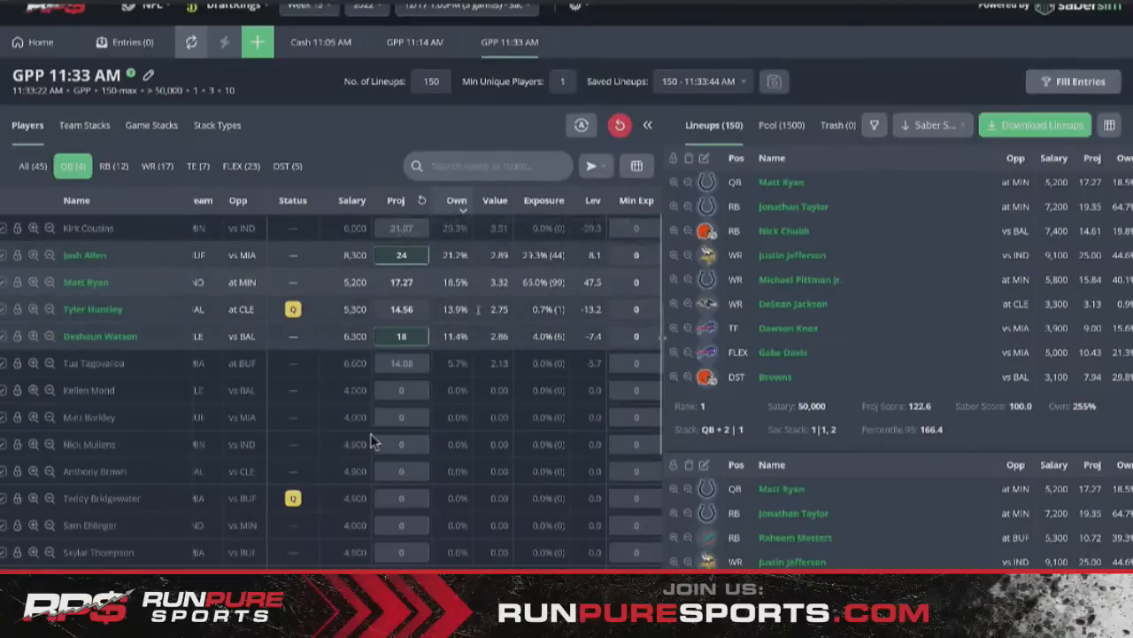
left_click(538, 207)
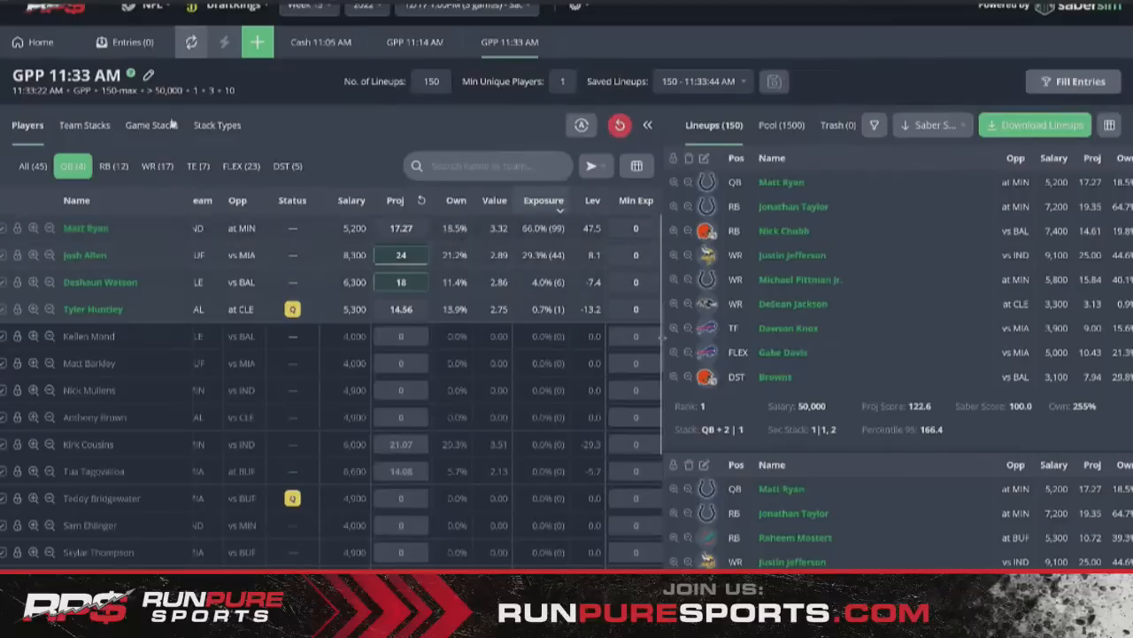
- Check the GPP 11:33 AM build results, then return to the Projections home page
left_click(51, 48)
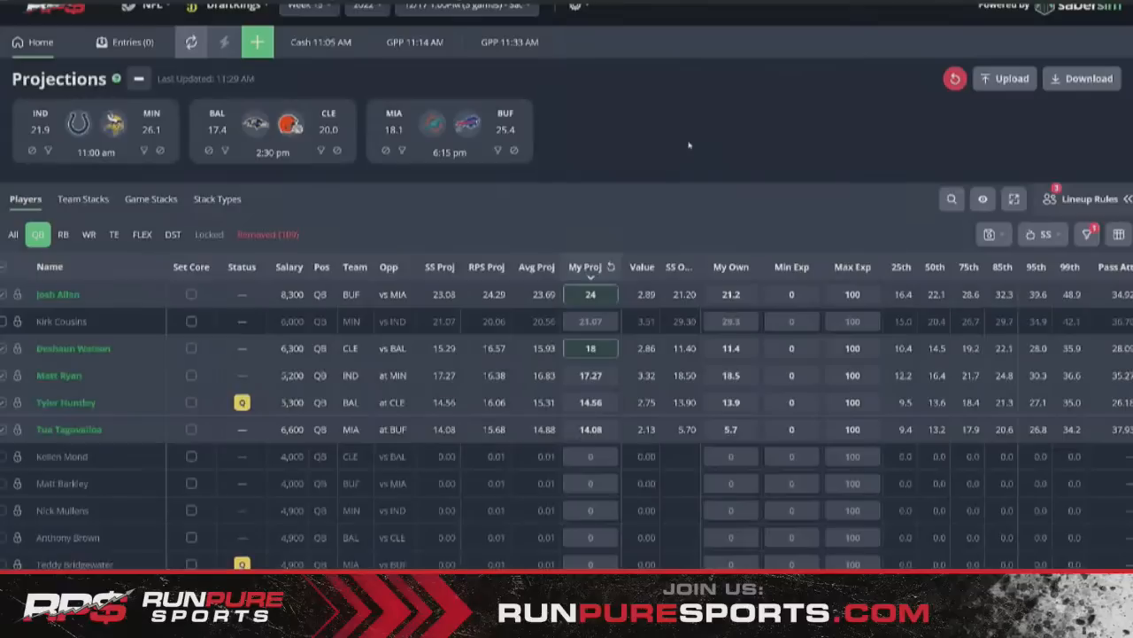
left_click(505, 44)
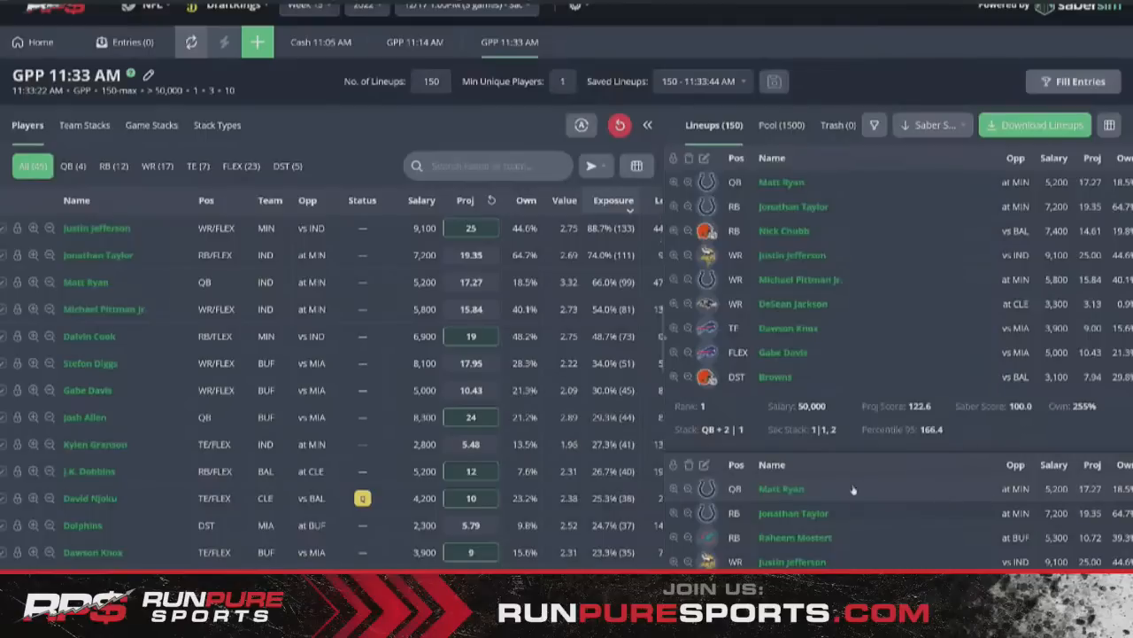
left_click(29, 46)
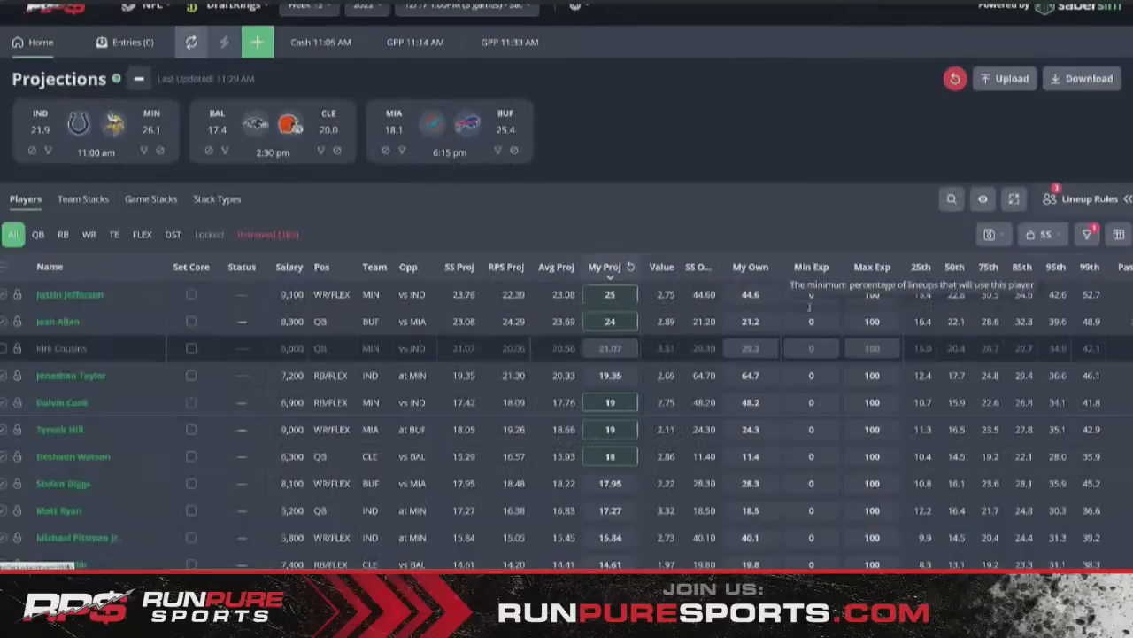
- Start a new if-then group rule: exactly 1 Jonathan Taylor, exact count of secondary players
left_click(1088, 198)
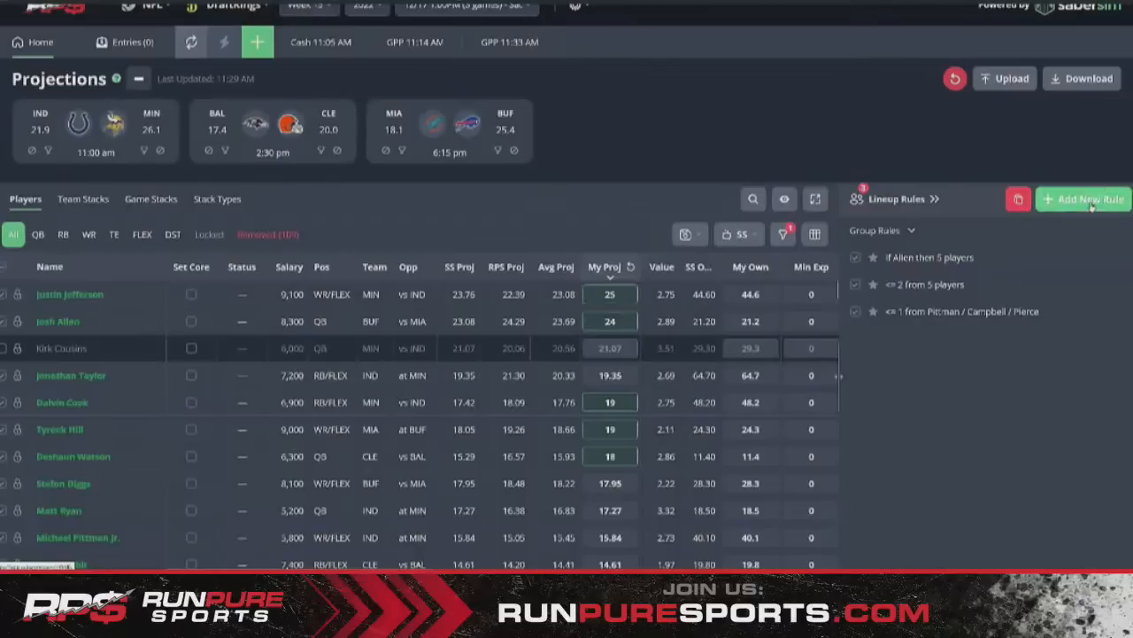
left_click(1089, 199)
left_click(959, 236)
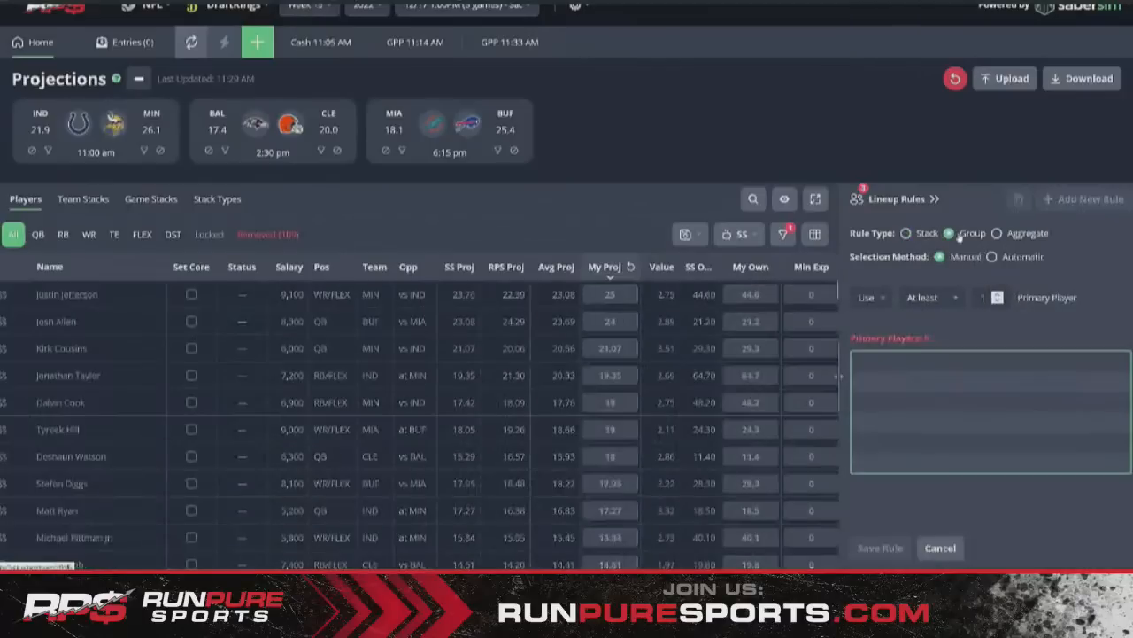
left_click(872, 297)
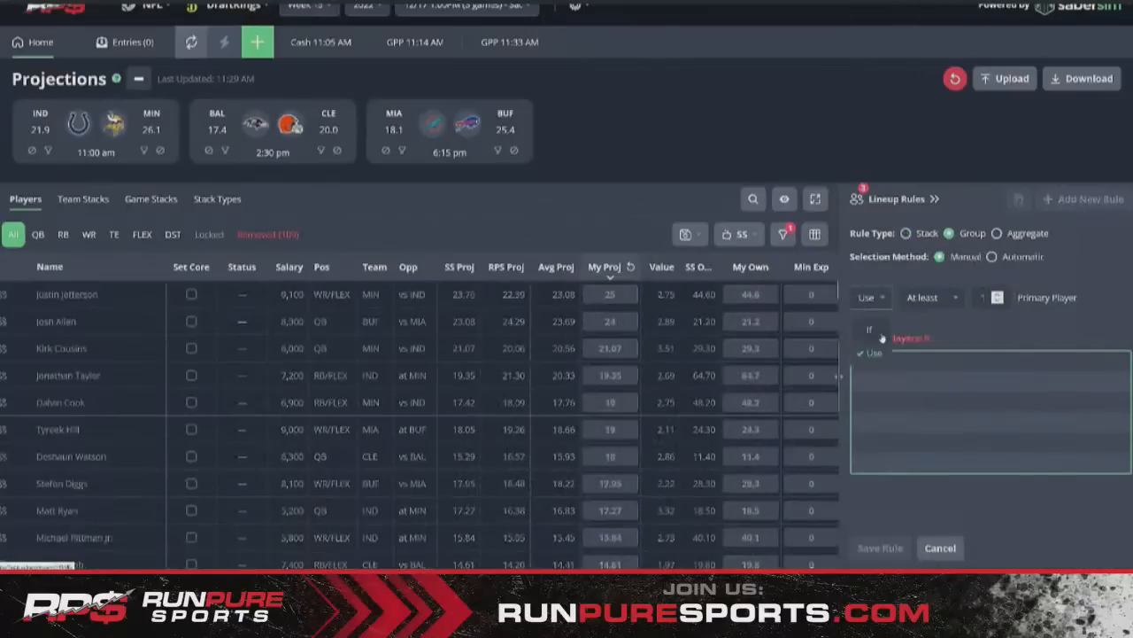
left_click(877, 329)
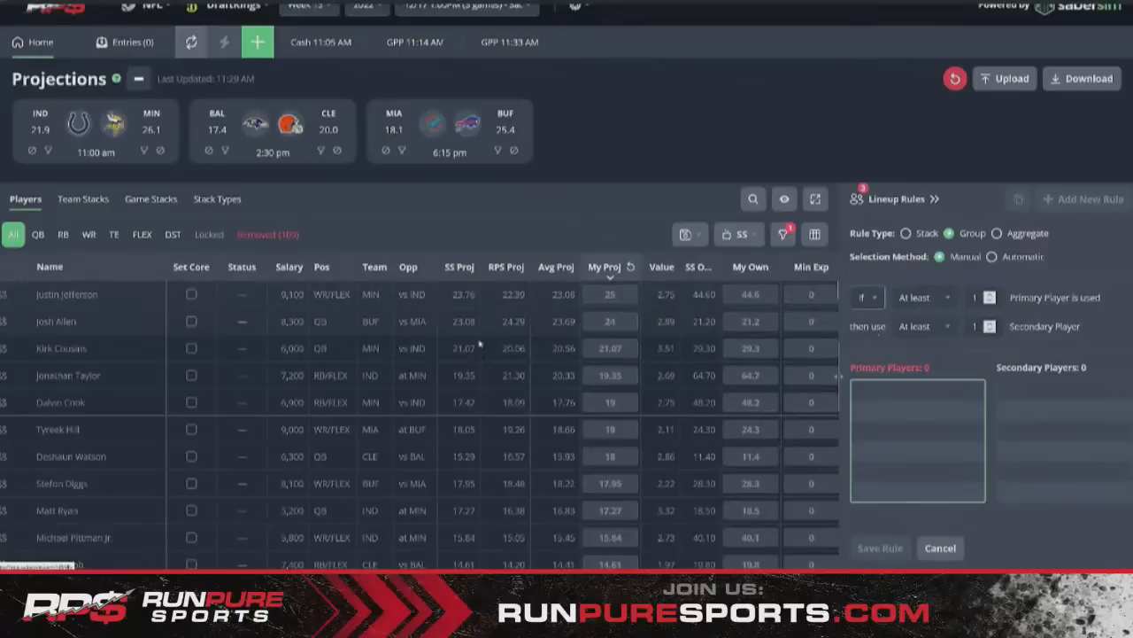
left_click(923, 298)
left_click(928, 360)
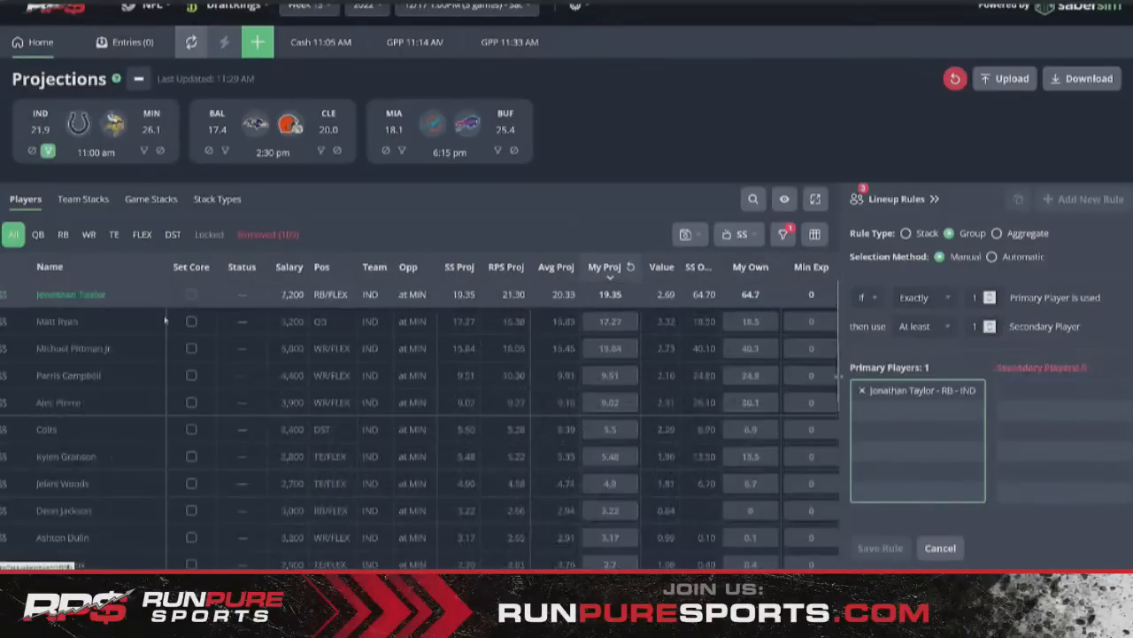
left_click(921, 326)
left_click(931, 390)
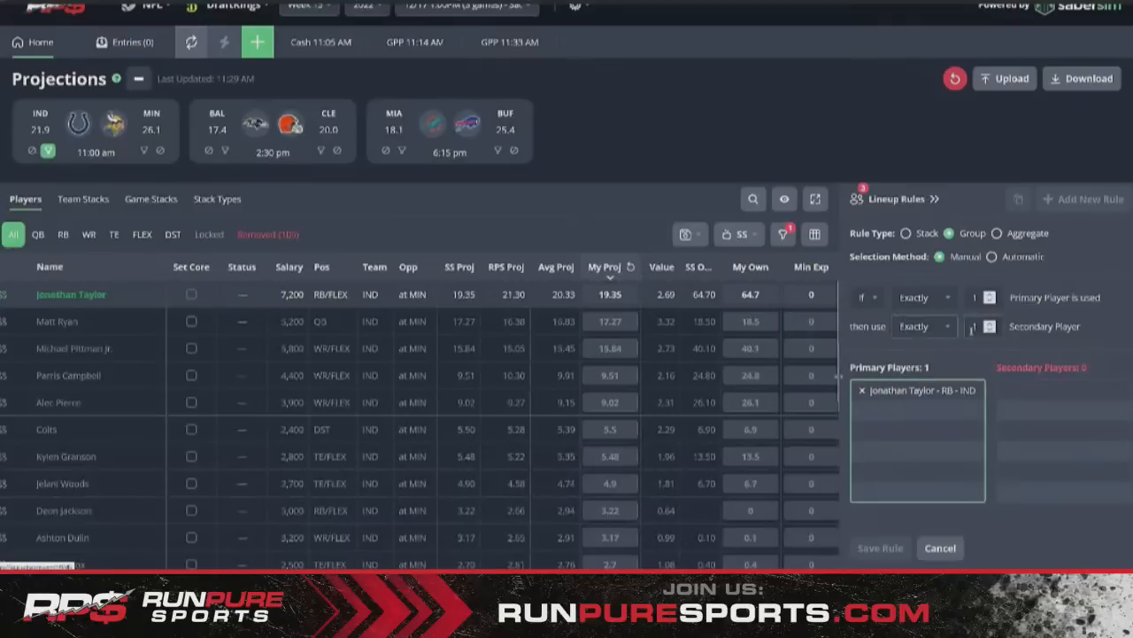
left_click(1081, 461)
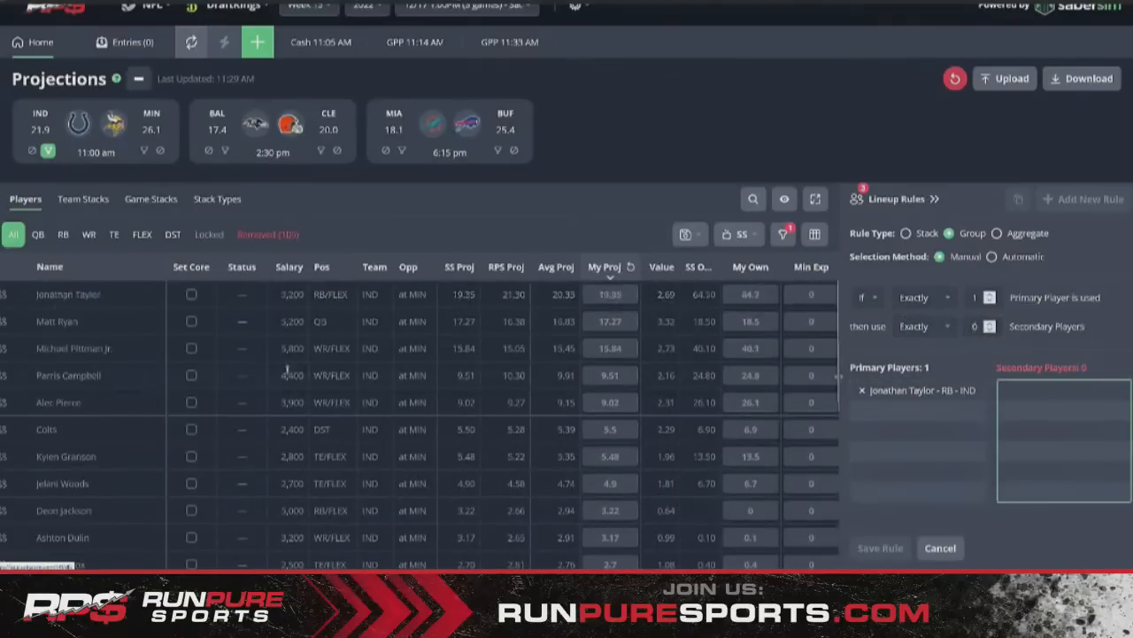
- Add ten Colts teammates, from Matt Ryan to Mo Alie-Cox and Zack Moss, as secondaries and save
left_click(3, 322)
left_click(2, 348)
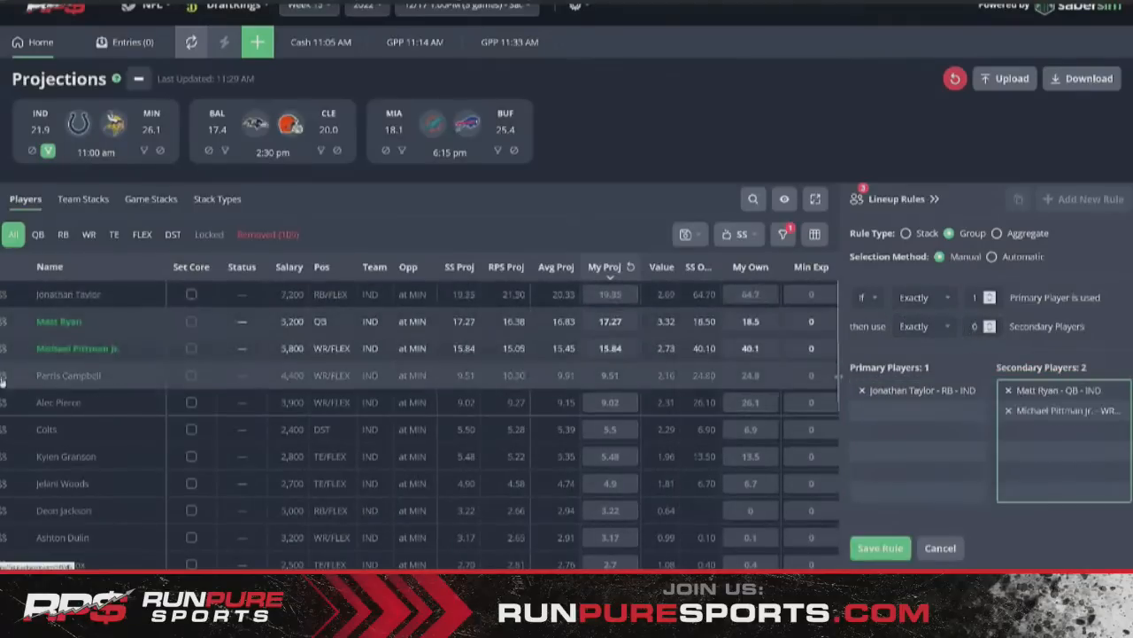
left_click(2, 376)
left_click(2, 402)
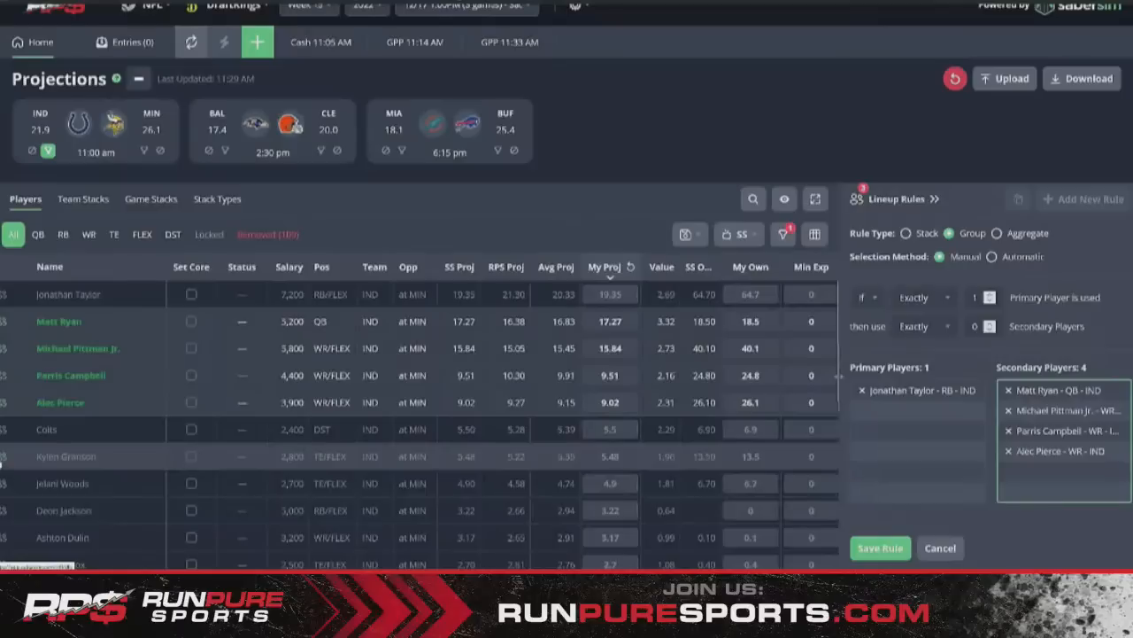
left_click(3, 456)
left_click(3, 483)
left_click(3, 510)
left_click(2, 537)
scroll(8, 526, "down", 3)
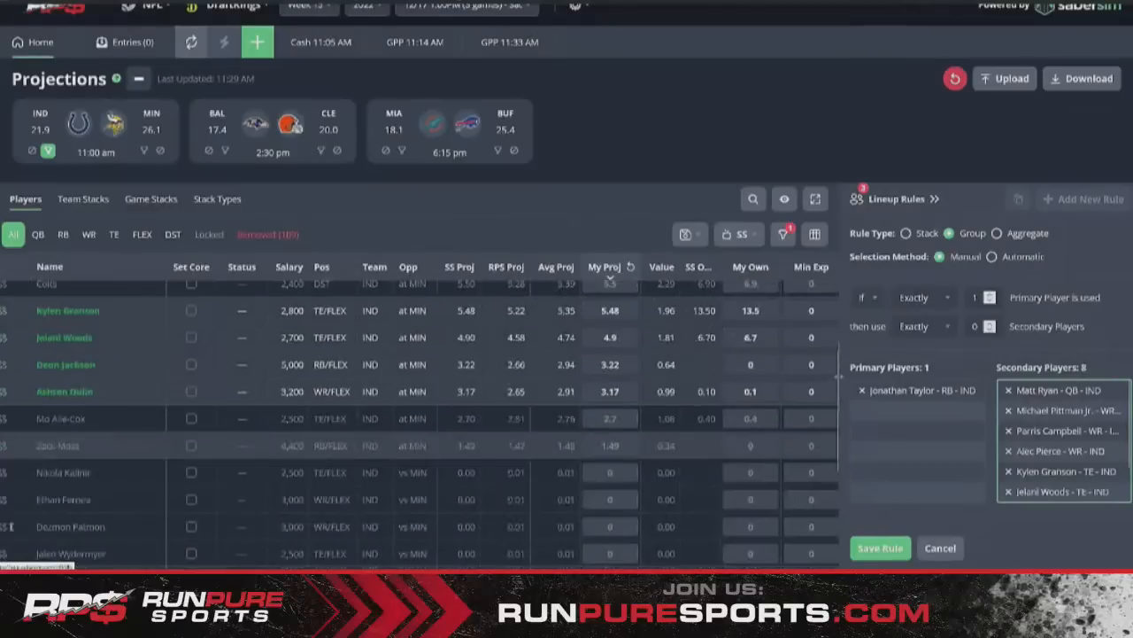
left_click(9, 418)
left_click(9, 446)
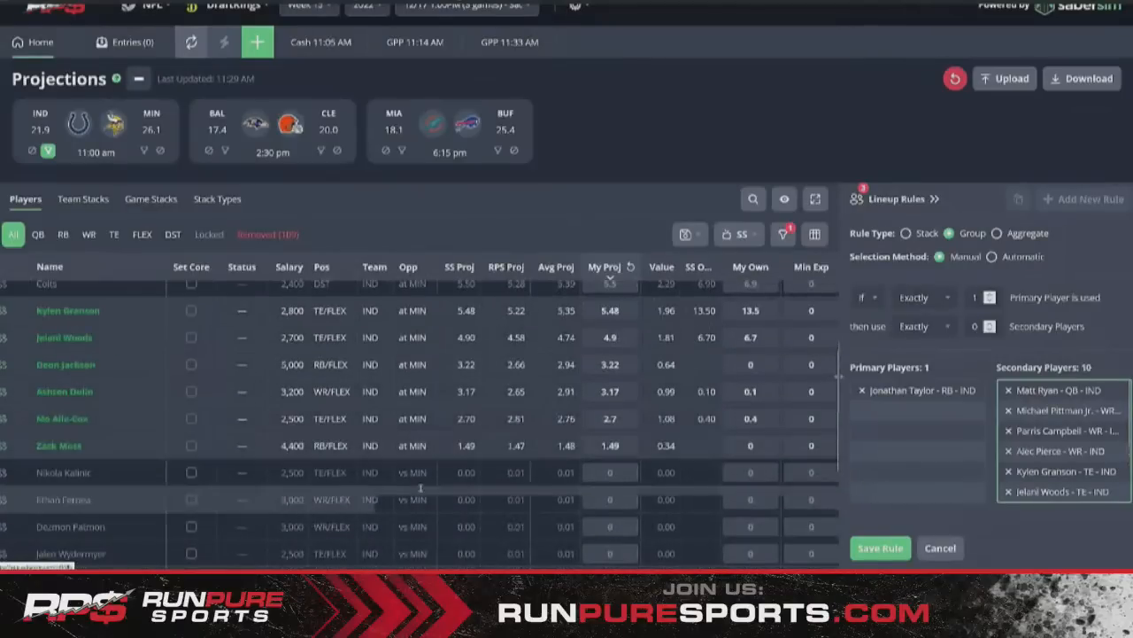
scroll(420, 487, "up", 3)
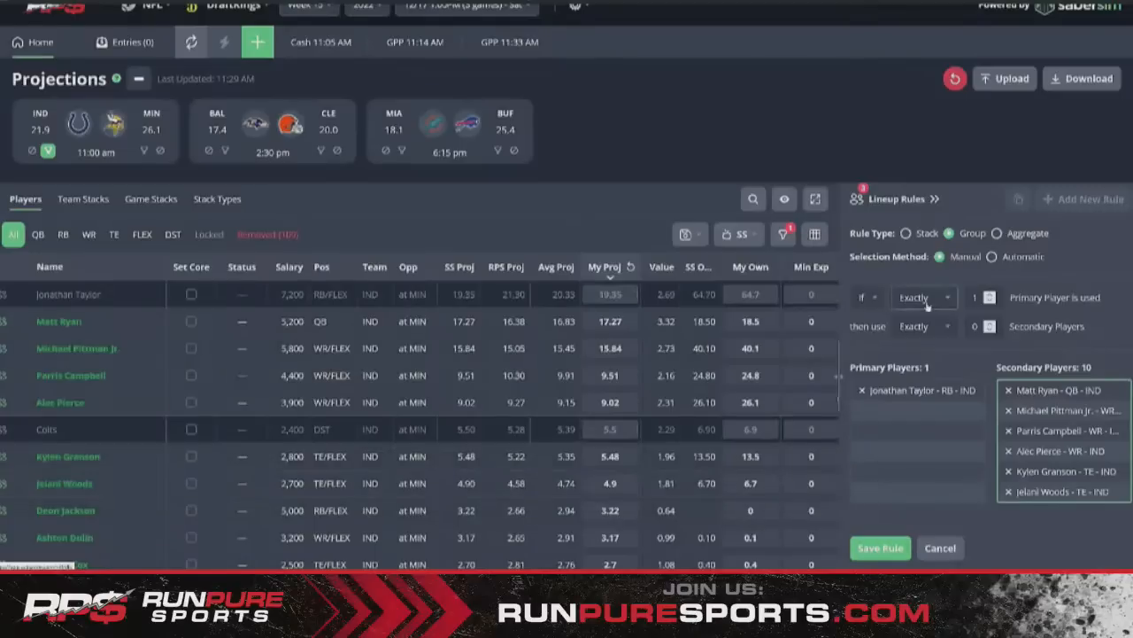
left_click(880, 547)
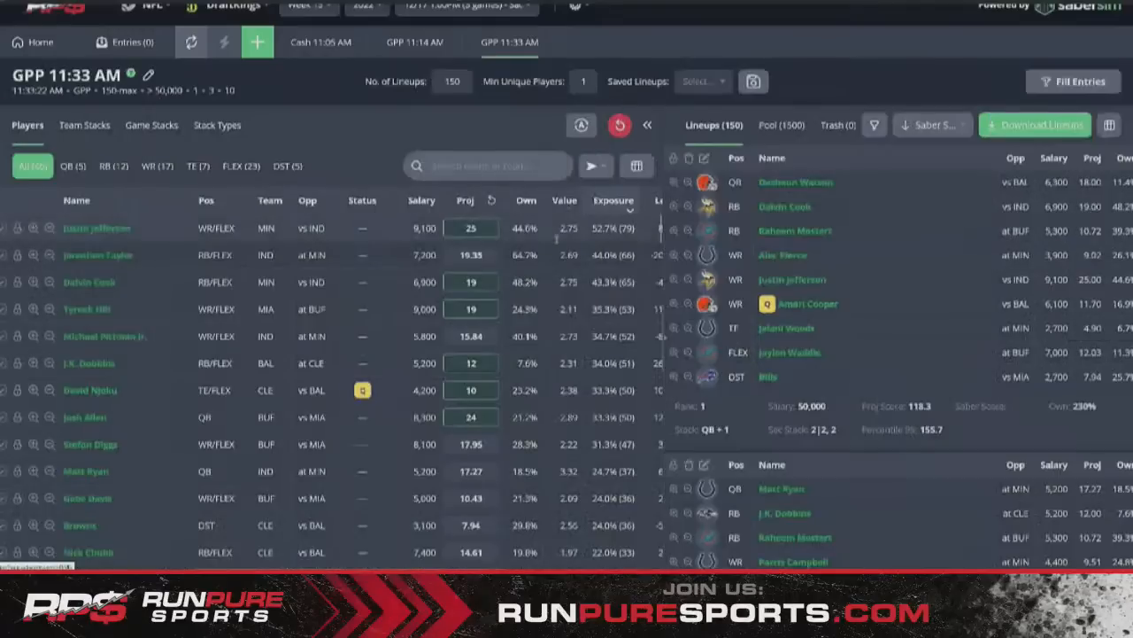
- Filter the build to quarterbacks and sort them by pool percentage
left_click(72, 168)
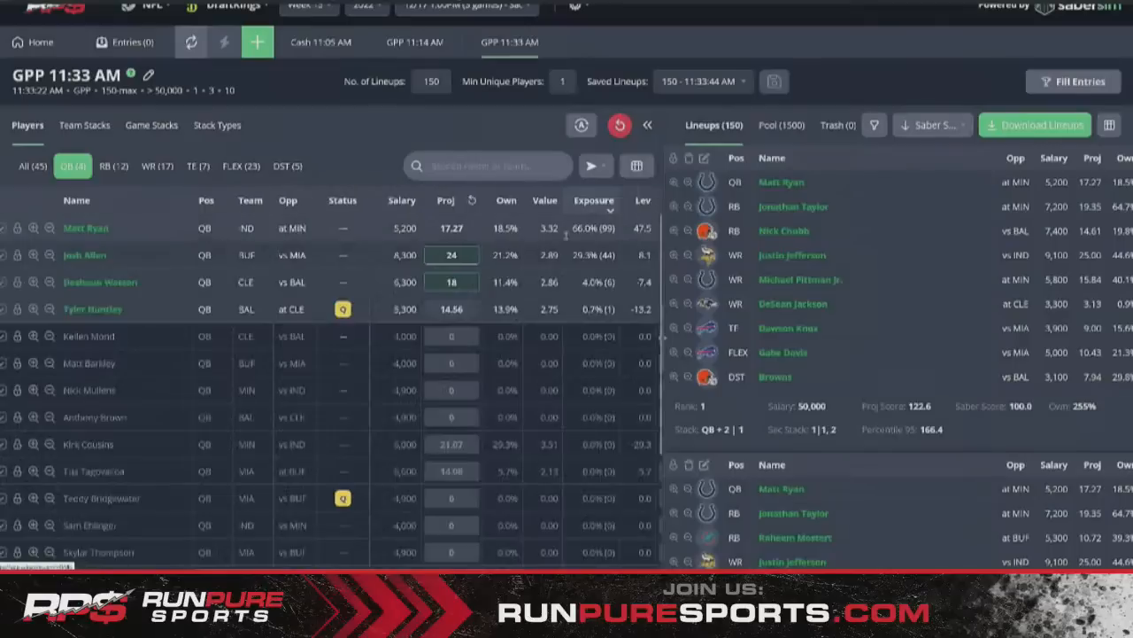
scroll(565, 234, "right", 3)
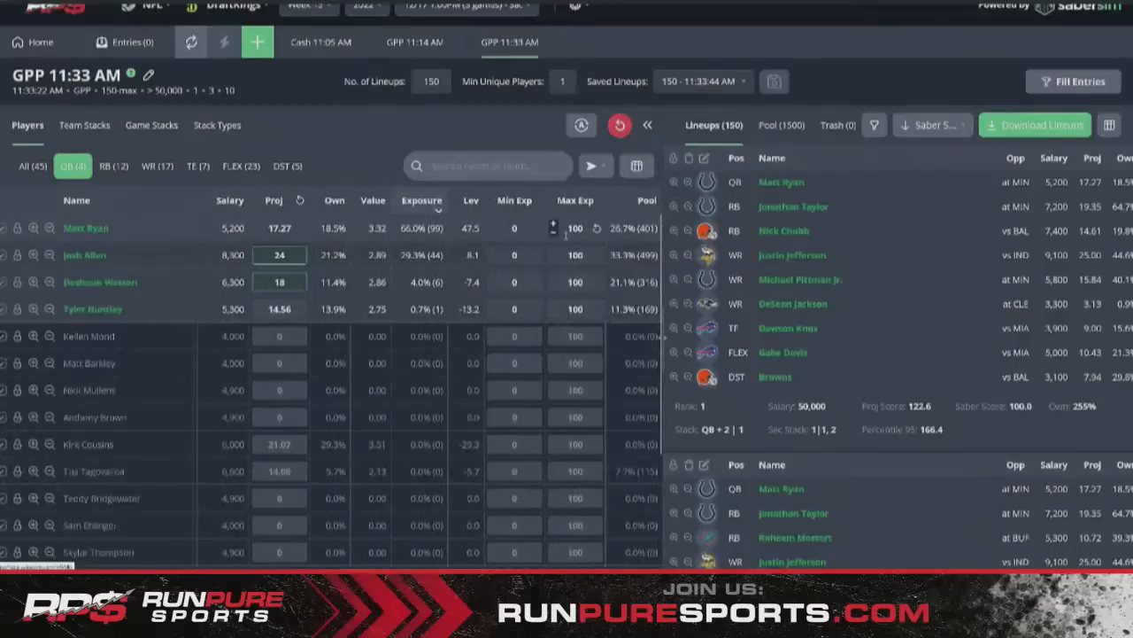
left_click(629, 202)
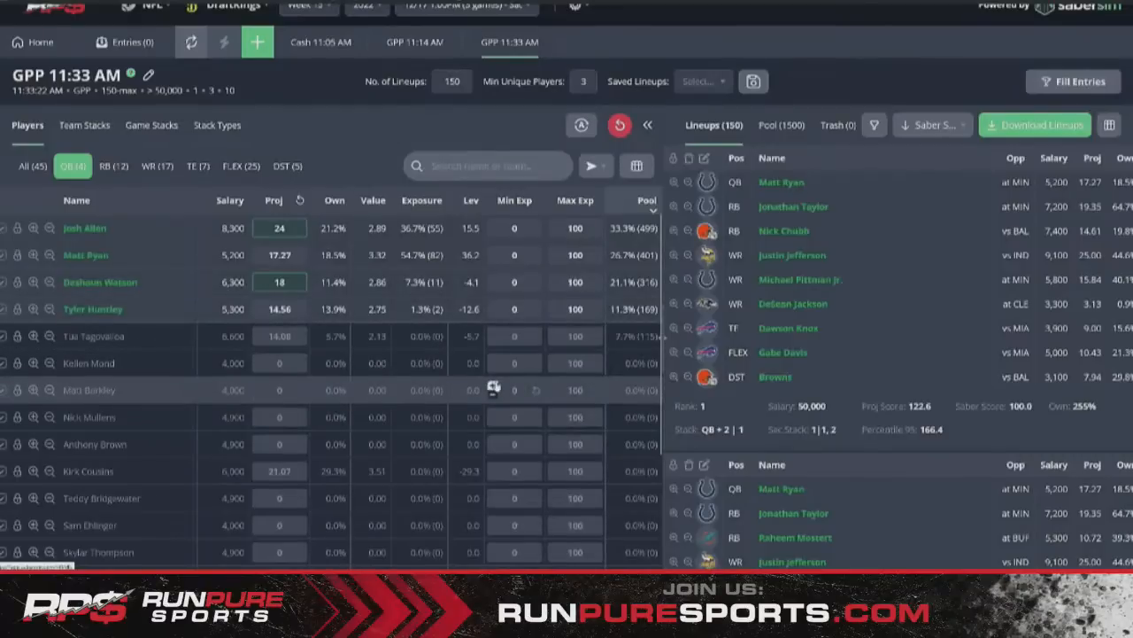
- Raise Min Unique Players from 3 to 4, then go to Projections and open Lineup Rules
left_click(587, 78)
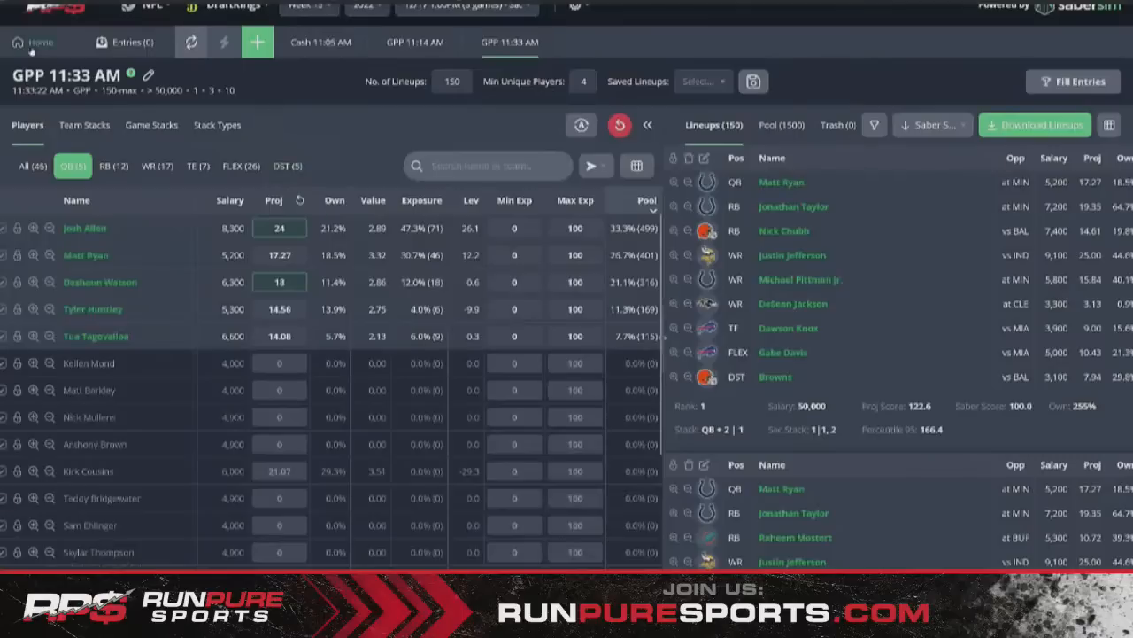
left_click(35, 42)
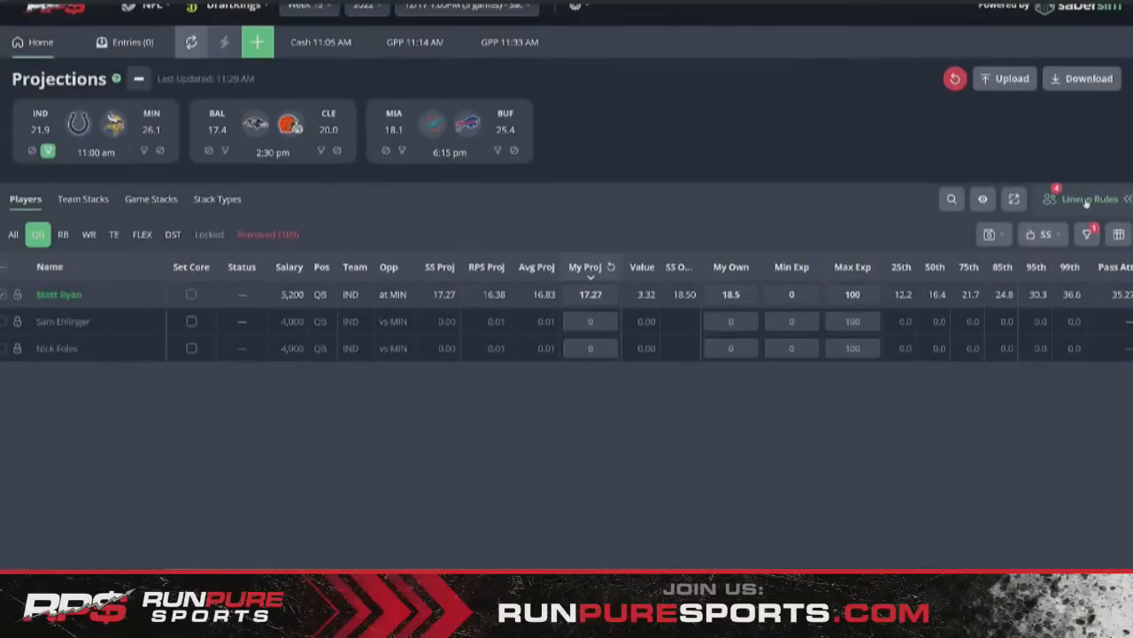
left_click(1087, 200)
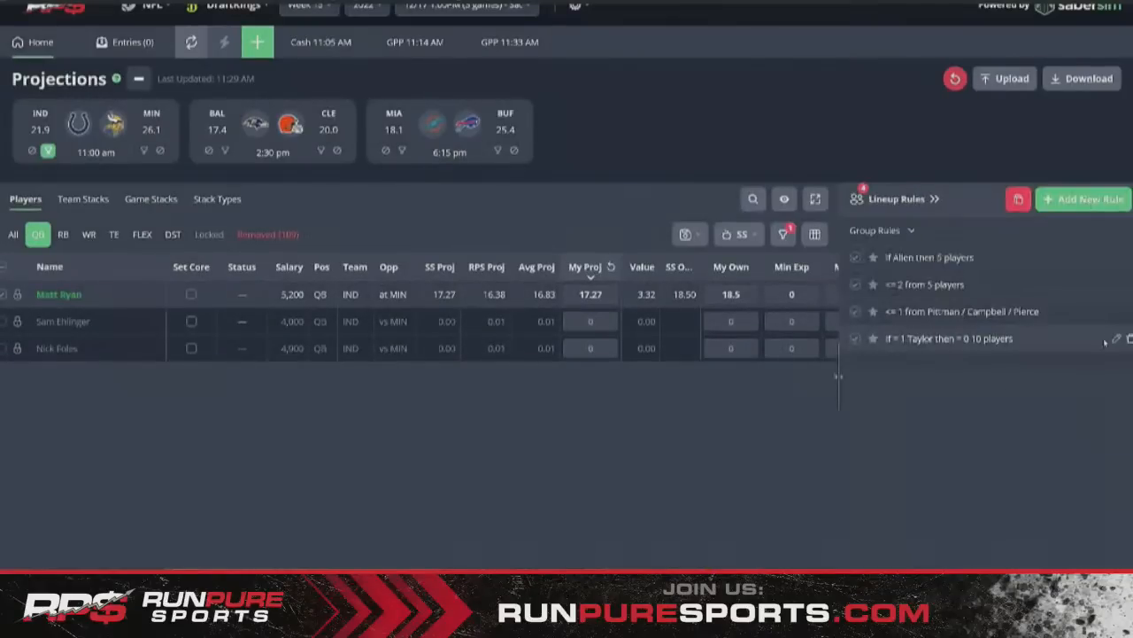
- Include Cleveland players and raise Deshaun Watson's My Proj to 20
left_click(1116, 339)
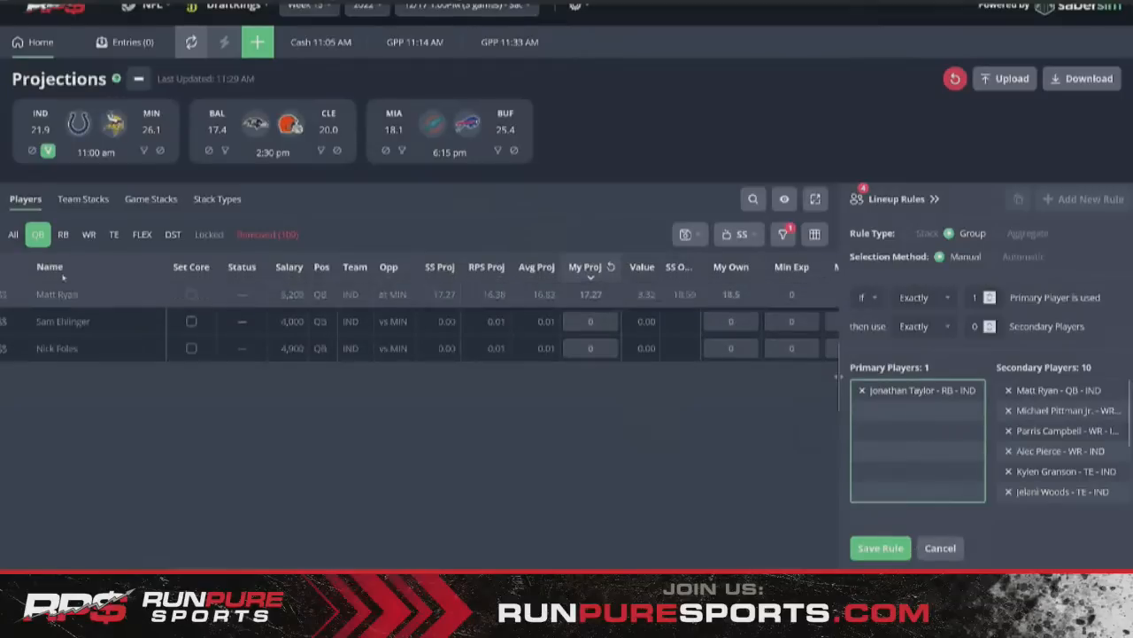
left_click(321, 150)
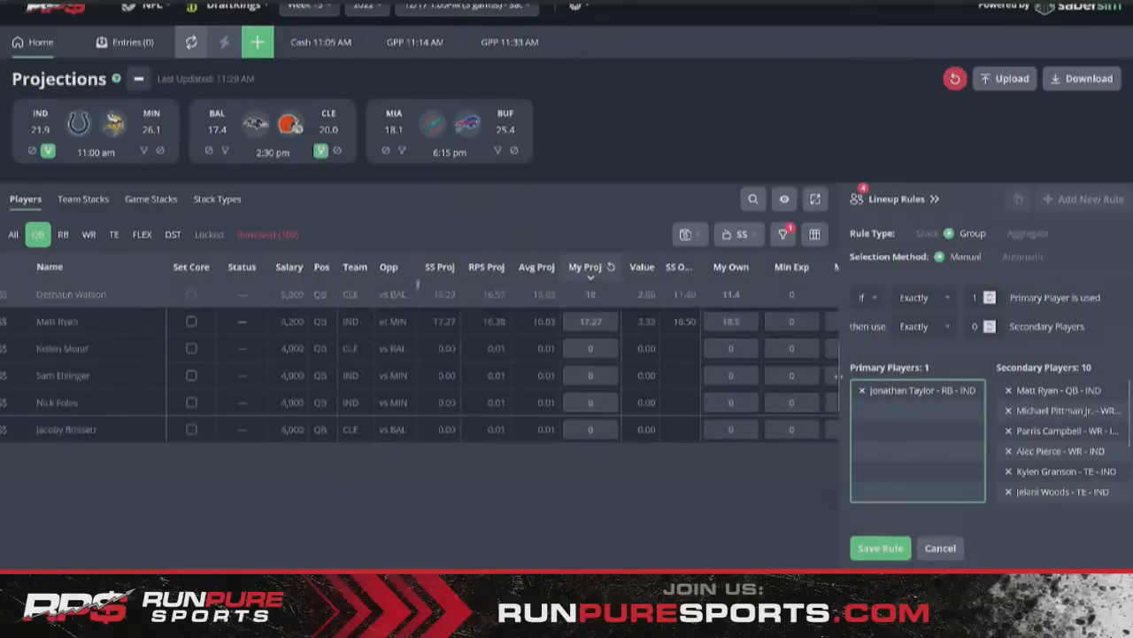
left_click(949, 549)
left_click(570, 290)
left_click(570, 291)
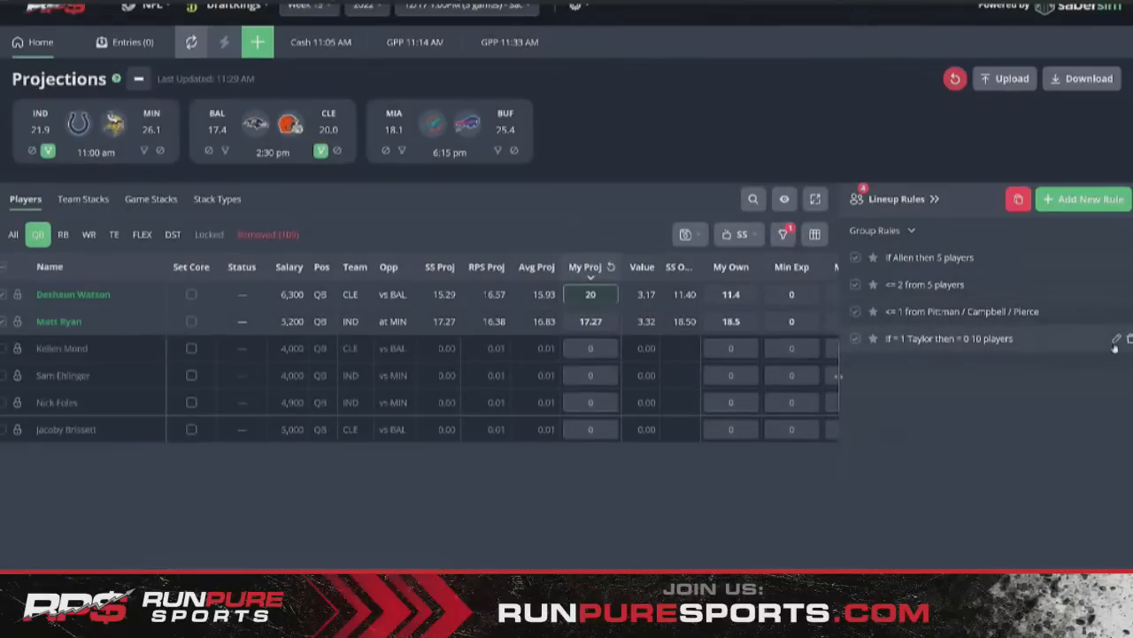
left_click(1117, 340)
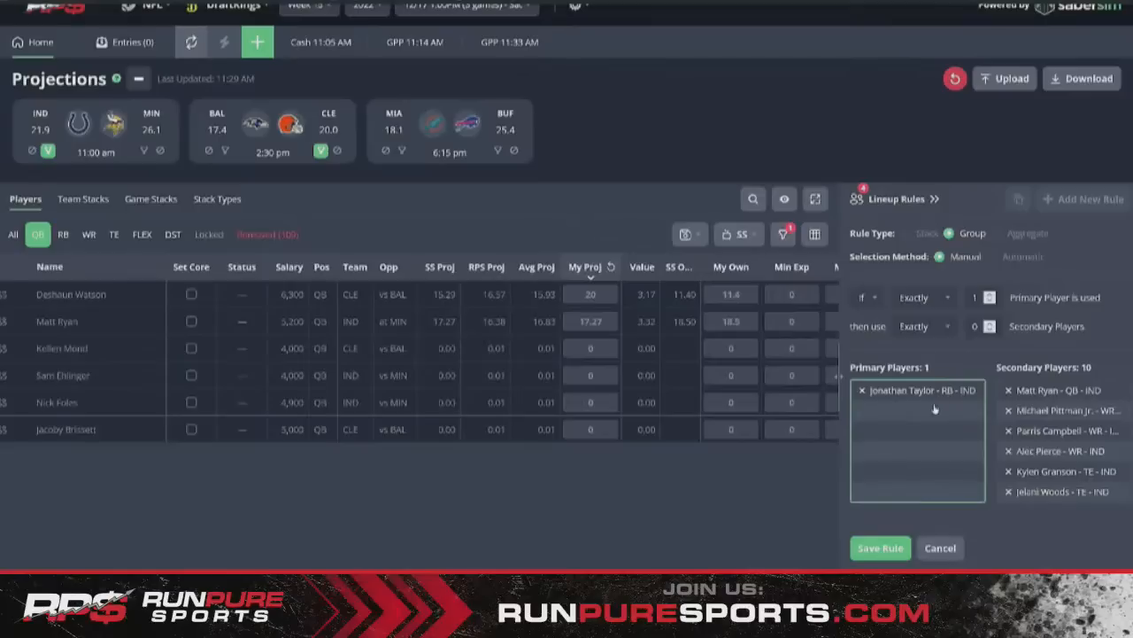
left_click(1009, 410)
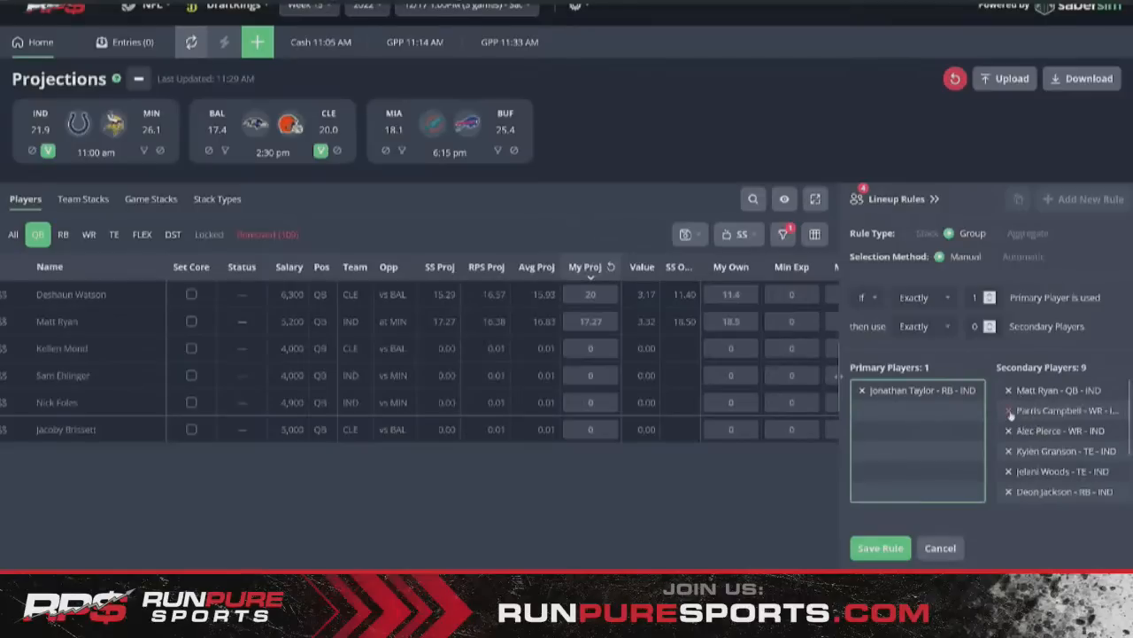
left_click(1009, 411)
left_click(1008, 411)
left_click(1009, 411)
left_click(1009, 411)
left_click(1008, 411)
left_click(1009, 411)
left_click(1009, 411)
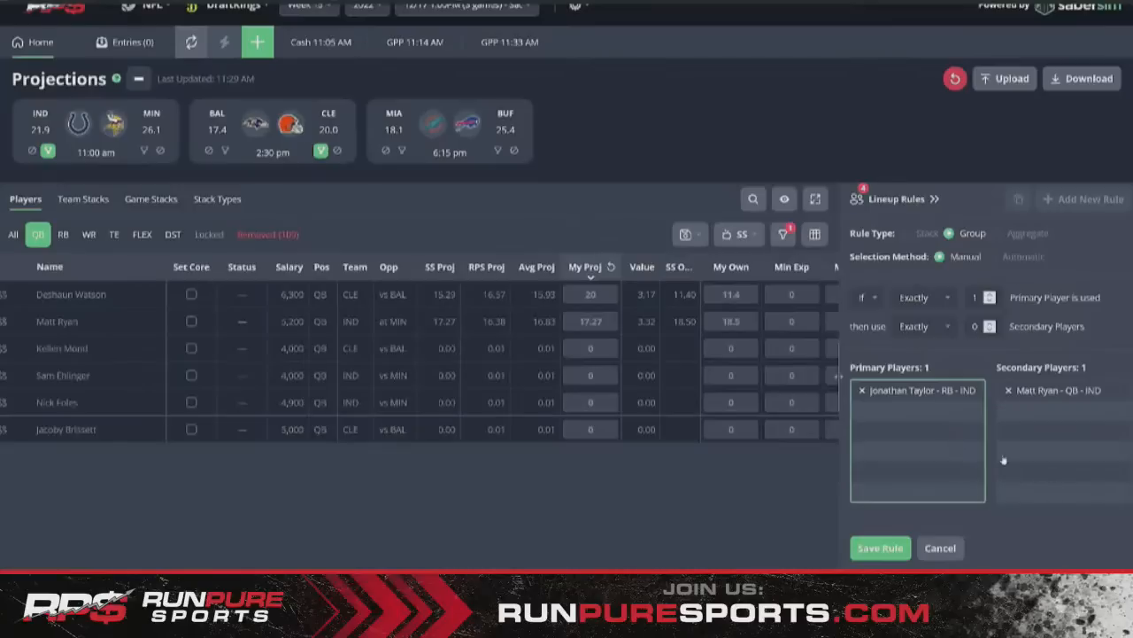
left_click(942, 548)
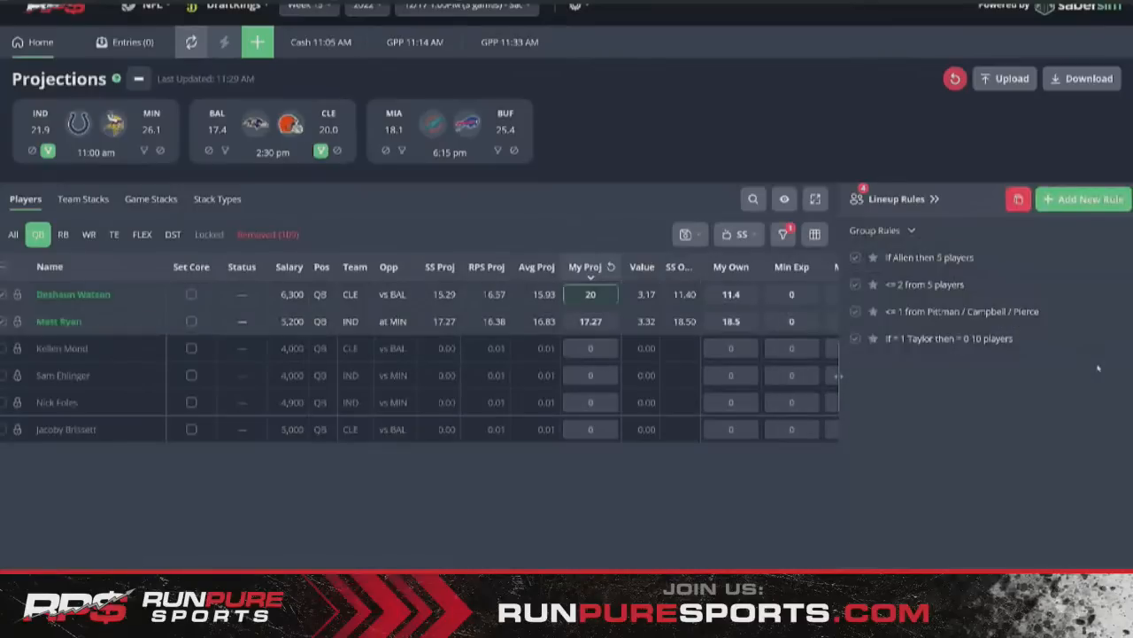
- Delete the Jonathan Taylor group rule and exclude Matt Ryan from the player pool
left_click(1121, 339)
left_click(610, 311)
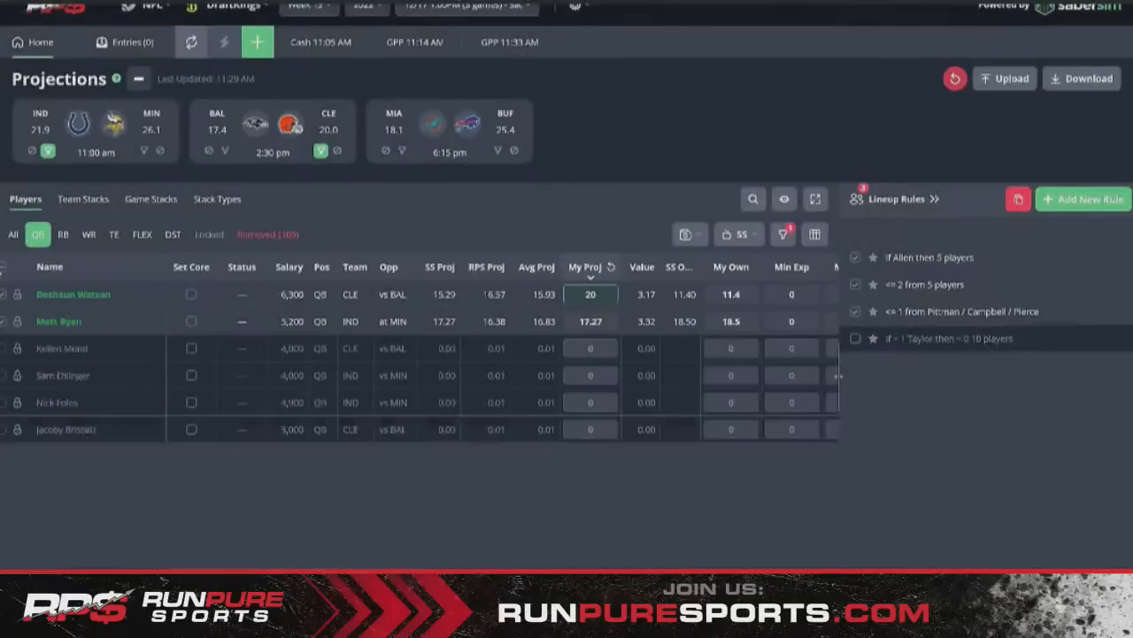
left_click(17, 323)
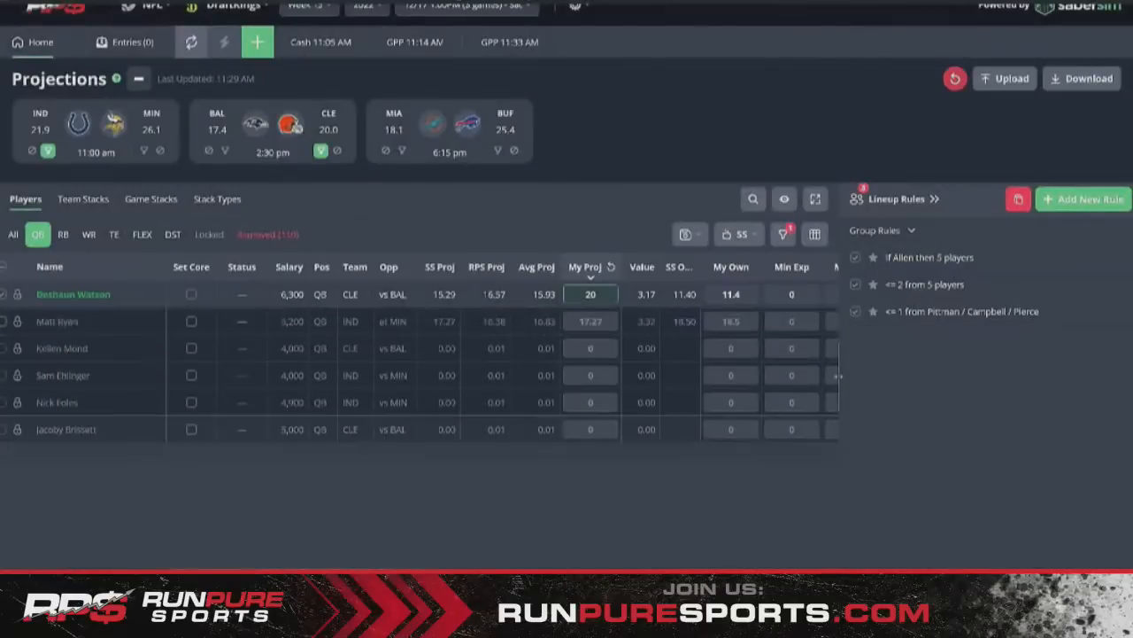
- Reset the position and CLE, IND, BAL team filters, then open a new contest setup
left_click(14, 234)
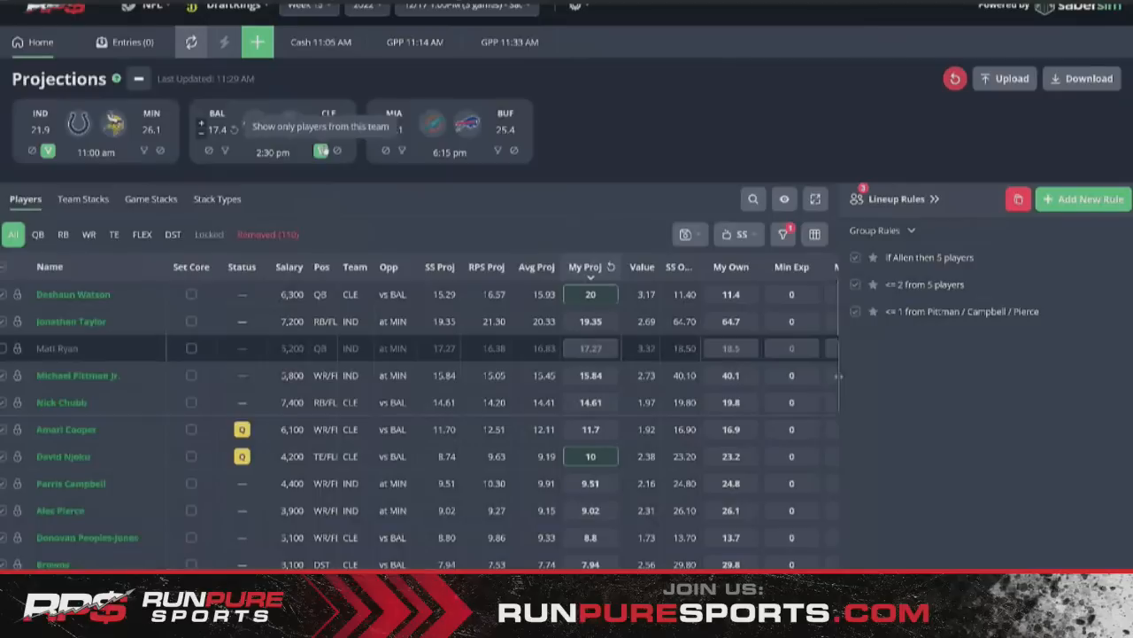
left_click(323, 152)
left_click(48, 152)
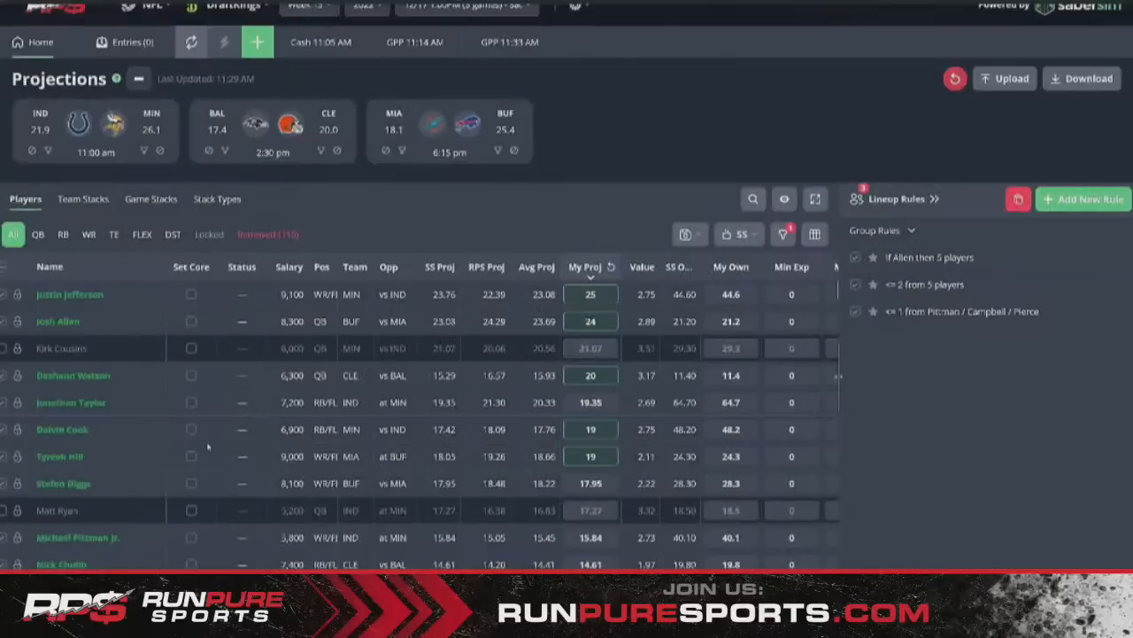
left_click(226, 152)
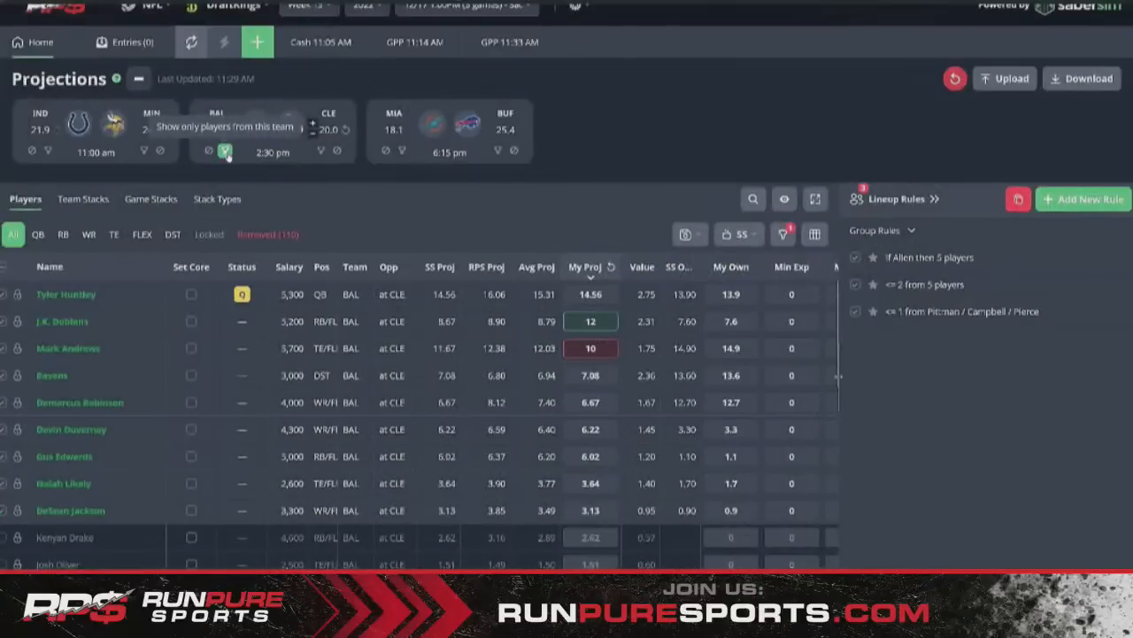
left_click(226, 151)
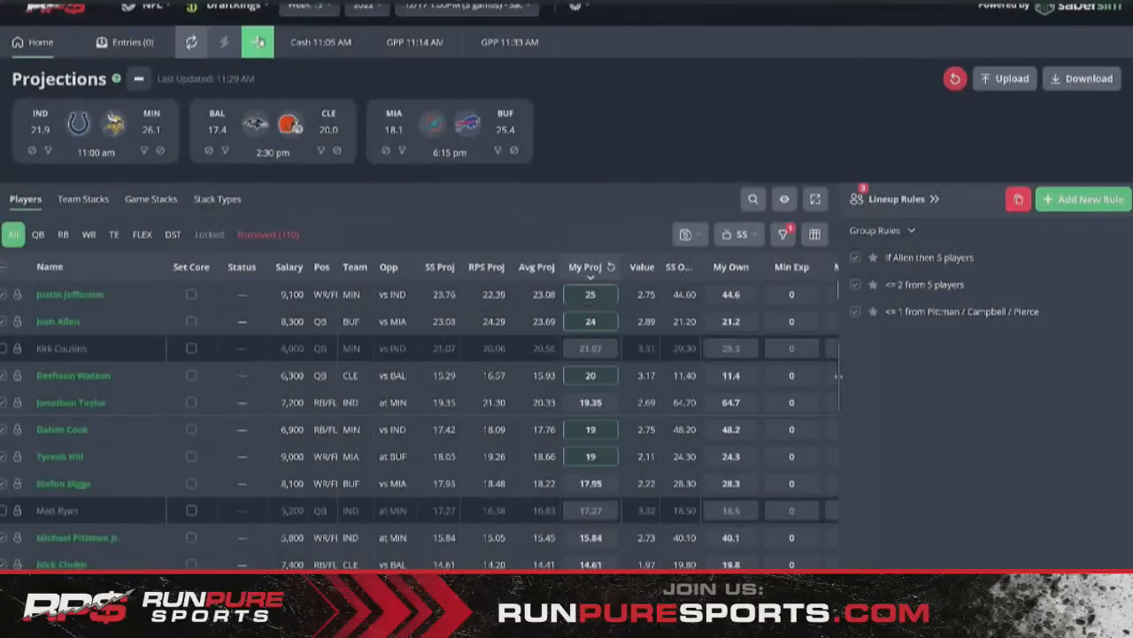
left_click(261, 42)
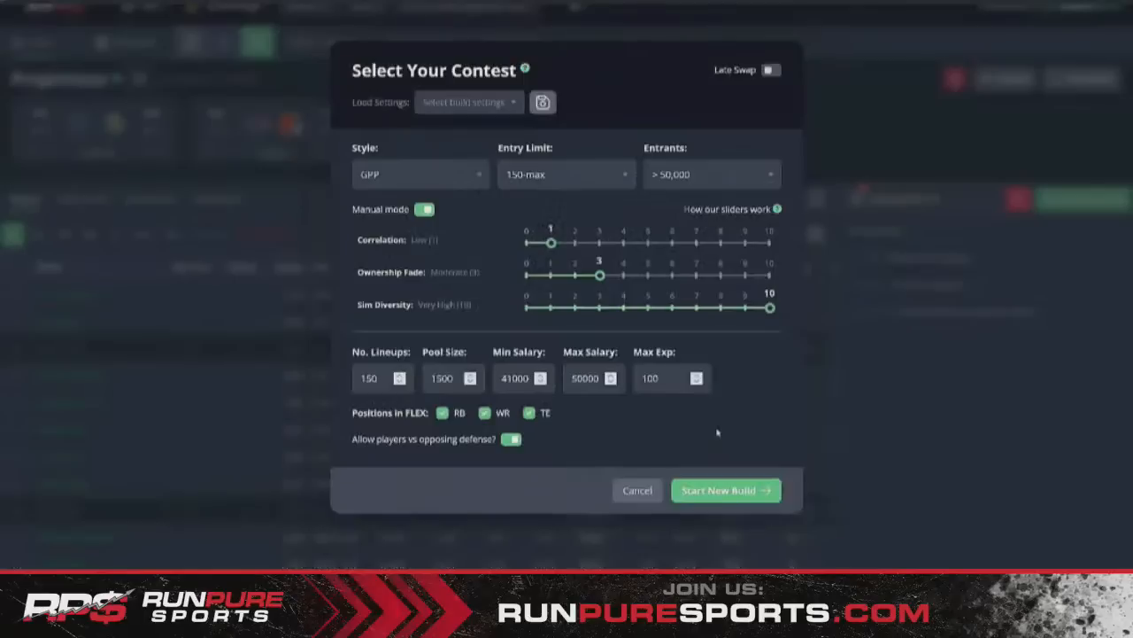
- Generate the GPP 11:38 AM 150-lineup build and show only its quarterbacks
left_click(734, 496)
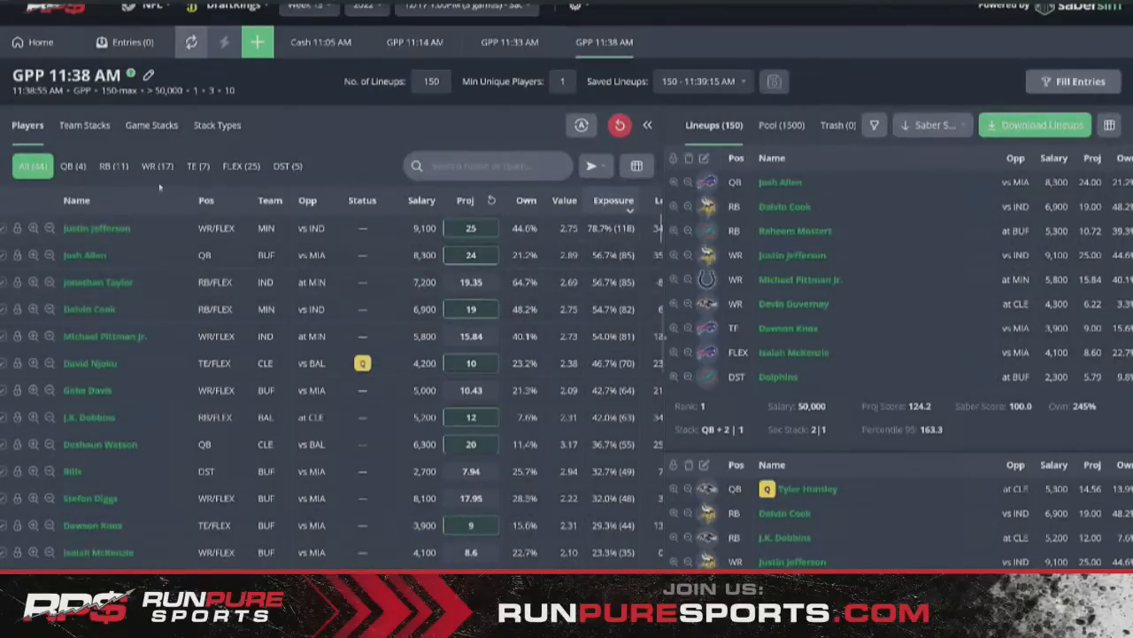
left_click(73, 165)
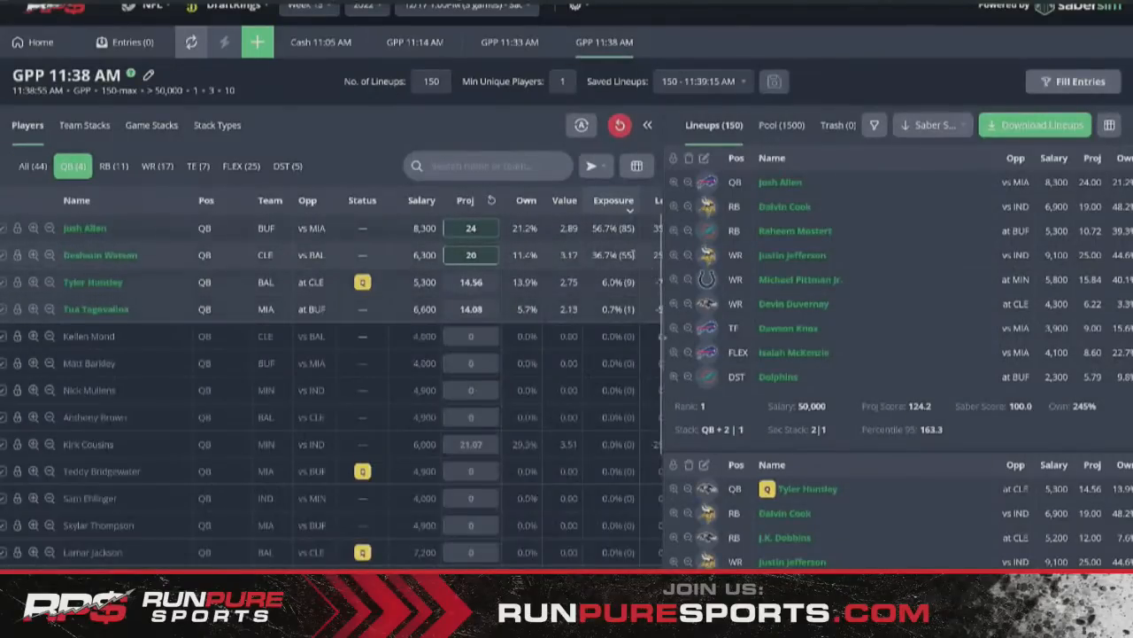
scroll(600, 262, "right", 2)
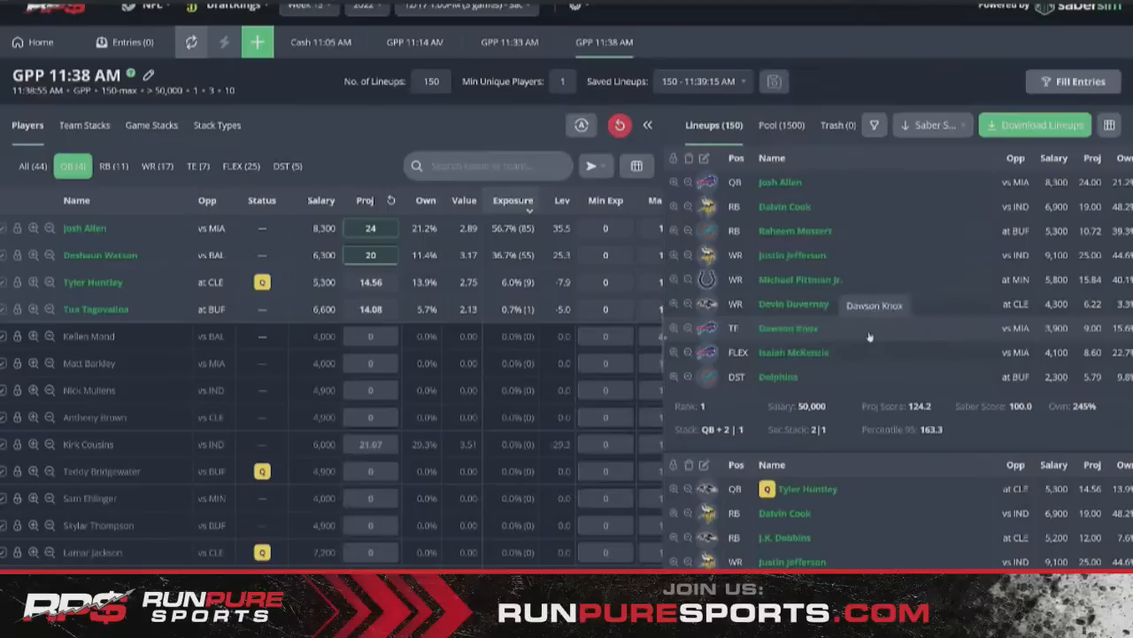
scroll(837, 305, "down", 3)
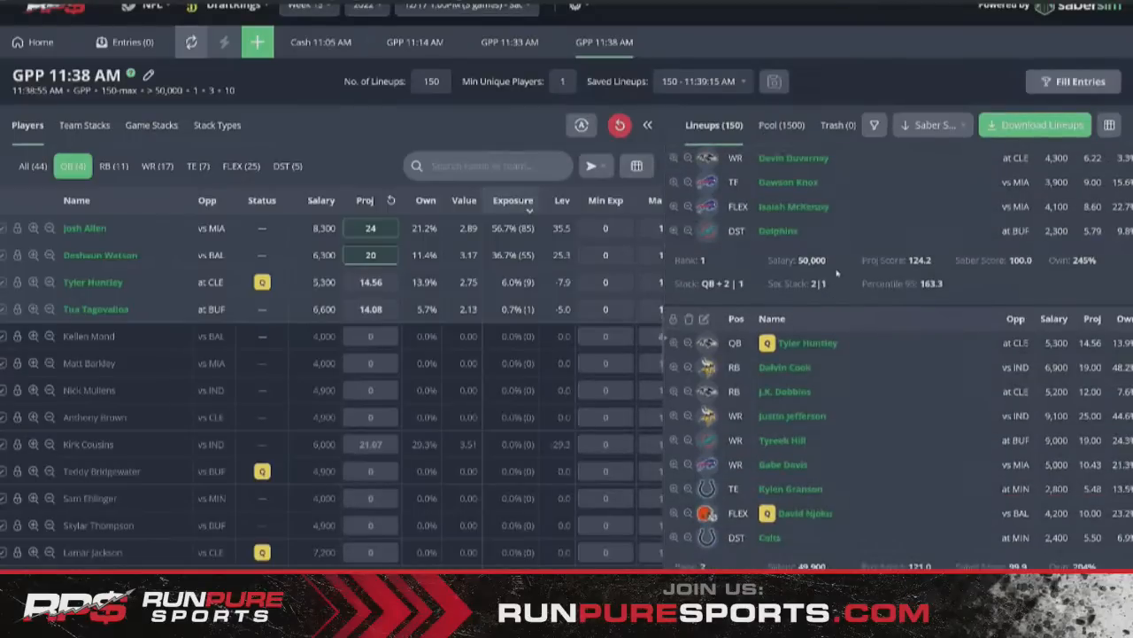
scroll(837, 273, "up", 3)
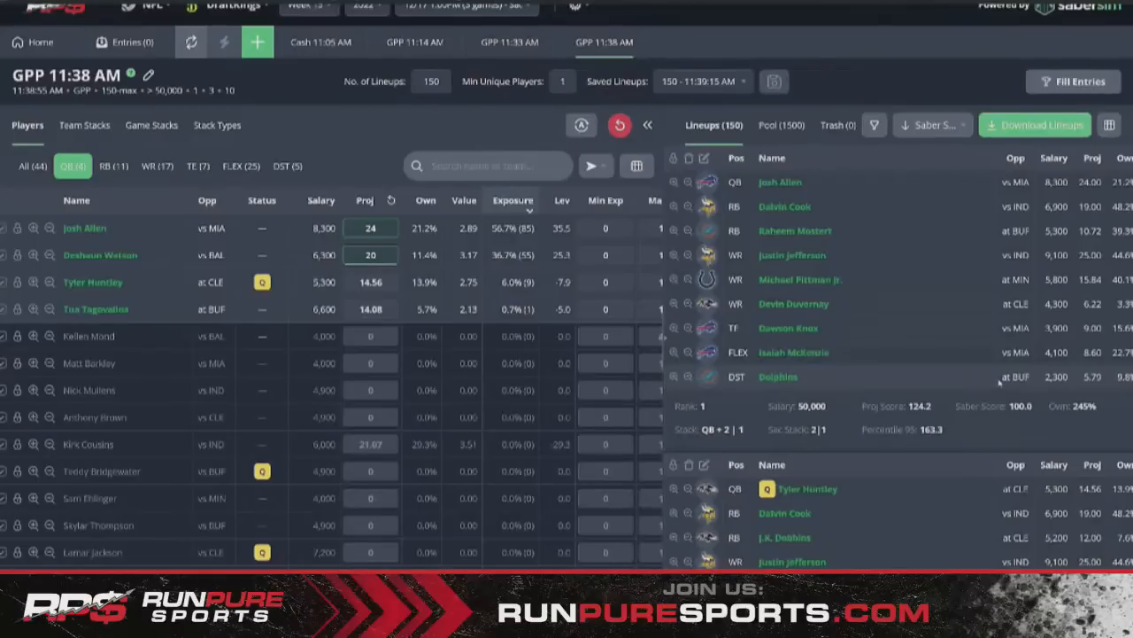
scroll(1000, 381, "down", 3)
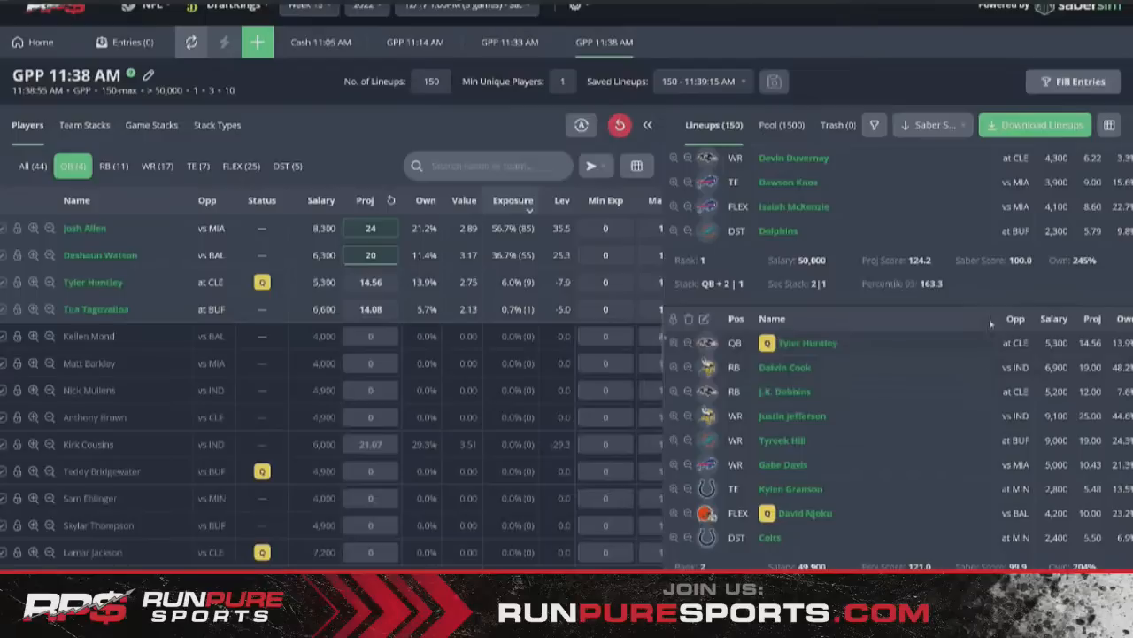
scroll(991, 323, "up", 3)
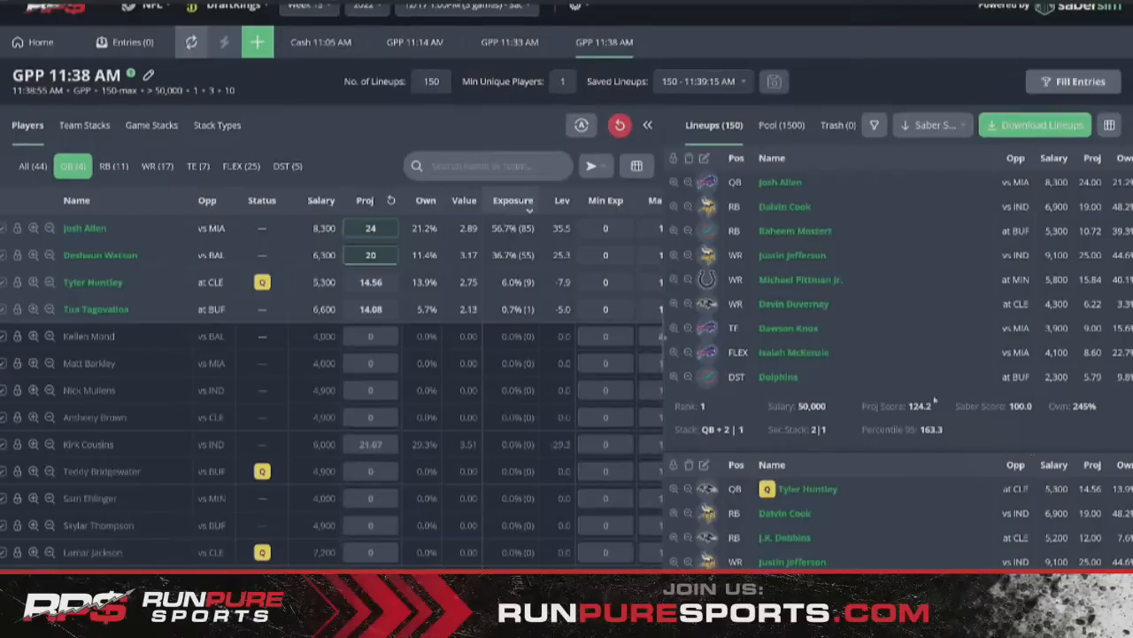
scroll(870, 254, "down", 3)
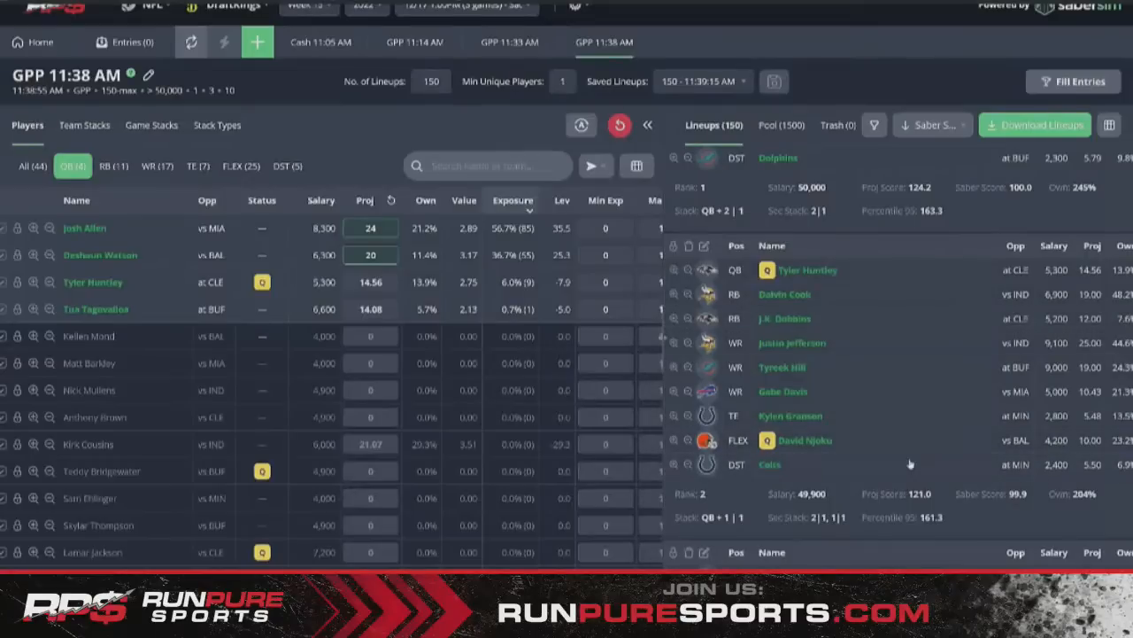
- Review the new lineups and sort the quarterbacks by projection, highest first
scroll(844, 401, "down", 2)
scroll(844, 401, "down", 4)
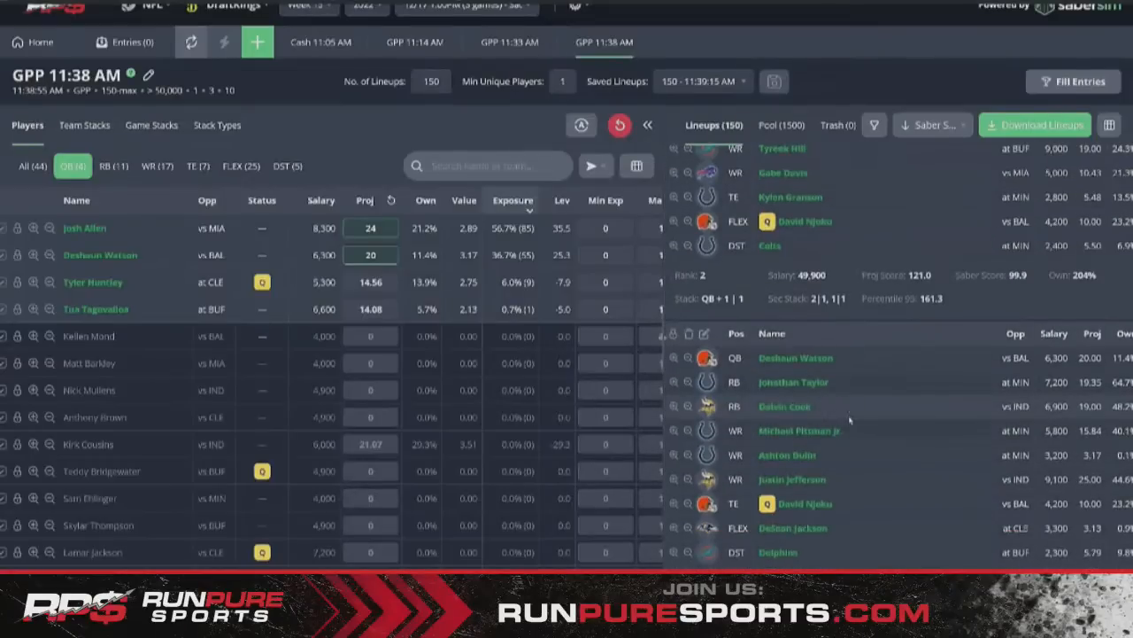
scroll(846, 423, "up", 6)
scroll(846, 423, "up", 5)
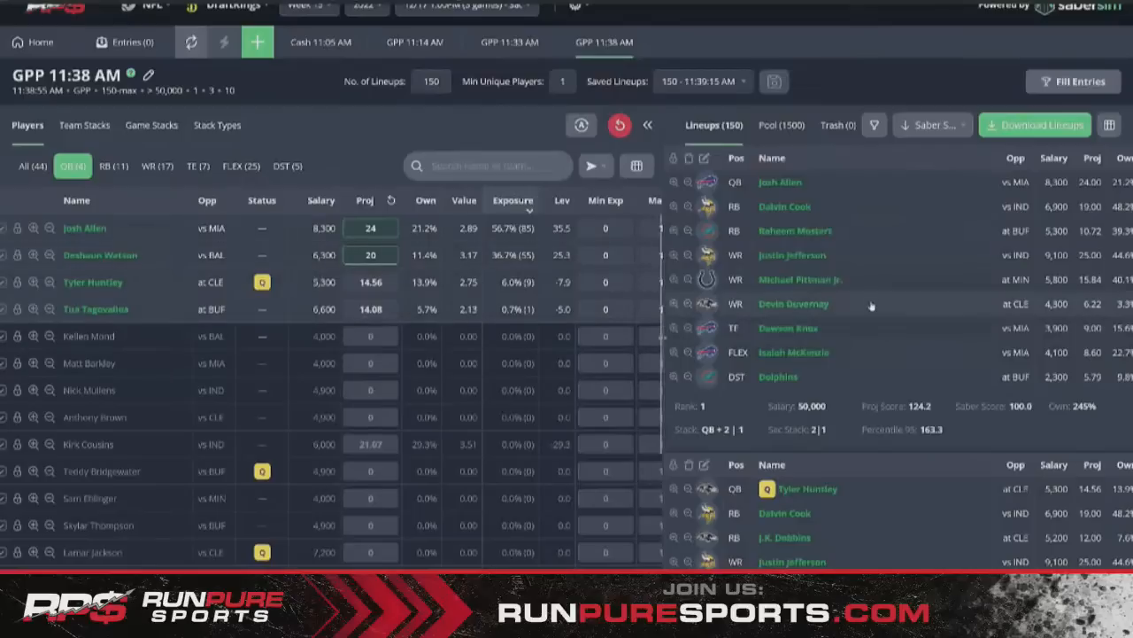
scroll(864, 270, "down", 5)
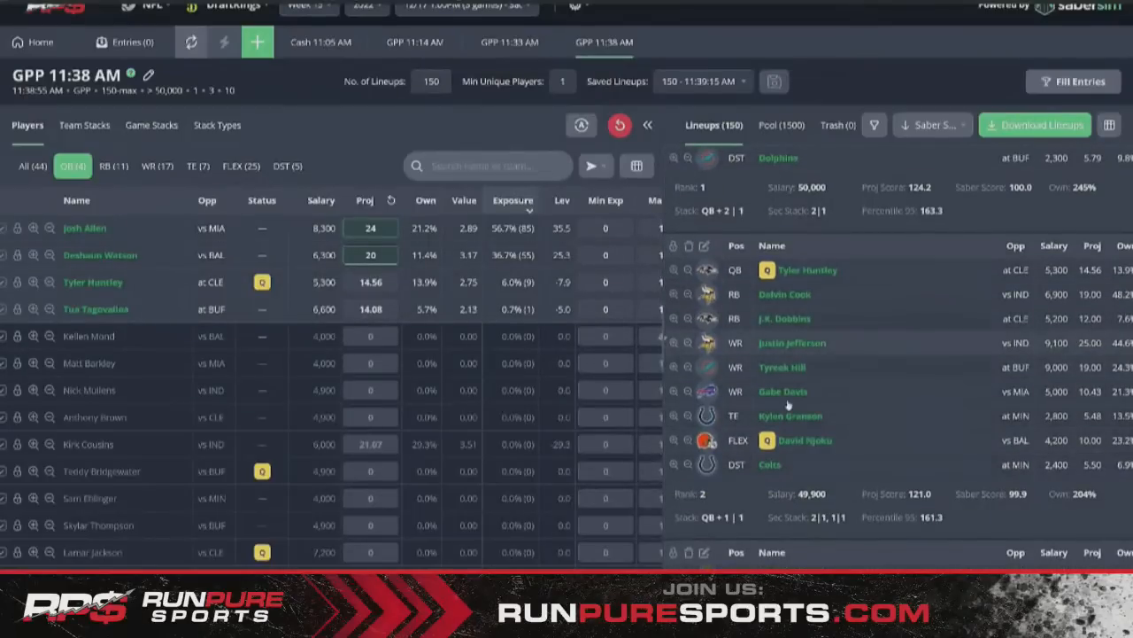
scroll(800, 372, "down", 2)
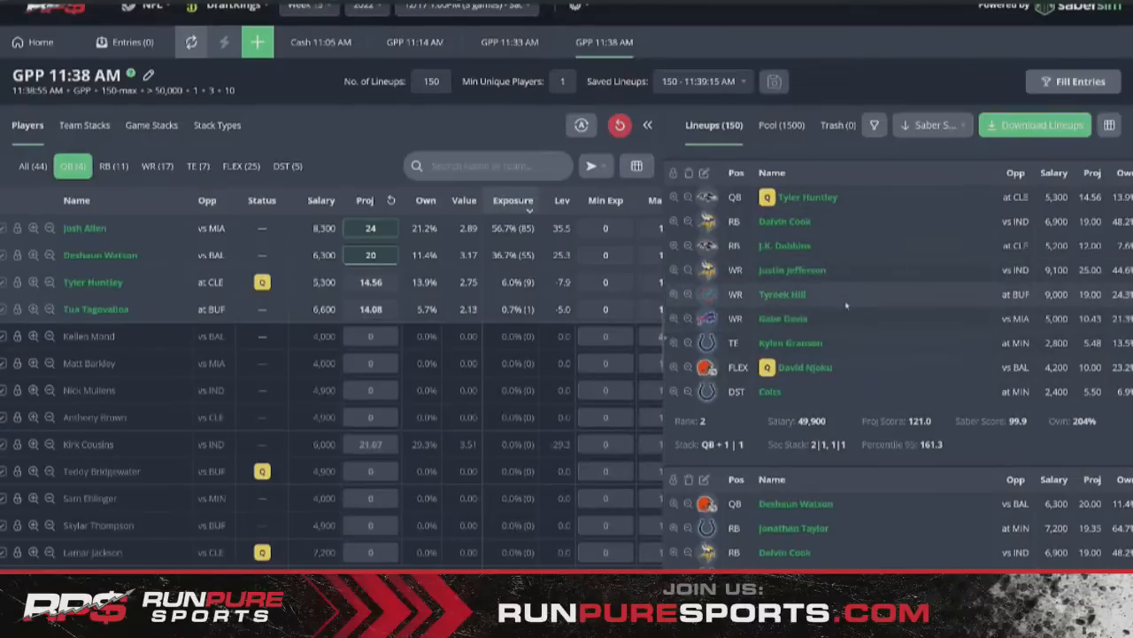
scroll(802, 291, "down", 2)
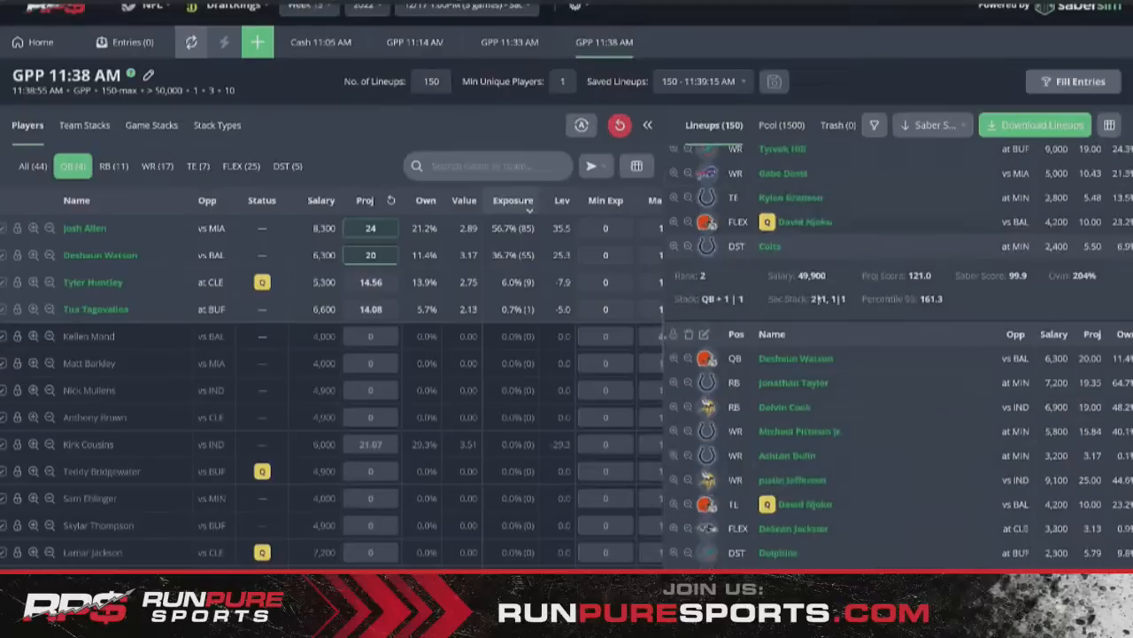
scroll(802, 376, "down", 5)
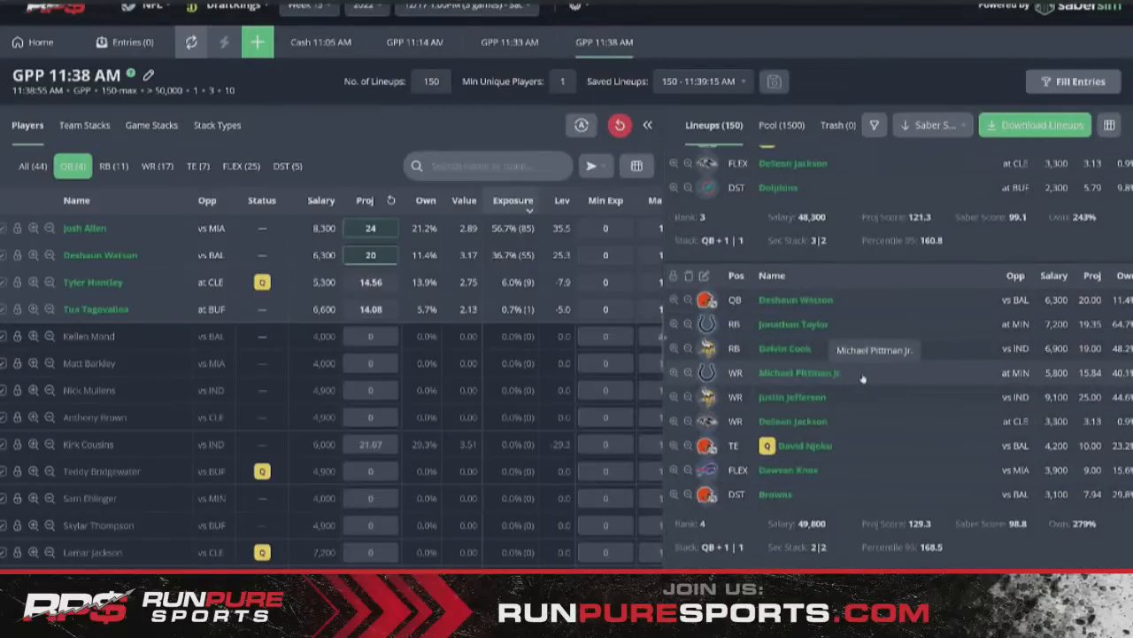
scroll(860, 377, "up", 10)
scroll(863, 377, "down", 2)
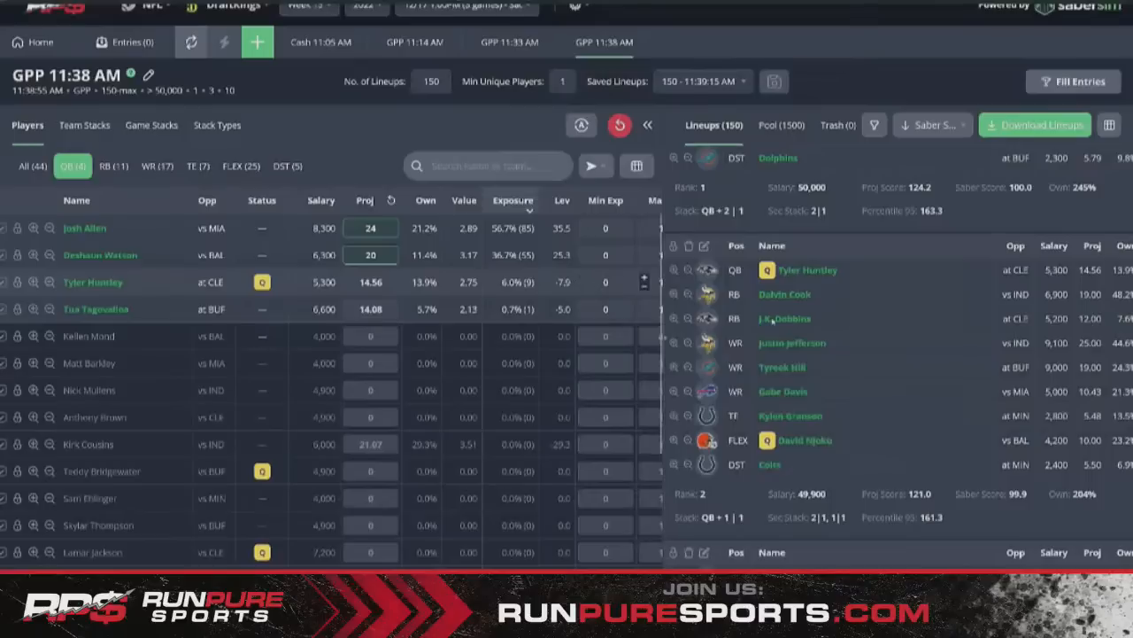
mouse_move(1003, 485)
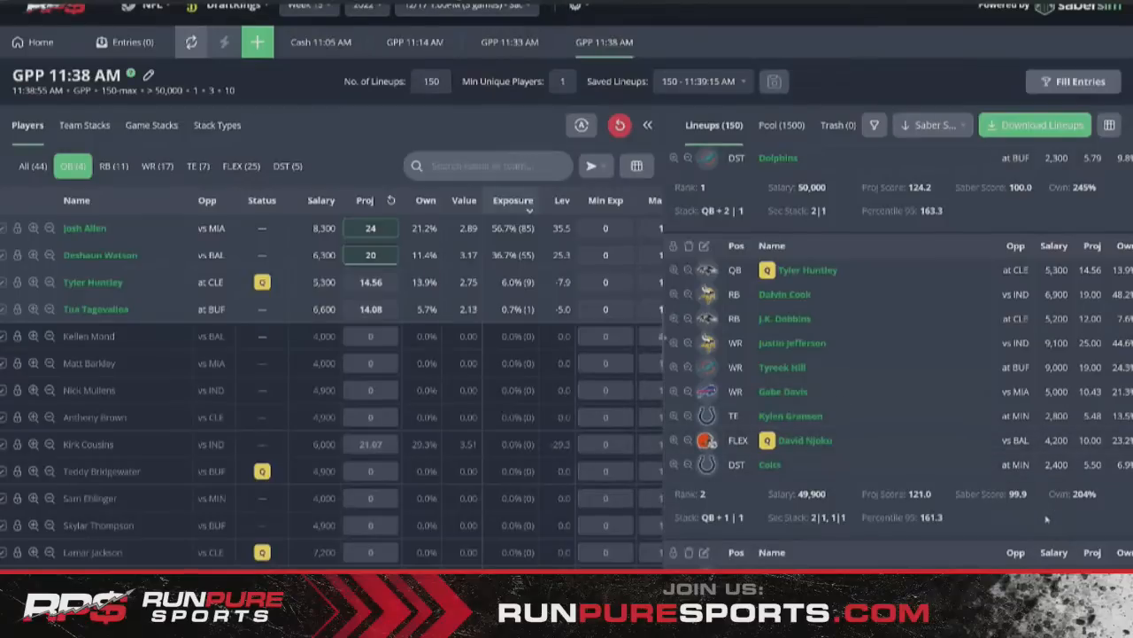
mouse_move(1028, 497)
left_click(365, 201)
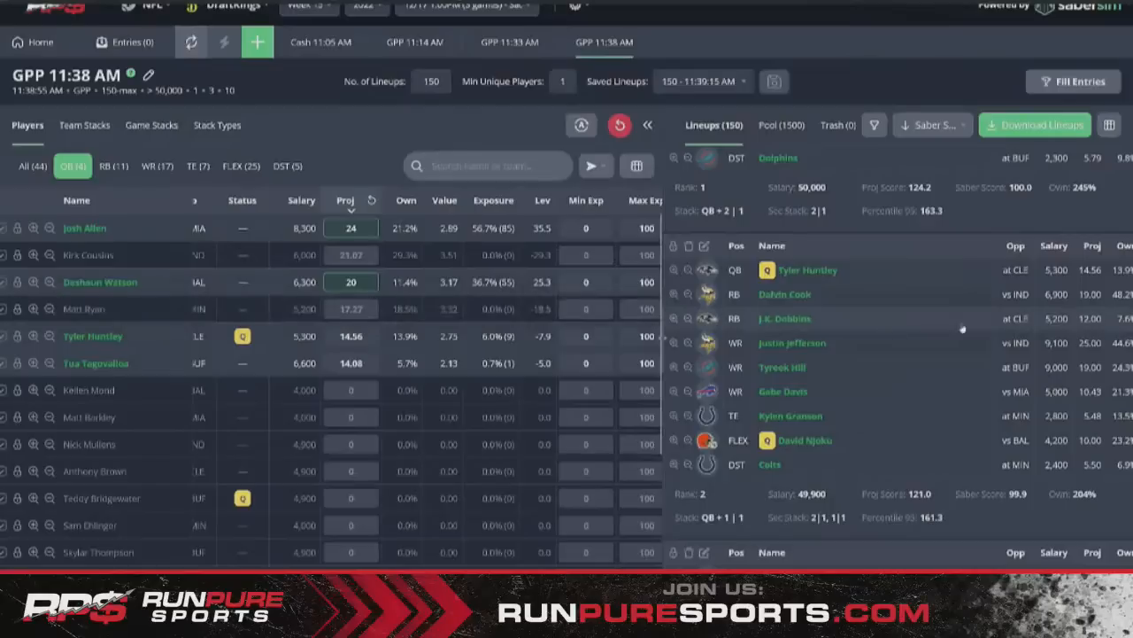
- Browse lineups 2–6, including the fifth, a Josh Allen lineup projecting 117.0 at 49,500 salary
scroll(960, 328, "down", 3)
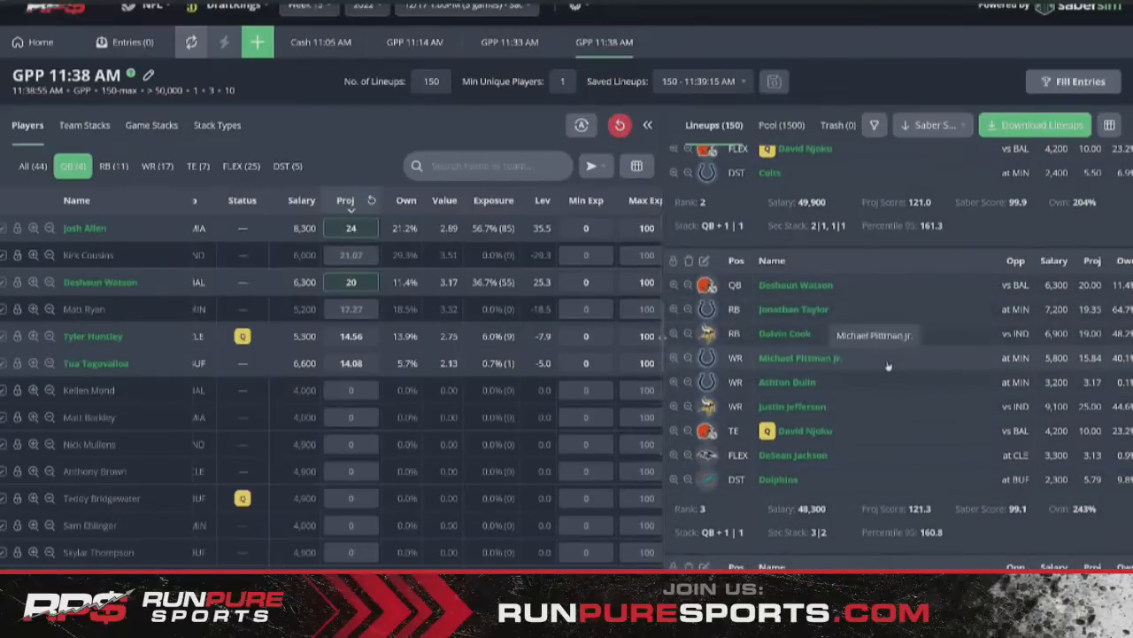
scroll(895, 363, "down", 1)
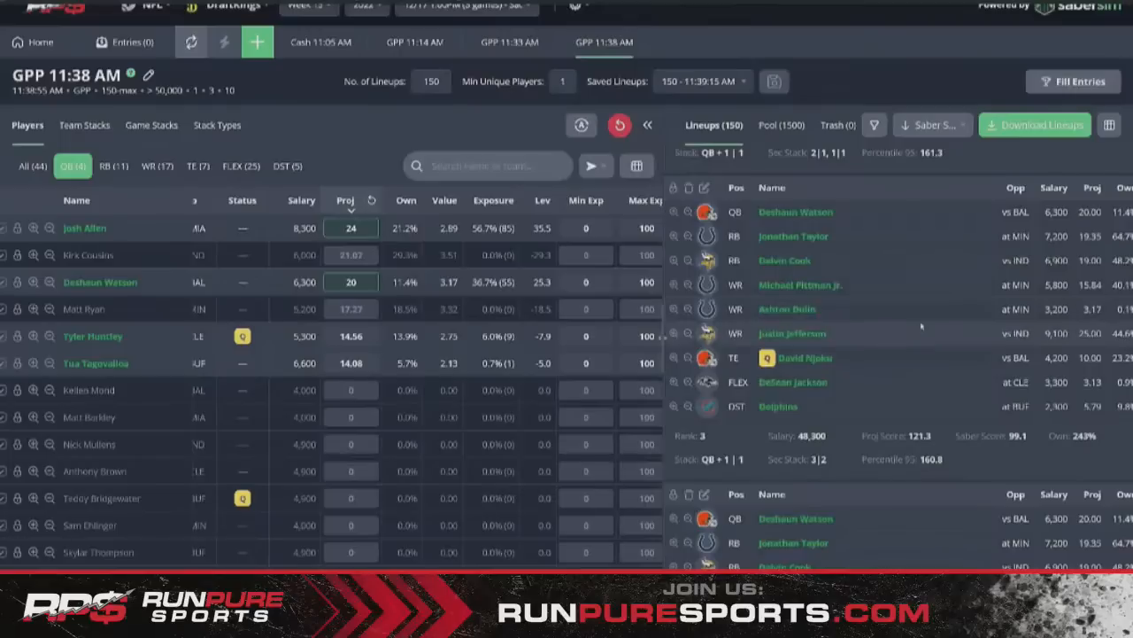
scroll(921, 328, "down", 3)
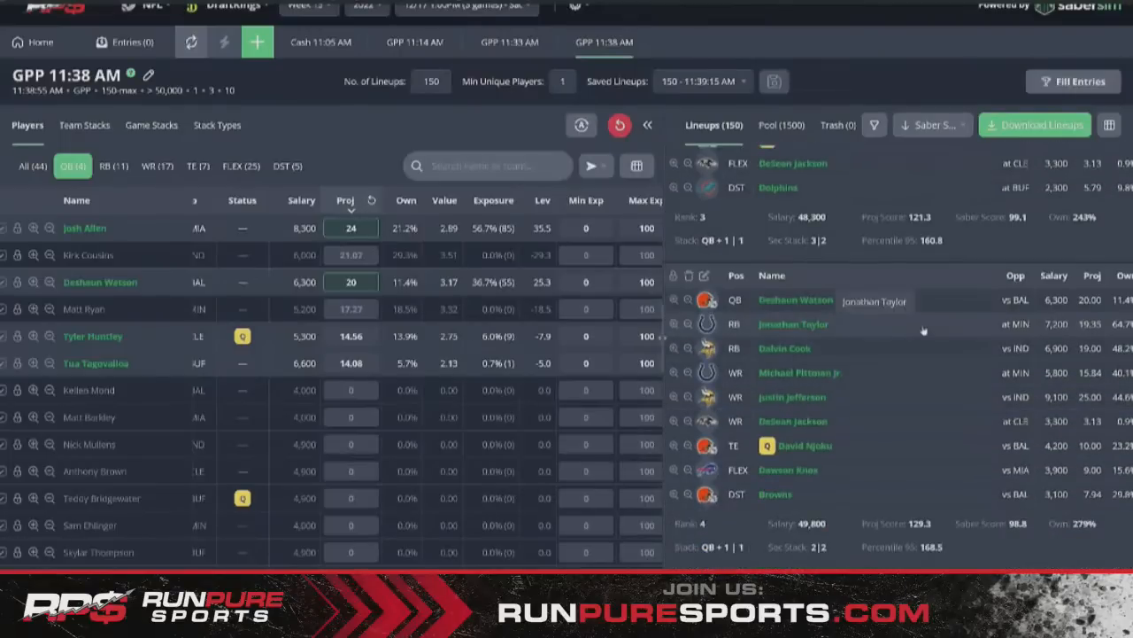
scroll(923, 331, "down", 1)
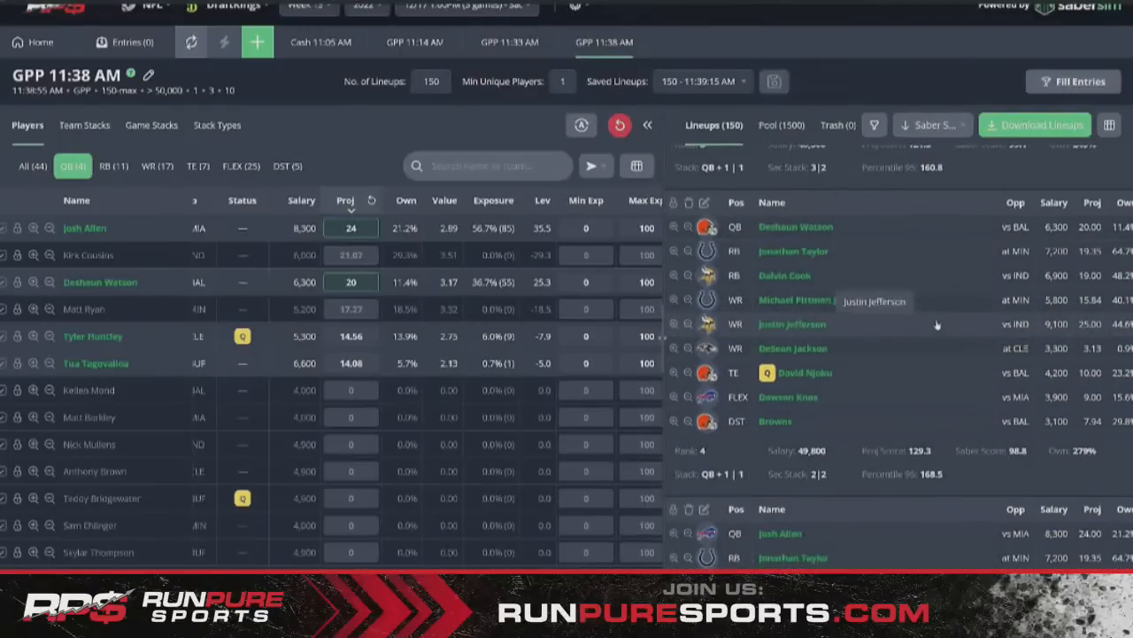
scroll(937, 325, "down", 3)
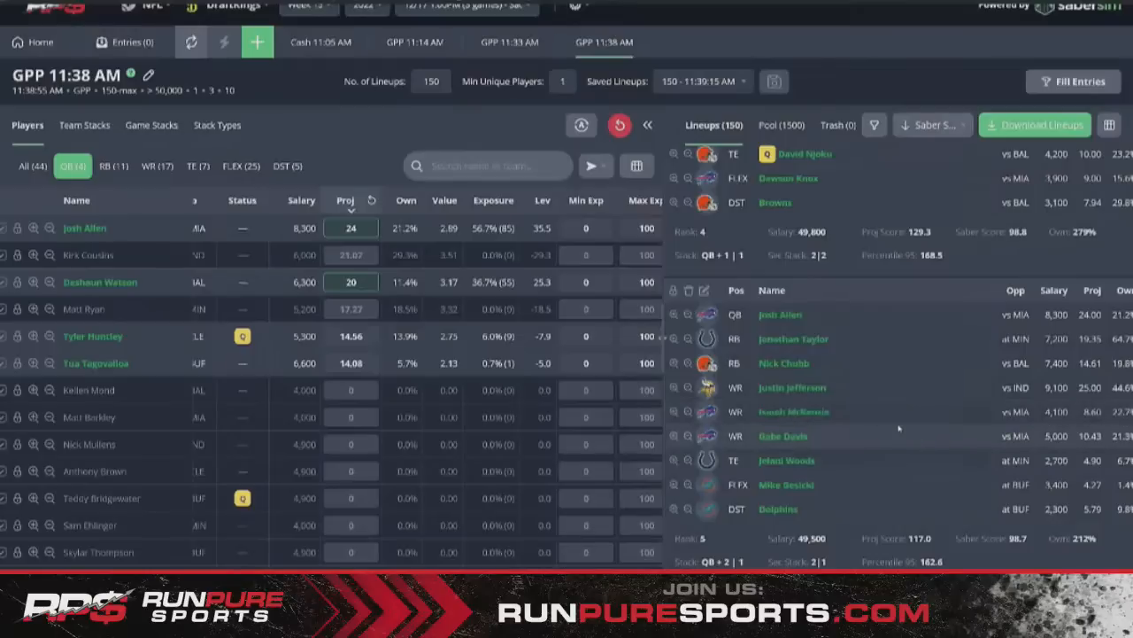
scroll(899, 429, "down", 5)
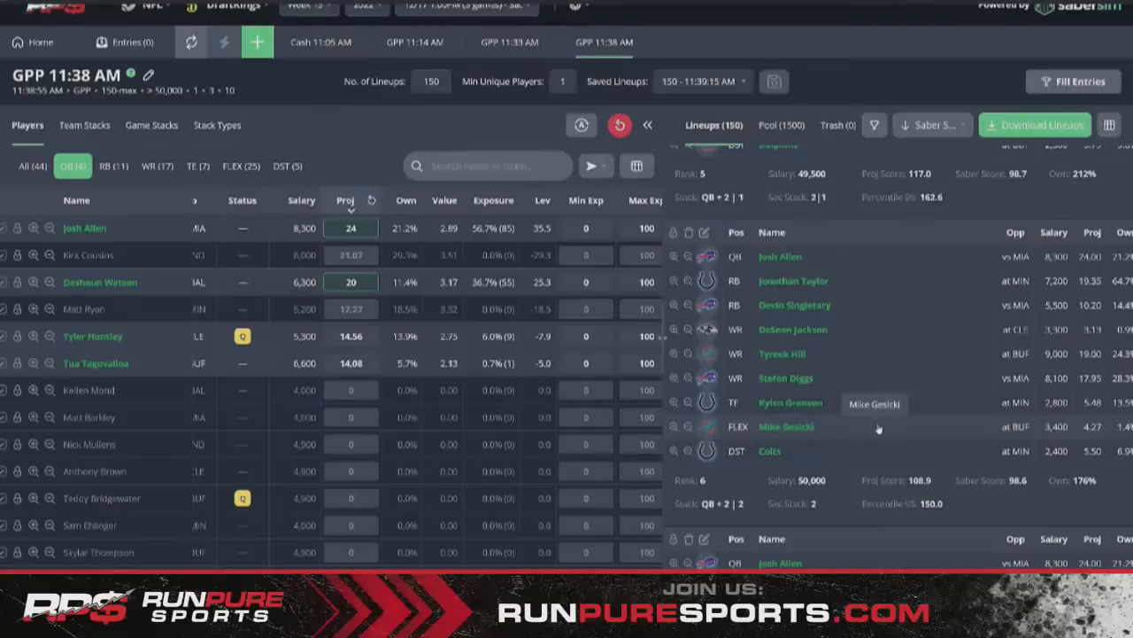
scroll(878, 428, "up", 4)
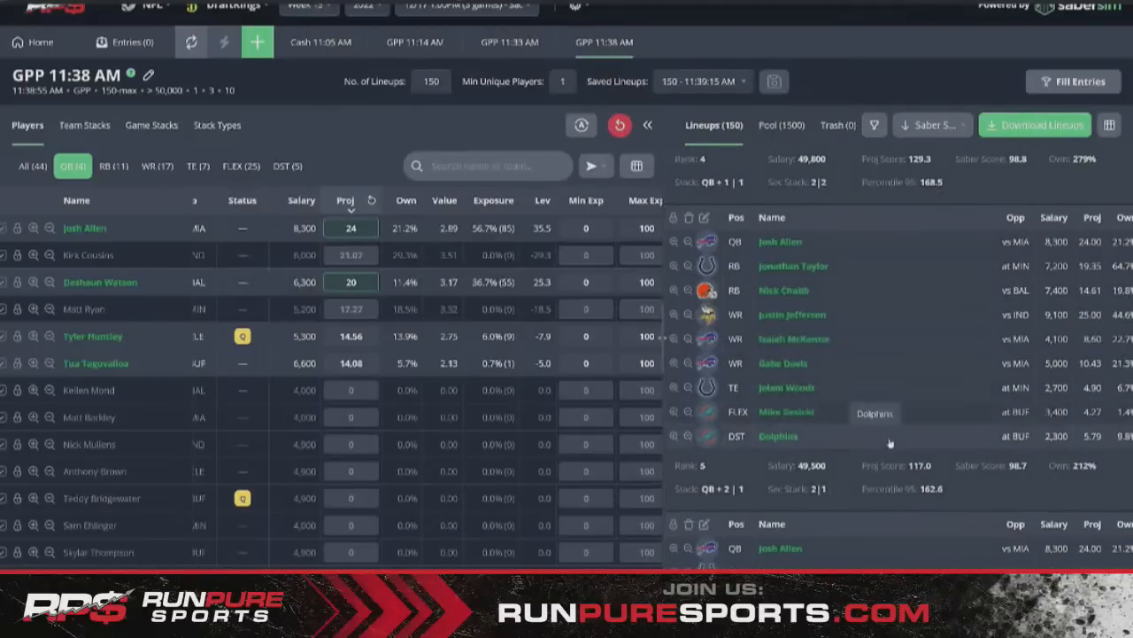
scroll(889, 443, "down", 3)
scroll(888, 446, "down", 5)
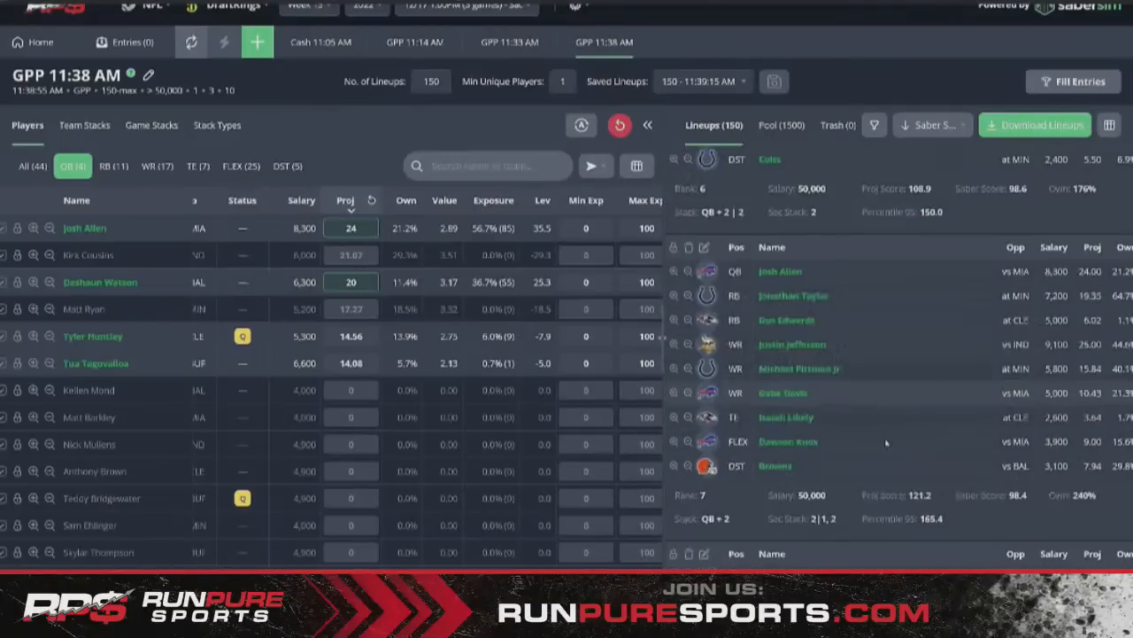
scroll(885, 450, "up", 4)
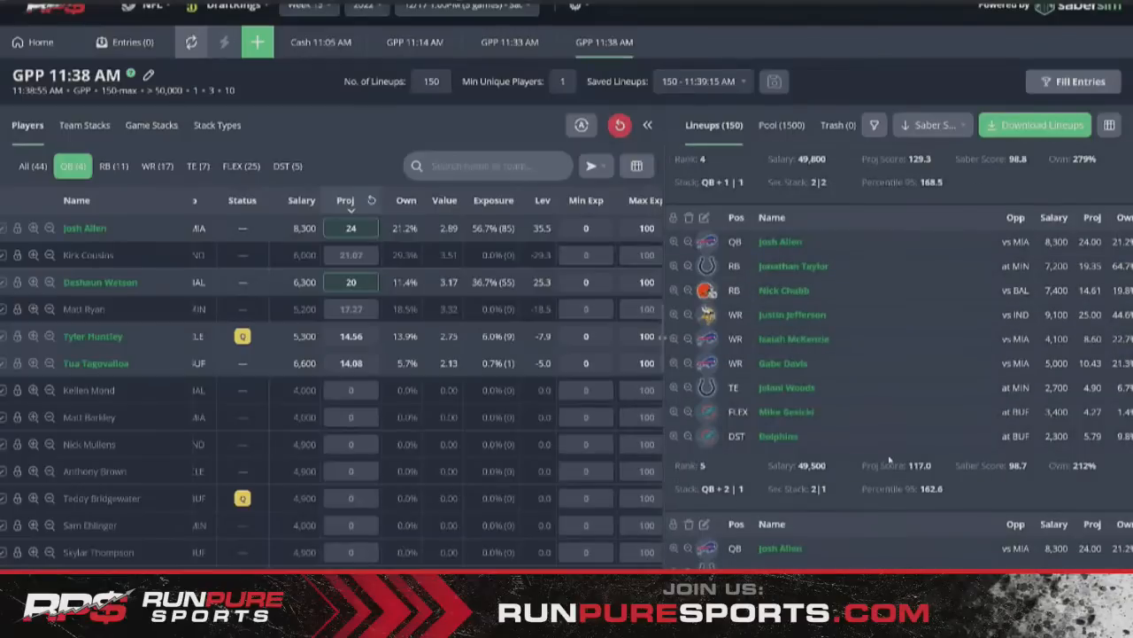
scroll(901, 460, "up", 3)
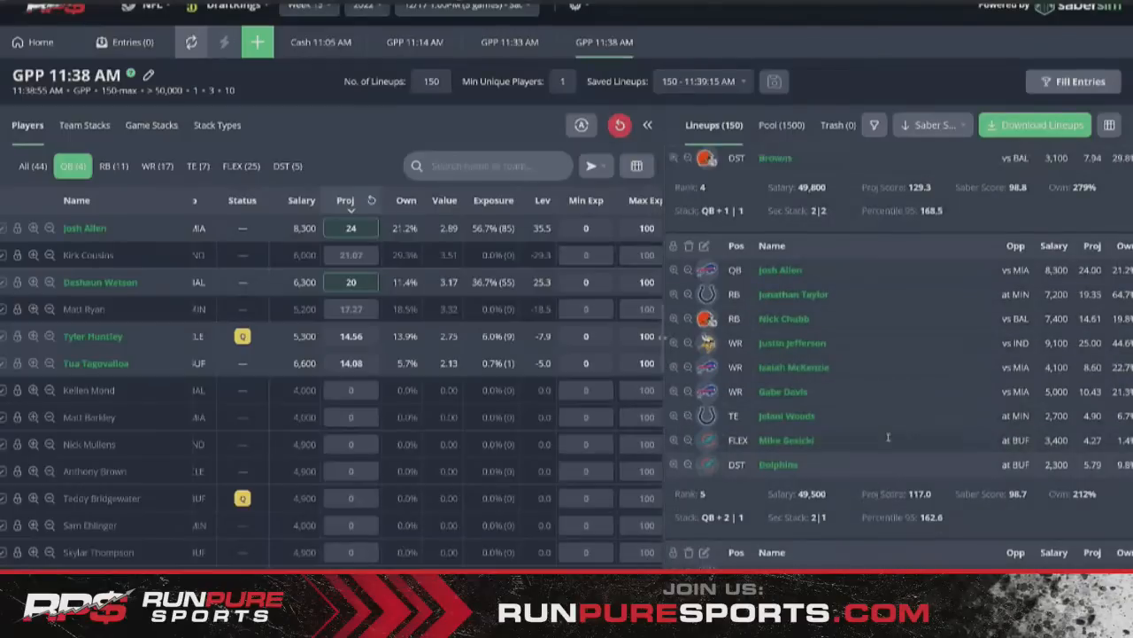
scroll(880, 459, "down", 3)
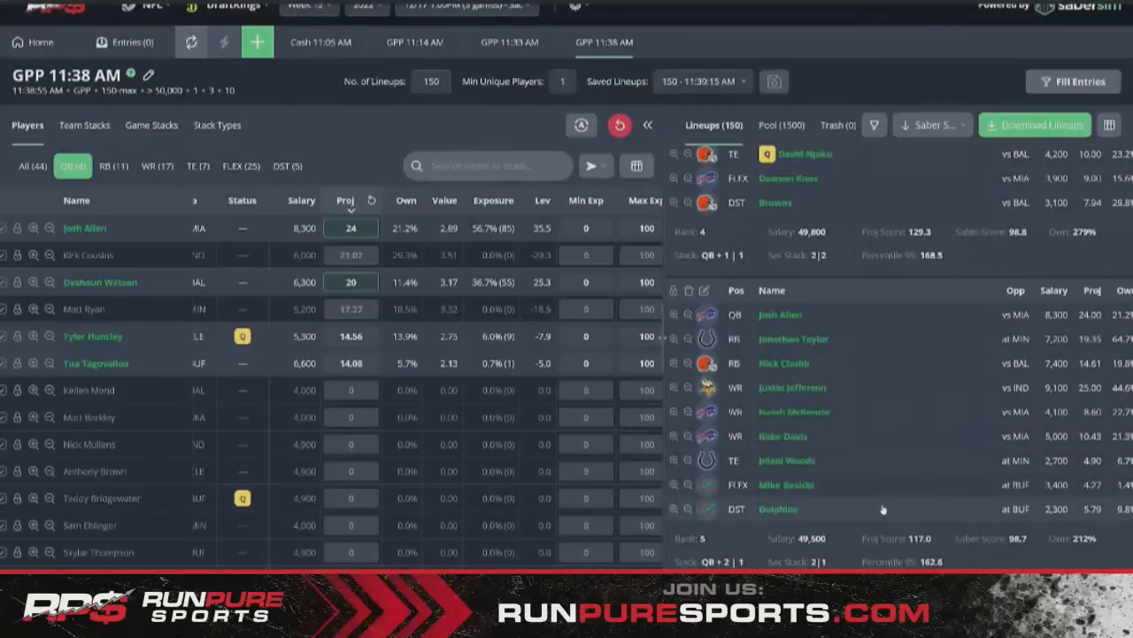
scroll(886, 498, "up", 3)
scroll(894, 498, "up", 5)
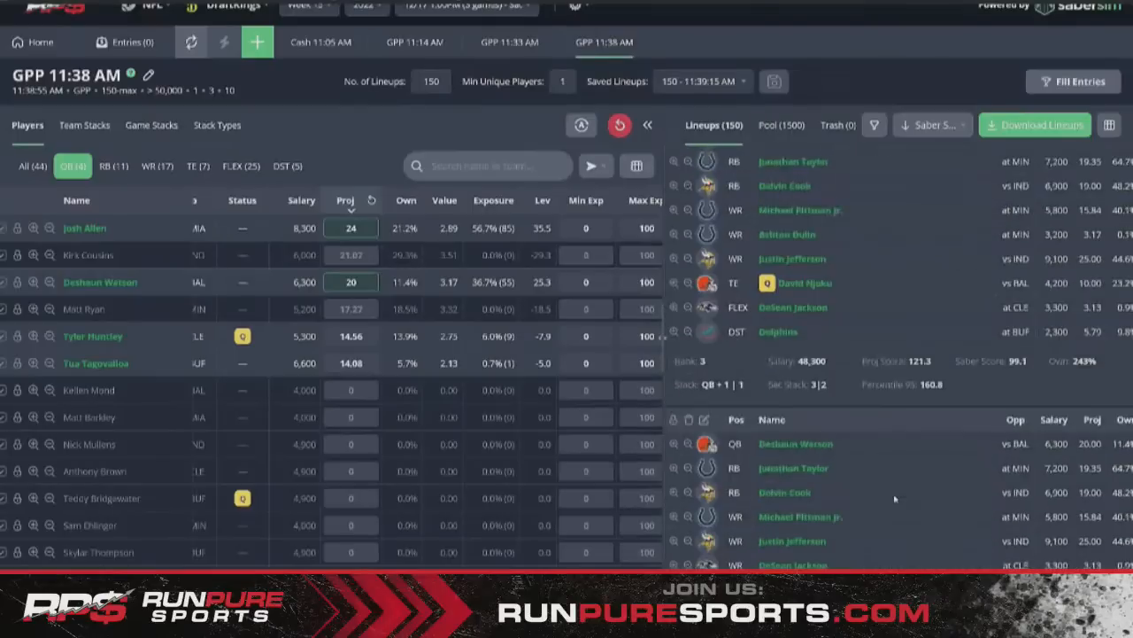
scroll(890, 497, "down", 8)
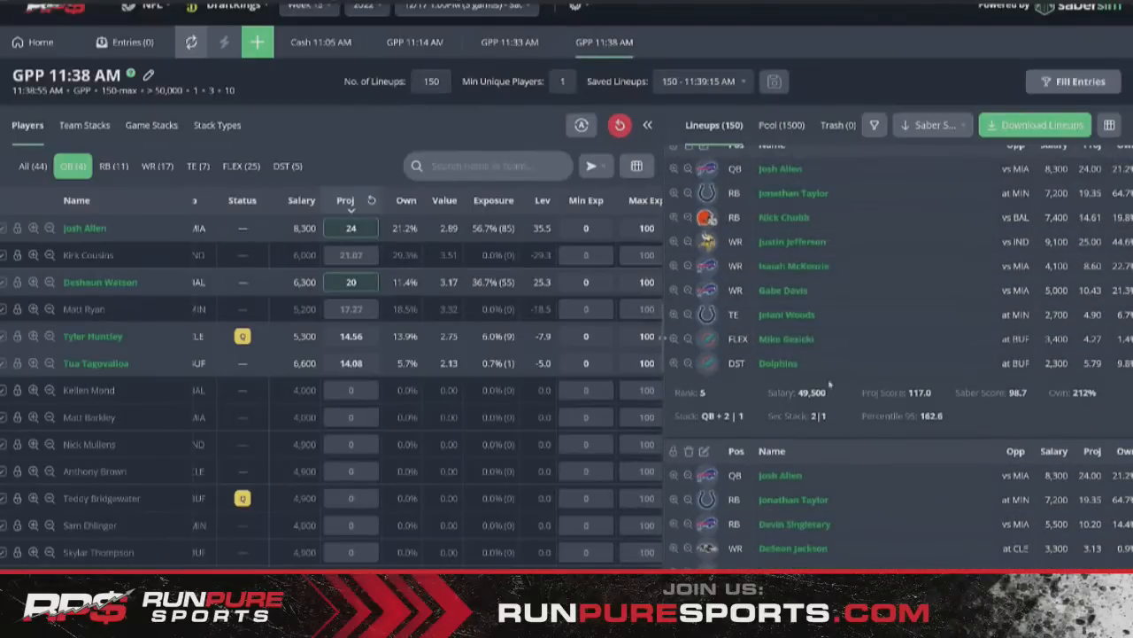
- Show only the DST players sorted by salary, highest first, and scroll through the lineups
left_click(286, 166)
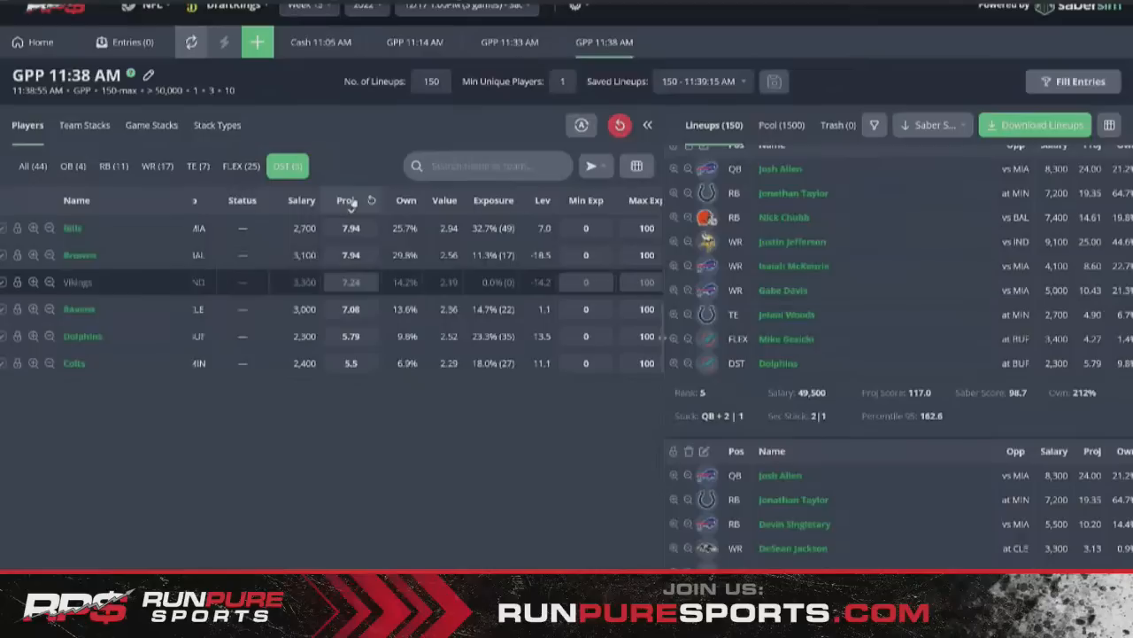
left_click(299, 201)
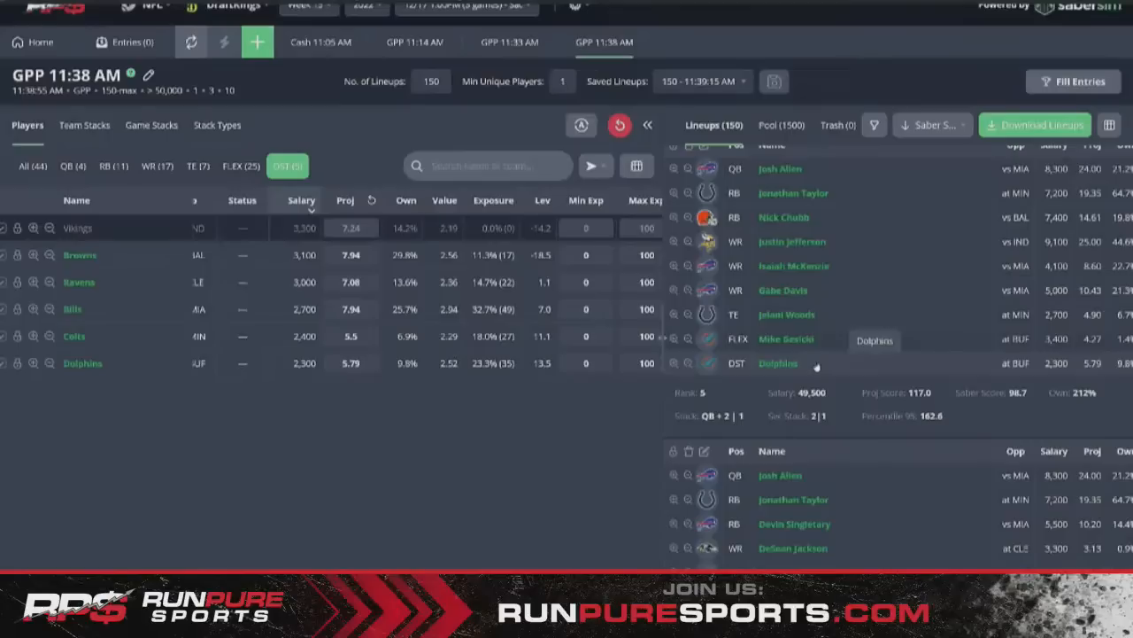
scroll(817, 366, "down", 3)
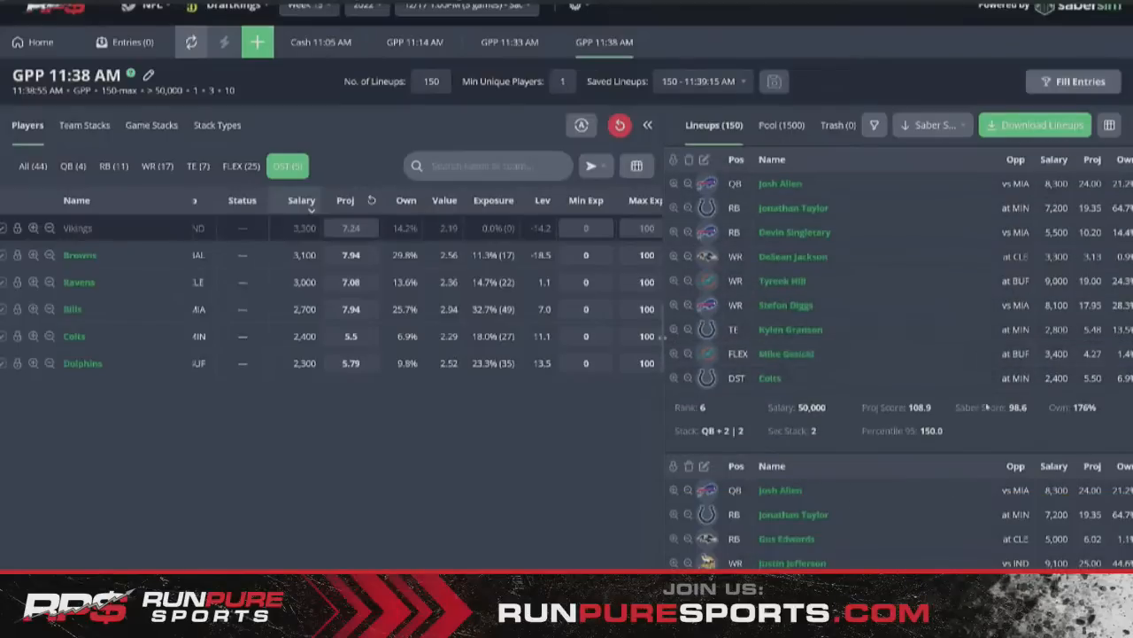
scroll(993, 398, "down", 3)
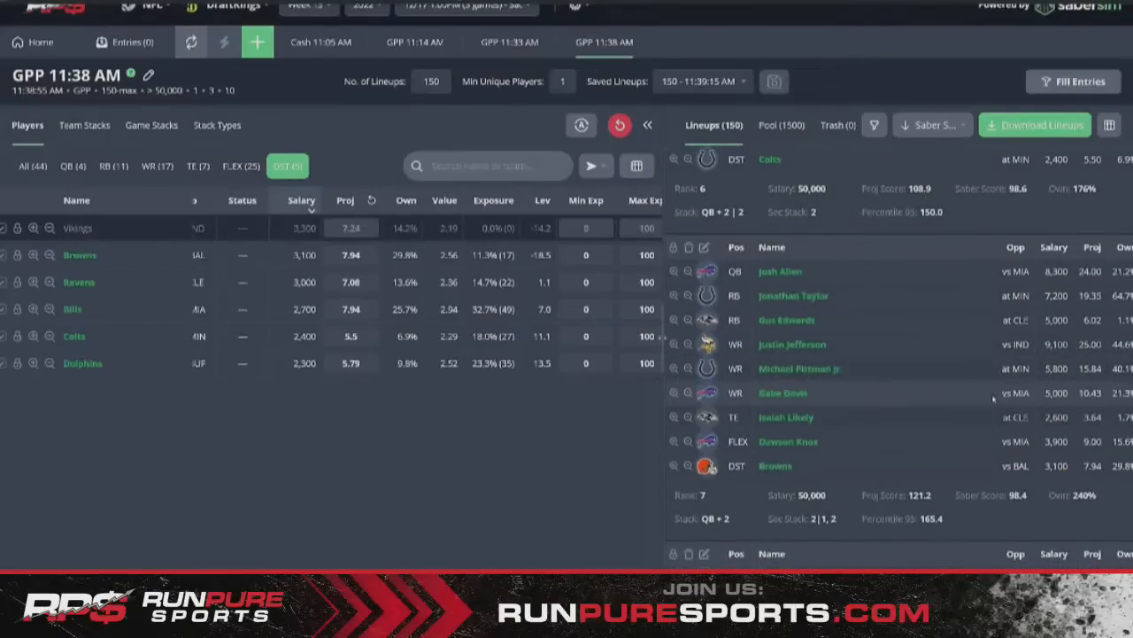
scroll(976, 386, "down", 3)
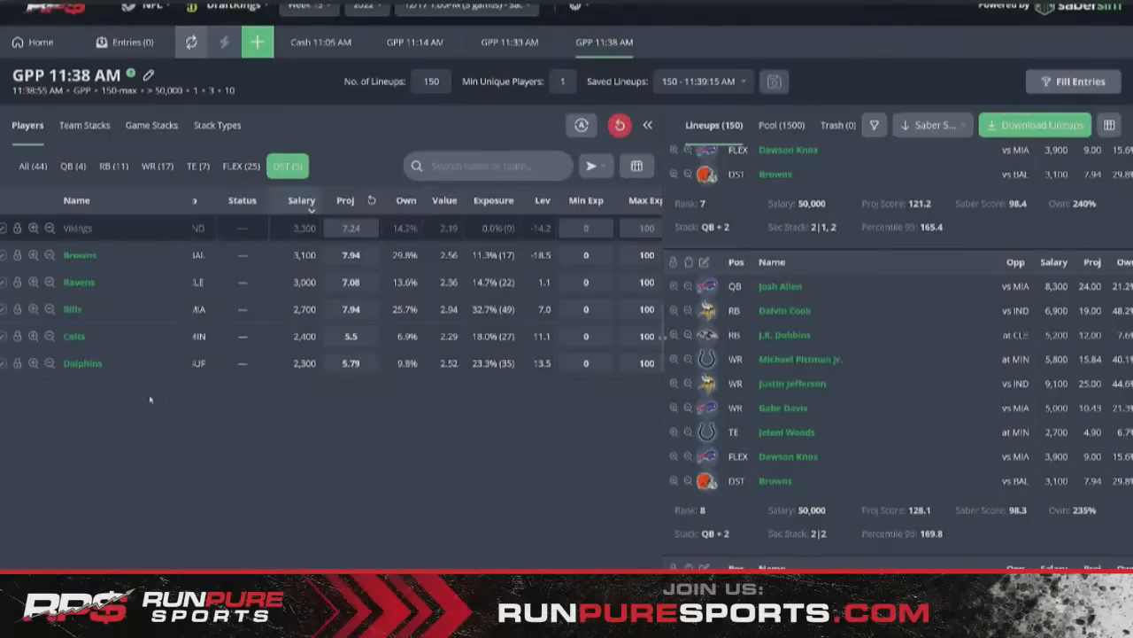
scroll(866, 487, "down", 4)
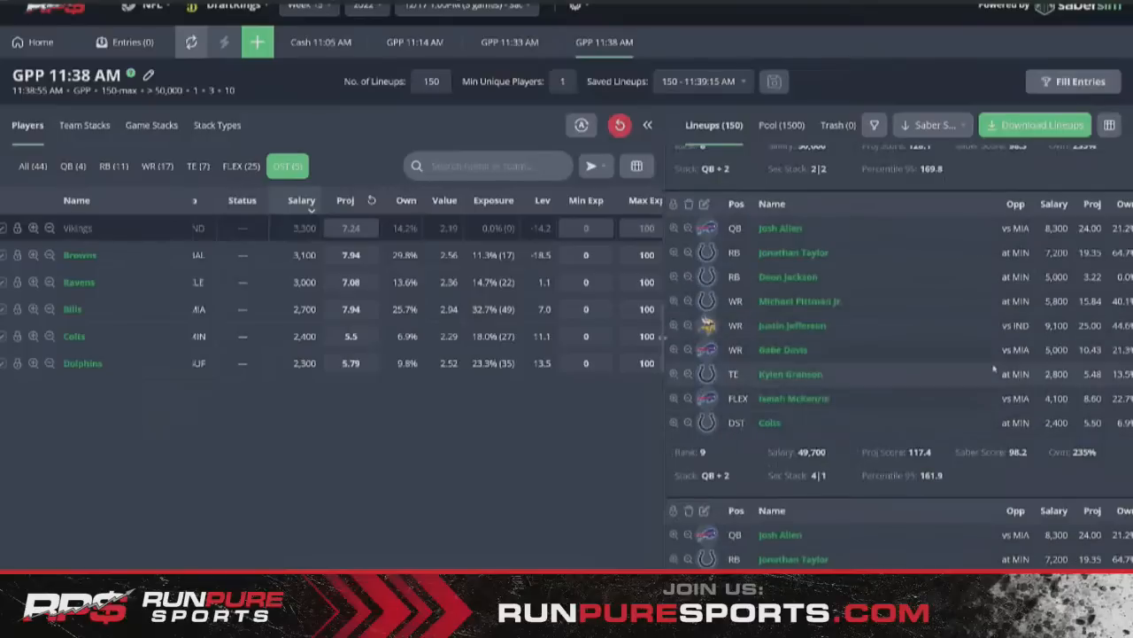
scroll(980, 320, "down", 1)
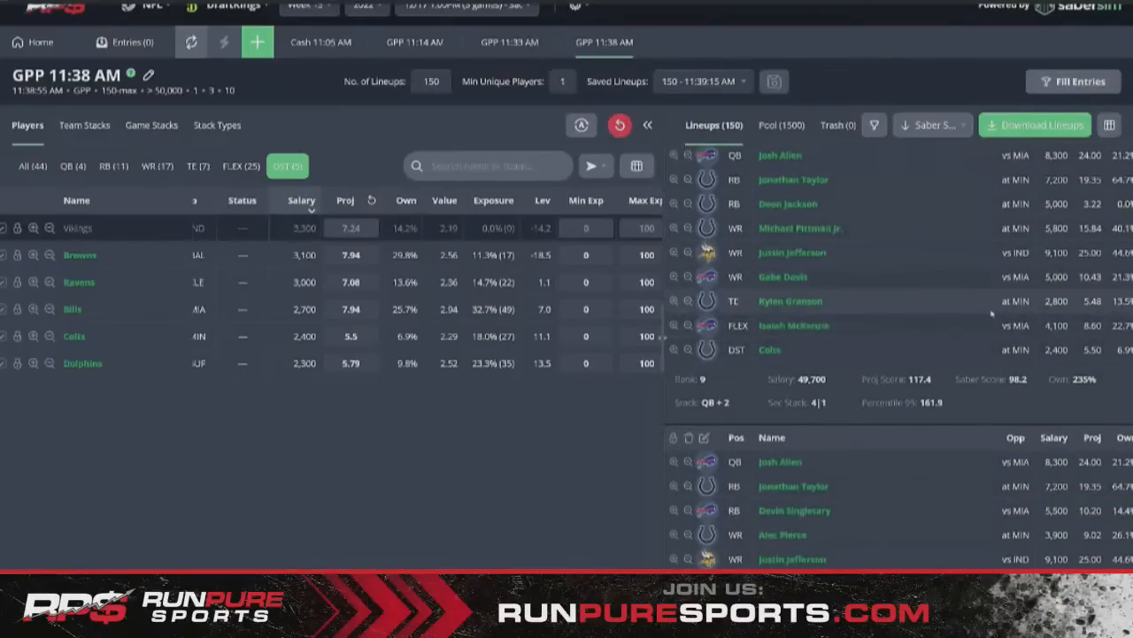
scroll(992, 314, "up", 1)
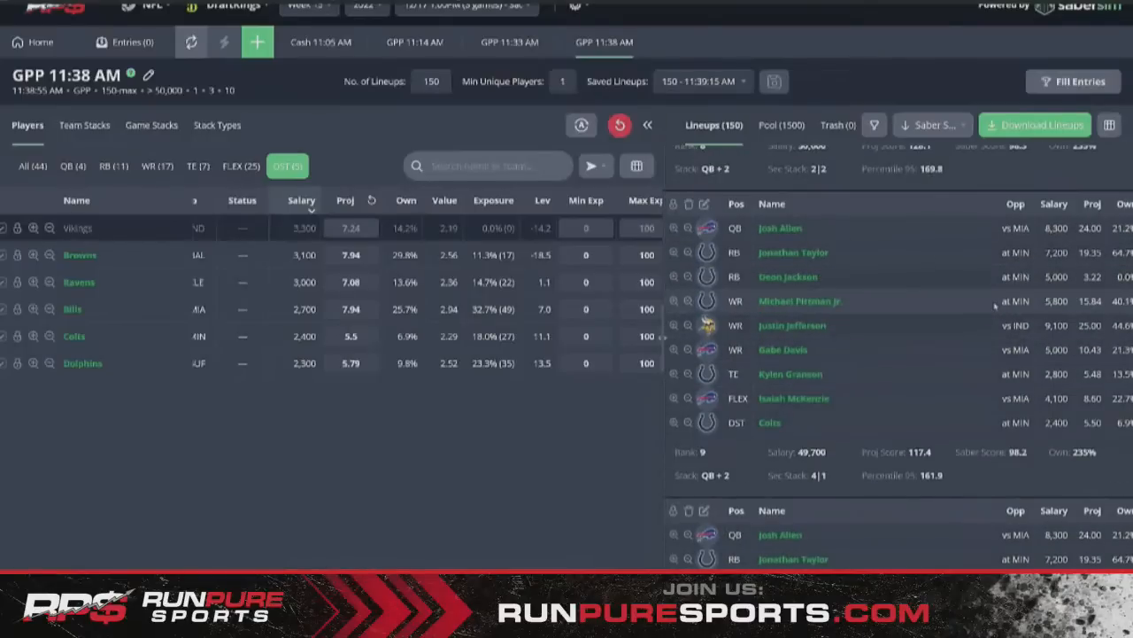
scroll(892, 383, "down", 1)
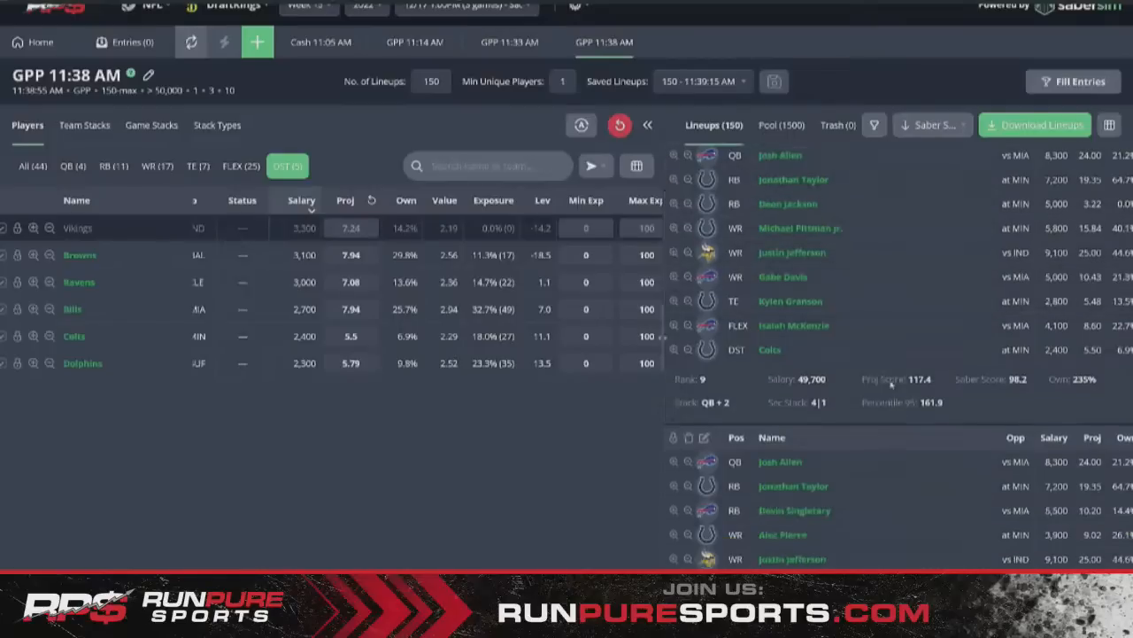
scroll(891, 383, "down", 3)
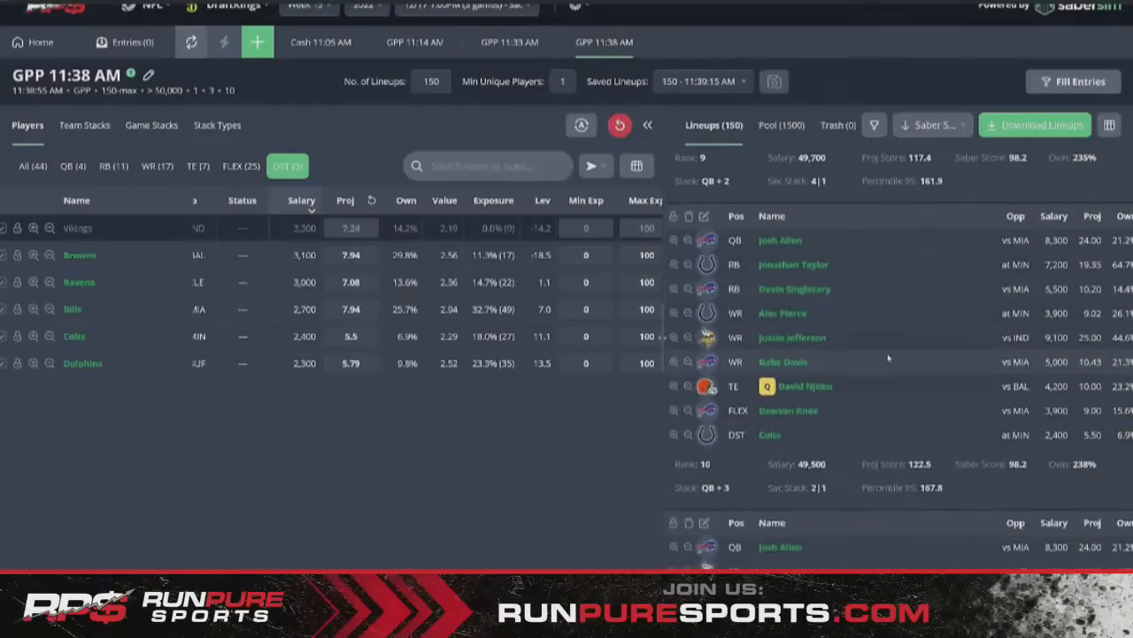
scroll(888, 358, "down", 5)
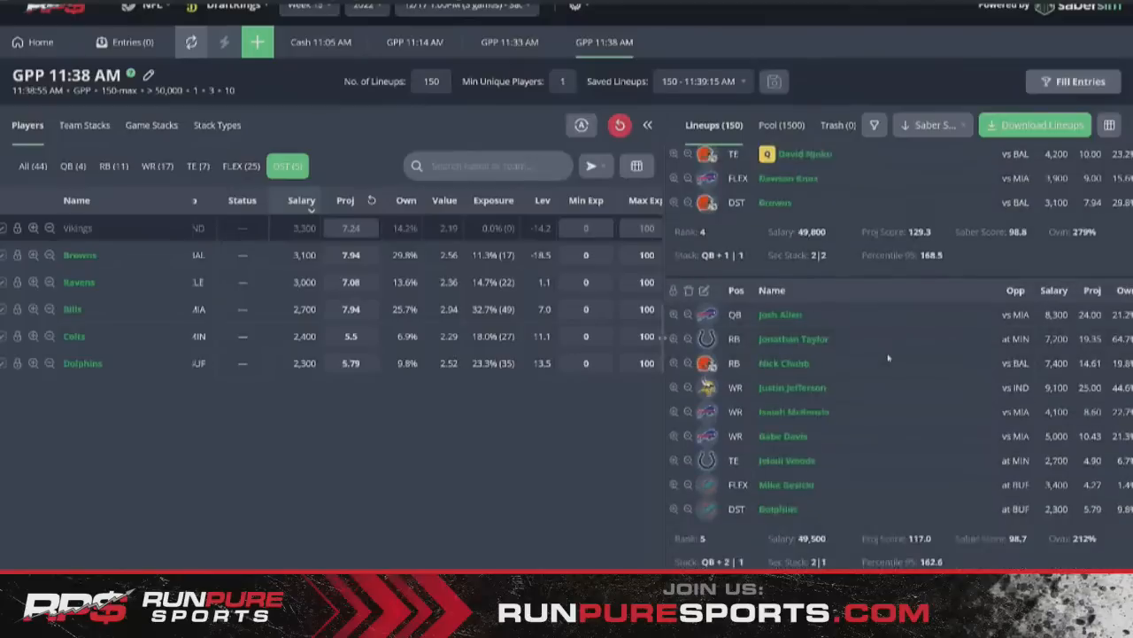
scroll(888, 358, "up", 10)
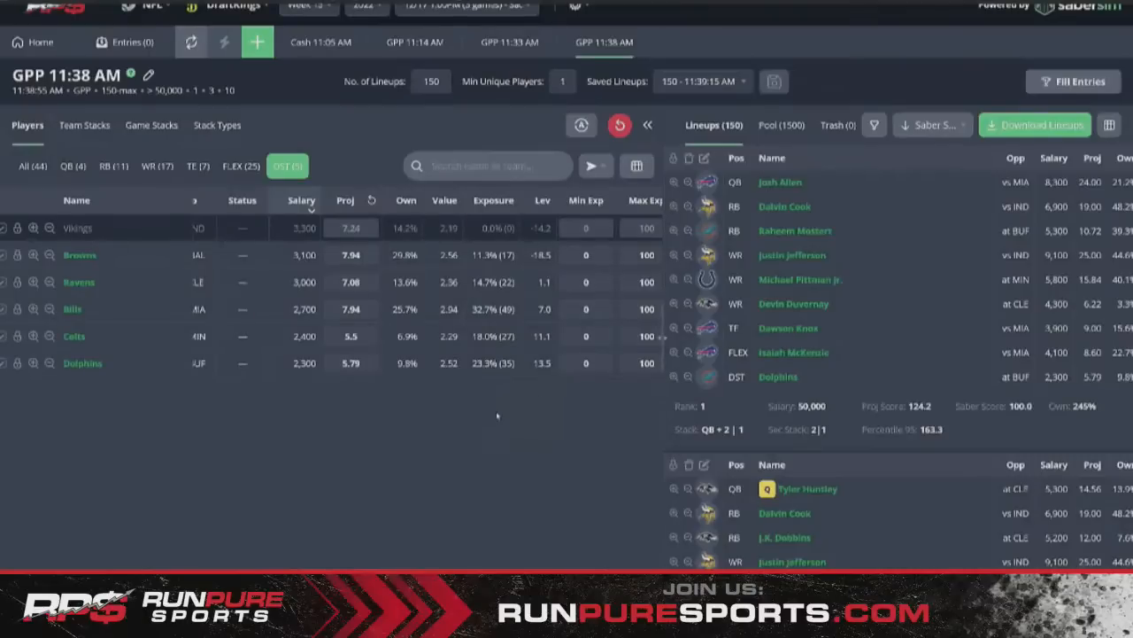
- Sort players by build exposure, then view stack-type exposures led by QB + 2 at 28.0%
scroll(470, 310, "right", 2)
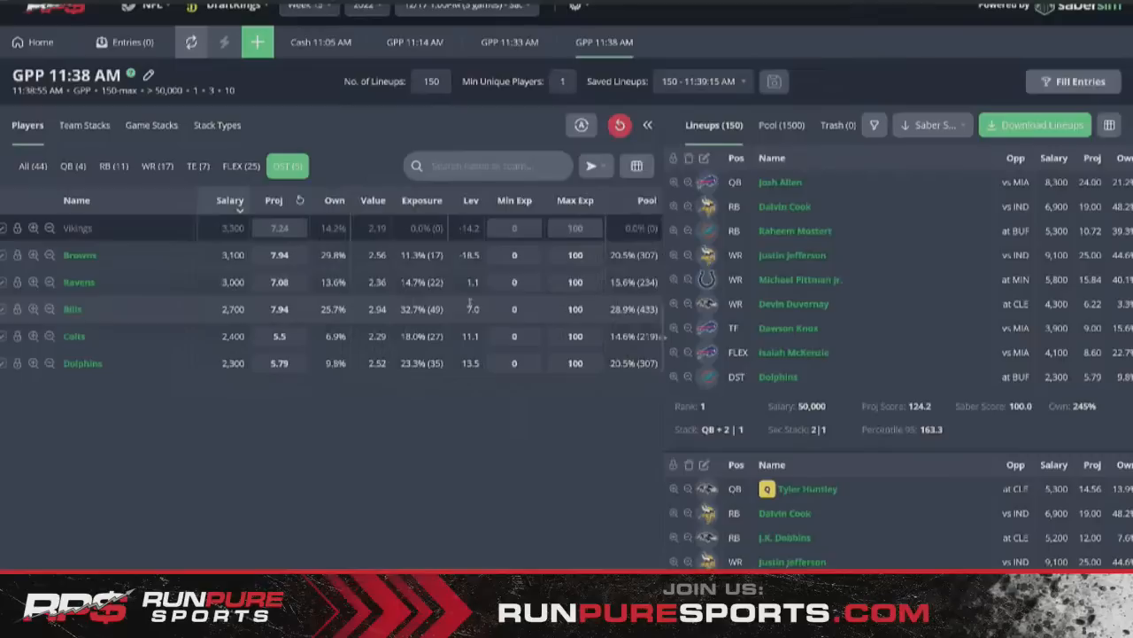
left_click(421, 200)
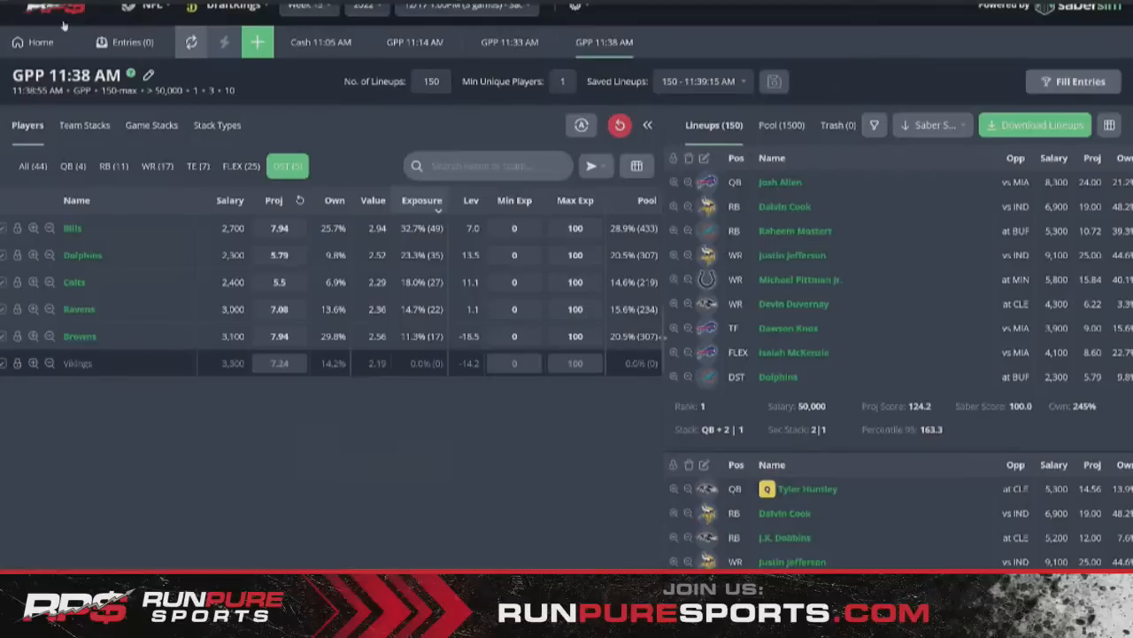
left_click(217, 125)
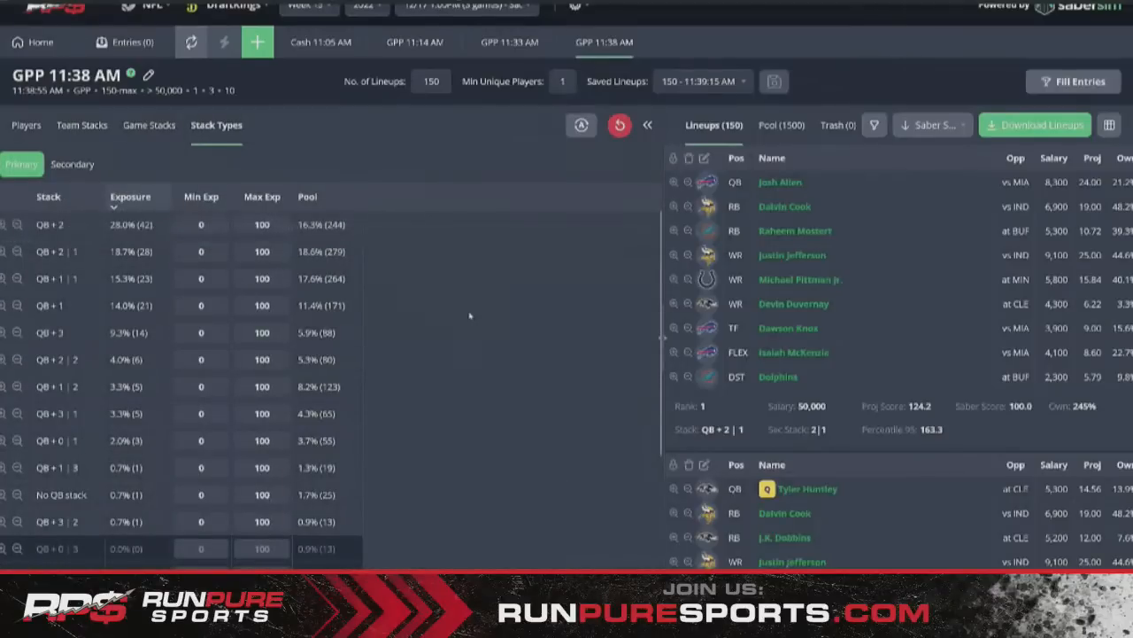
- Check secondary stack exposures, then view team stacks: BUF 56.7%, CLE 34.0%, BAL 6.0%, MIA 0.7%
left_click(73, 164)
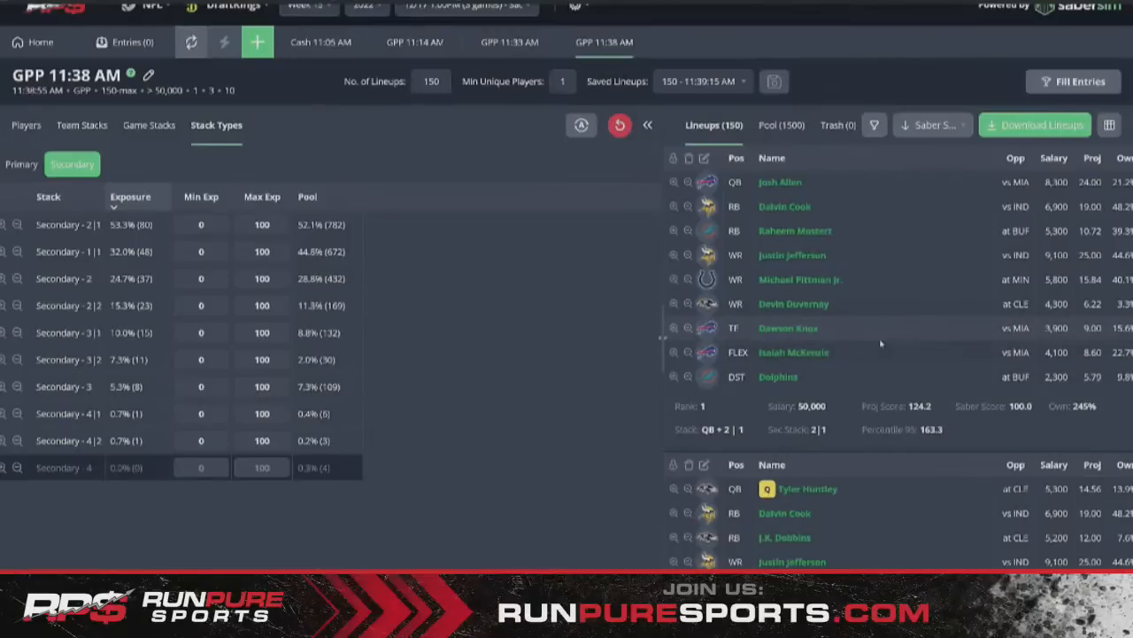
scroll(881, 343, "down", 2)
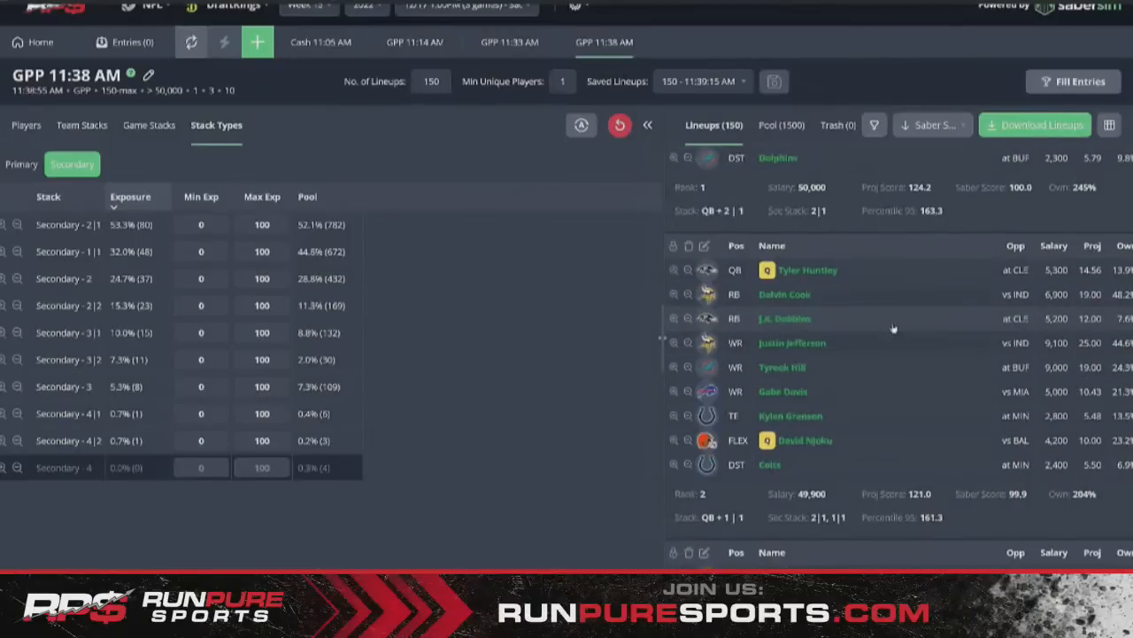
scroll(894, 330, "up", 2)
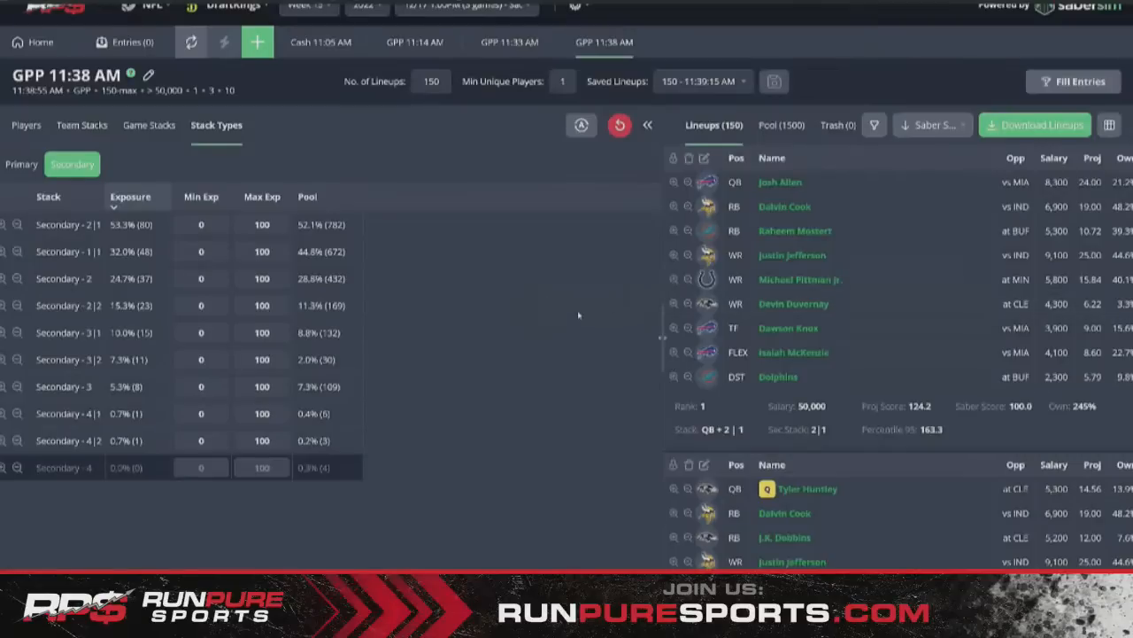
left_click(81, 125)
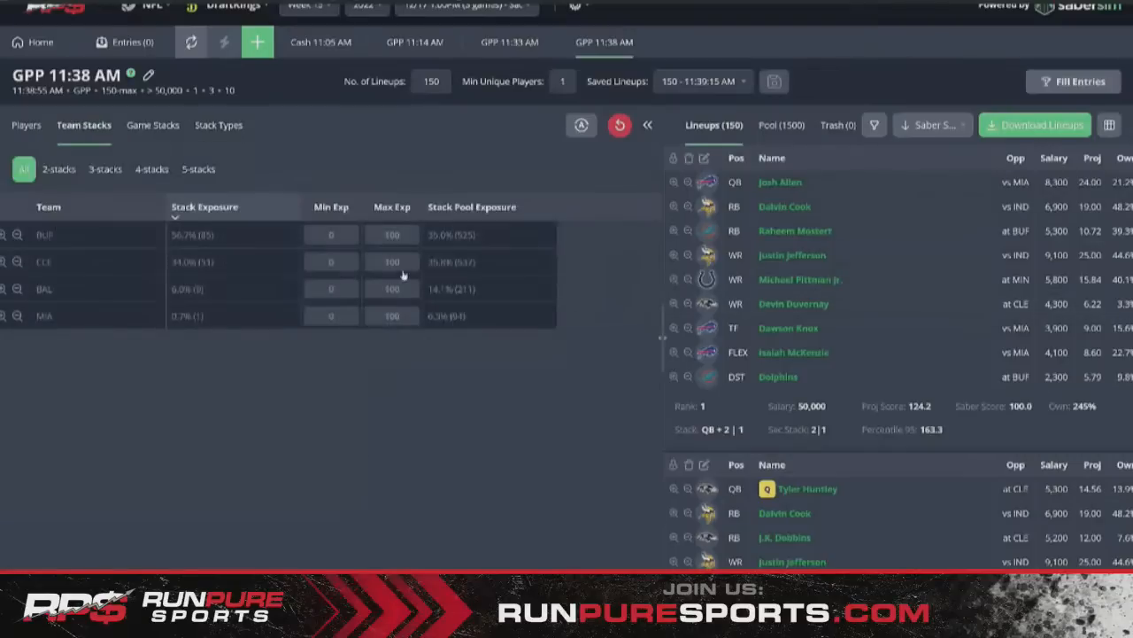
- In the Players list, filter to the seven tight ends and rank them by projection
left_click(28, 125)
left_click(198, 167)
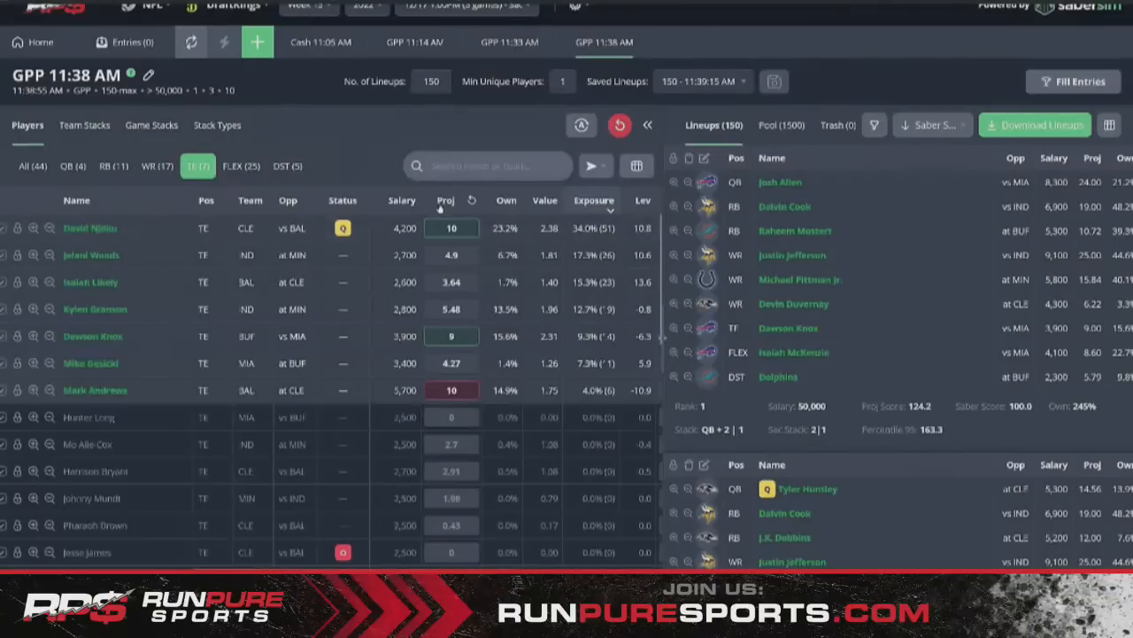
left_click(446, 202)
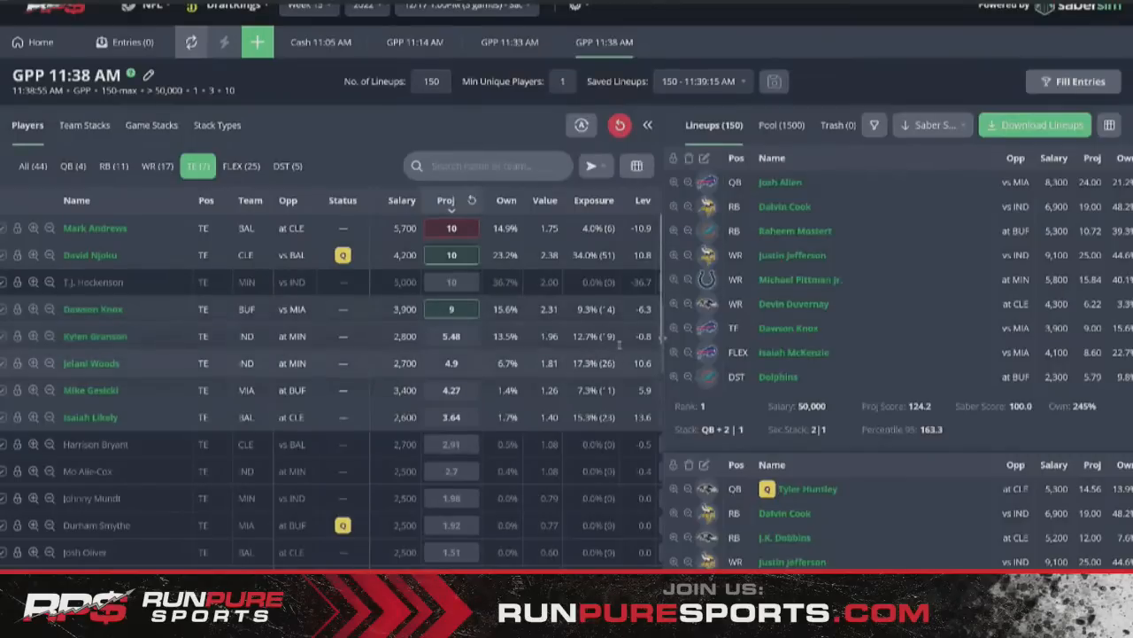
- Rank all players by projected ownership, then the tight ends by projection
left_click(37, 168)
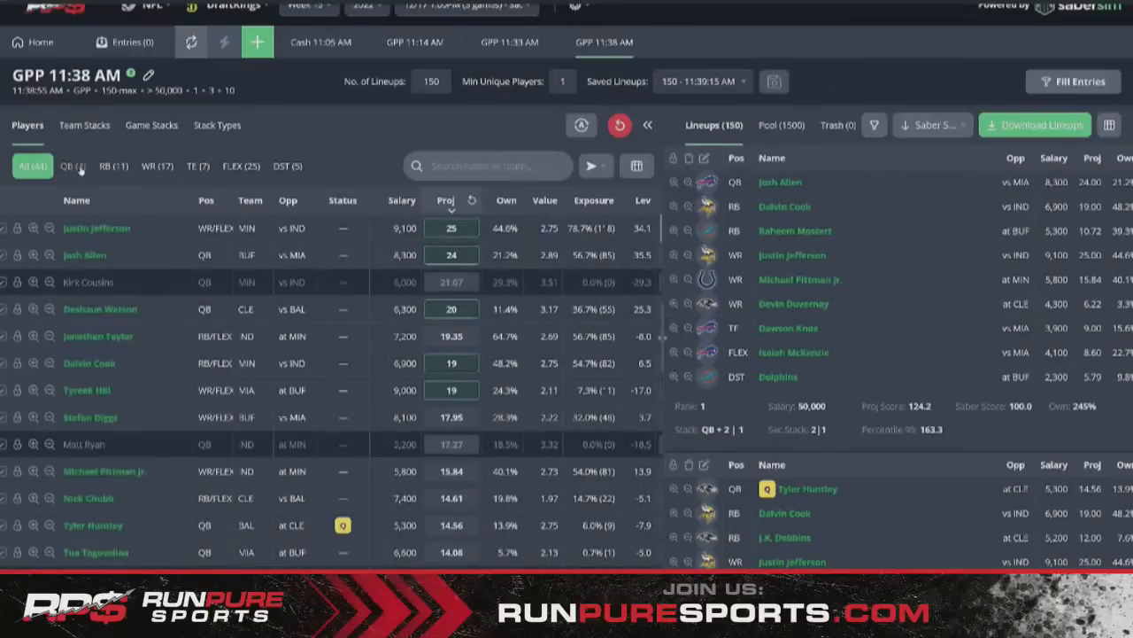
left_click(507, 200)
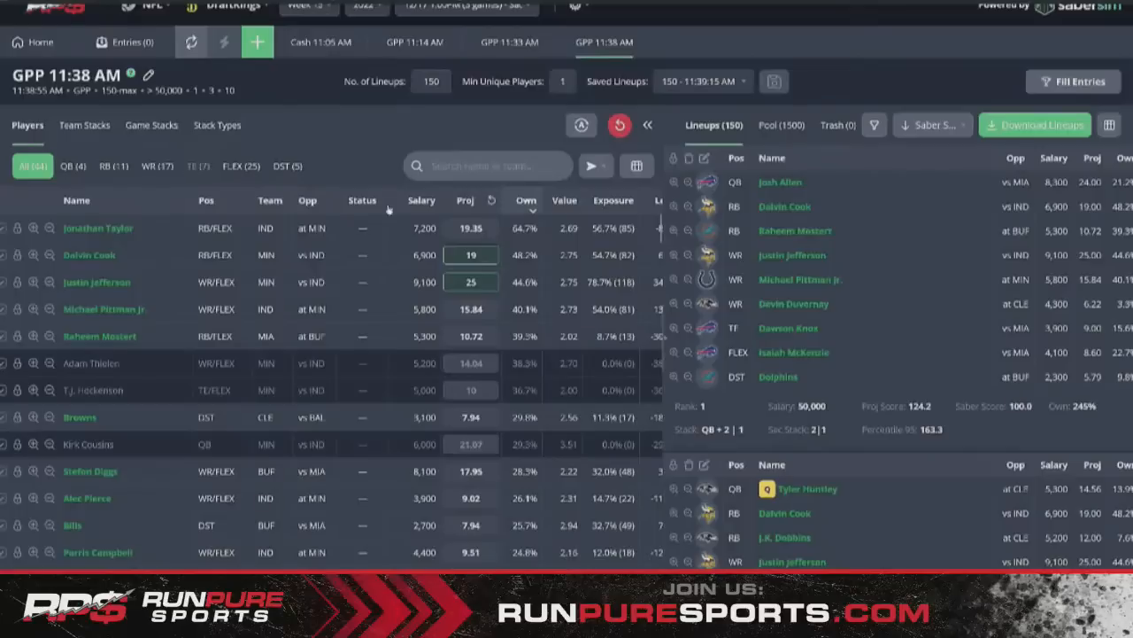
left_click(193, 168)
left_click(467, 201)
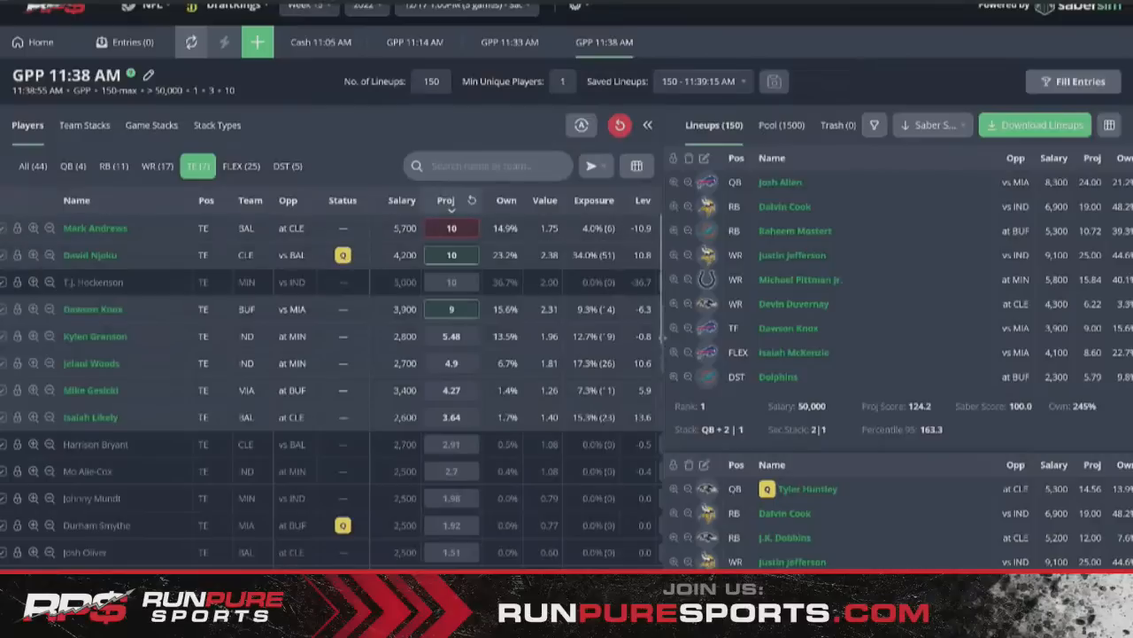
- Review the quarterbacks and tight ends, then start a new GPP 150-max, 150-lineup build
left_click(33, 168)
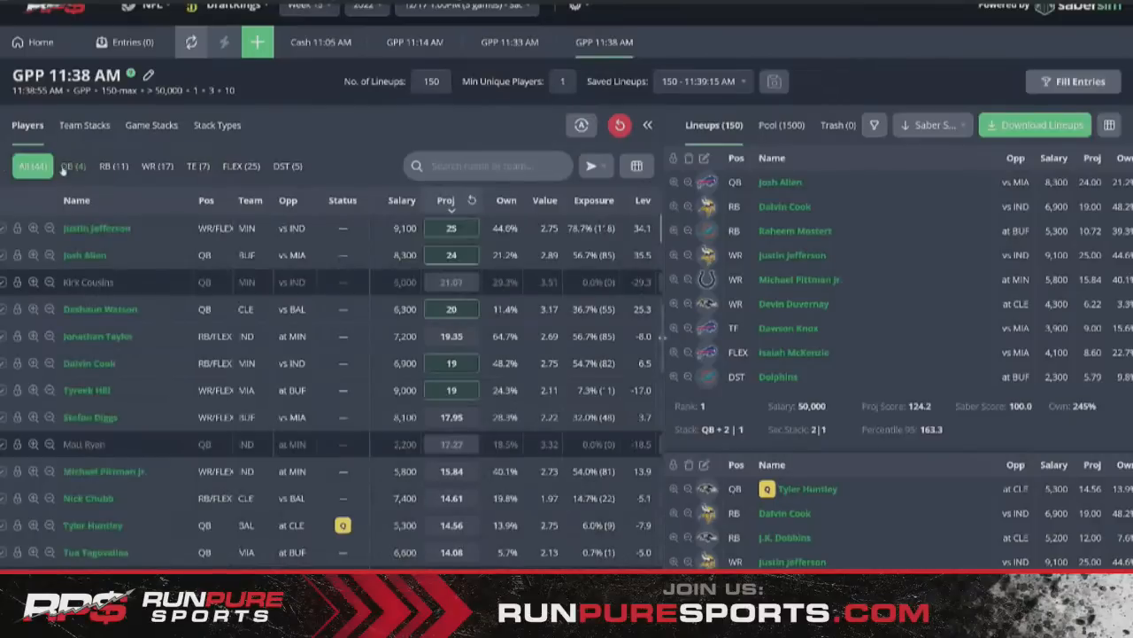
left_click(69, 167)
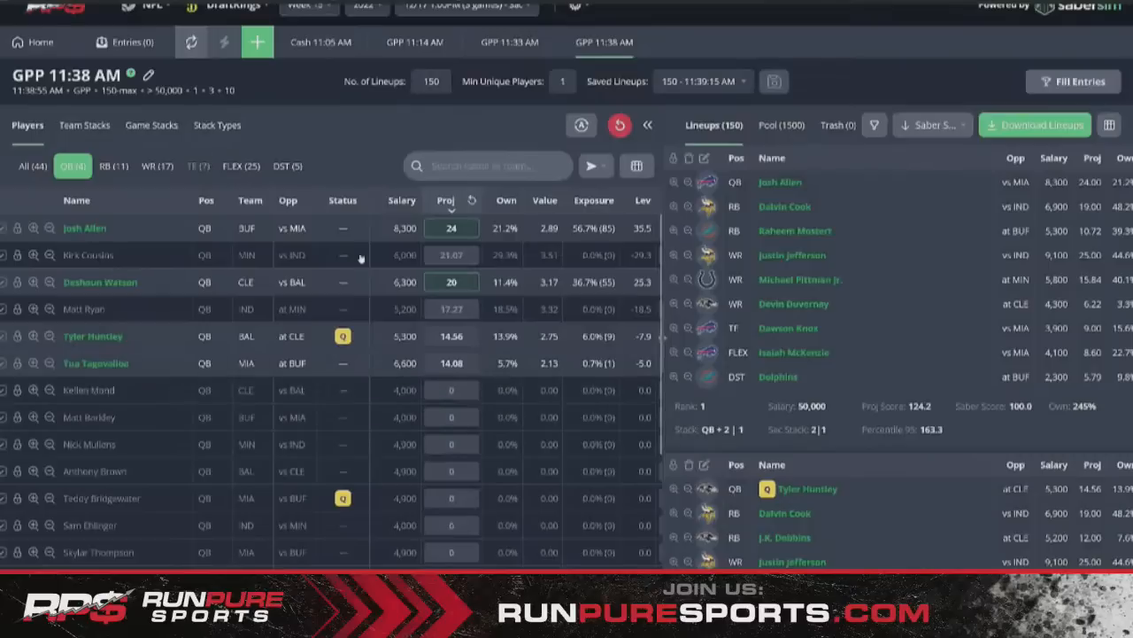
left_click(198, 167)
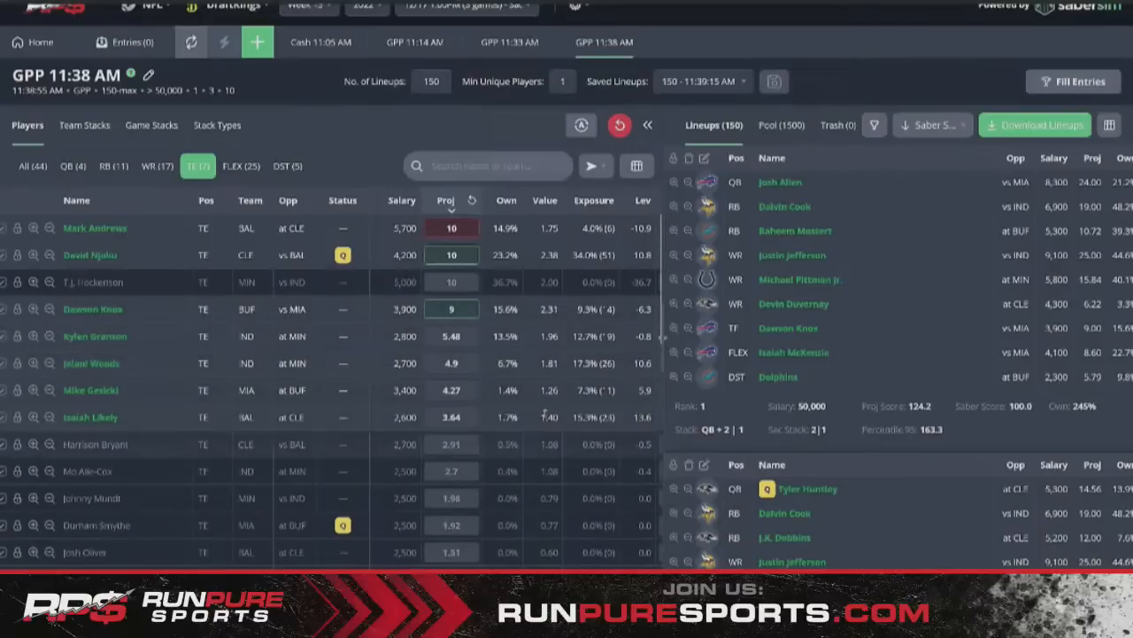
left_click(258, 44)
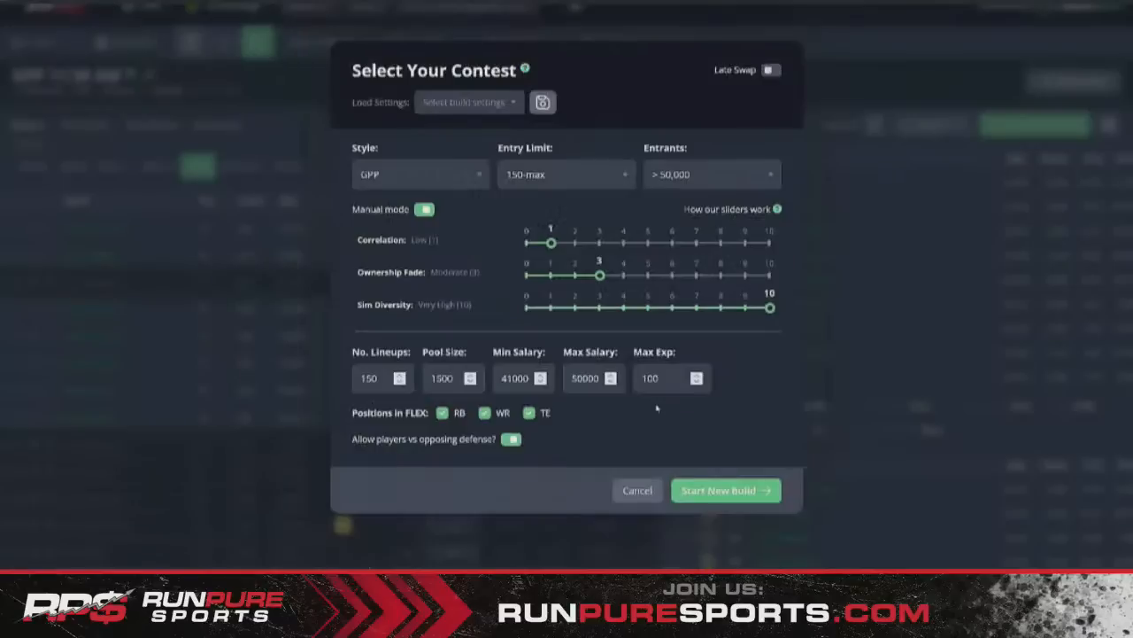
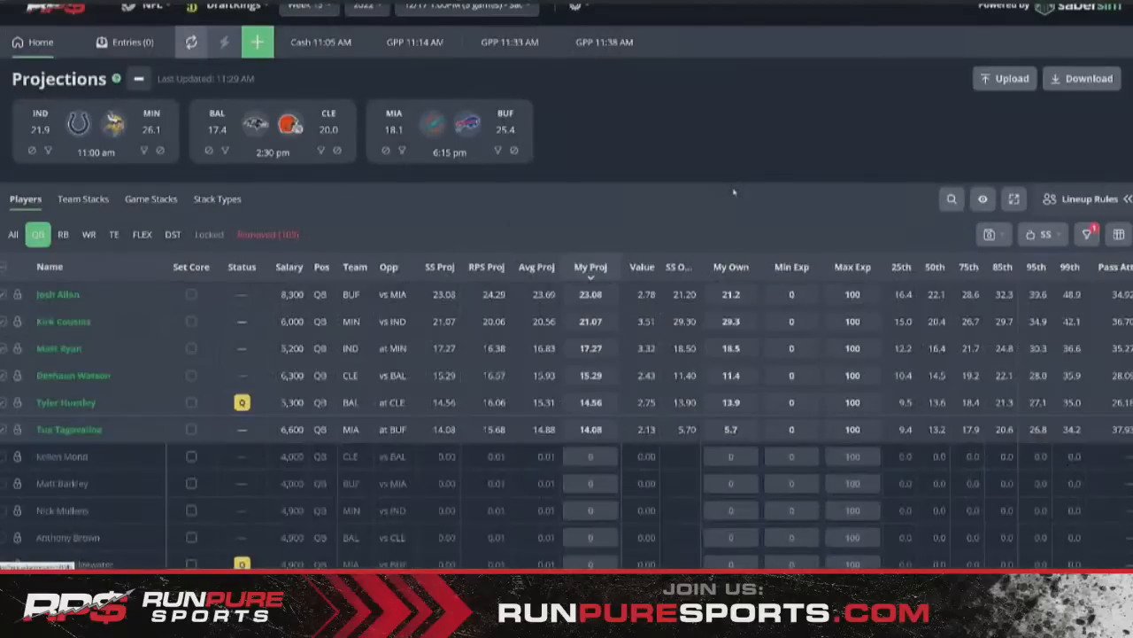
- Show players of every position in the Projections table, led by Justin Jefferson at 23.76
left_click(13, 235)
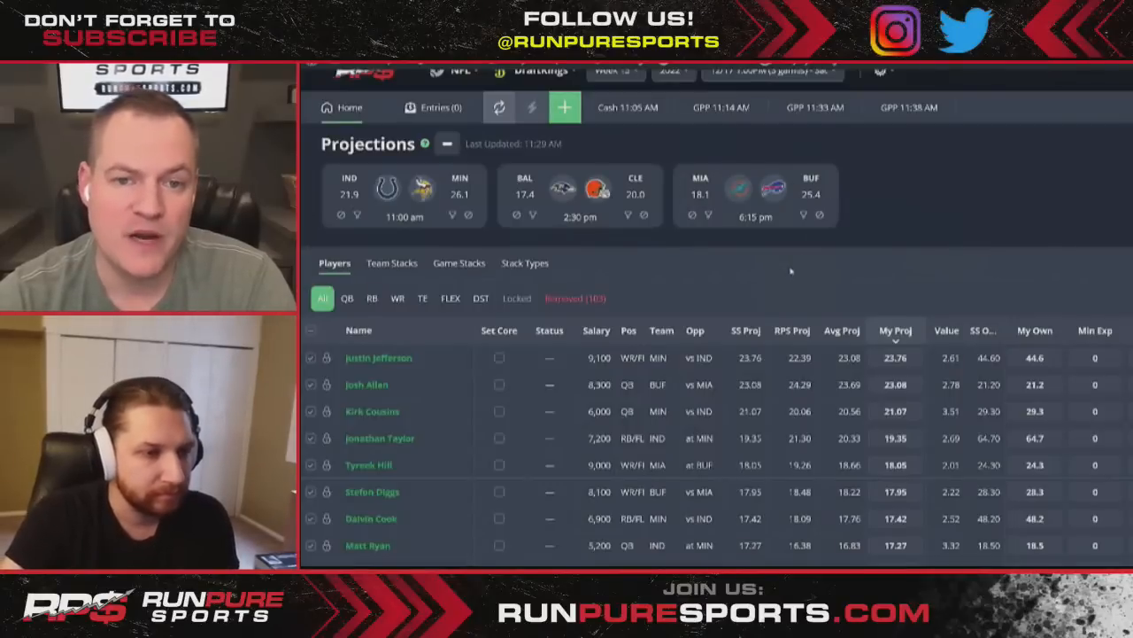
mouse_move(796, 189)
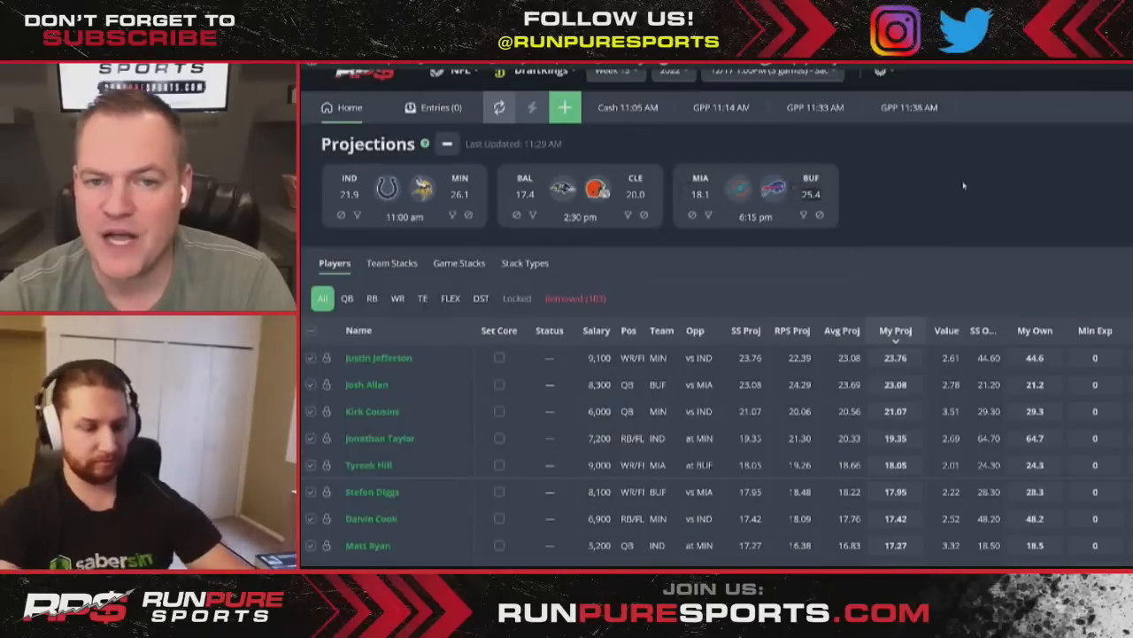
- Set Buffalo's game total to 38 and Miami's to 3, then apply to projections
type("31")
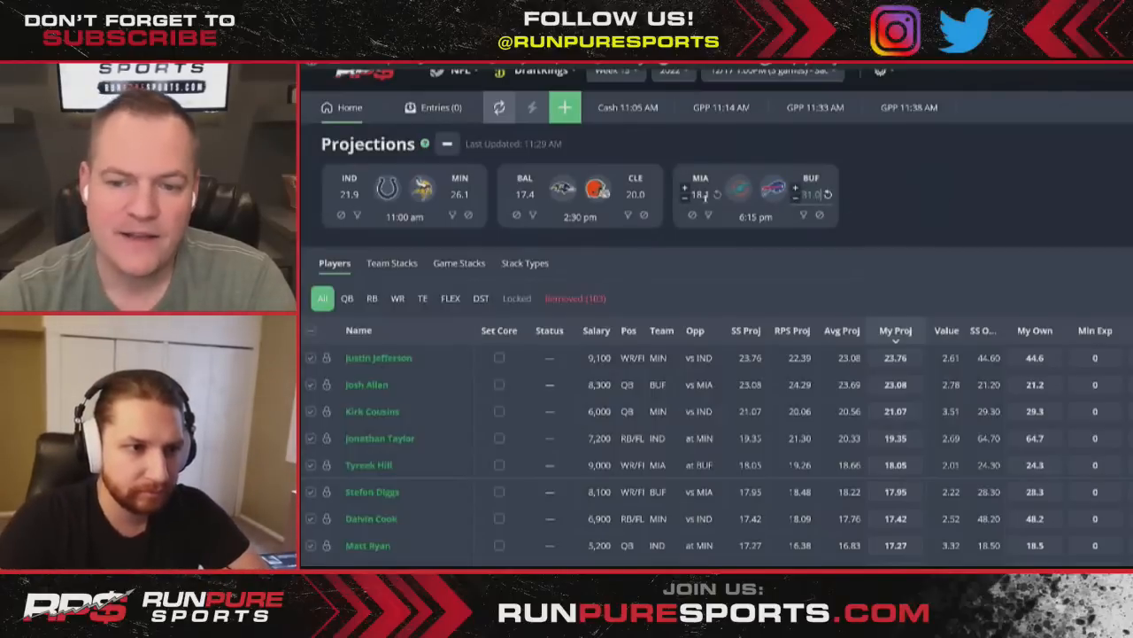
left_click_drag(690, 194, 1010, 227)
type("13")
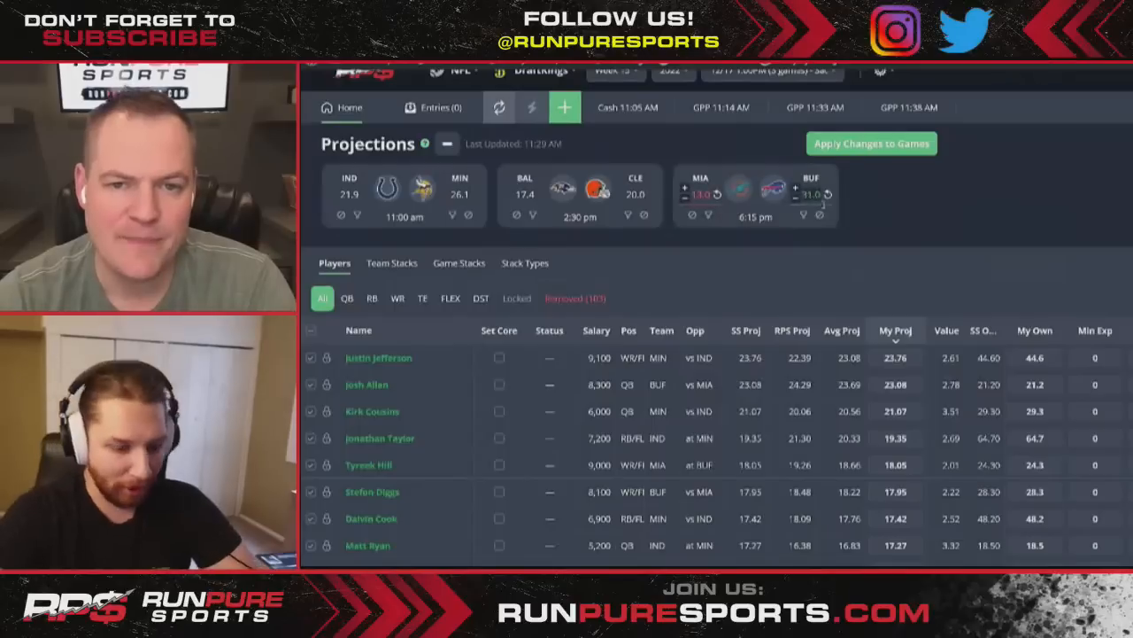
left_click_drag(801, 195, 886, 191)
type("38")
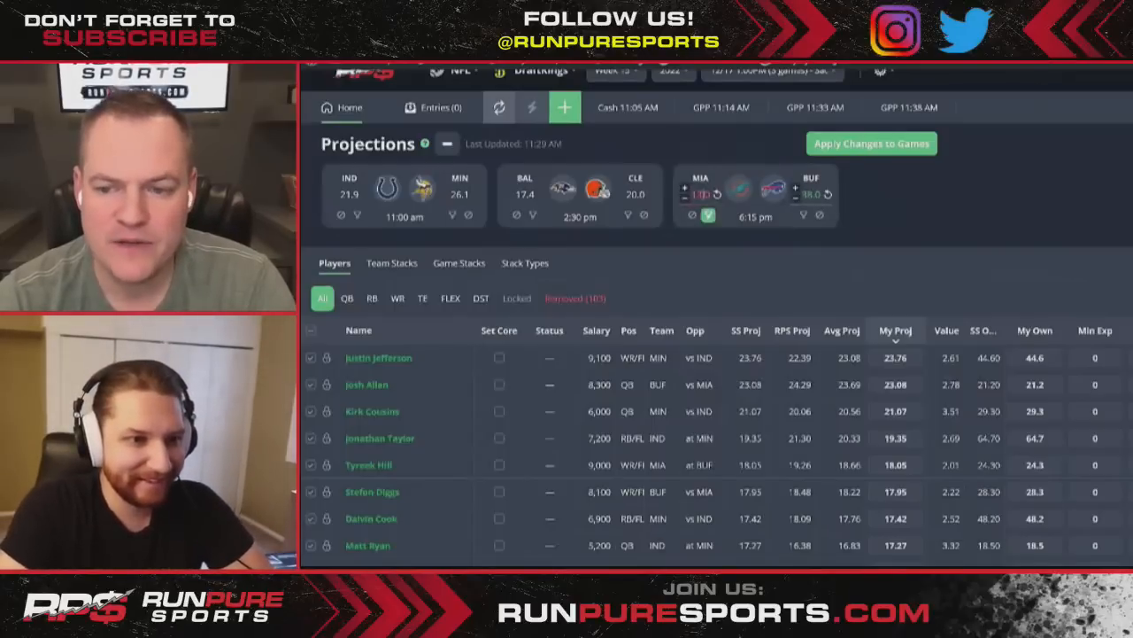
left_click_drag(692, 195, 972, 239)
type("3")
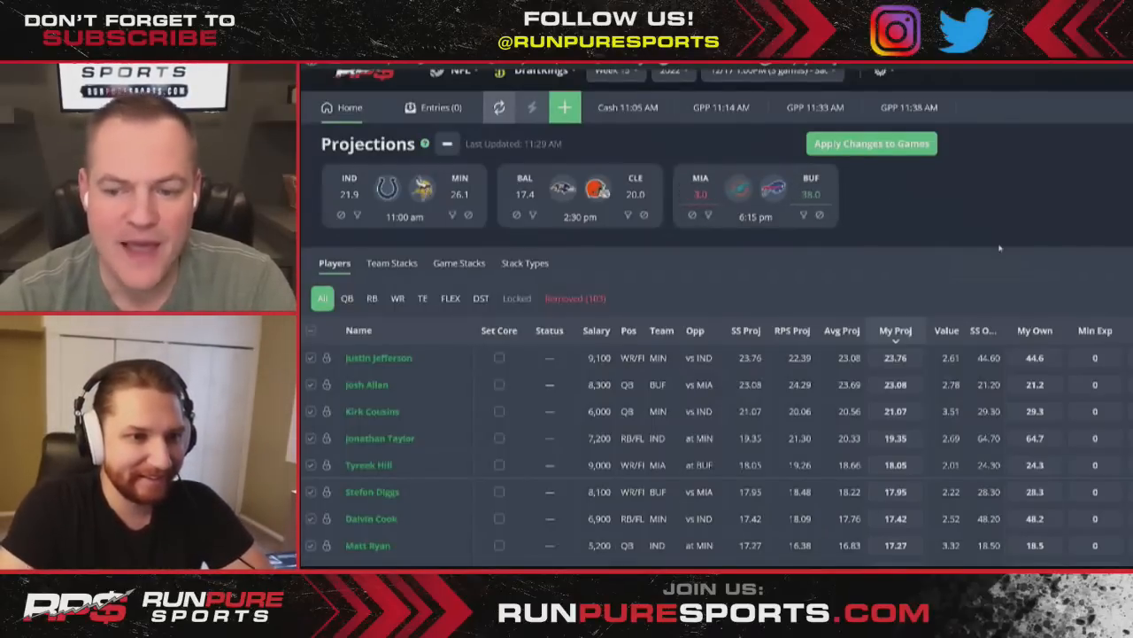
left_click(850, 145)
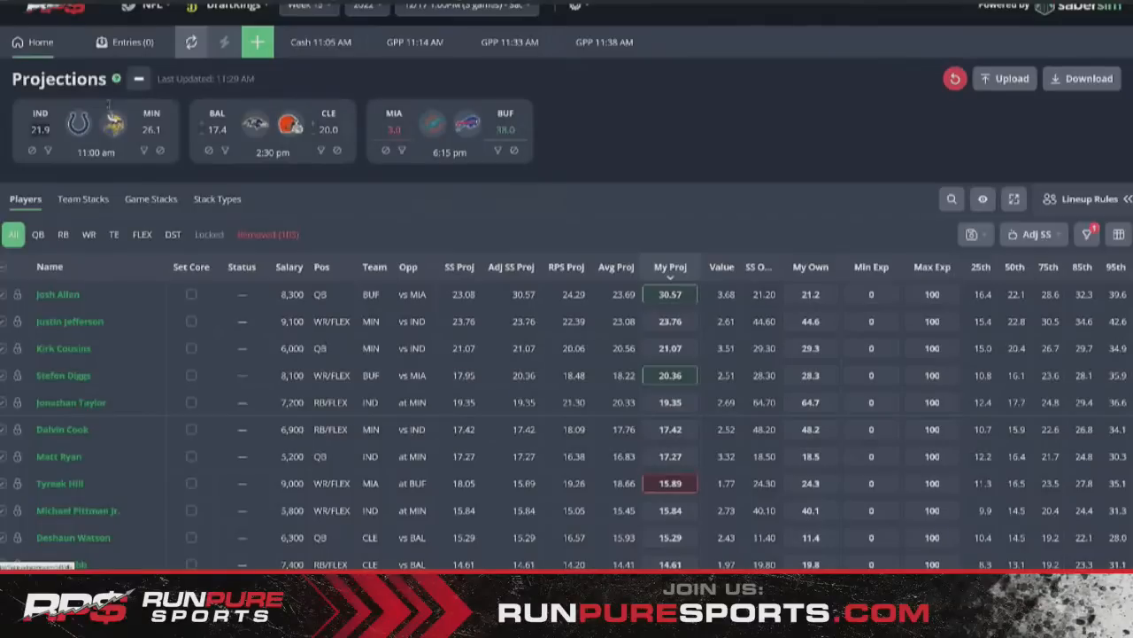
- Set Minnesota's total to 17 and Indianapolis's to 24, then apply the game changes
type("178")
key("BackSpace")
left_click(605, 178)
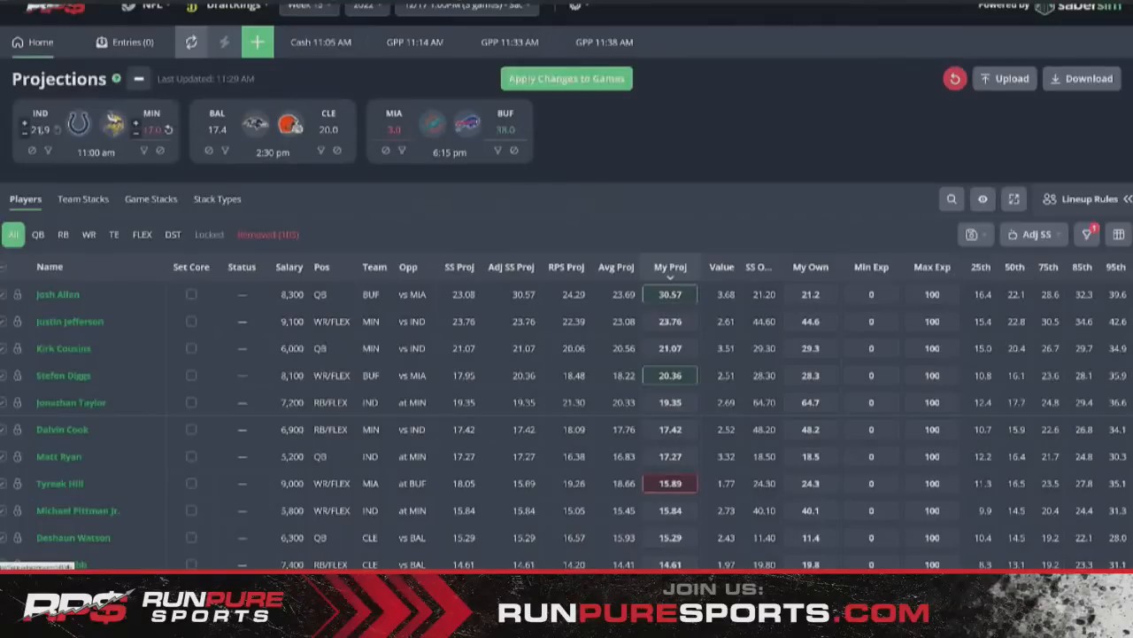
left_click(40, 131)
type("24")
left_click(640, 148)
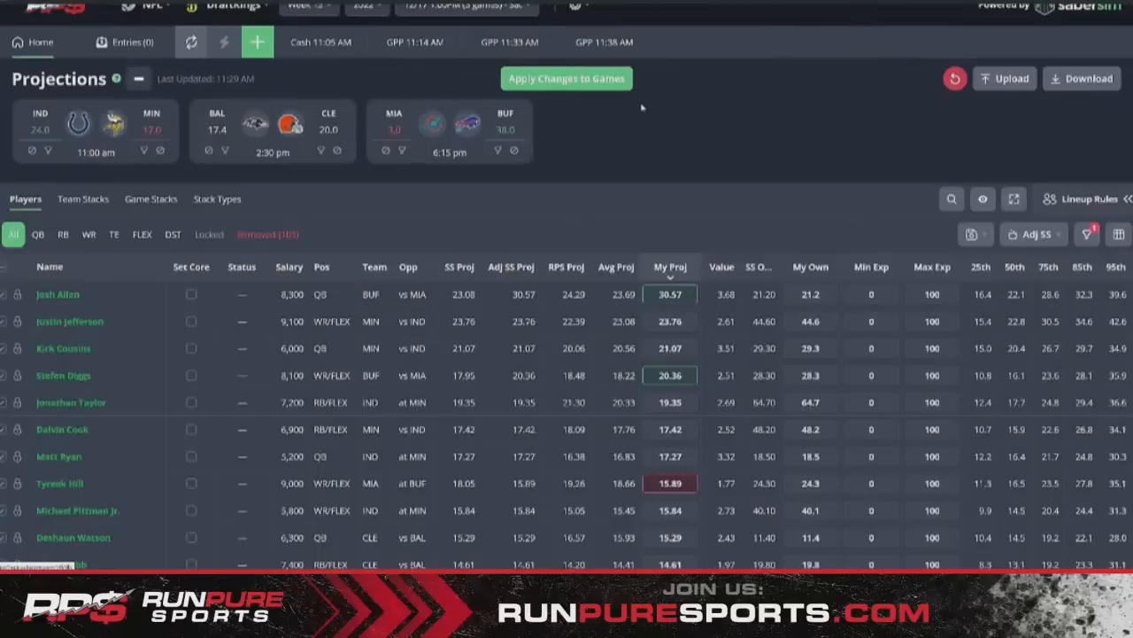
left_click(601, 84)
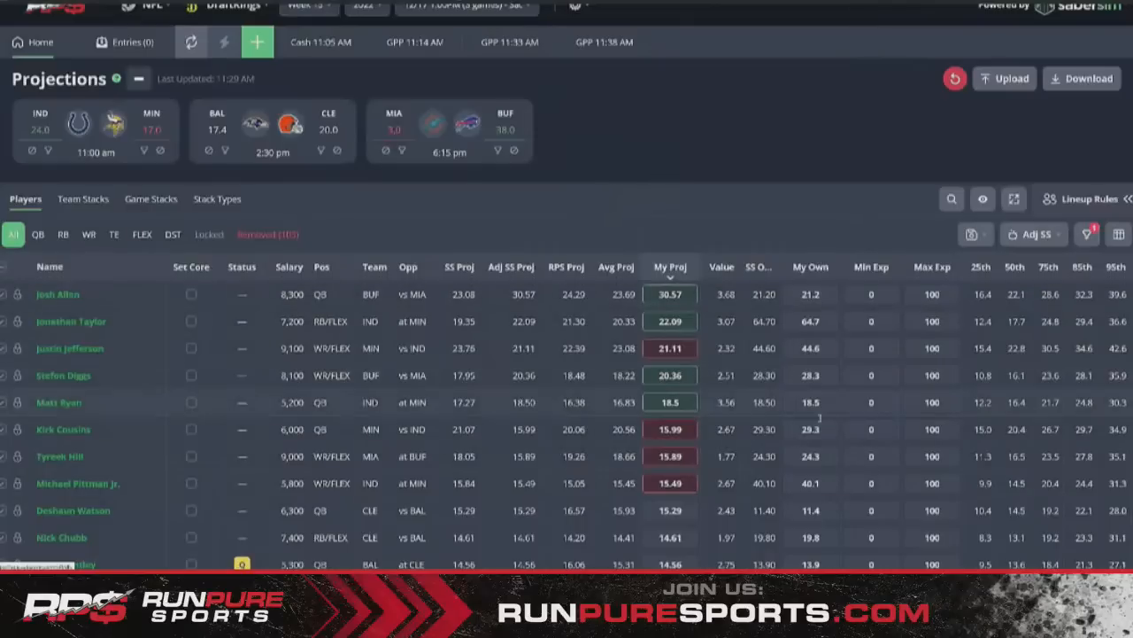
- Briefly filter to Buffalo players, then open contest setup for a new build
mouse_move(666, 393)
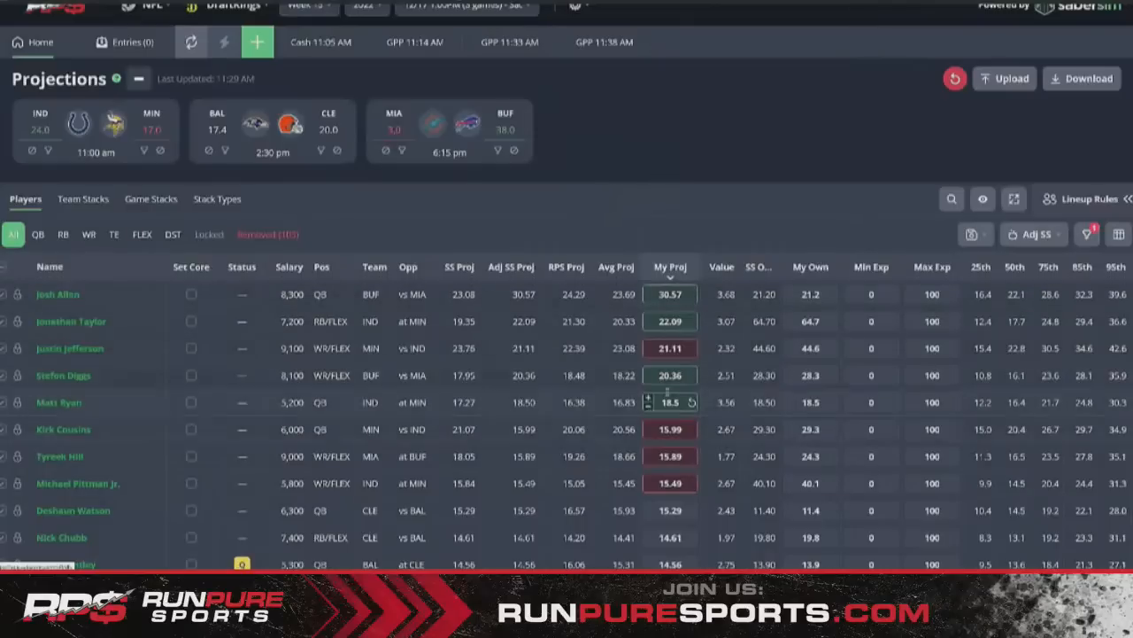
left_click(497, 151)
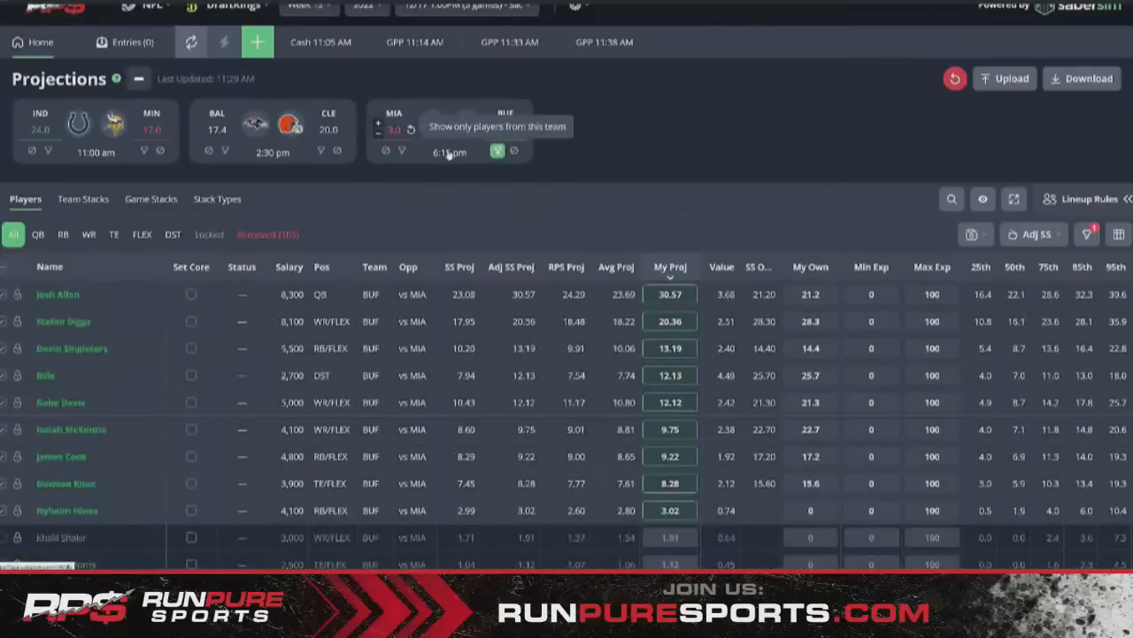
left_click(498, 151)
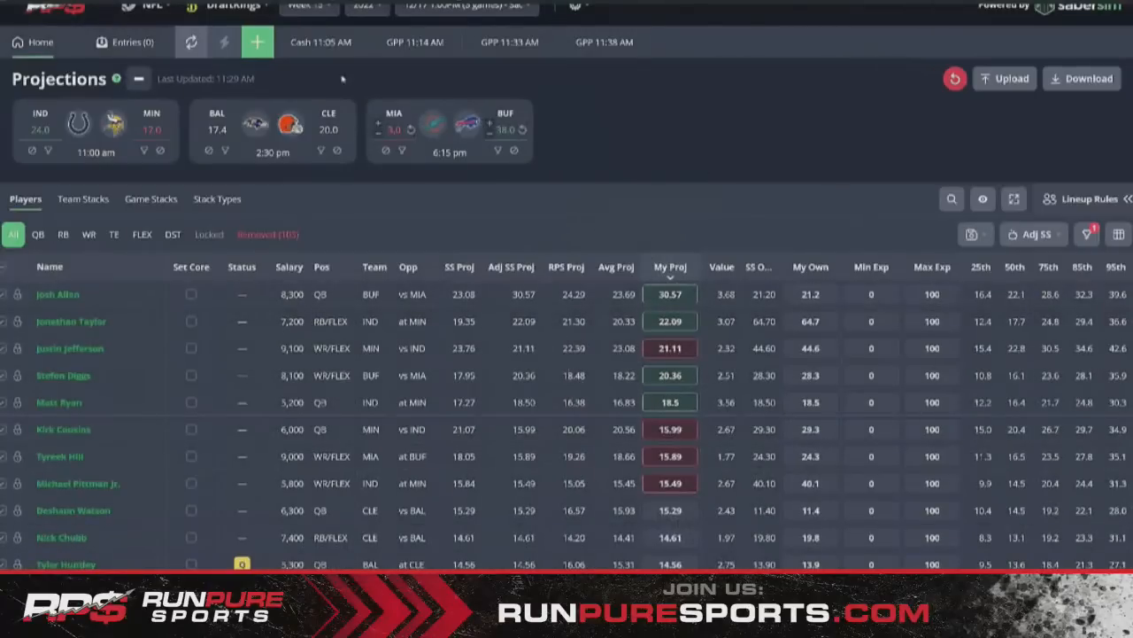
left_click(258, 43)
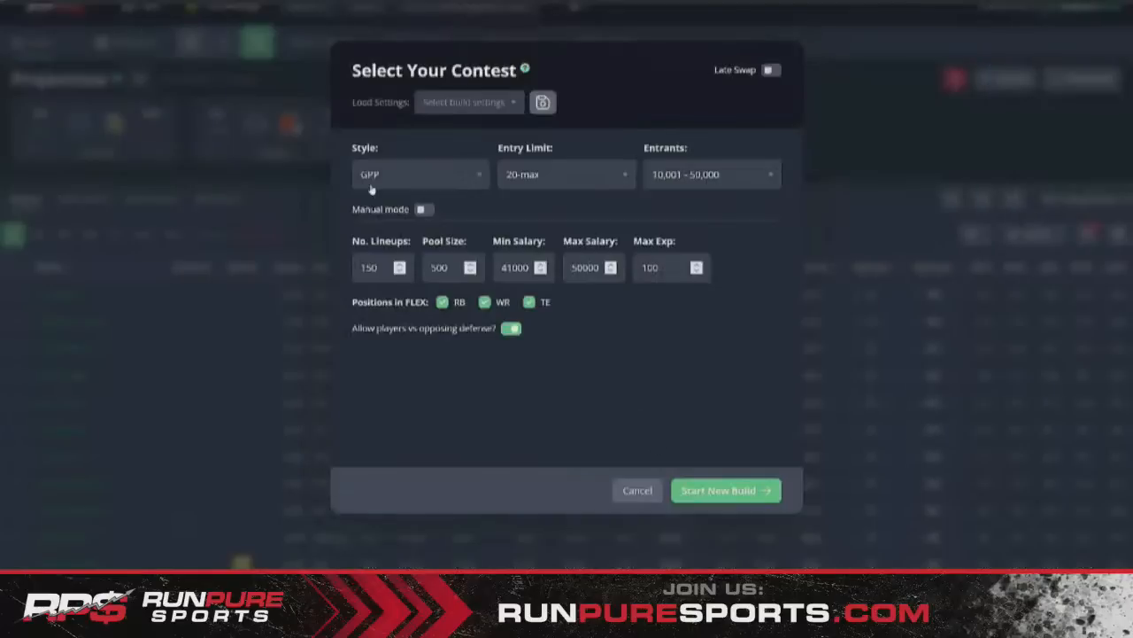
- Use Manual mode with Ownership Fade 3 and Pool Size 1500, and start the build
left_click(422, 209)
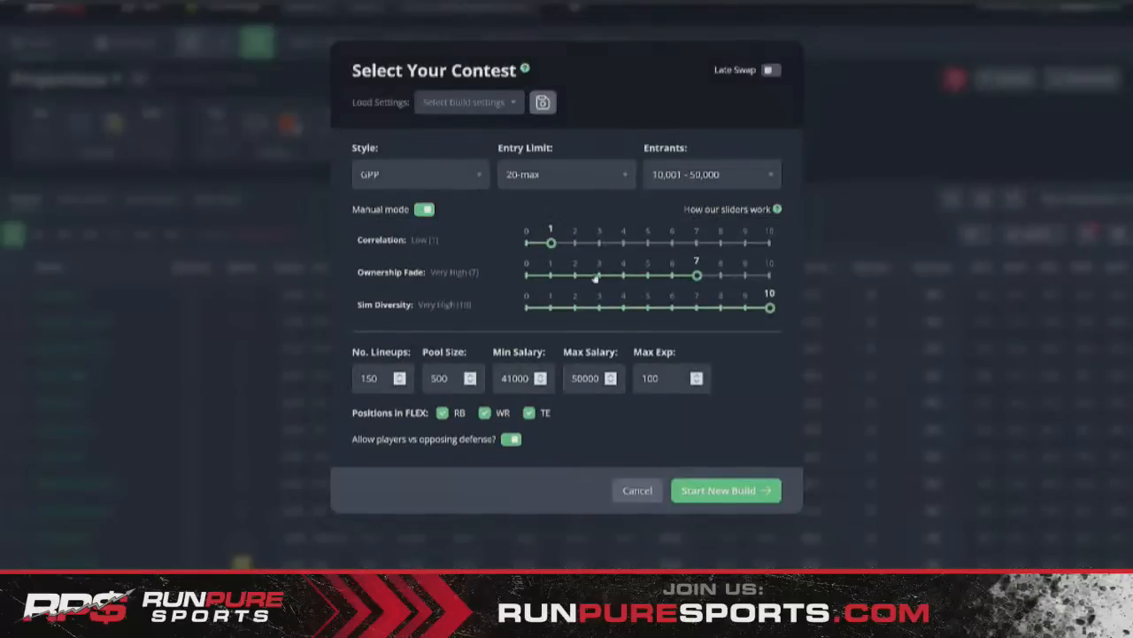
left_click(598, 275)
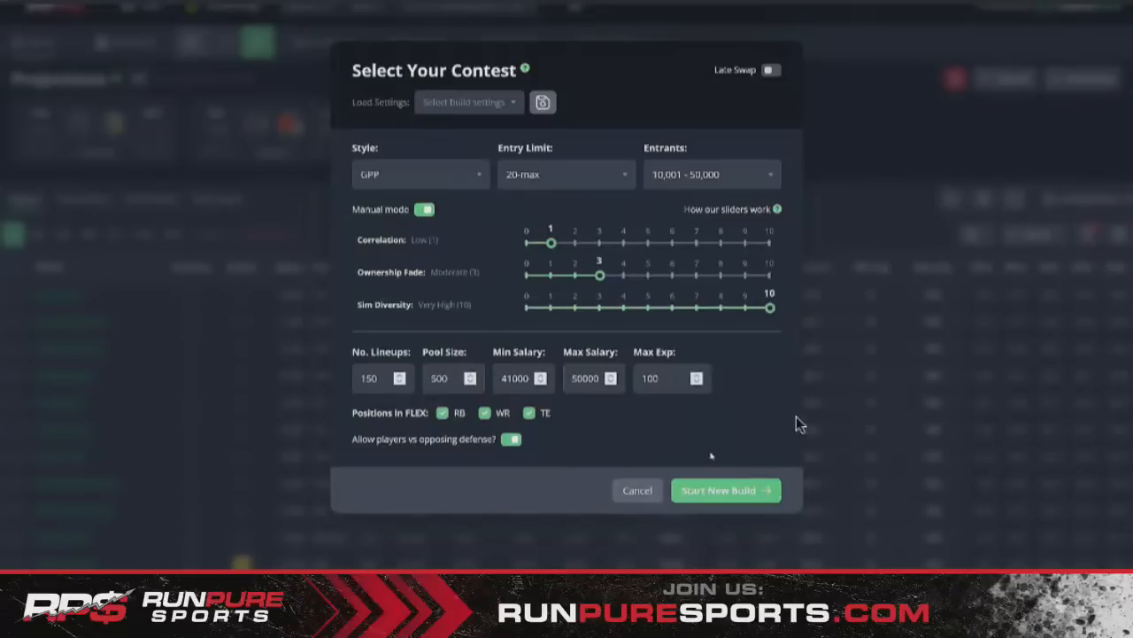
double_click(443, 378)
type("1500")
left_click(714, 490)
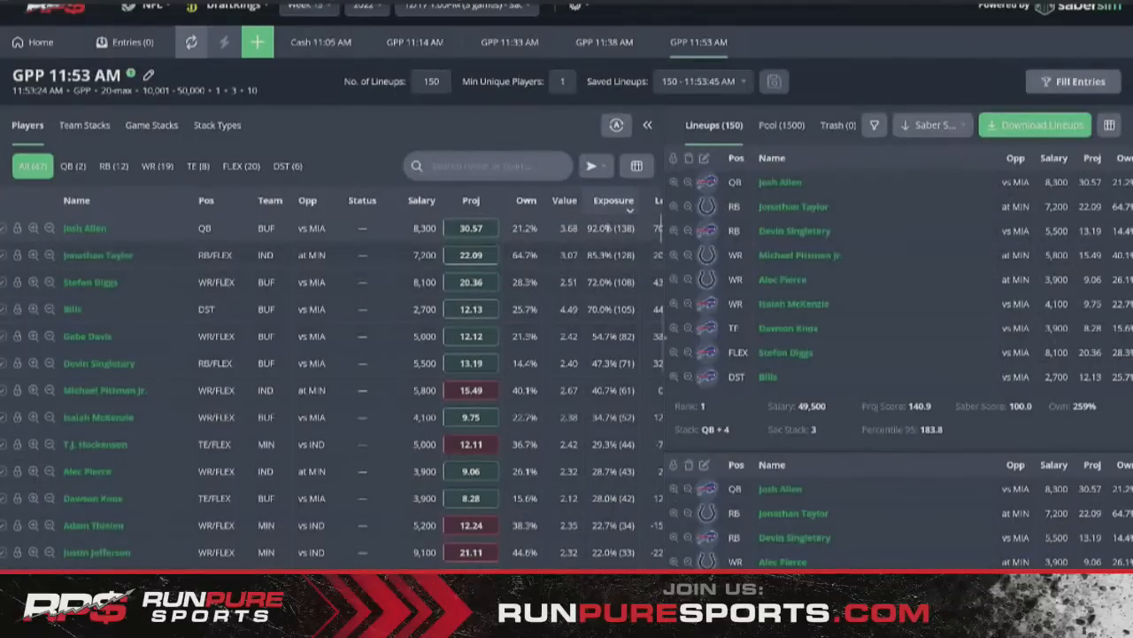
- Scroll through the build's player exposures and lineups, then return to the Projections page
scroll(608, 228, "right", 3)
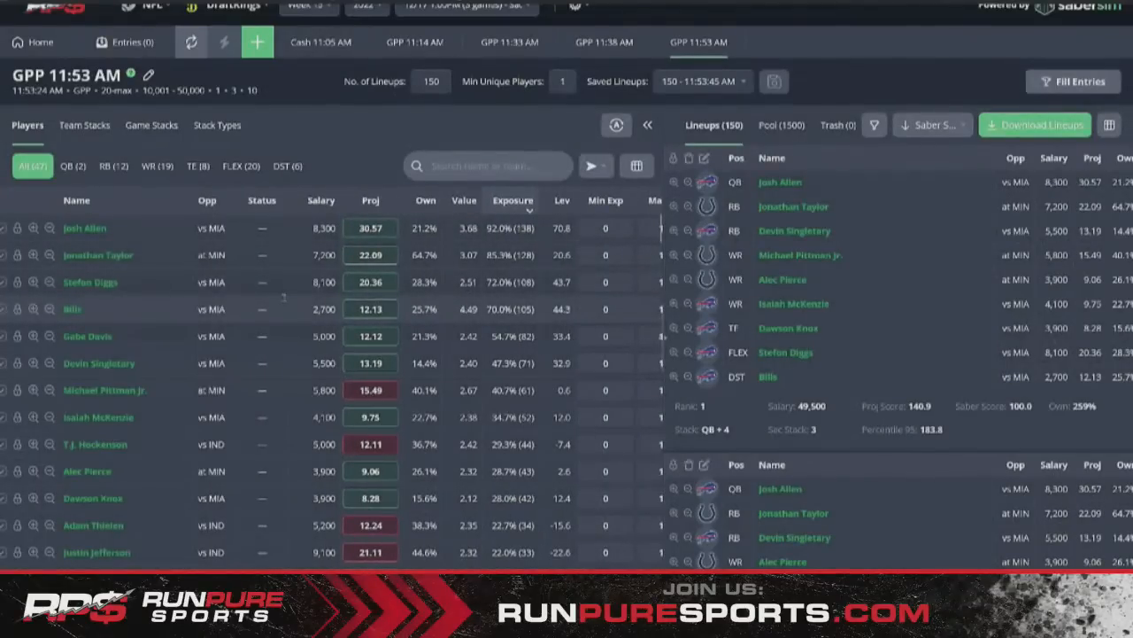
scroll(283, 296, "left", 3)
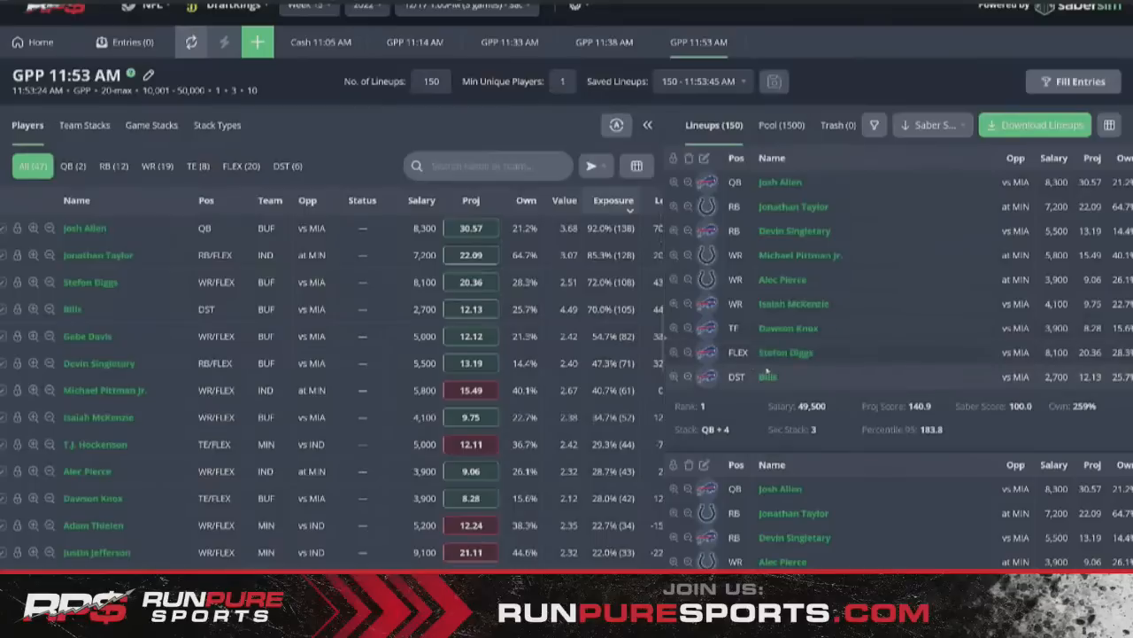
scroll(792, 329, "down", 3)
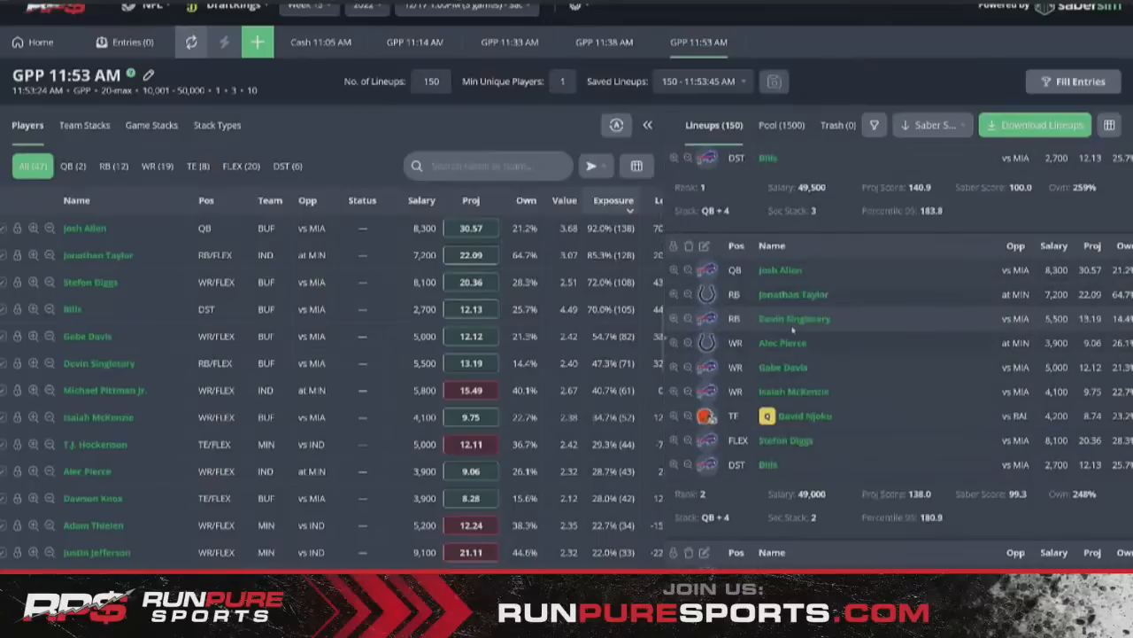
scroll(792, 329, "down", 3)
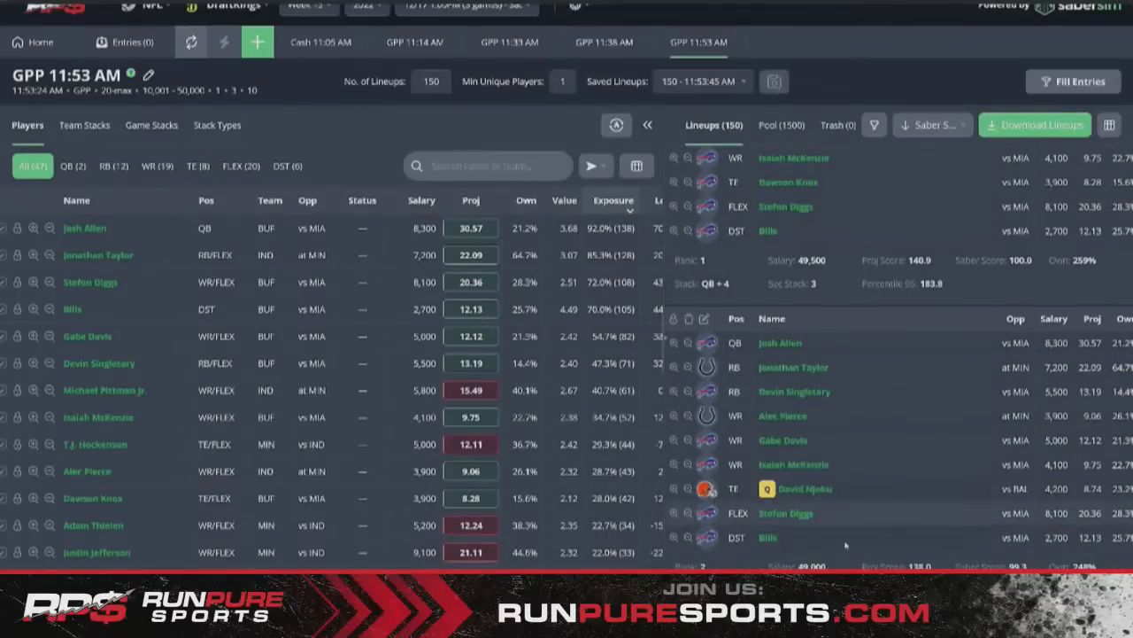
scroll(868, 501, "down", 1)
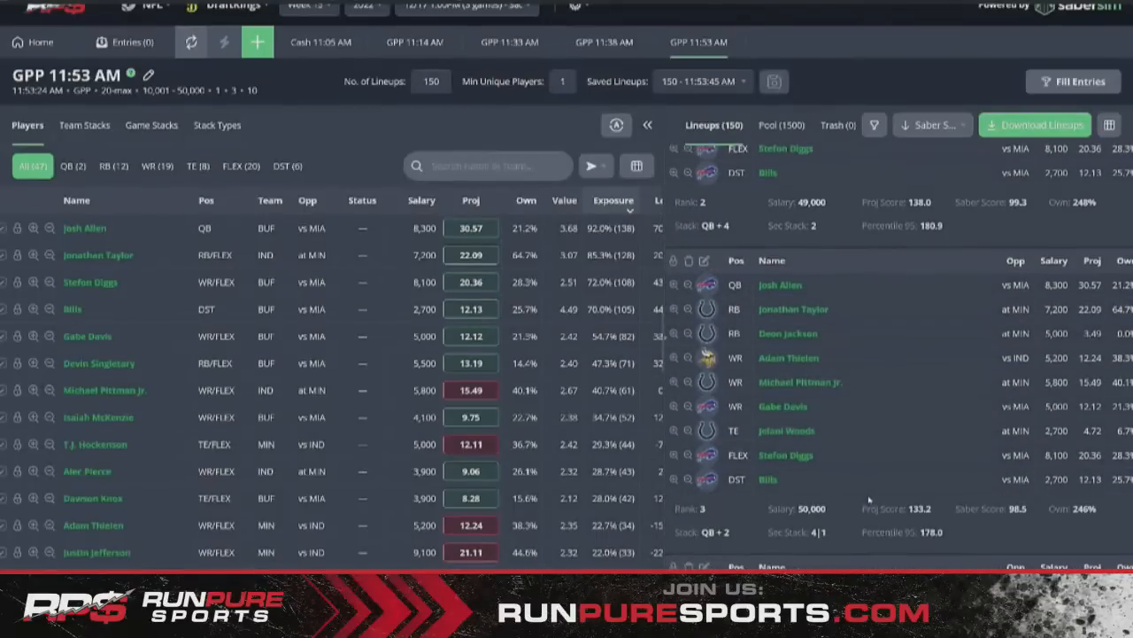
scroll(868, 500, "up", 7)
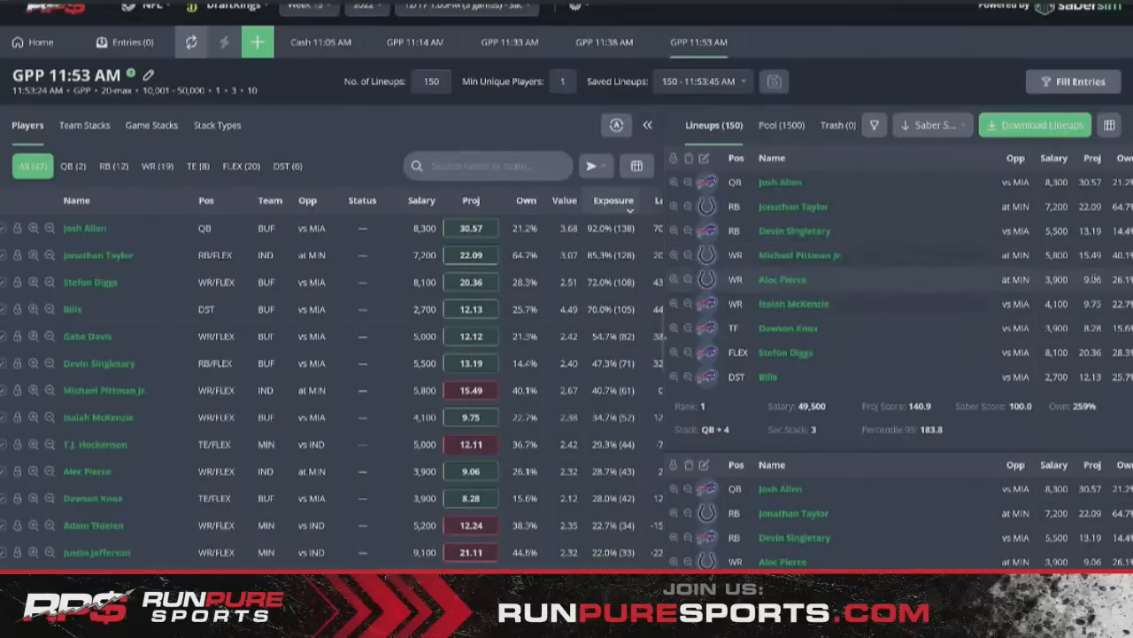
mouse_move(912, 404)
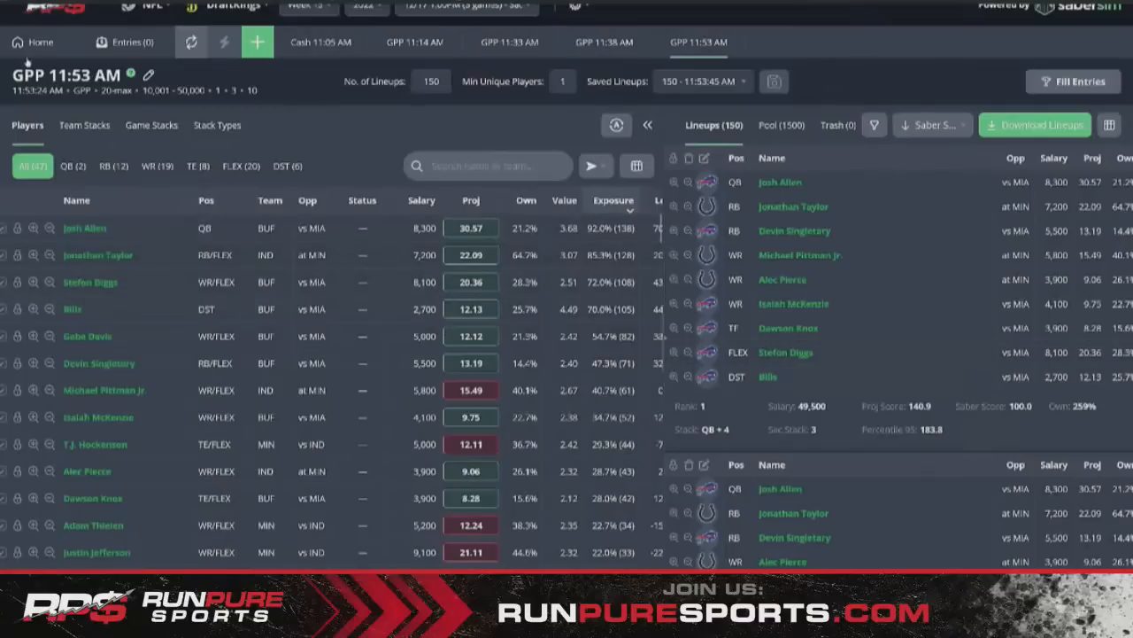
scroll(402, 466, "down", 1)
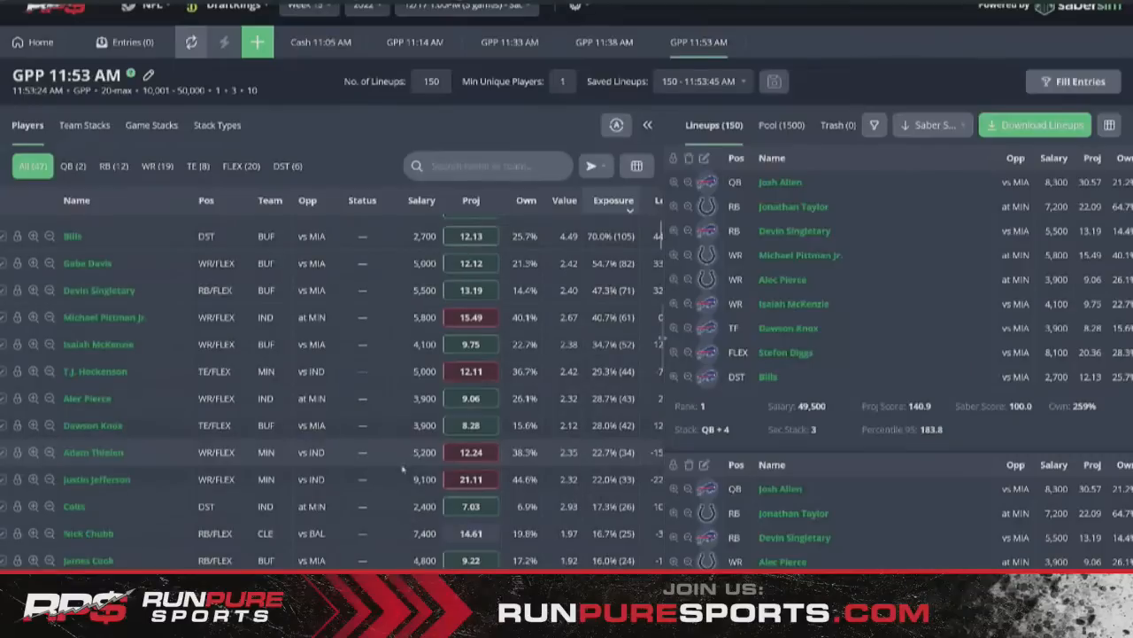
scroll(402, 465, "up", 1)
scroll(842, 442, "down", 2)
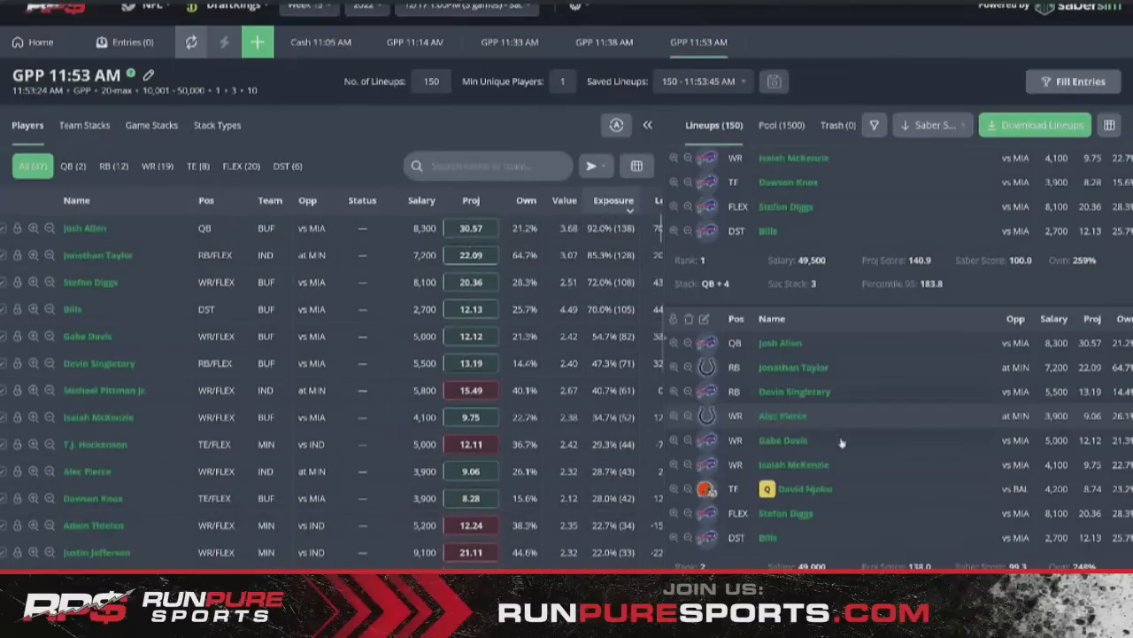
left_click(41, 45)
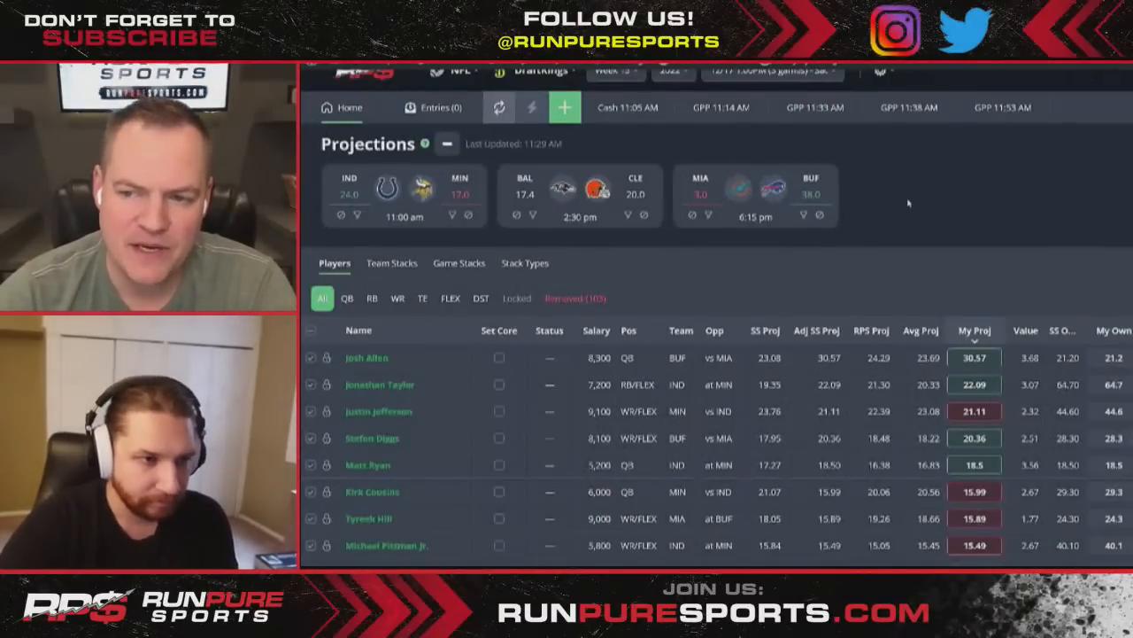
- Set My Proj to 11 for J.K. Dobbins (BAL) and David Njoku (CLE), then clear filters
left_click(532, 215)
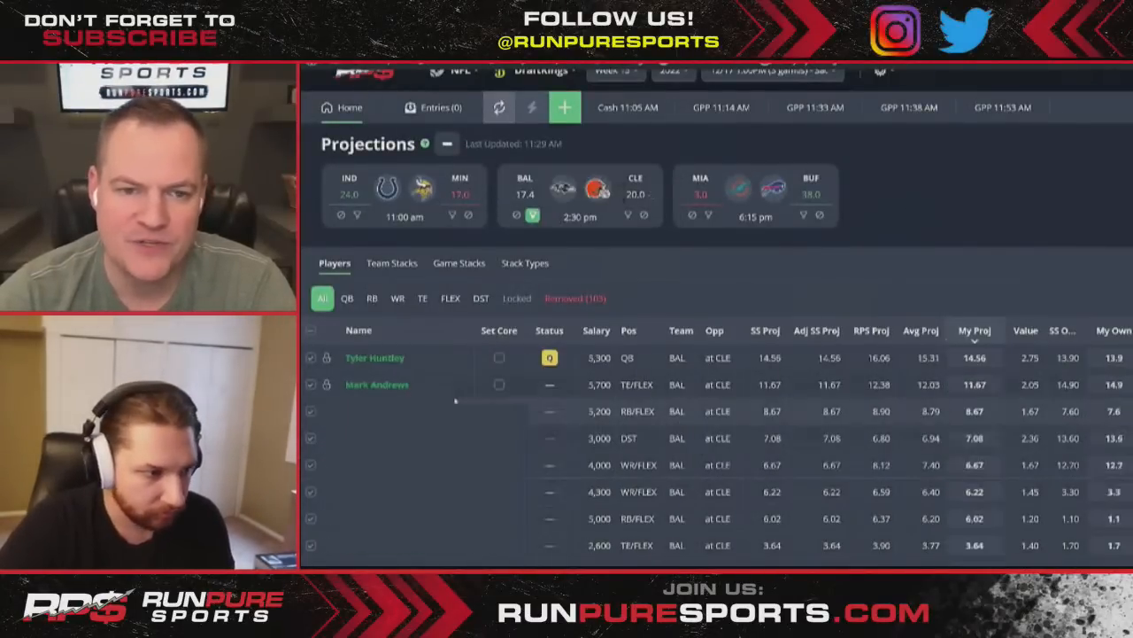
left_click(974, 411)
type("11")
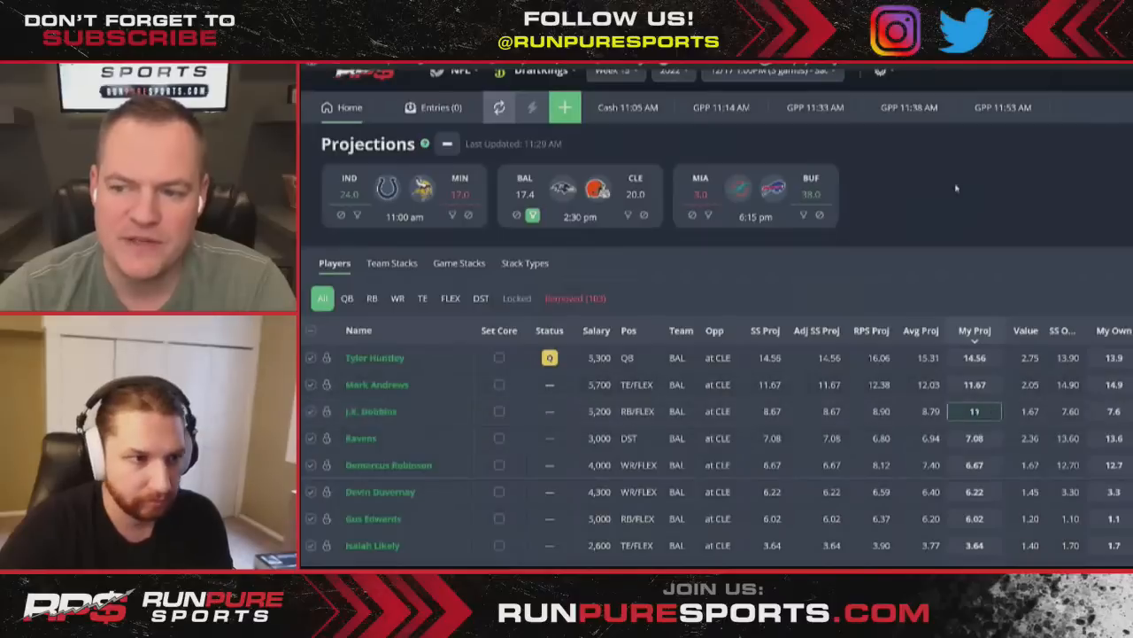
key("Return")
left_click(628, 215)
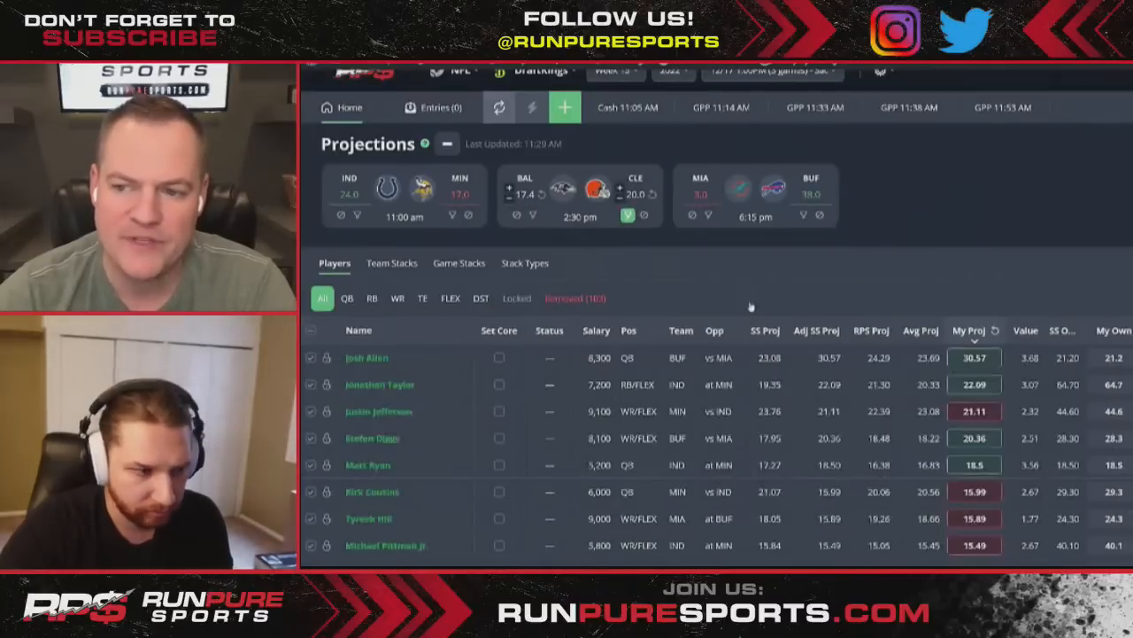
left_click(974, 464)
type("11")
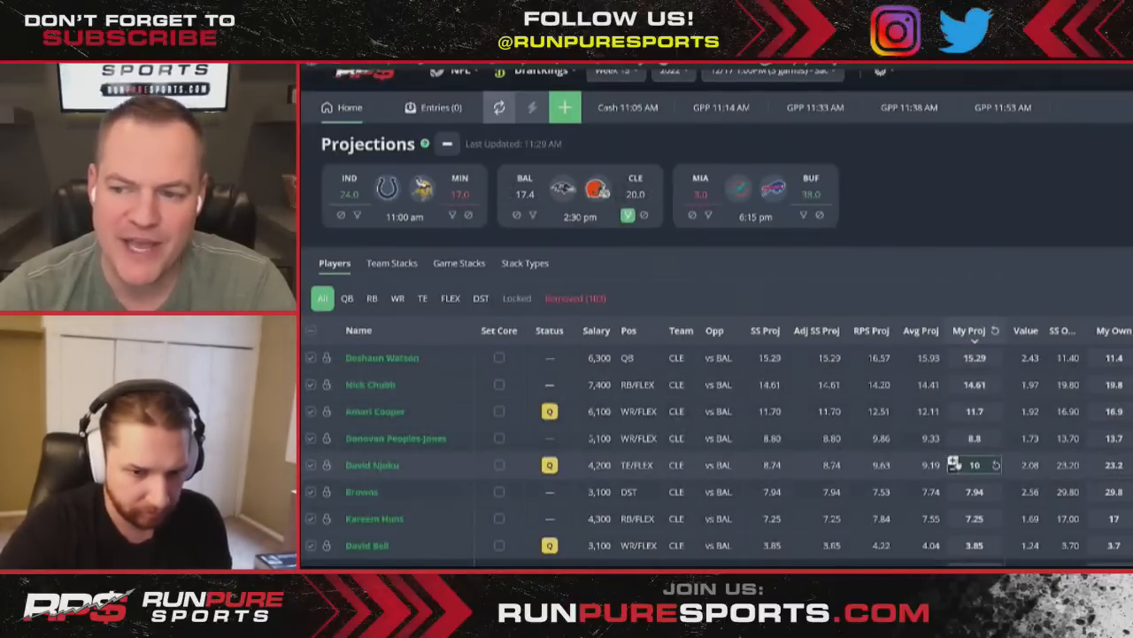
key("Return")
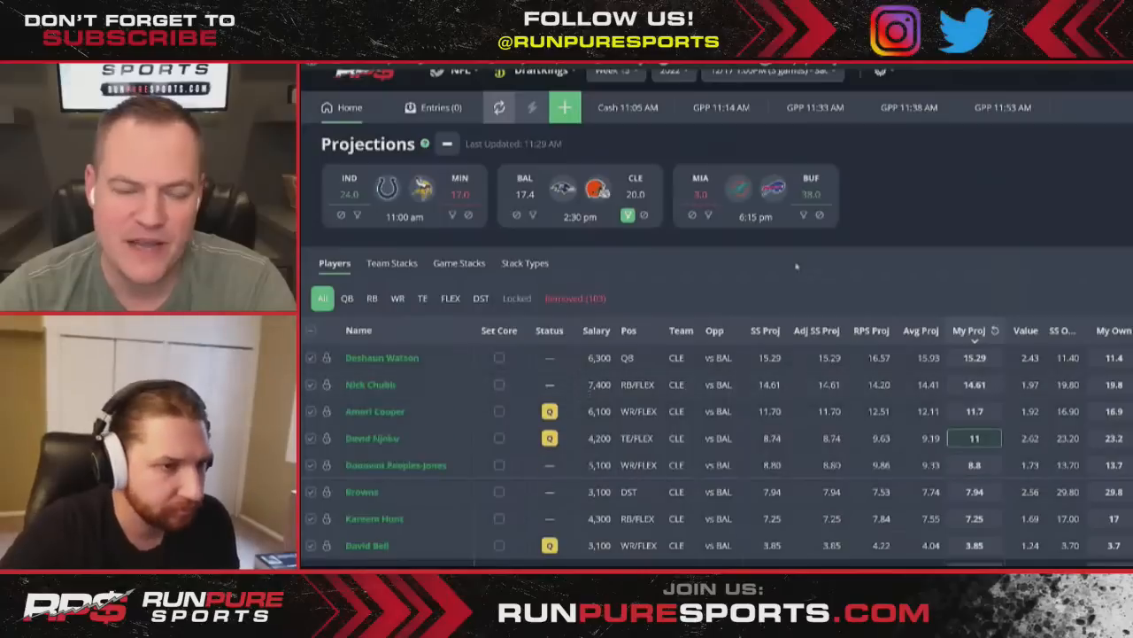
left_click(628, 214)
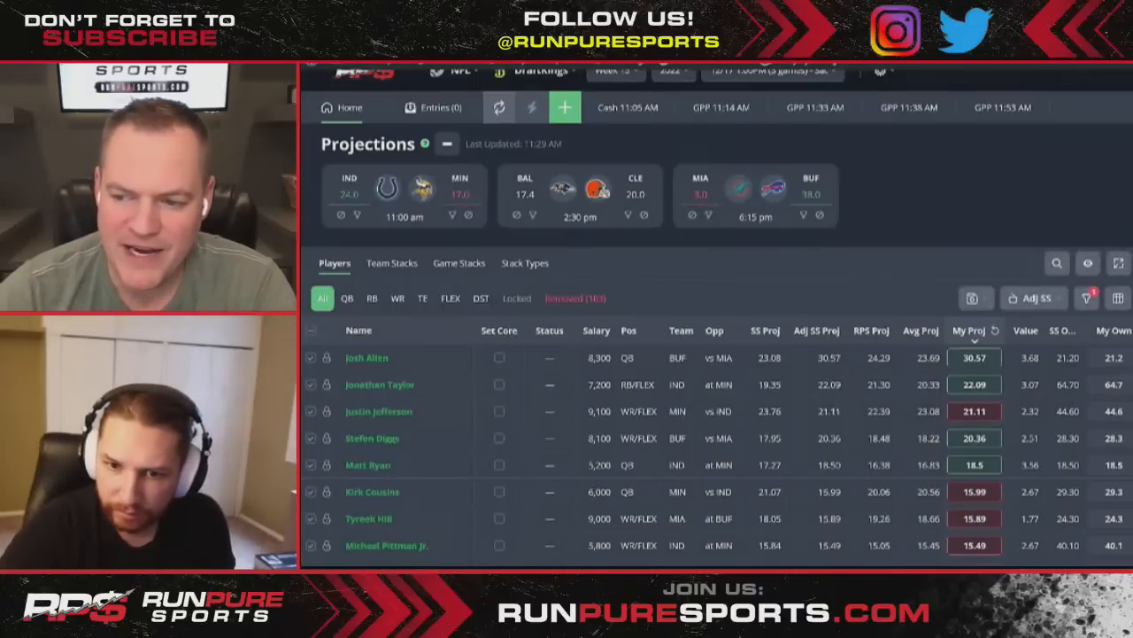
- Begin a Jonathan Taylor–Justin Jefferson group from IND/MIN players, then cancel it and clear filters
left_click(357, 215)
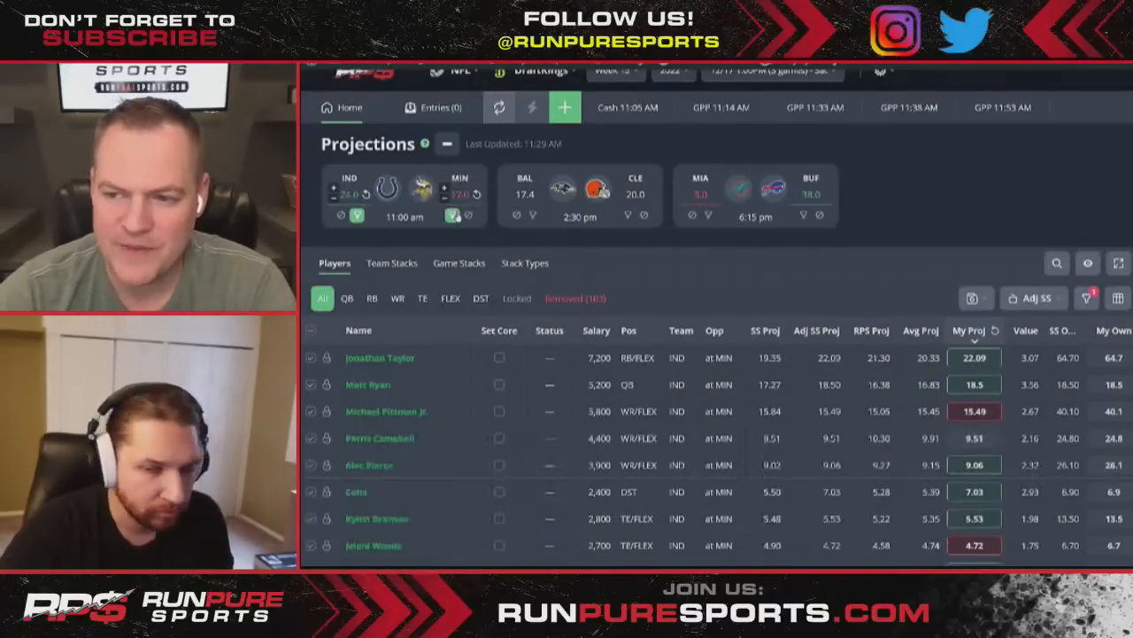
left_click(452, 215)
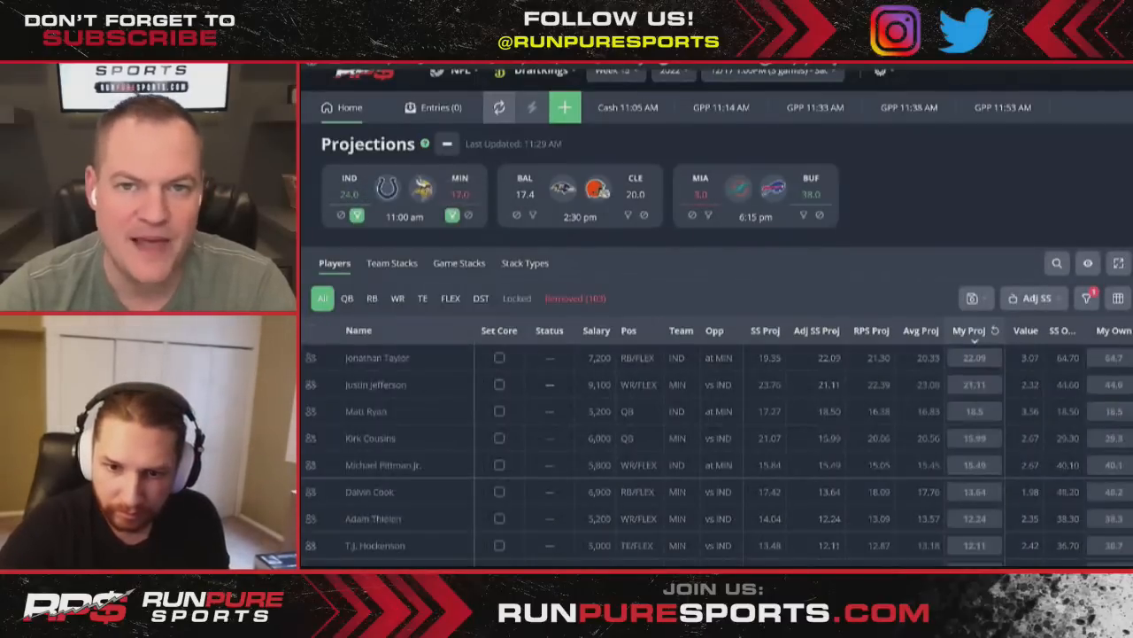
left_click(311, 361)
left_click(311, 386)
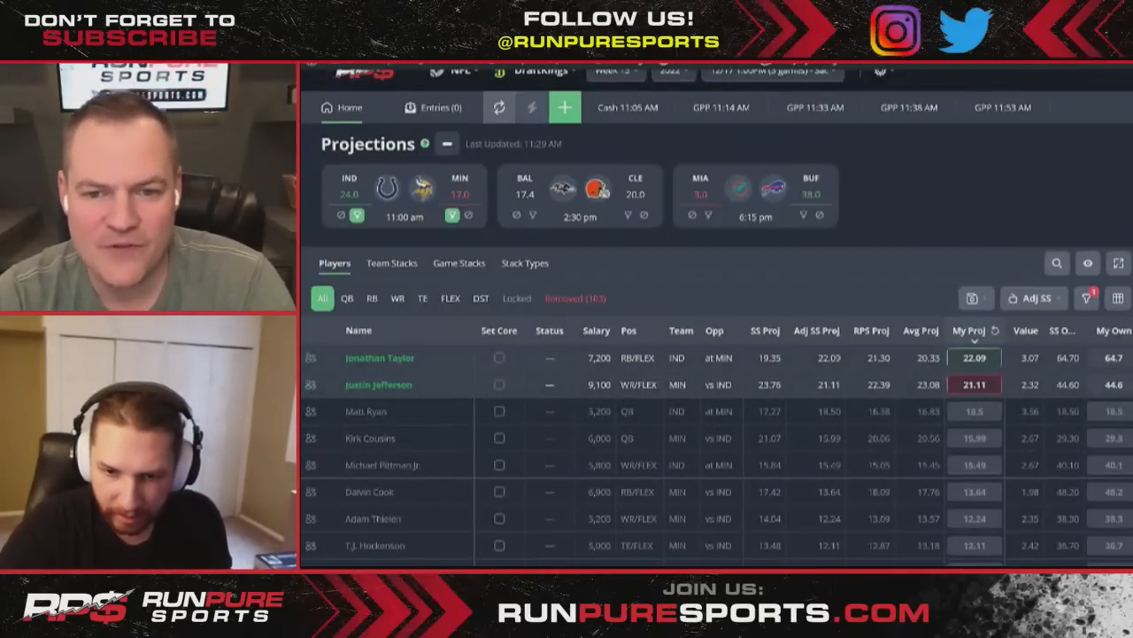
key("Escape")
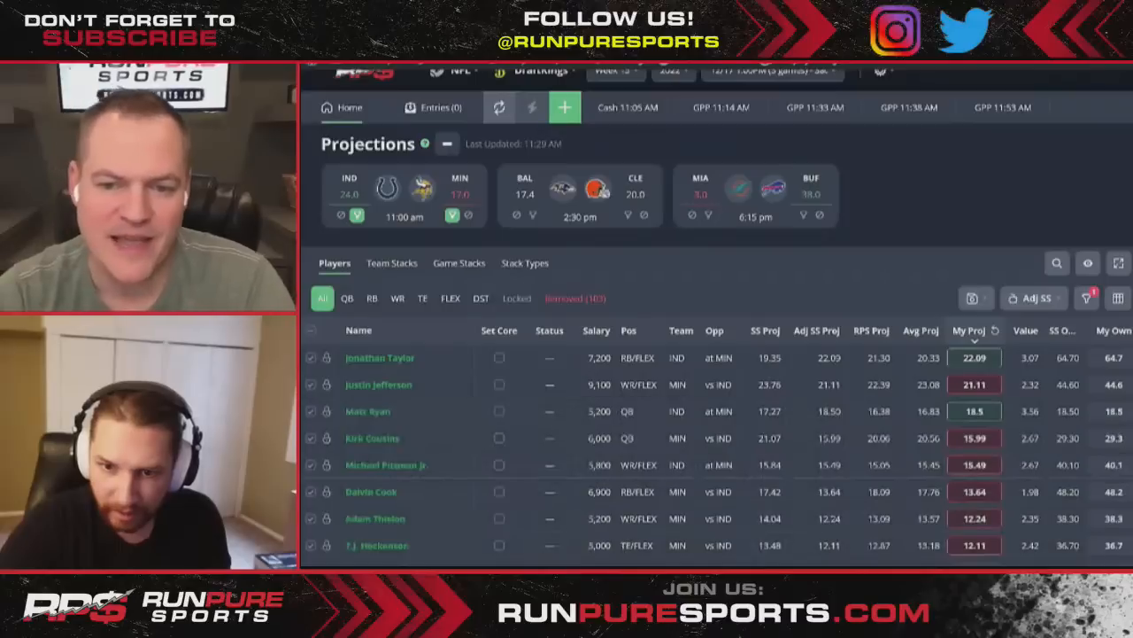
mouse_move(337, 209)
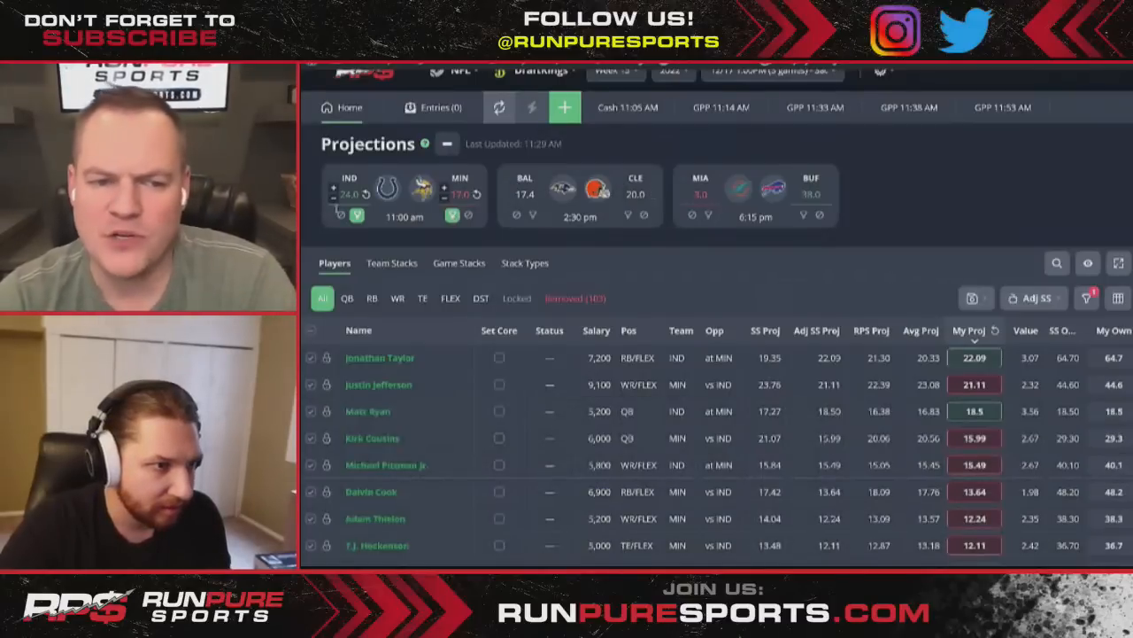
left_click(452, 215)
left_click(357, 216)
- Save an 'At least 1' group rule for J.K. Dobbins and David Njoku
left_click(532, 215)
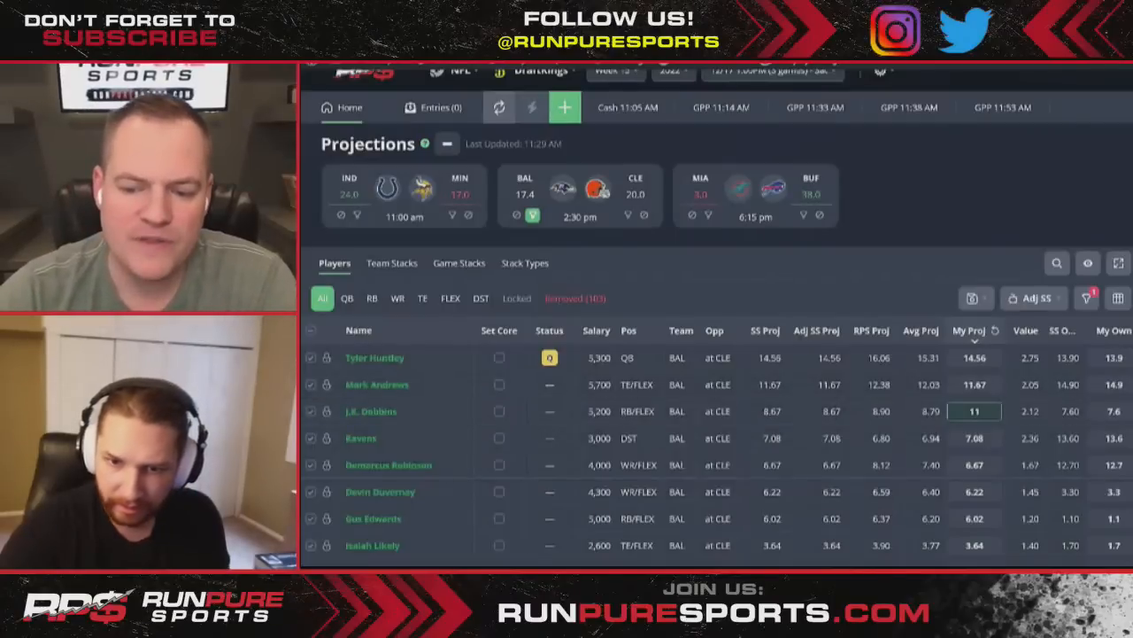
key("Return")
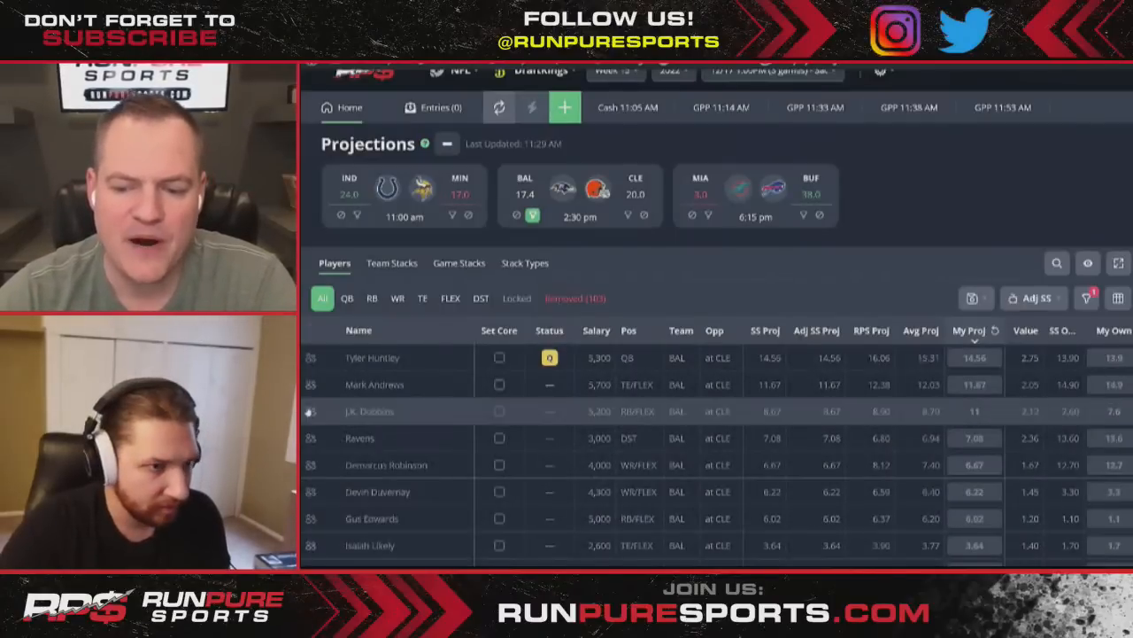
left_click(627, 216)
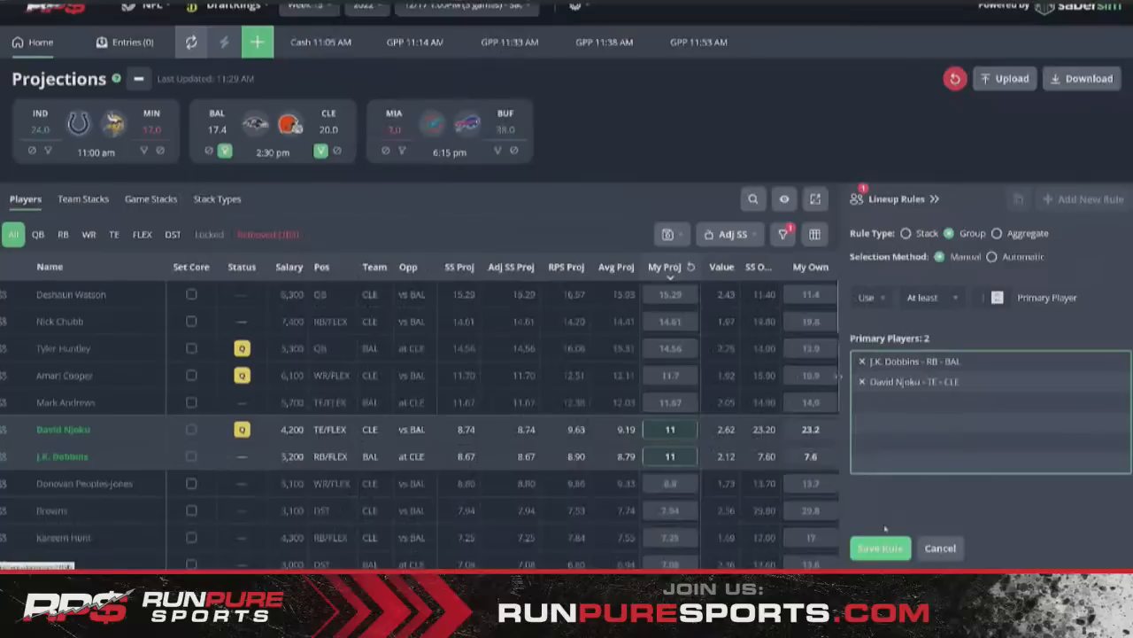
left_click(883, 544)
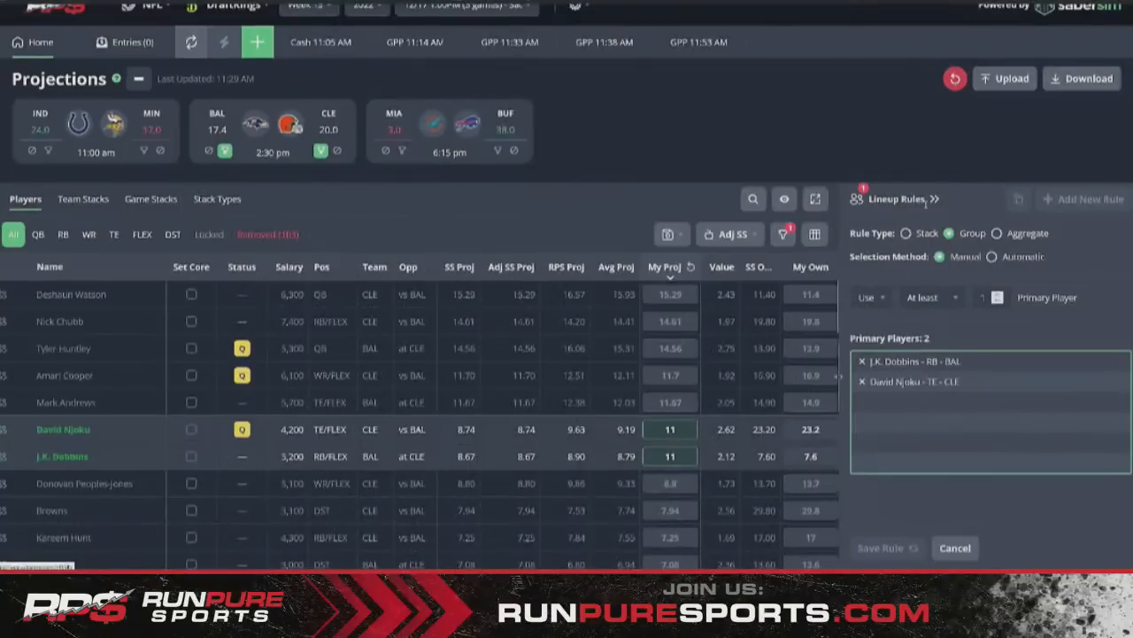
left_click(929, 202)
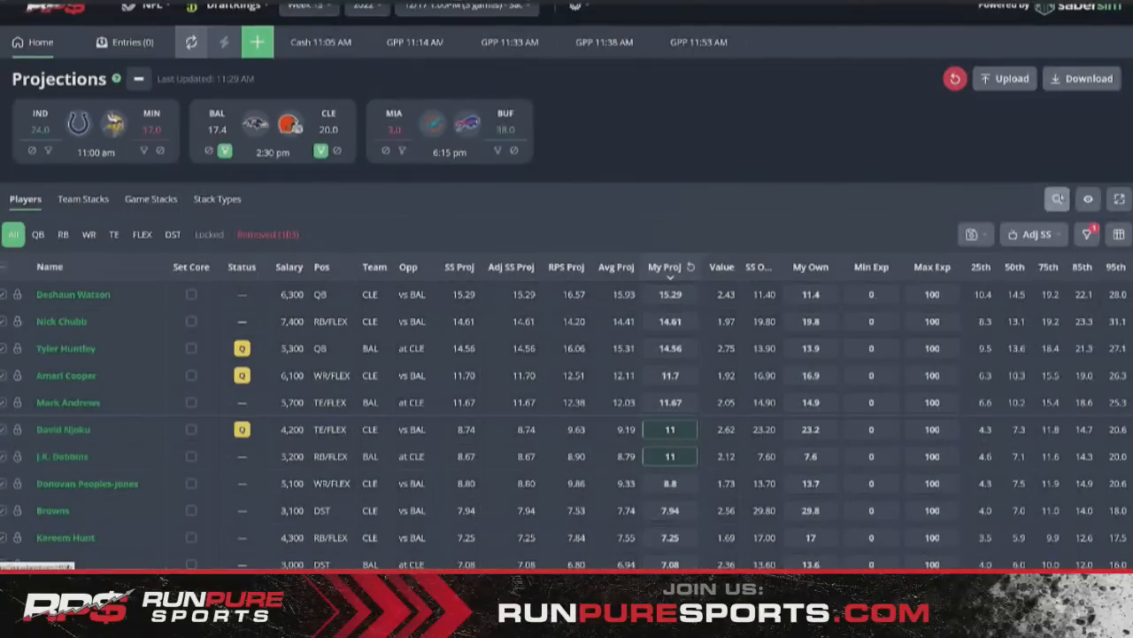
left_click(1086, 201)
left_click(922, 202)
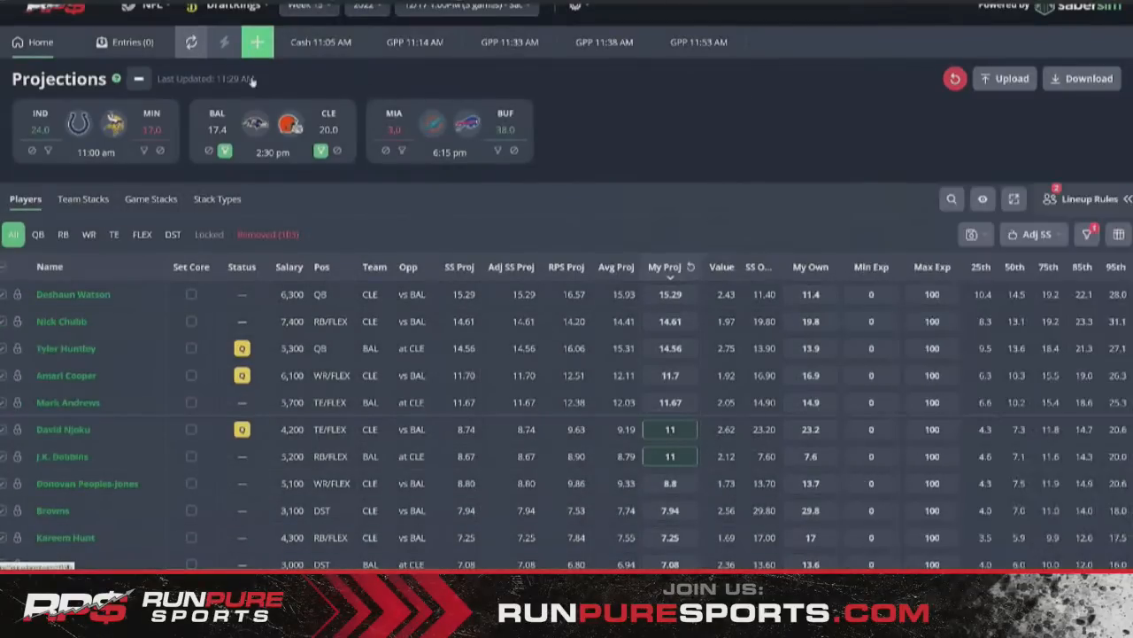
left_click(257, 42)
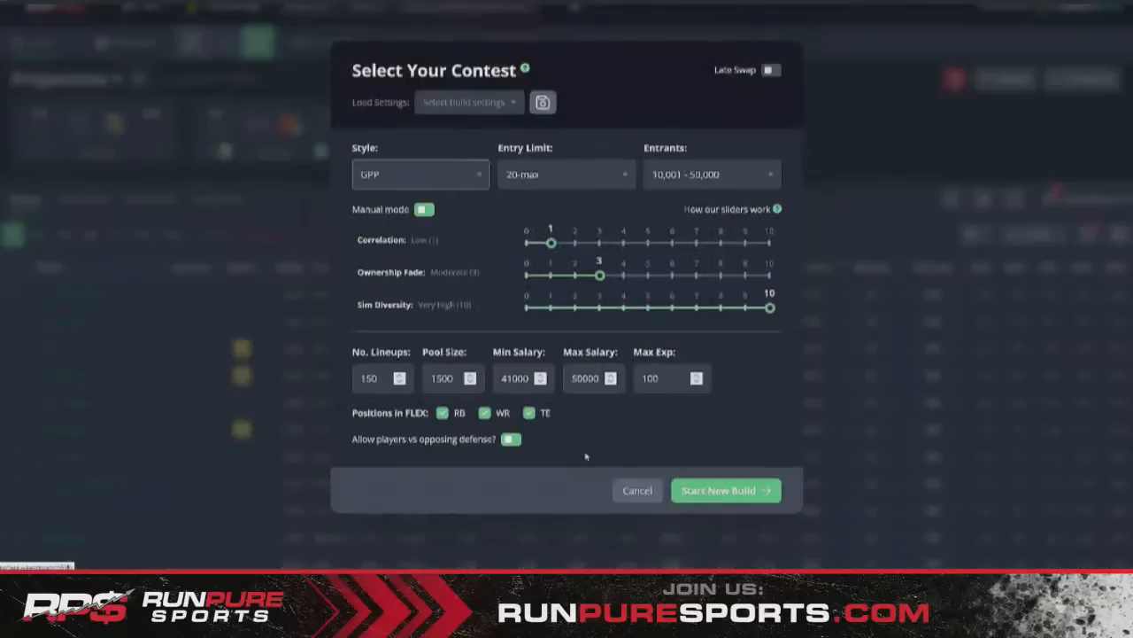
- Start the new 150-lineup GPP build with the Dobbins–Njoku rule applied
left_click(720, 492)
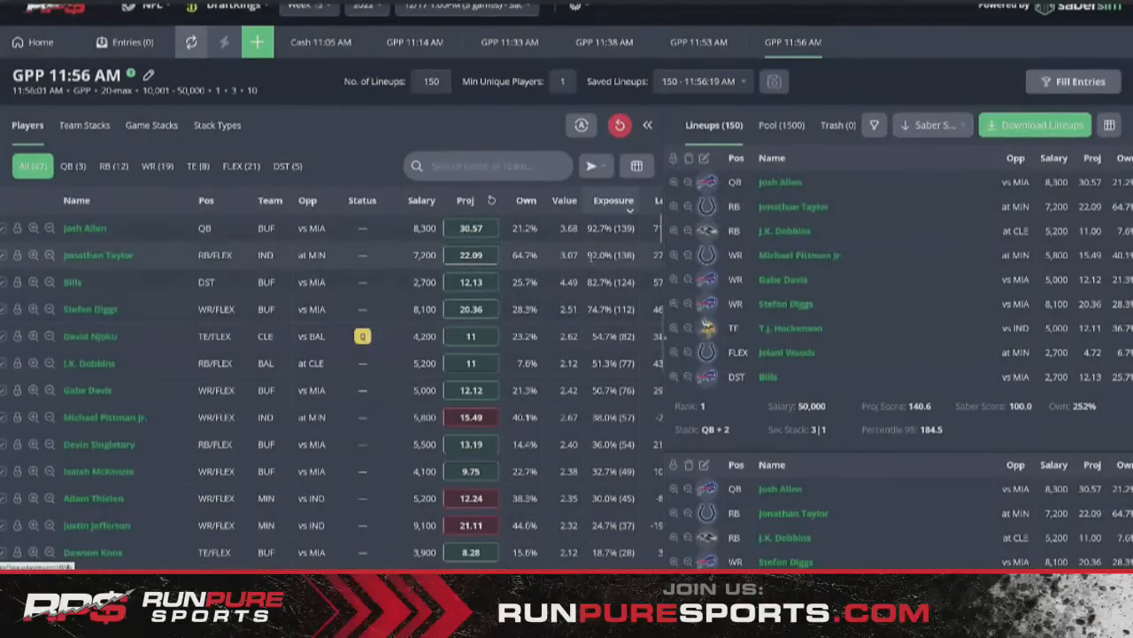
- Find T.J. Hockenson via player search, lower his projection to 9, then clear the search
left_click_drag(590, 255, 621, 255)
left_click(625, 255)
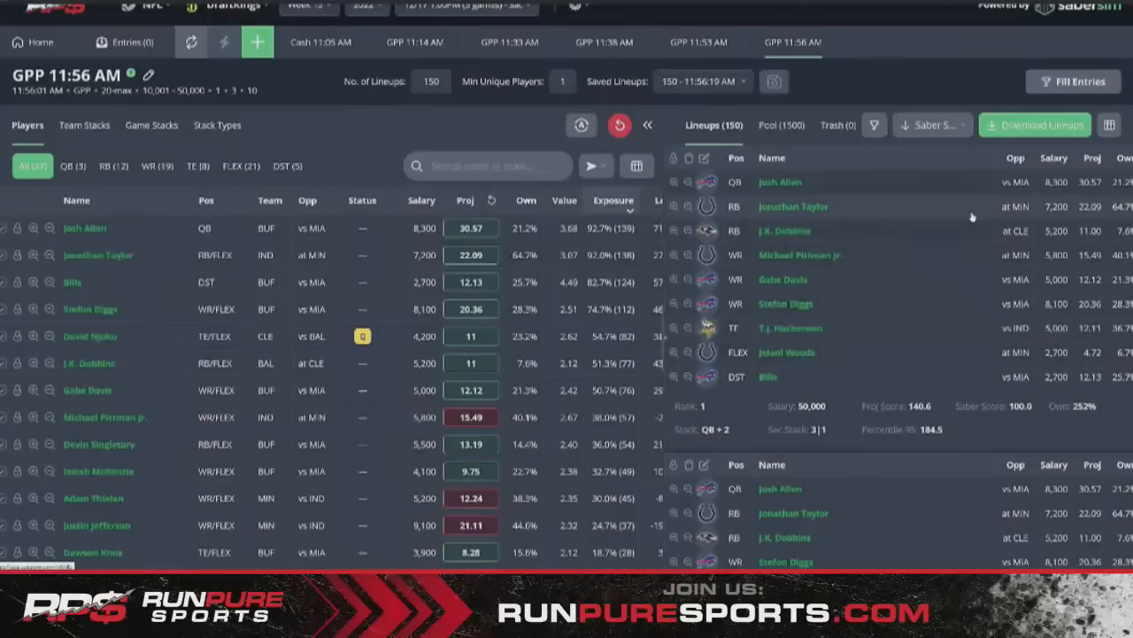
scroll(973, 218, "down", 1)
scroll(972, 218, "up", 1)
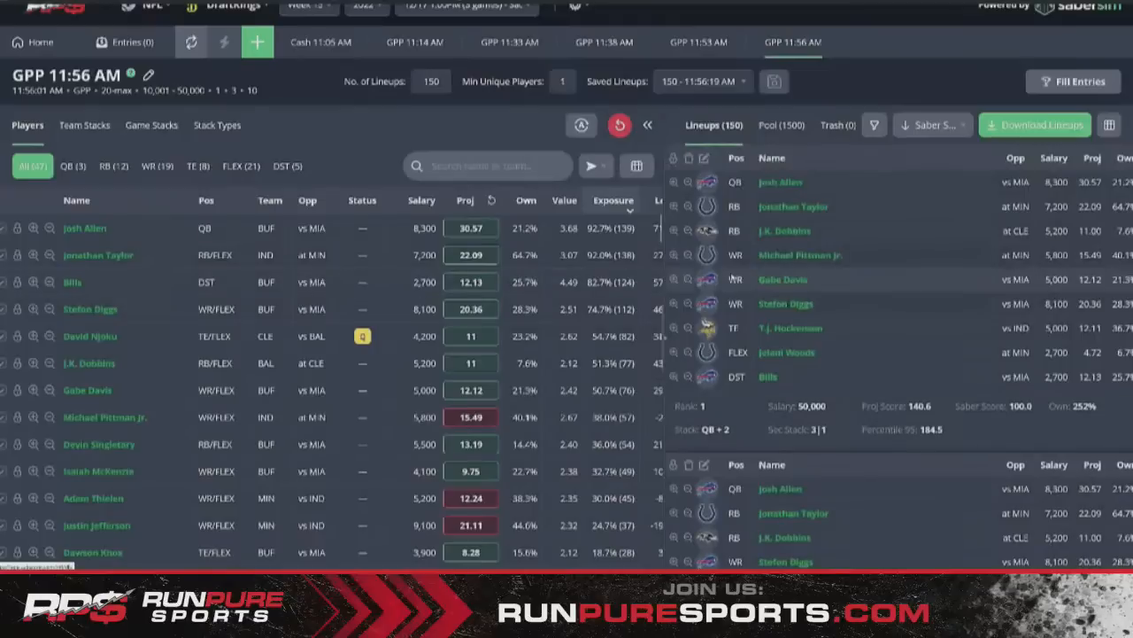
left_click(516, 165)
type("no")
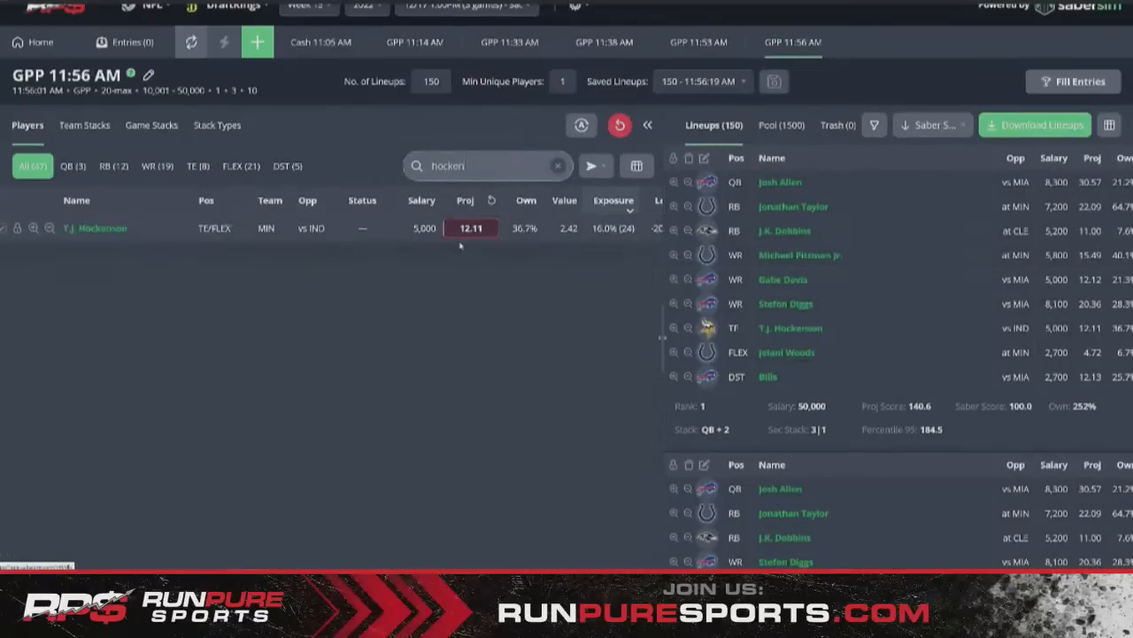
type("9")
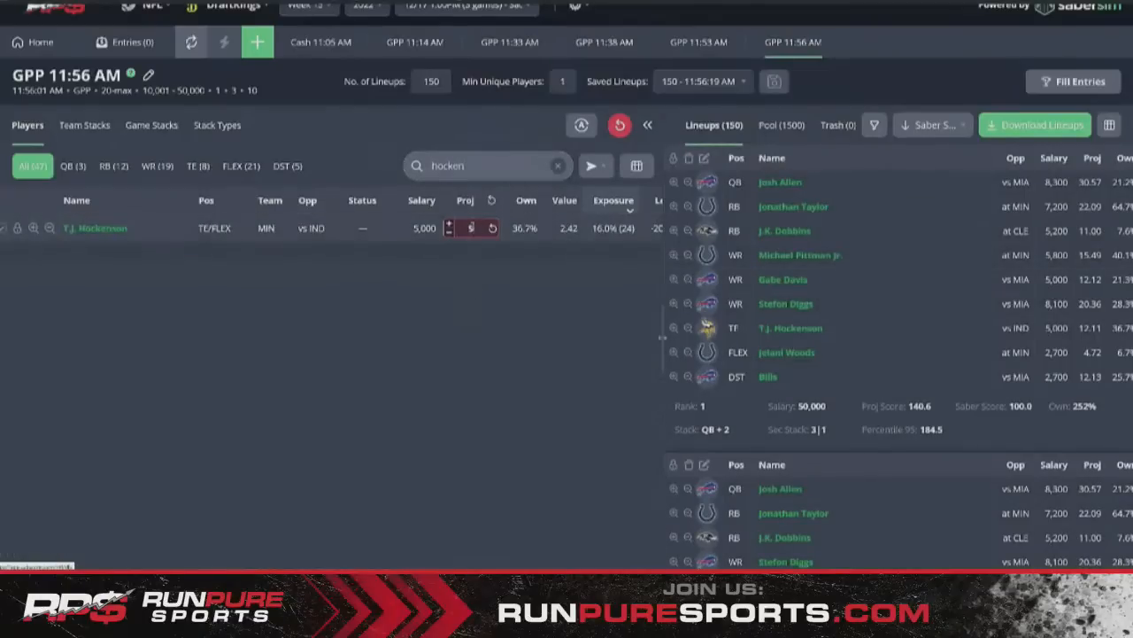
left_click(451, 273)
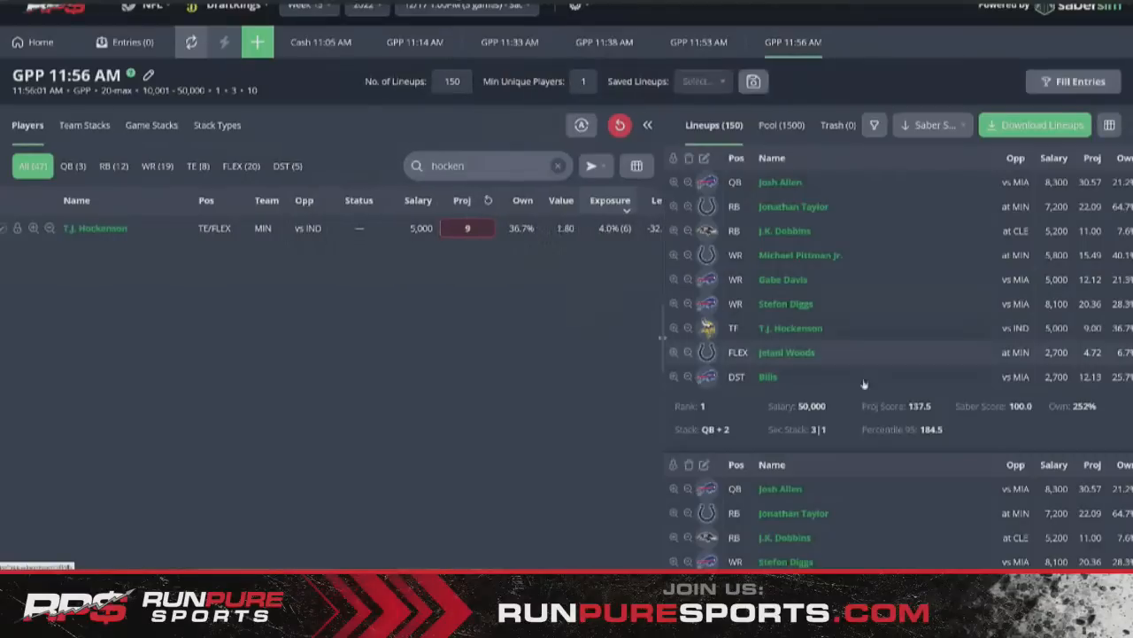
left_click(558, 166)
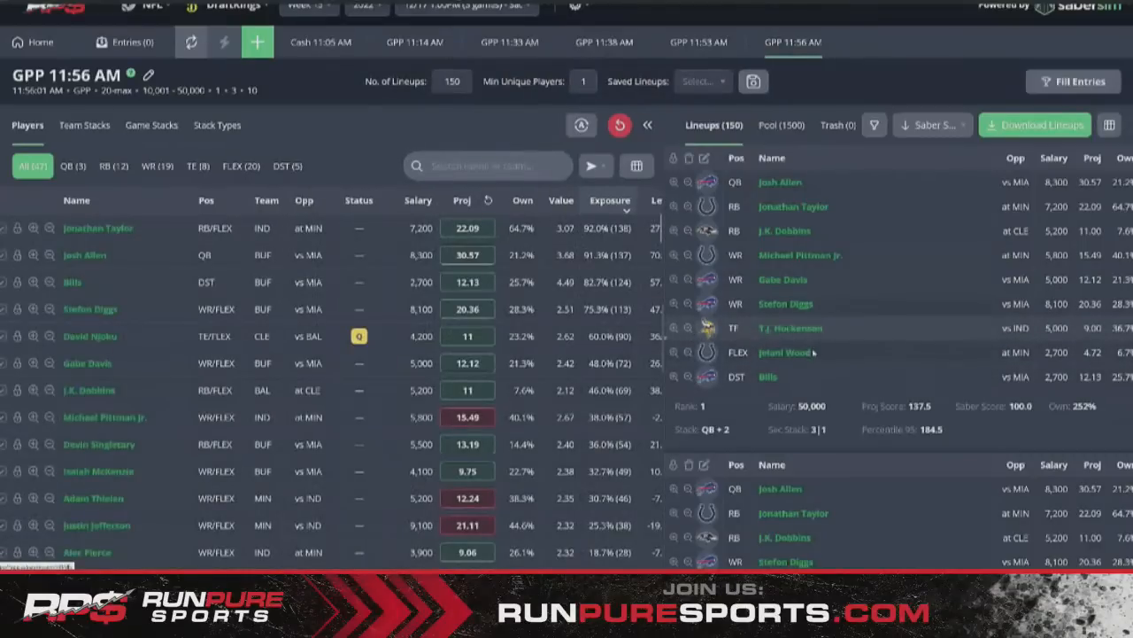
scroll(939, 267, "down", 5)
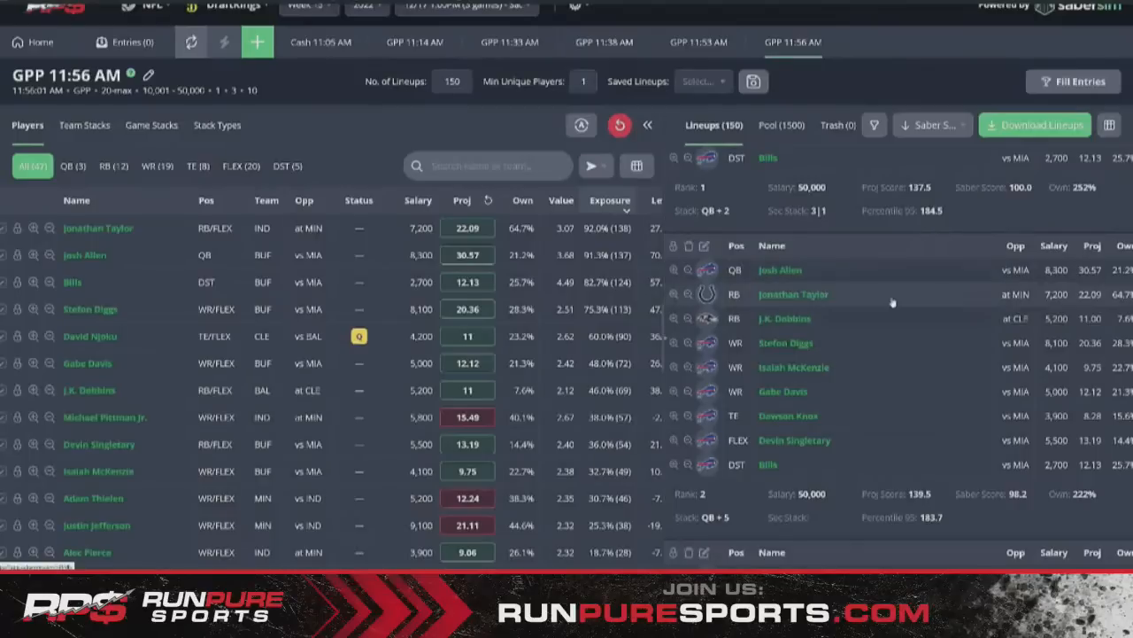
scroll(891, 299, "up", 5)
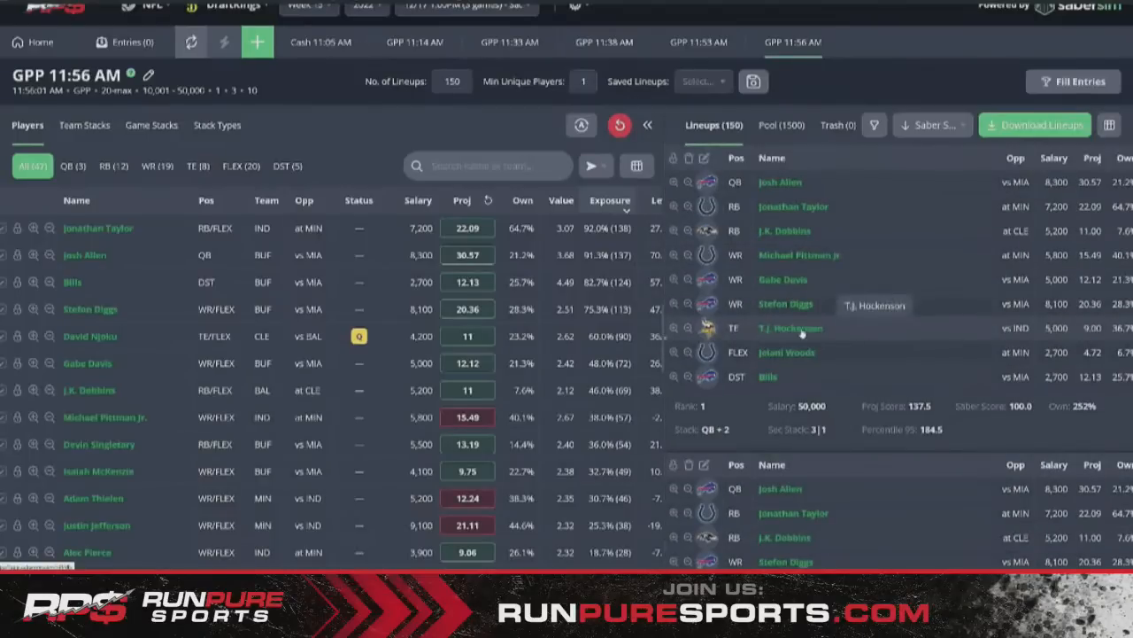
left_click(484, 167)
type("no")
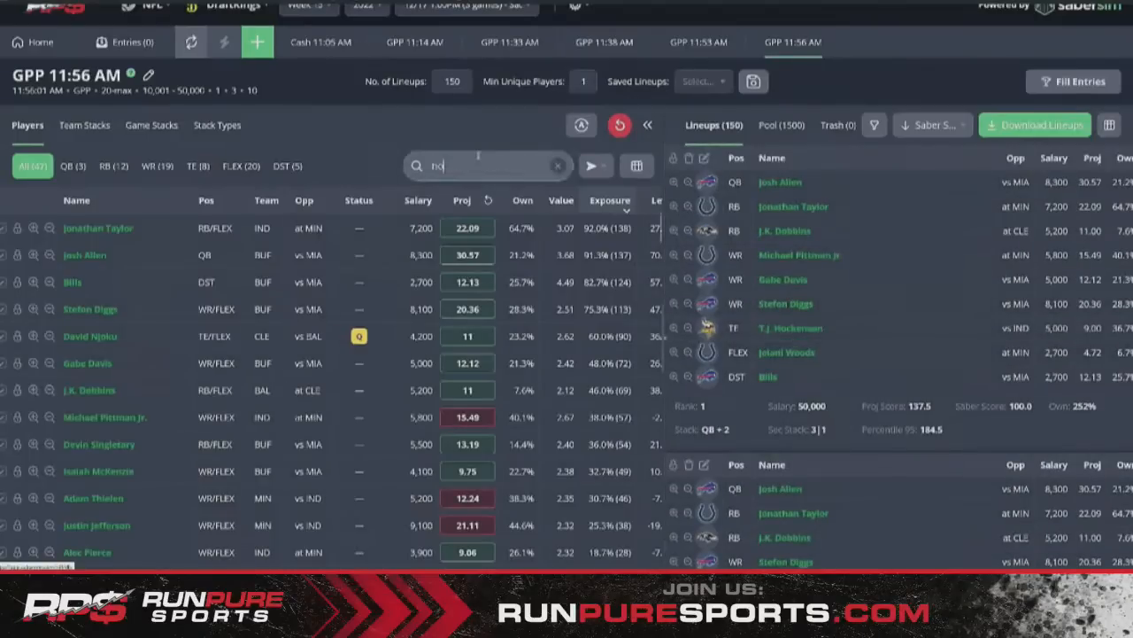
type("cken")
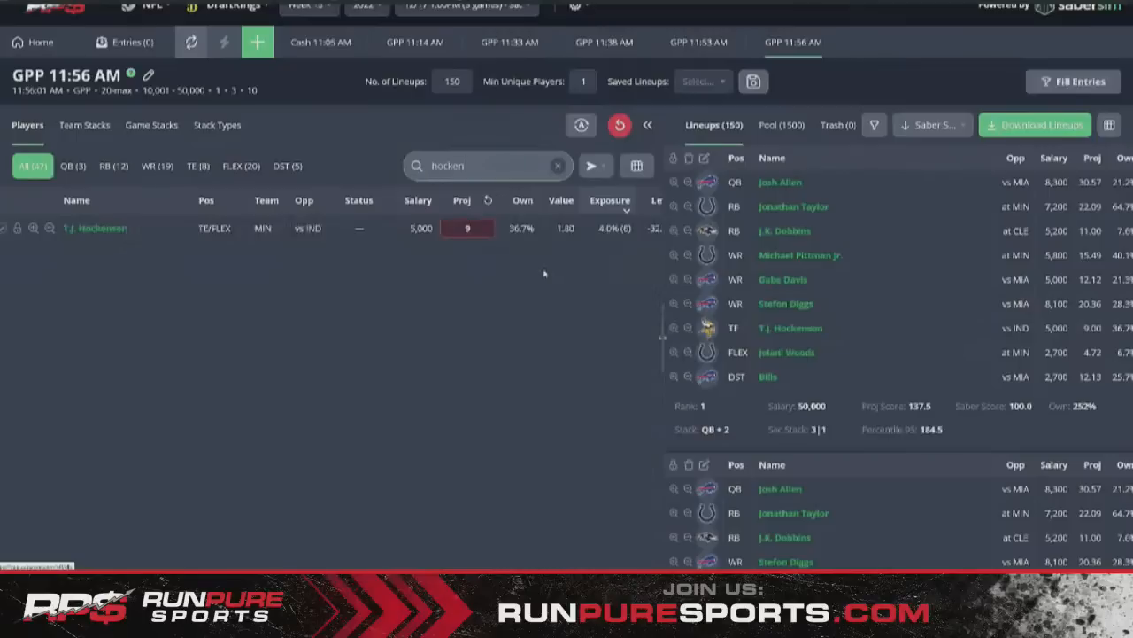
left_click(558, 168)
scroll(882, 323, "down", 3)
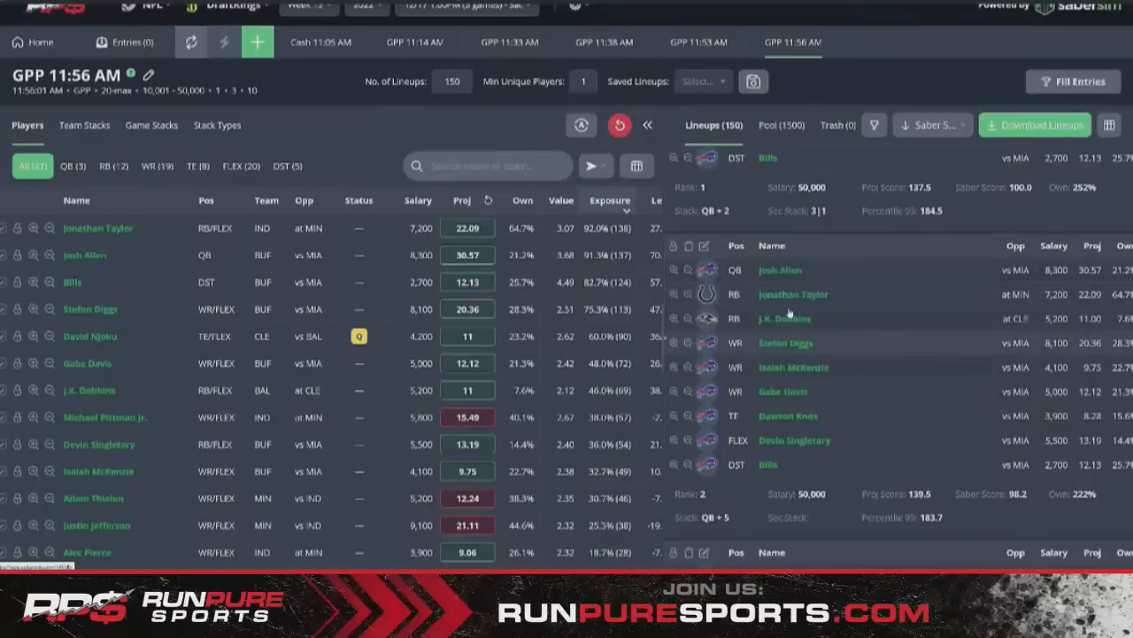
scroll(802, 363, "down", 1)
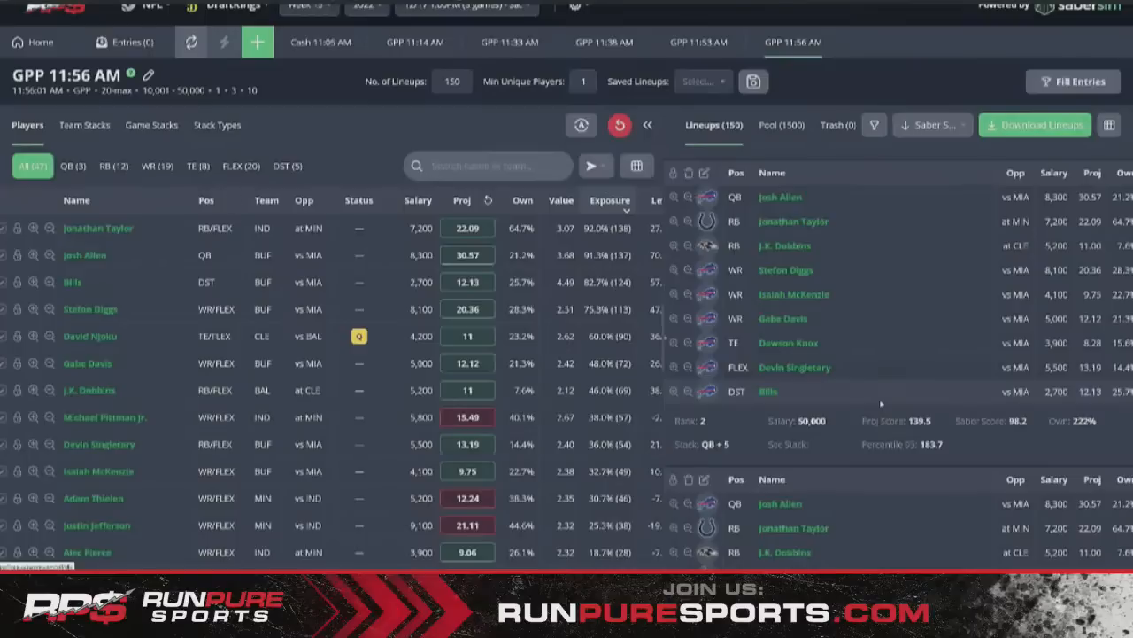
scroll(881, 404, "down", 2)
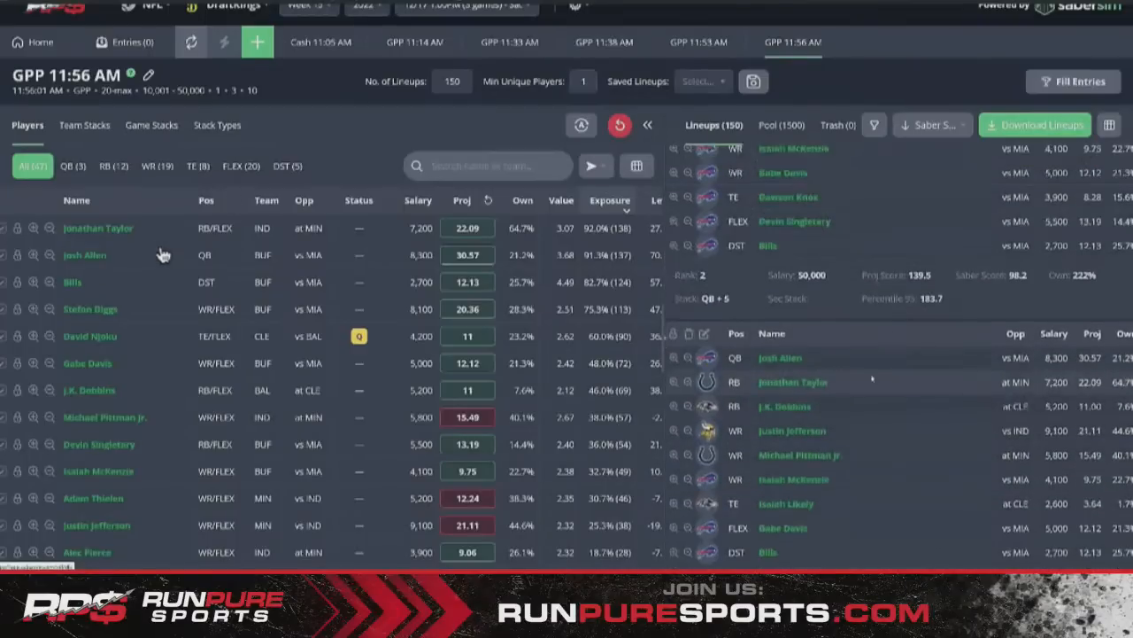
scroll(873, 379, "down", 1)
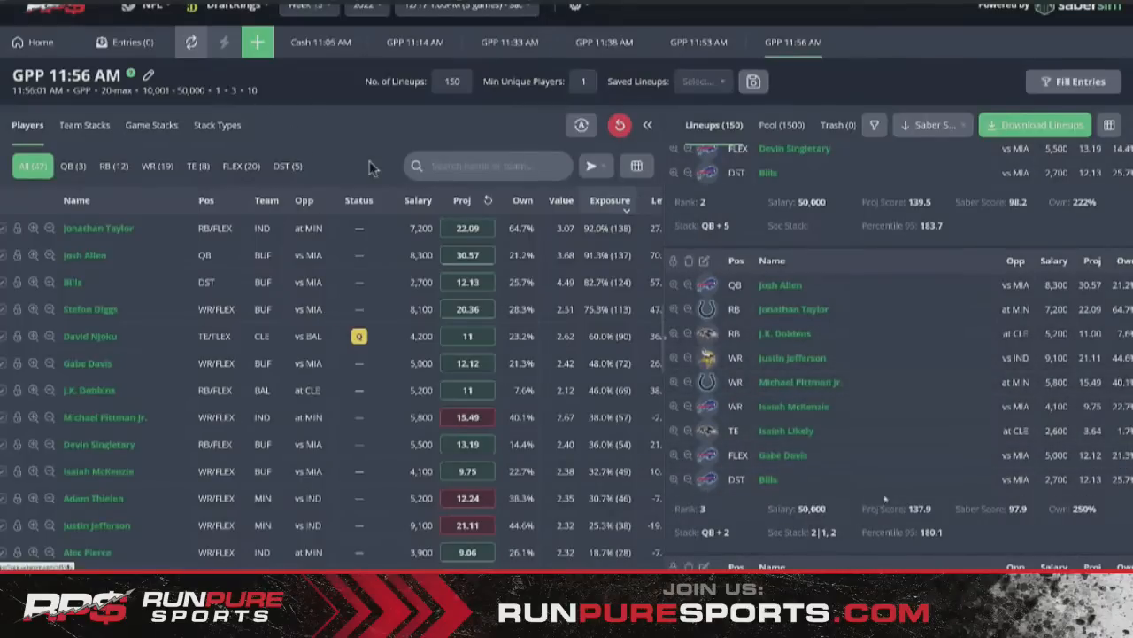
scroll(886, 499, "up", 4)
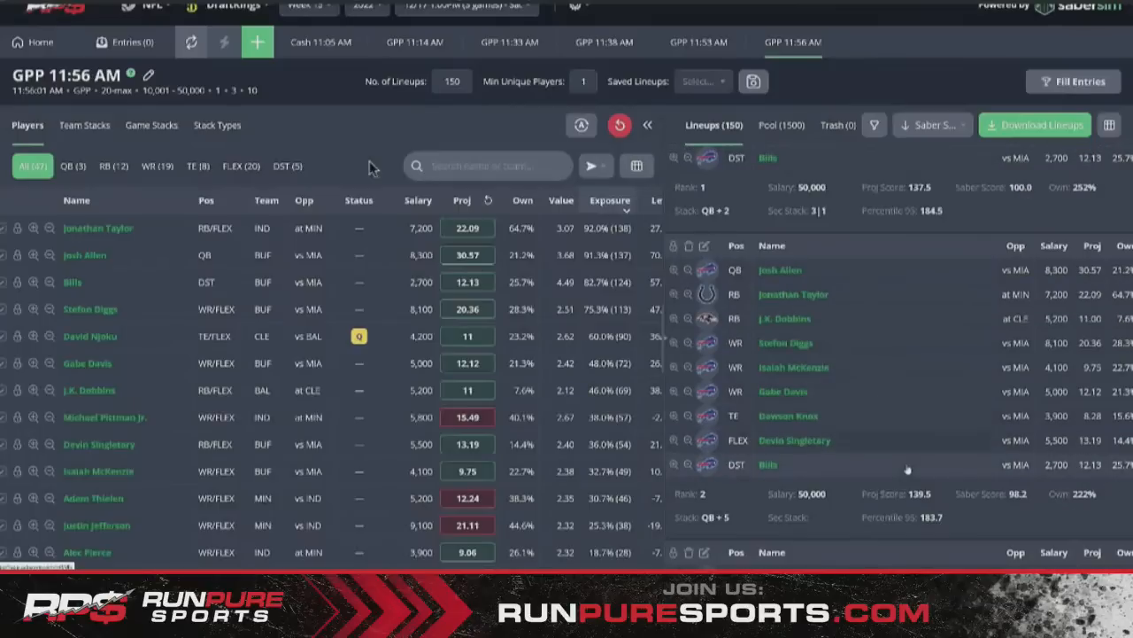
scroll(907, 469, "down", 1)
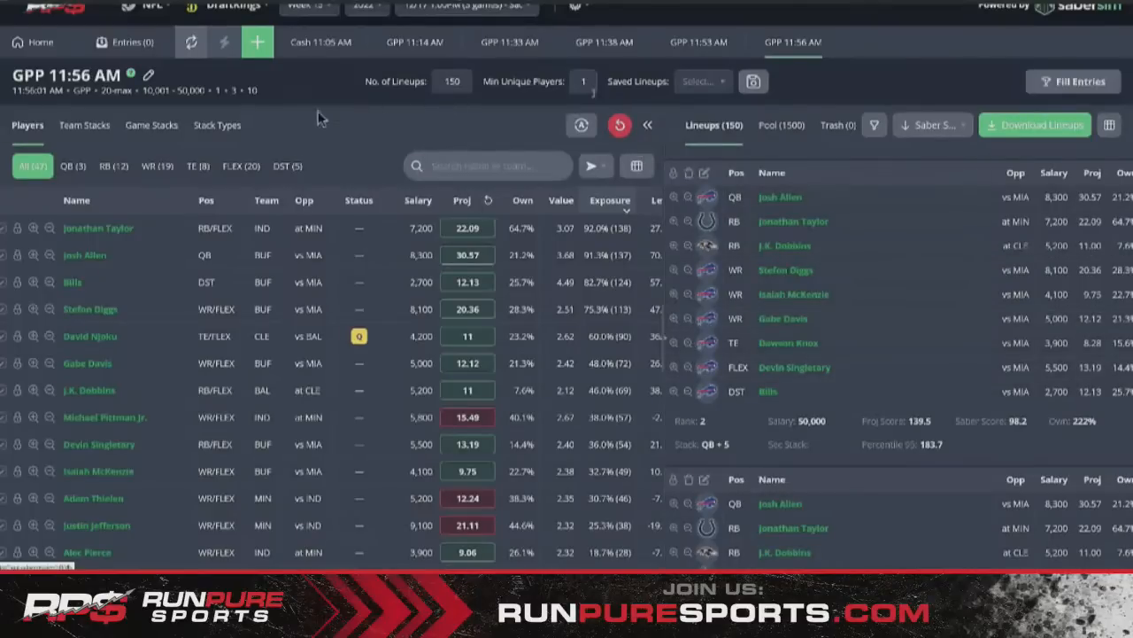
scroll(971, 366, "down", 3)
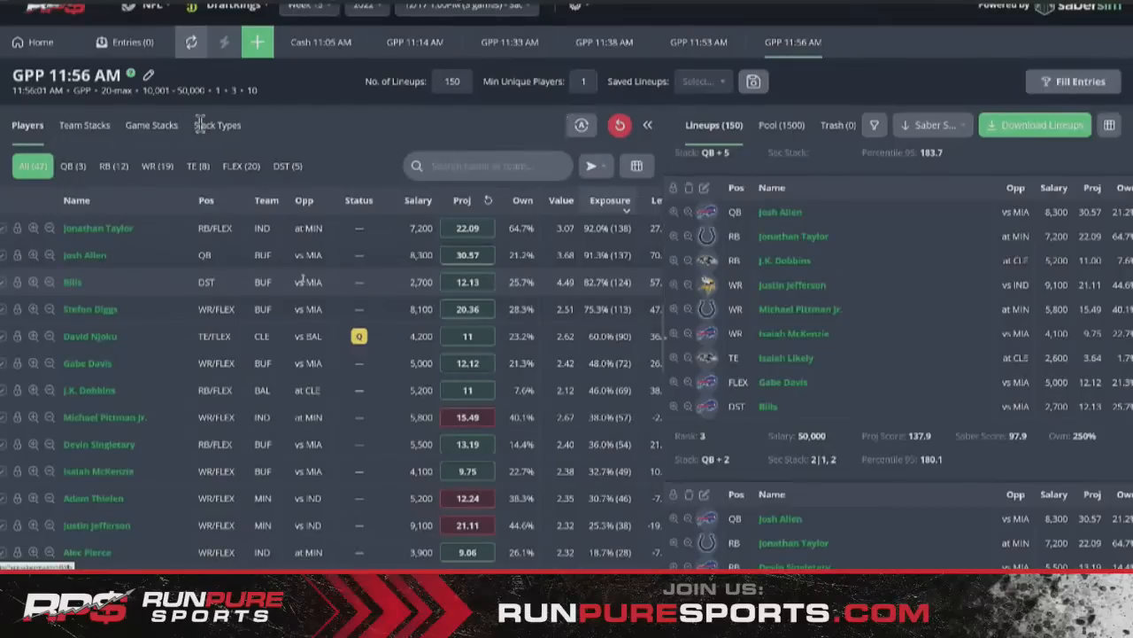
scroll(690, 281, "down", 3)
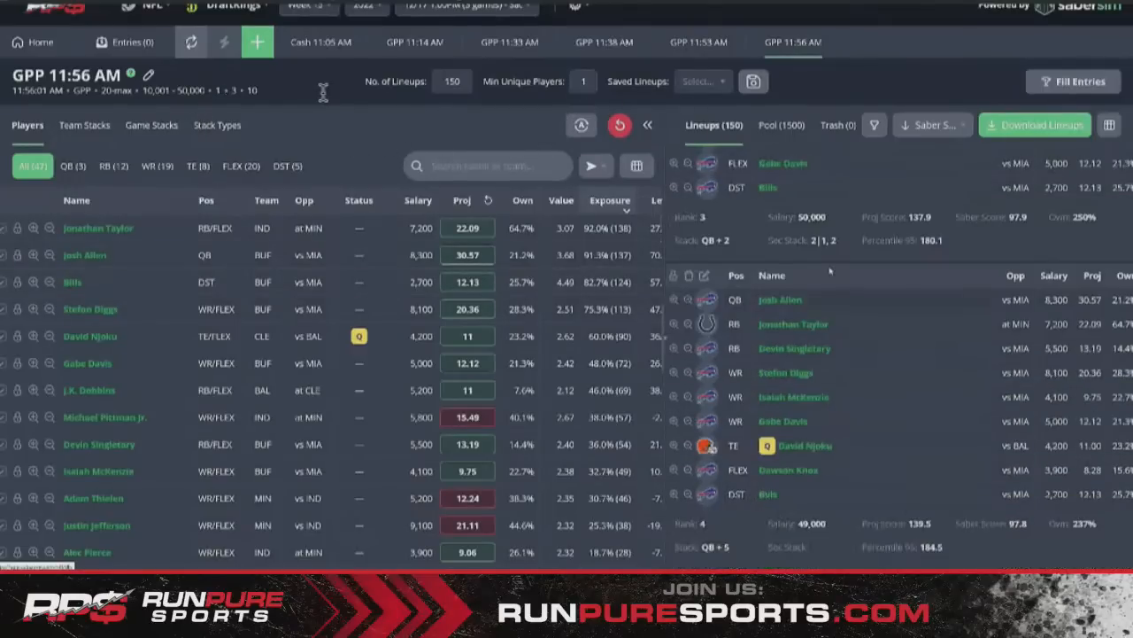
scroll(830, 270, "up", 4)
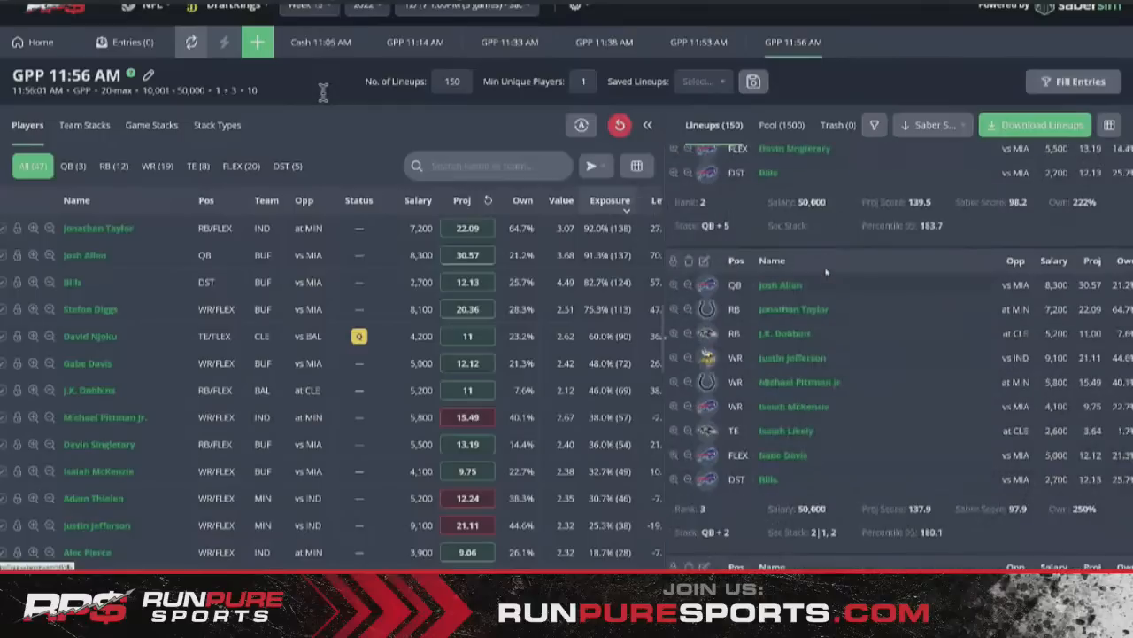